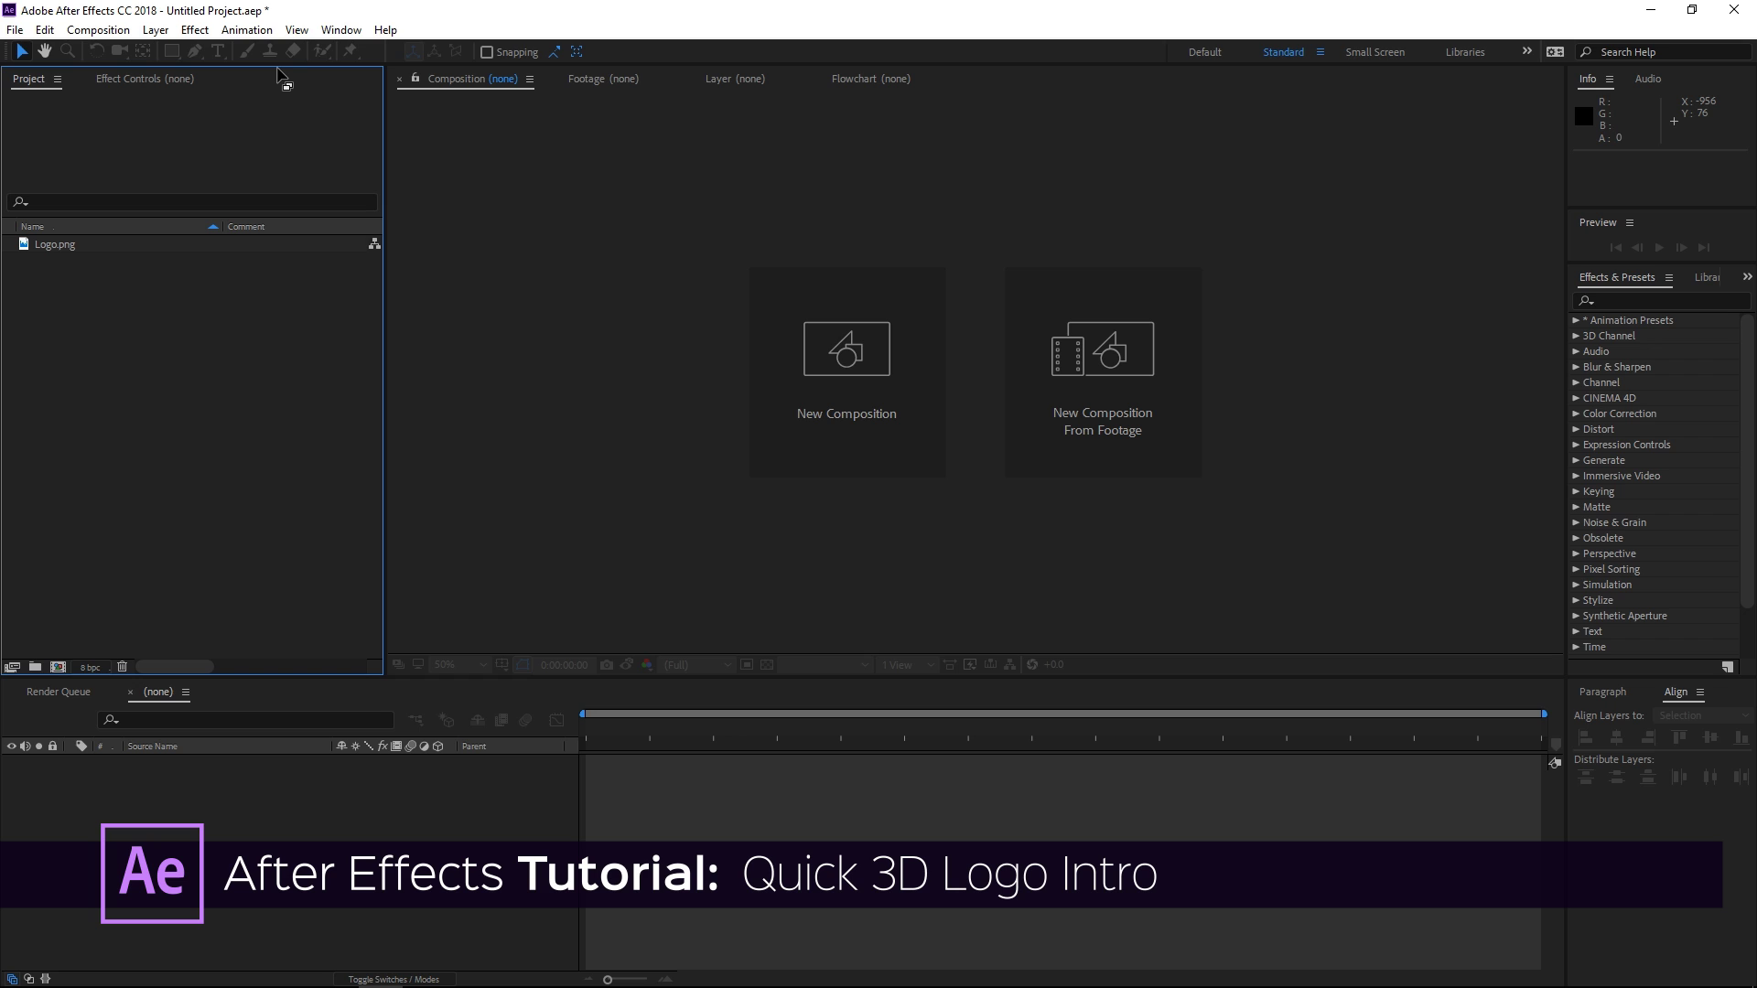
# Step: Create a new 1920 × 1080 composition named Main
pyautogui.click(768, 331)
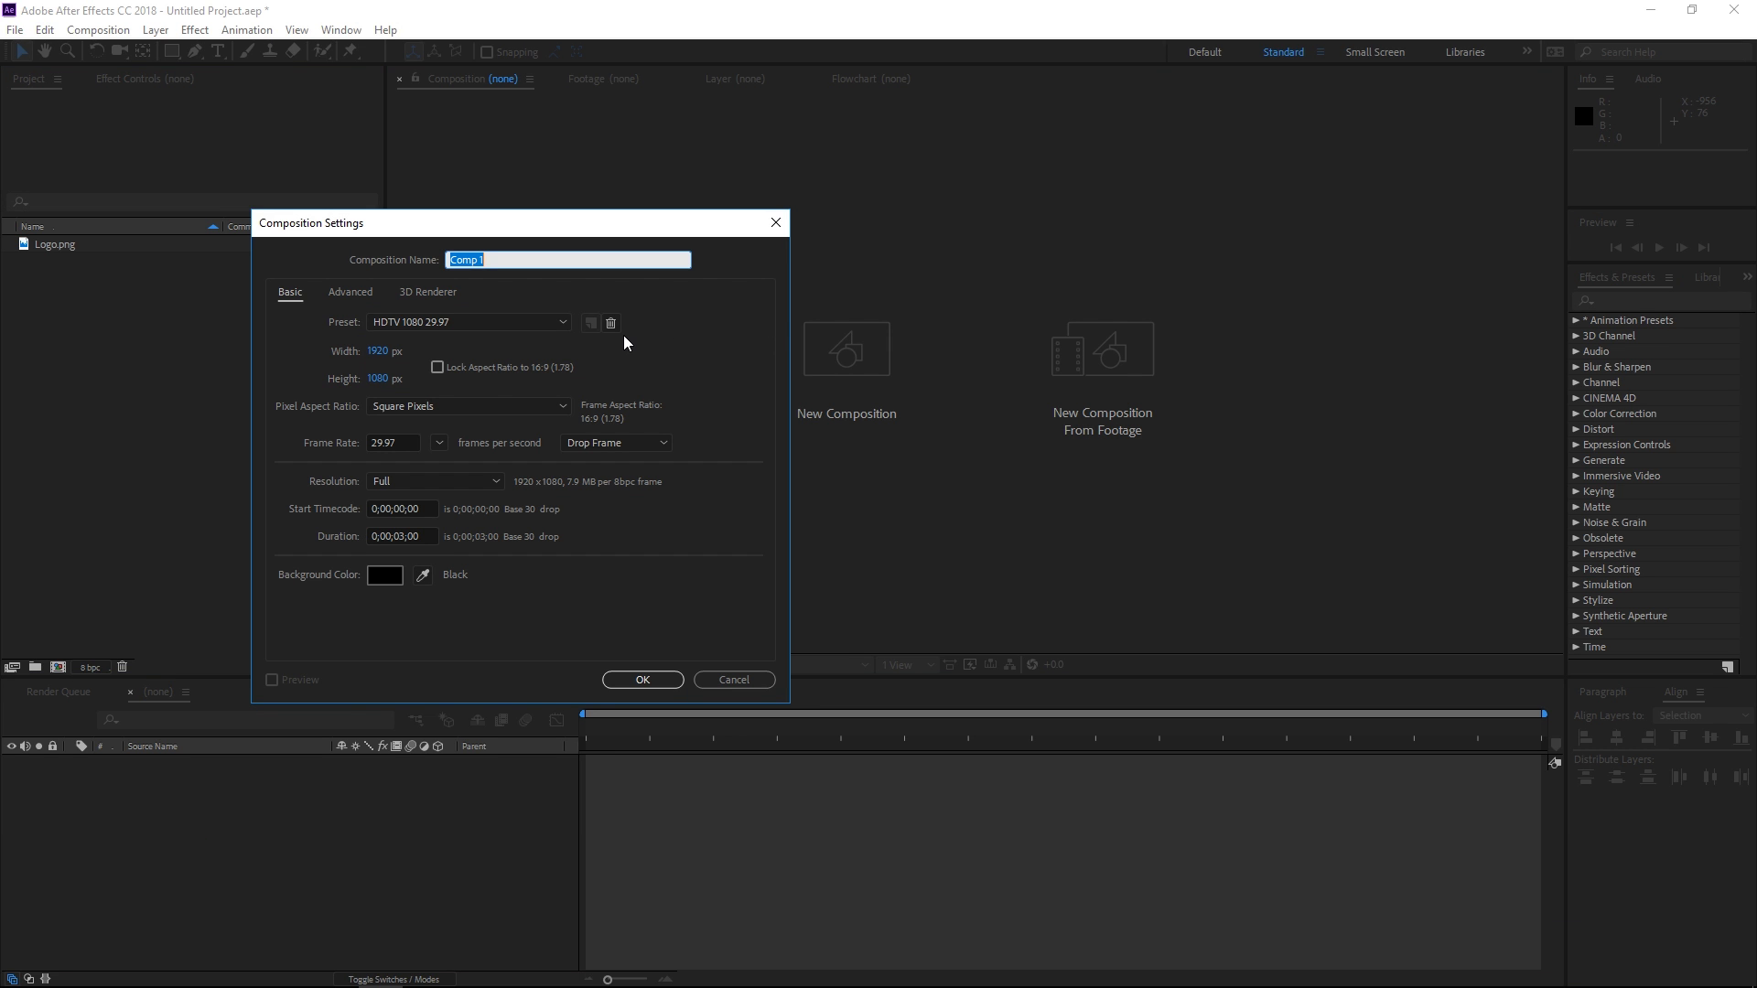
pyautogui.write('Main')
pyautogui.press('Return')
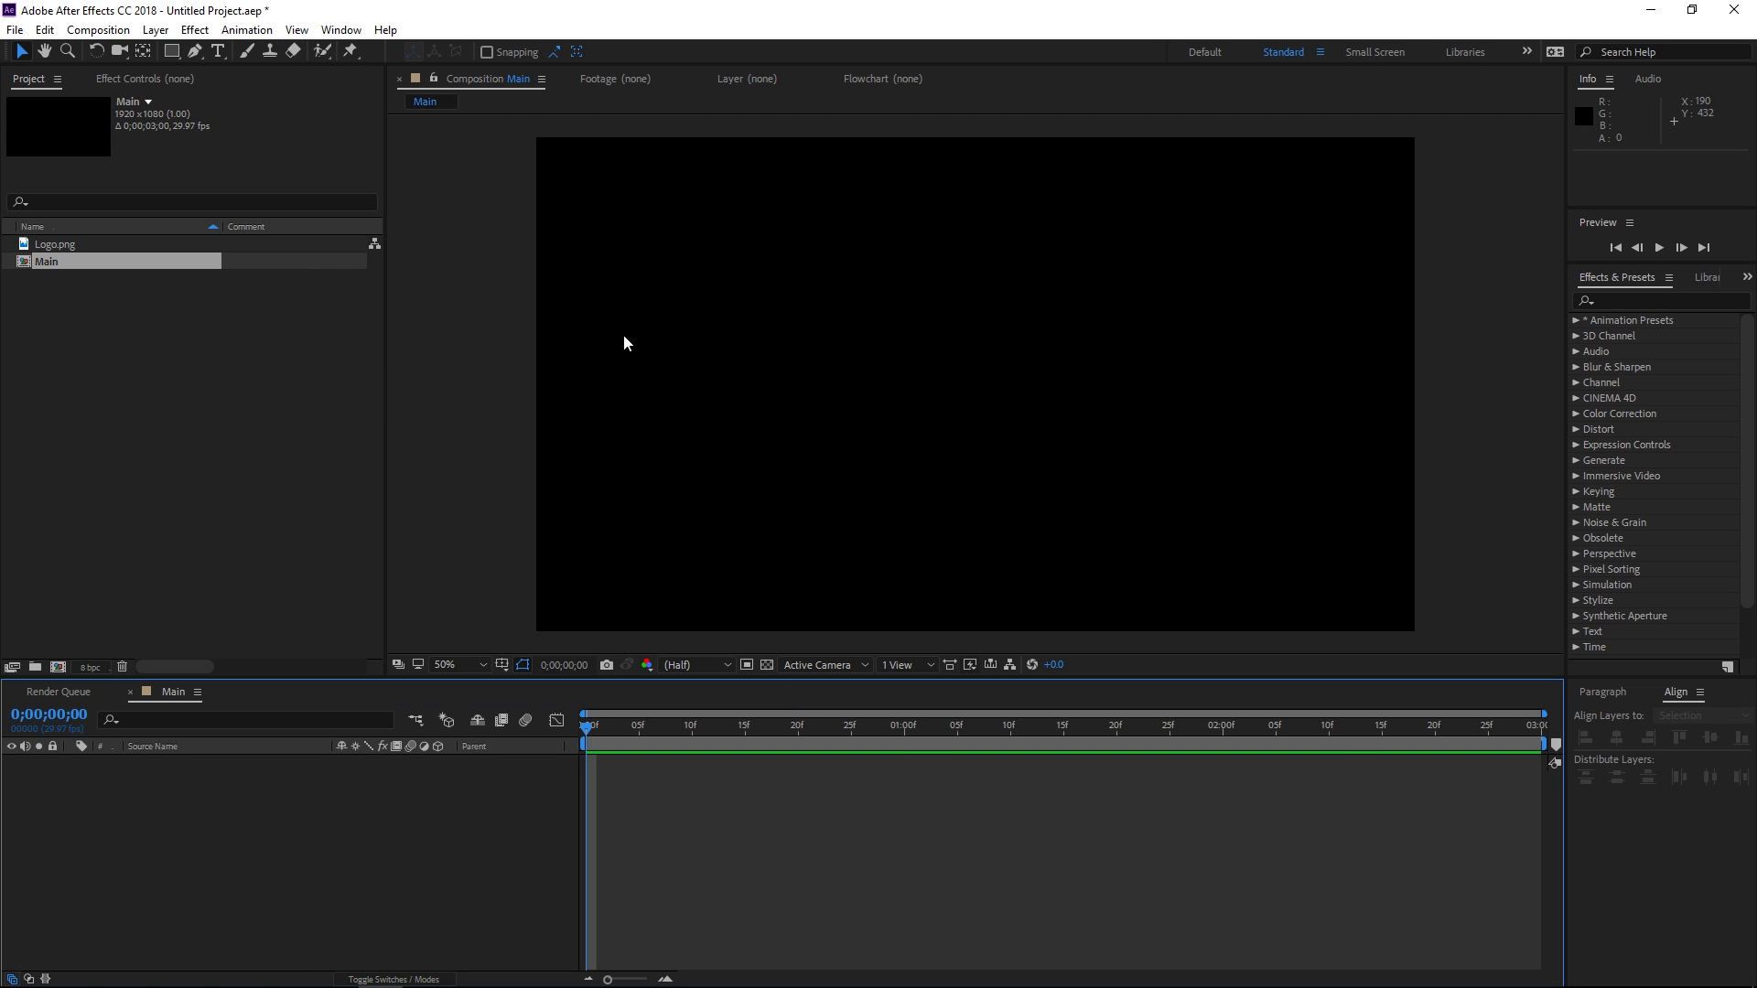
# Step: Add a white solid layer named BG to the Main composition and turn preview refreshing back on
pyautogui.rightClick(487, 805)
pyautogui.moveTo(688, 604)
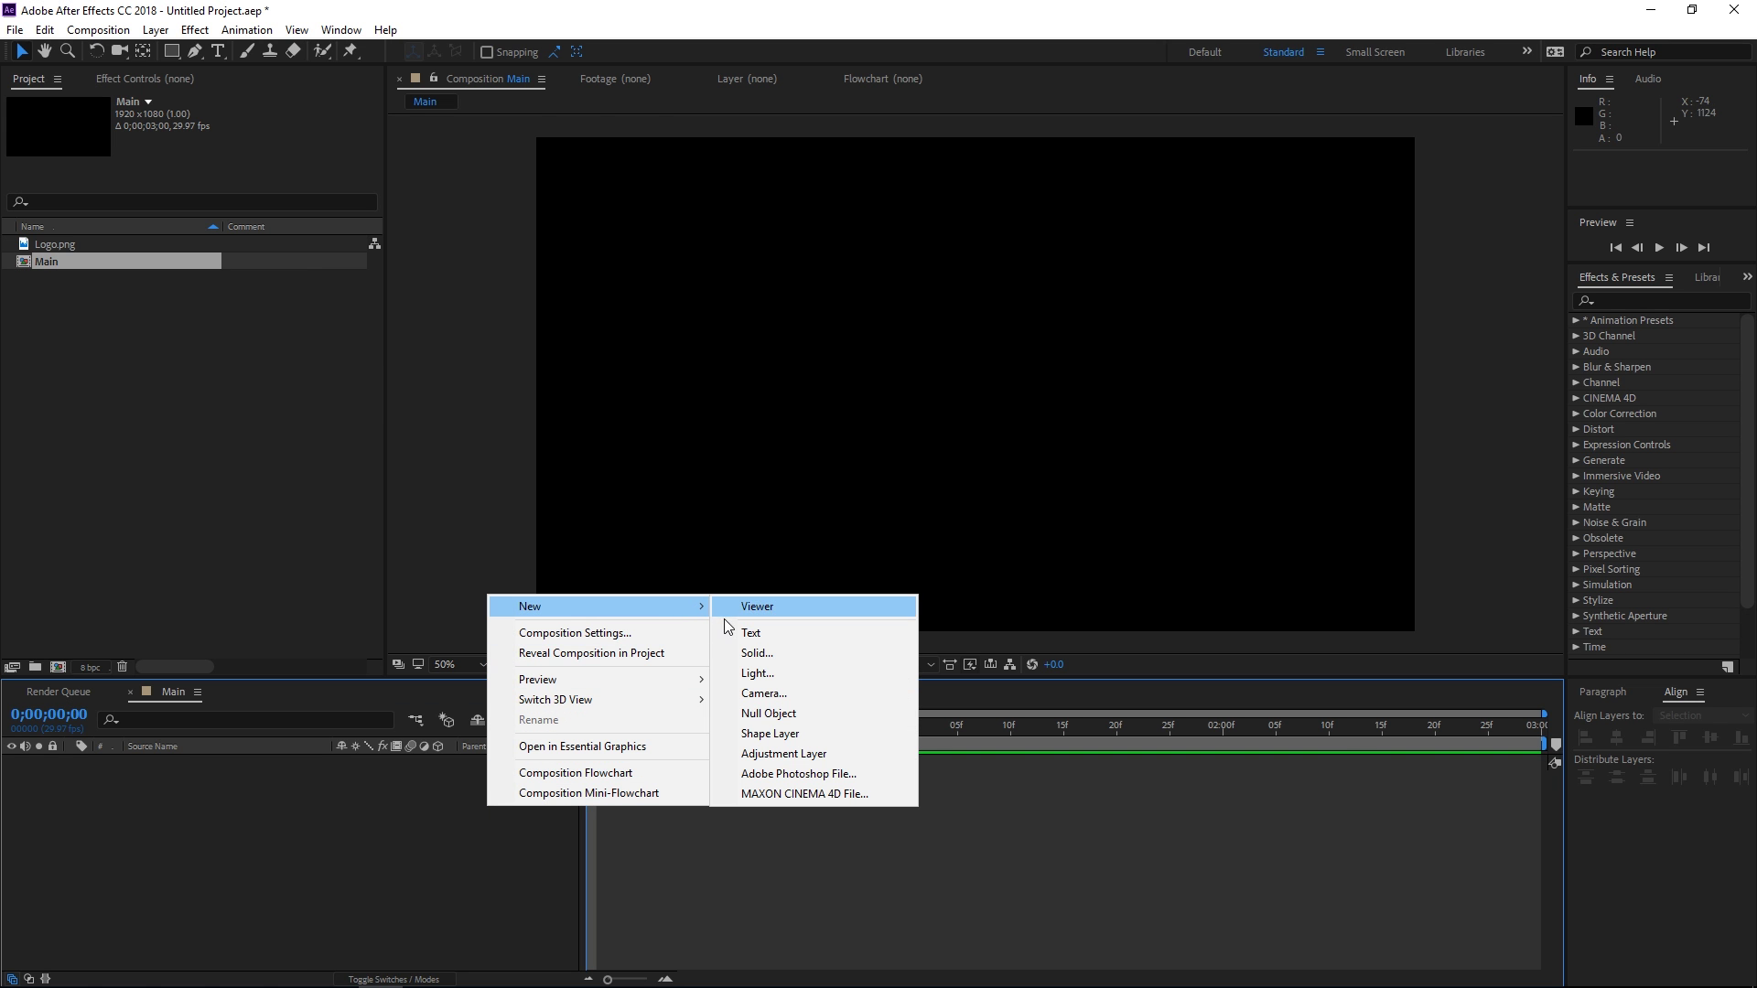
pyautogui.click(730, 651)
pyautogui.write('BG')
pyautogui.click(926, 651)
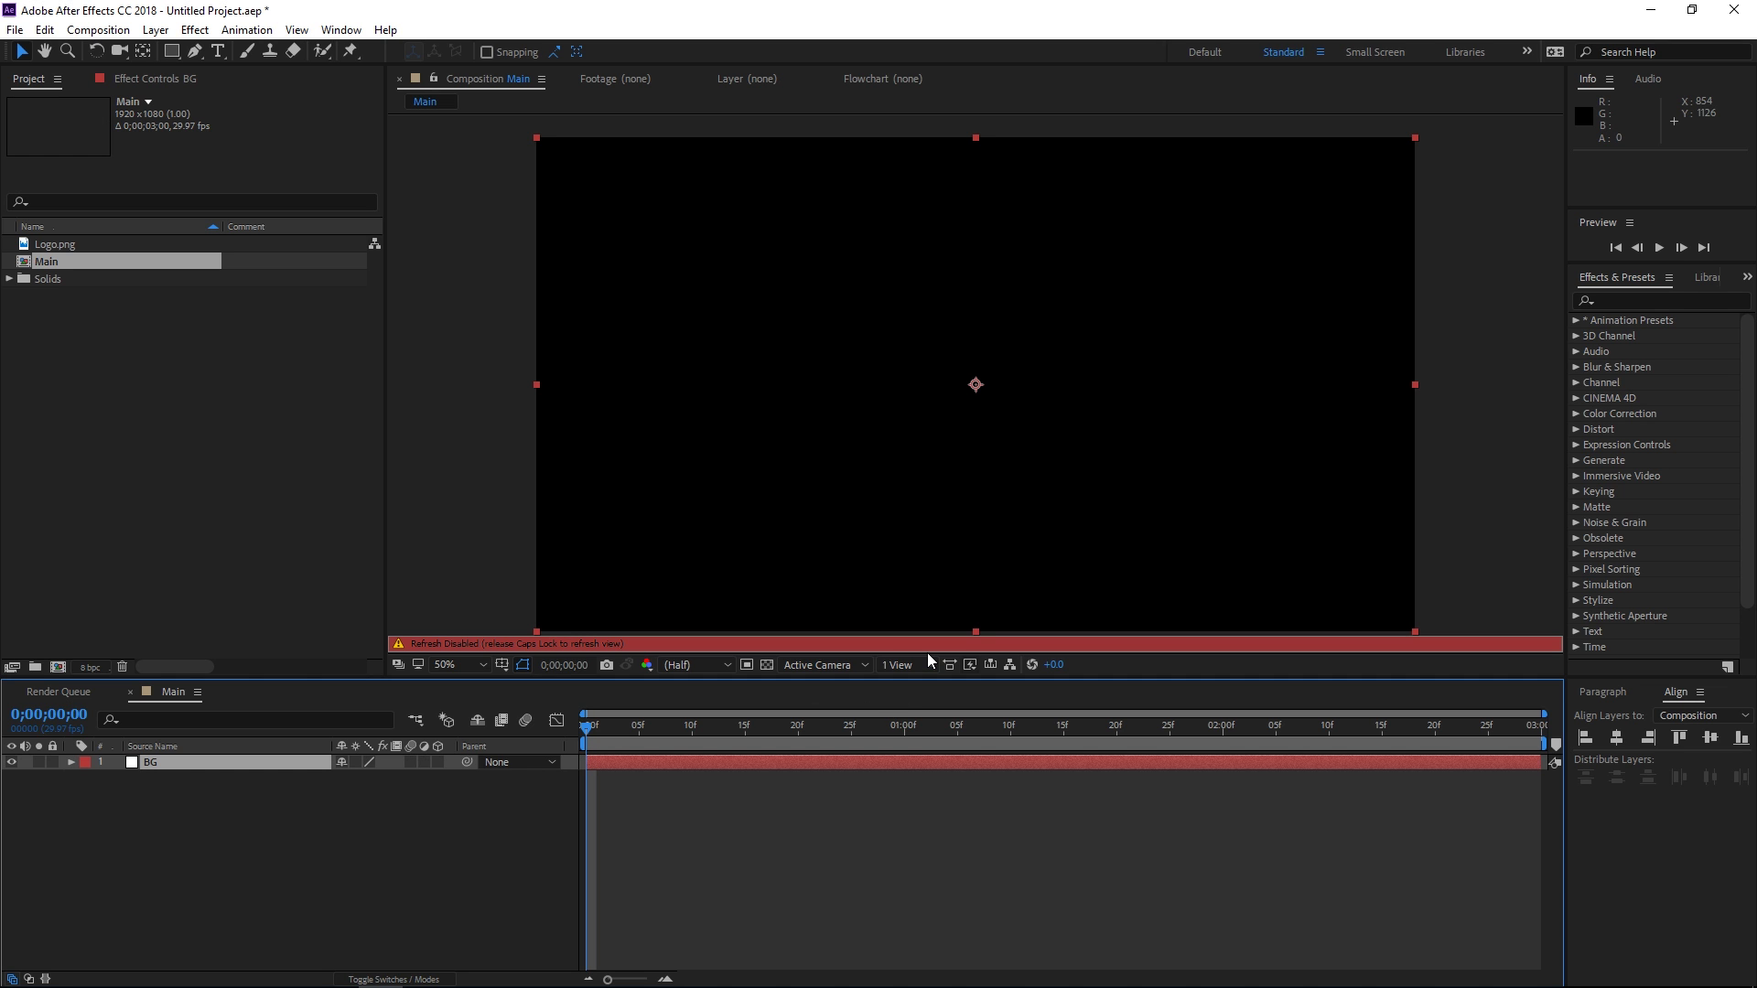
pyautogui.press('capslock')
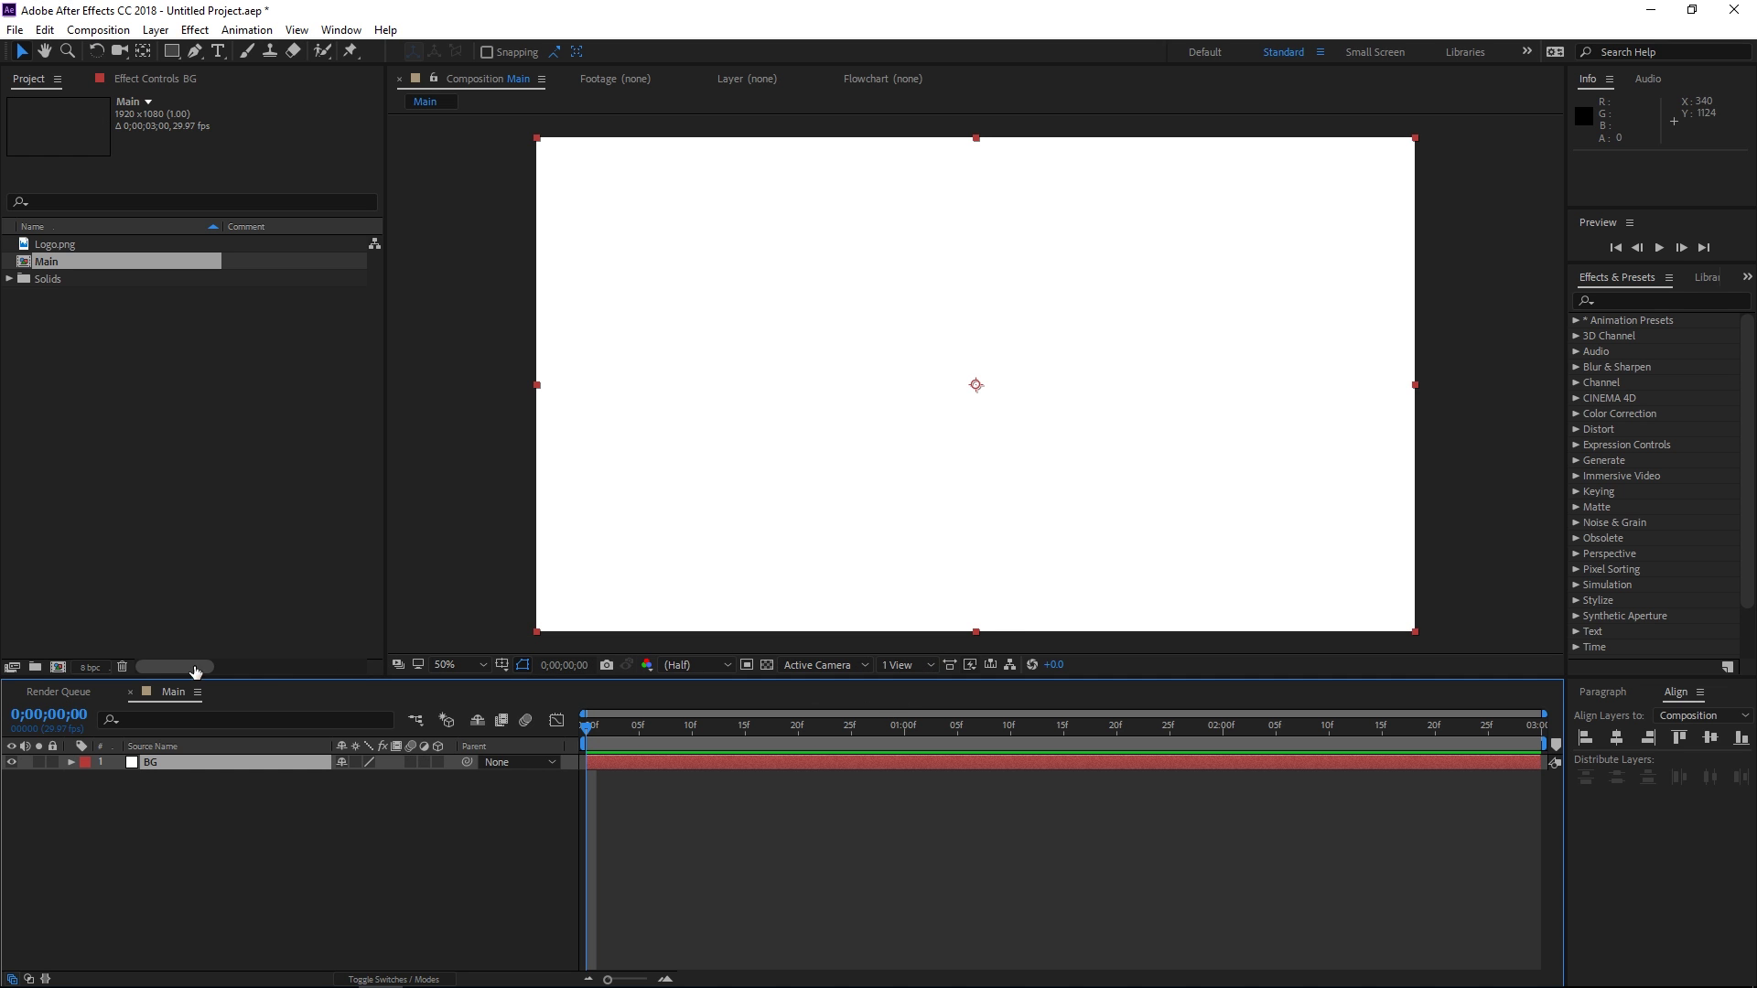
# Step: Create a second composition named Logo with a width and height of 540 px
pyautogui.click(57, 667)
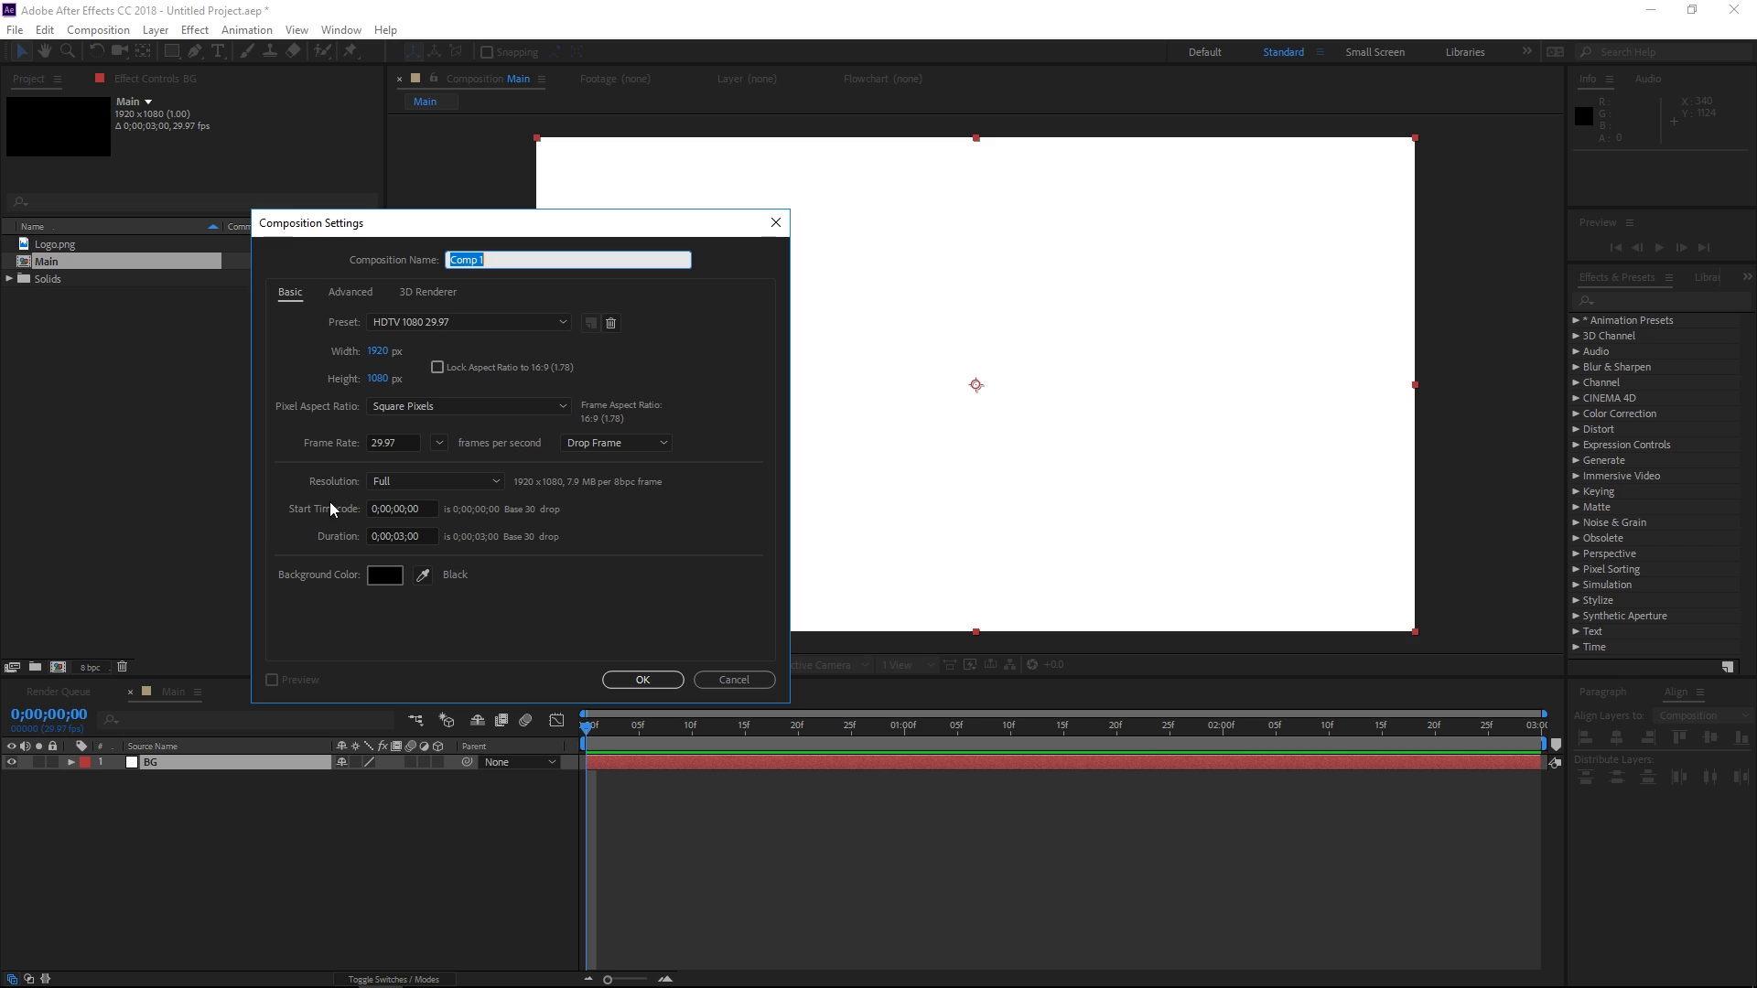
pyautogui.write('Logo')
pyautogui.click(378, 379)
pyautogui.write('540')
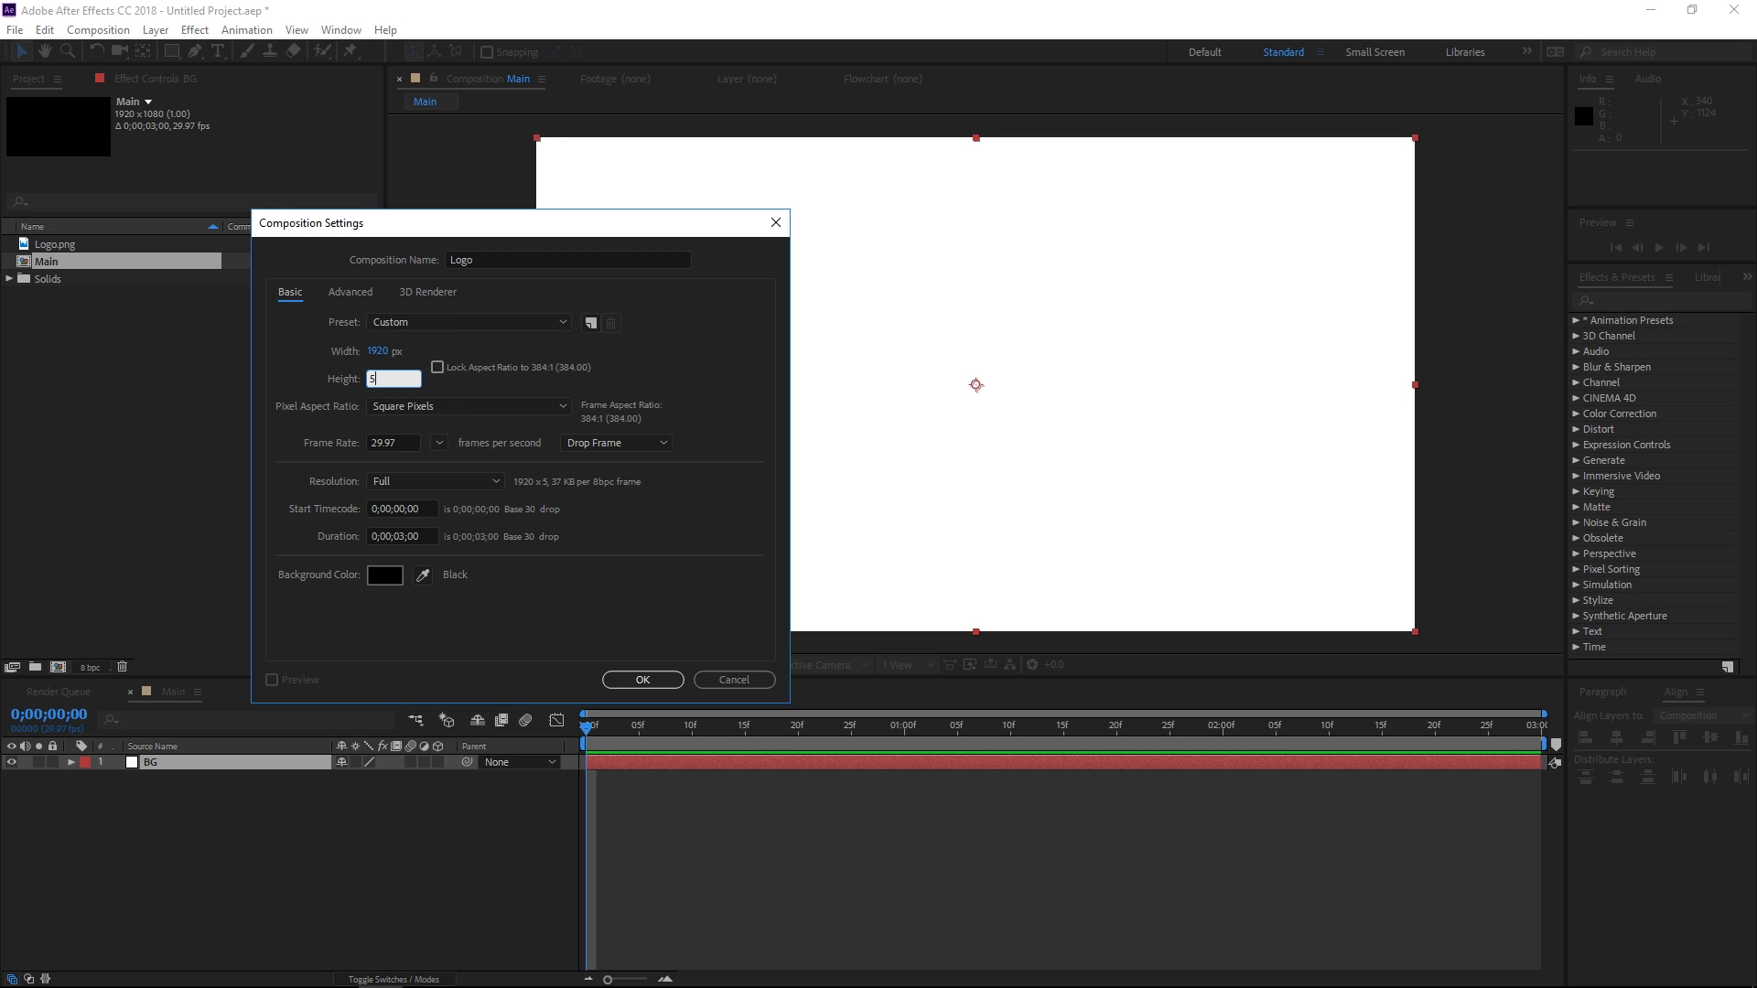
pyautogui.click(452, 386)
pyautogui.click(379, 351)
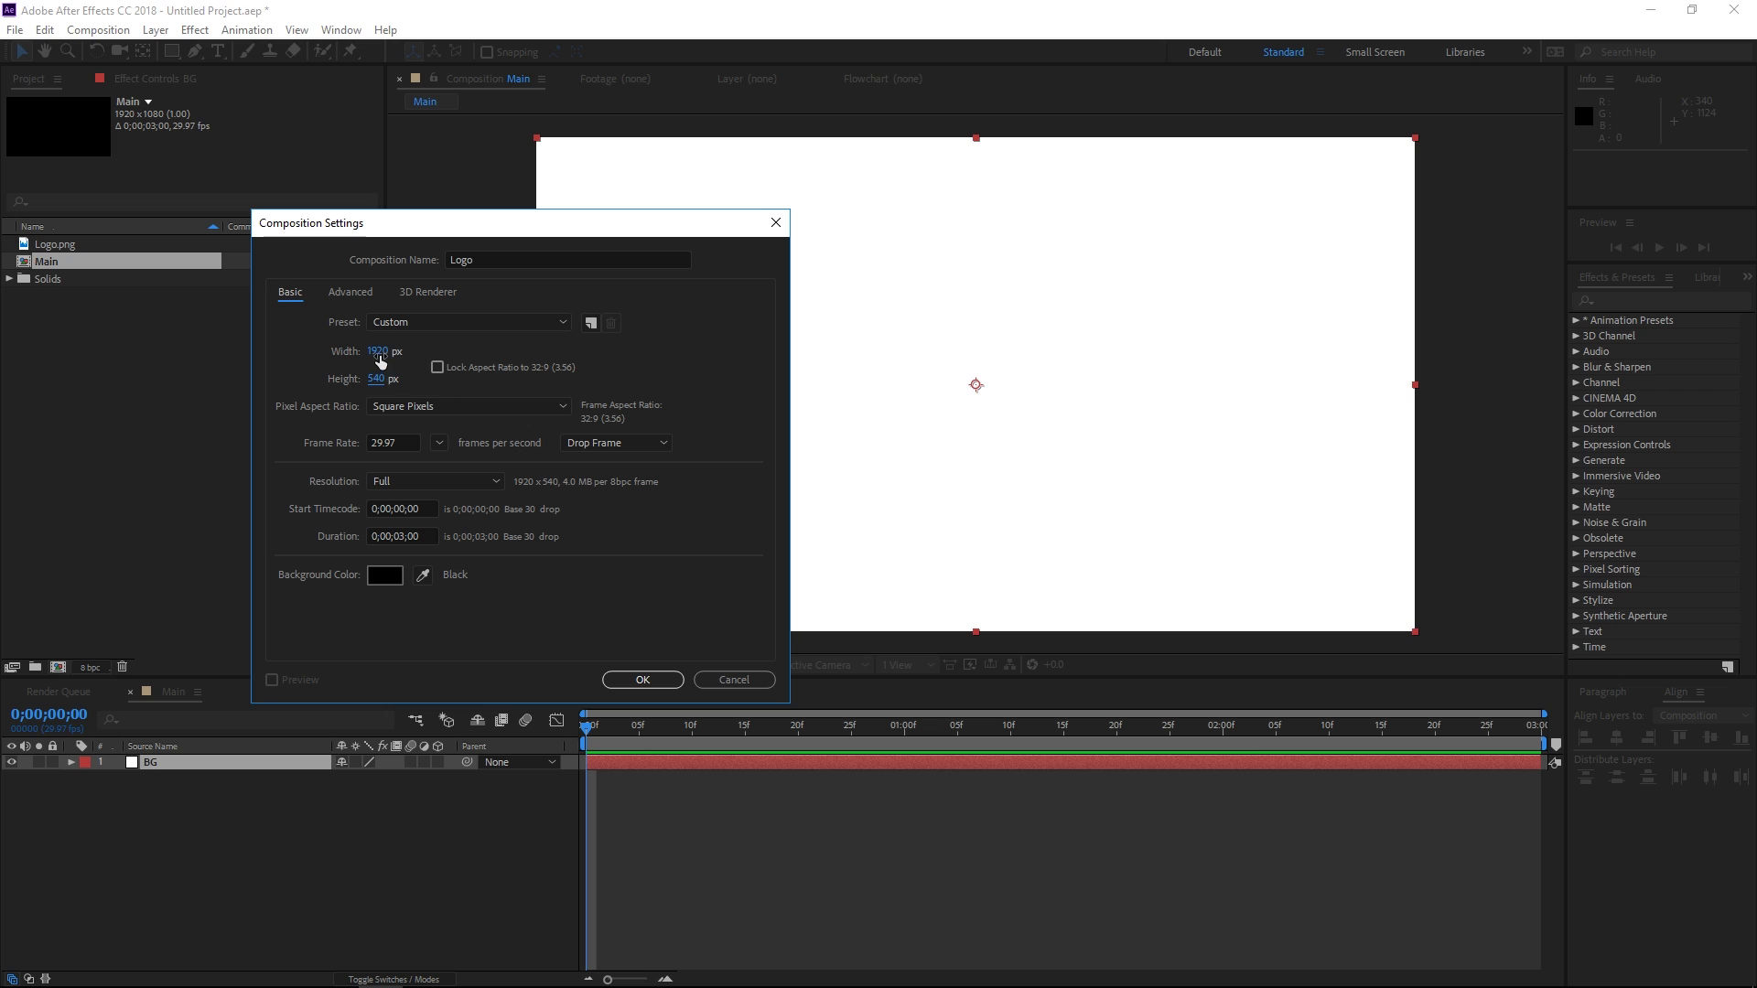
pyautogui.write('540')
pyautogui.click(441, 388)
pyautogui.click(619, 678)
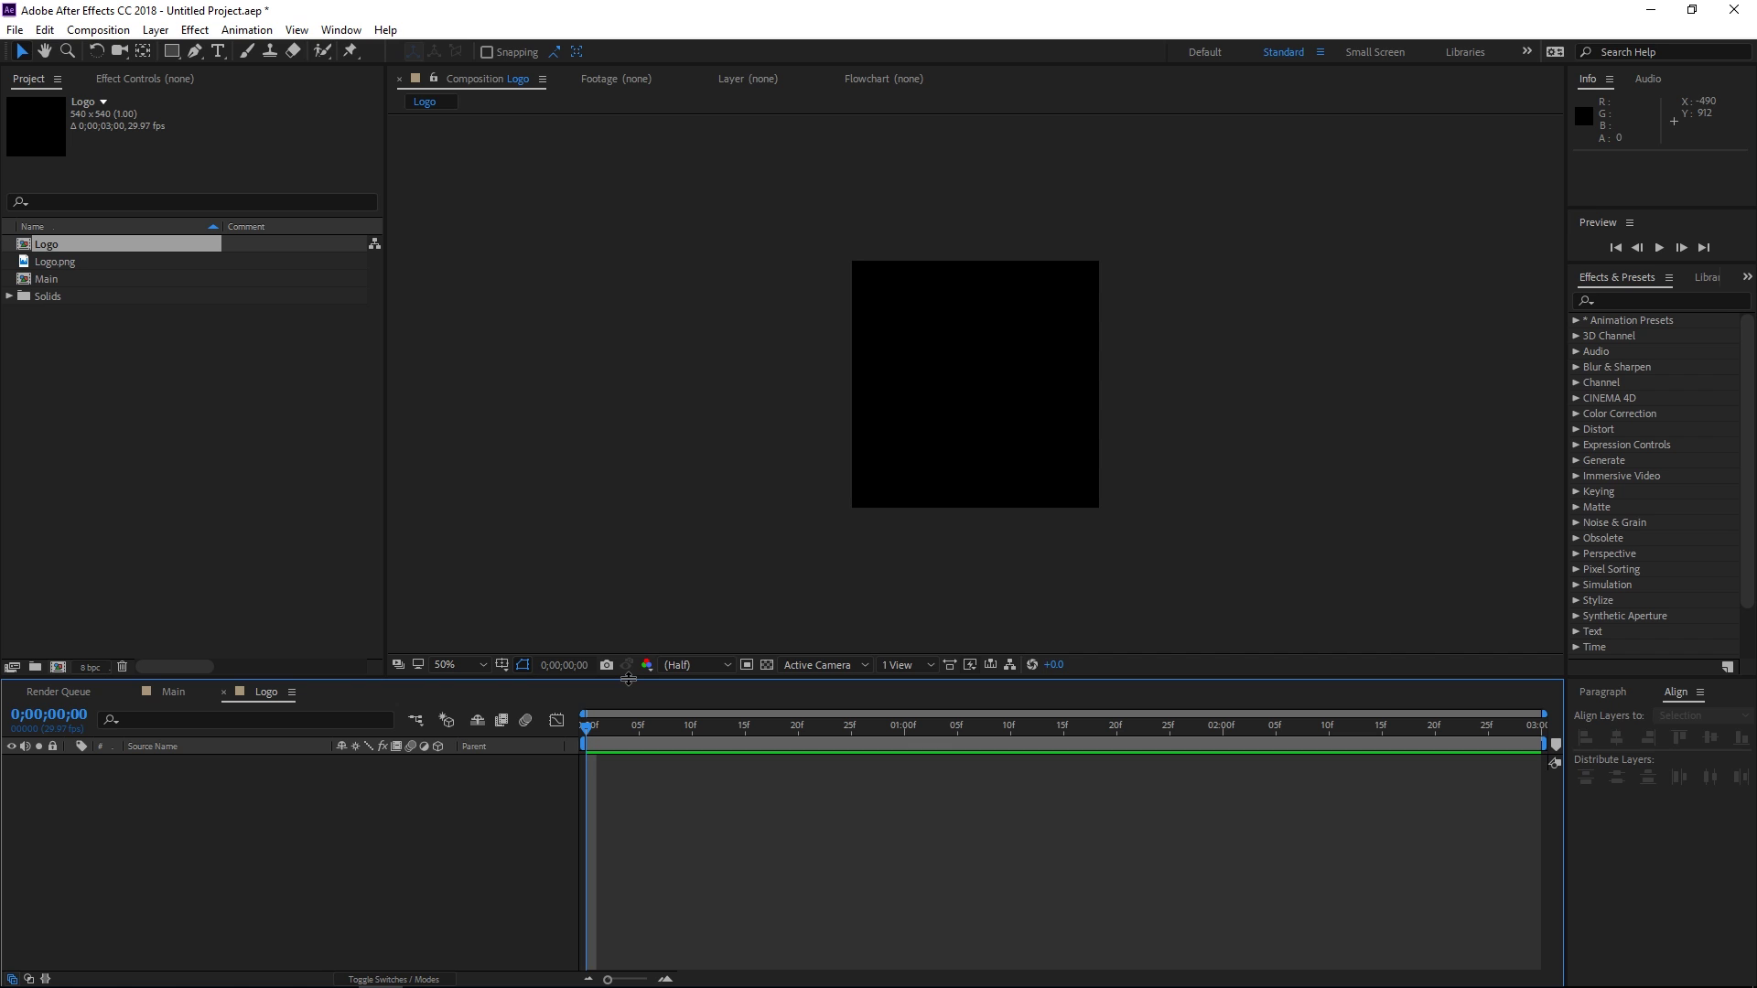
# Step: Place Logo.png in the Logo composition and add that composition above BG in Main
pyautogui.moveTo(59, 262); pyautogui.dragTo(385, 805)
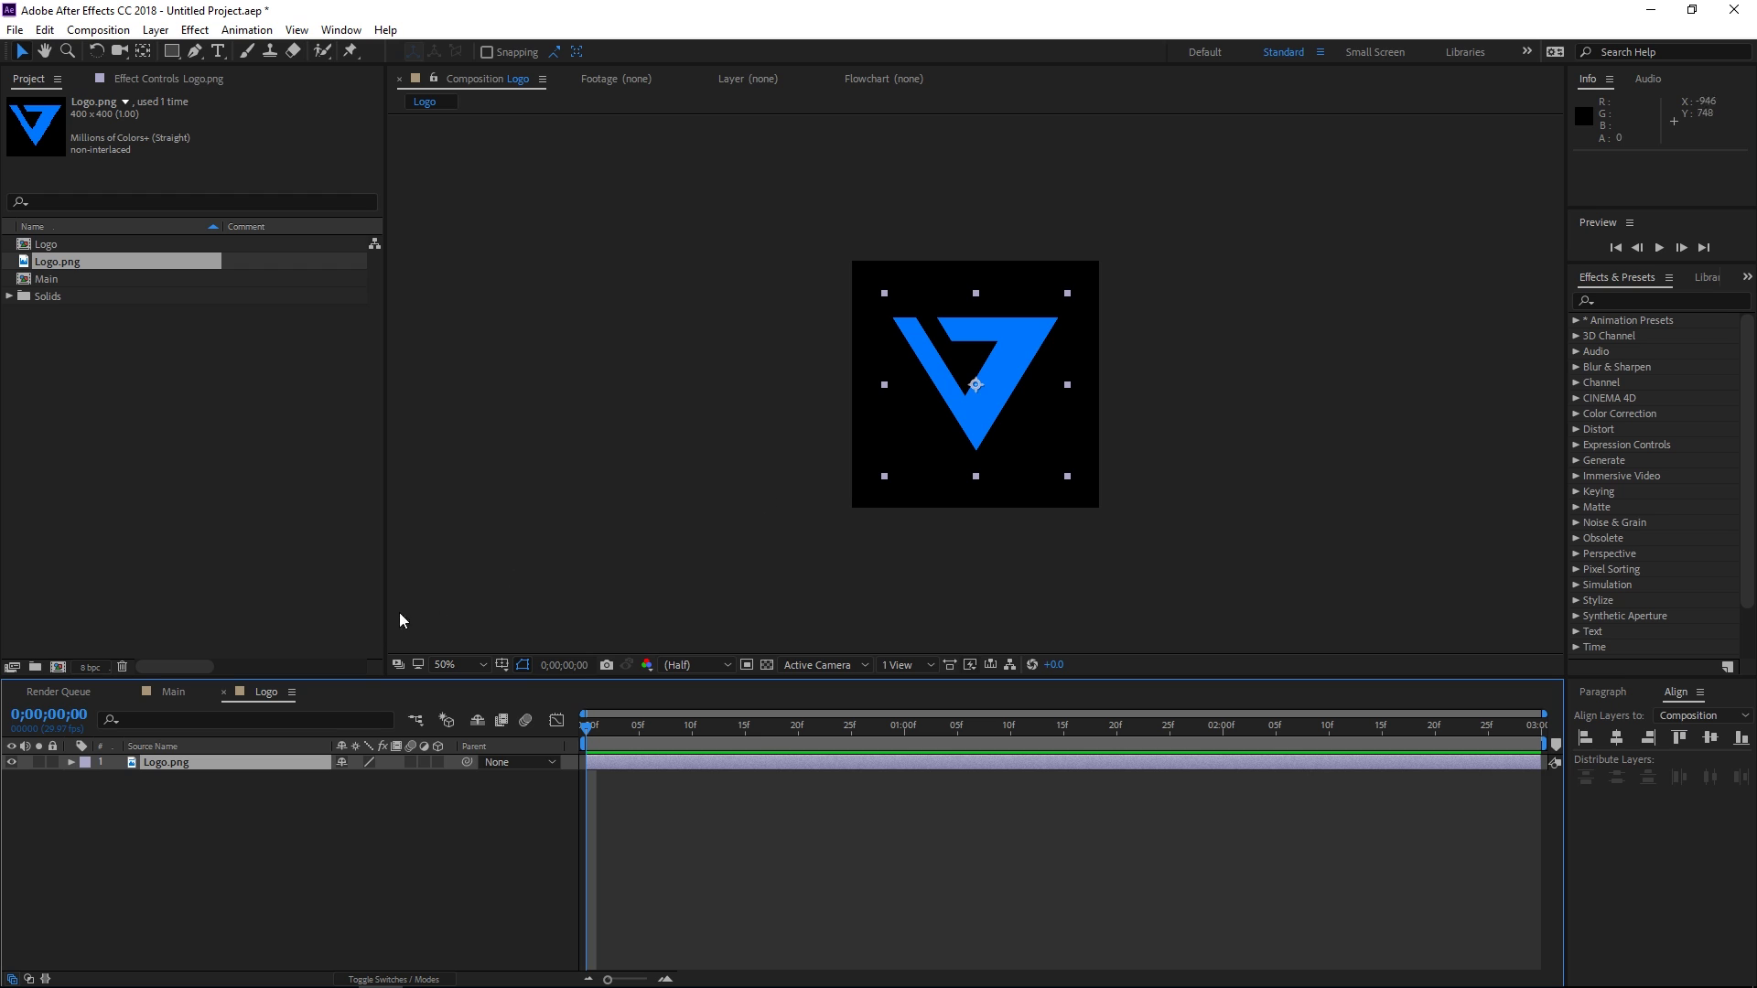
pyautogui.click(172, 692)
pyautogui.moveTo(51, 246); pyautogui.dragTo(267, 759)
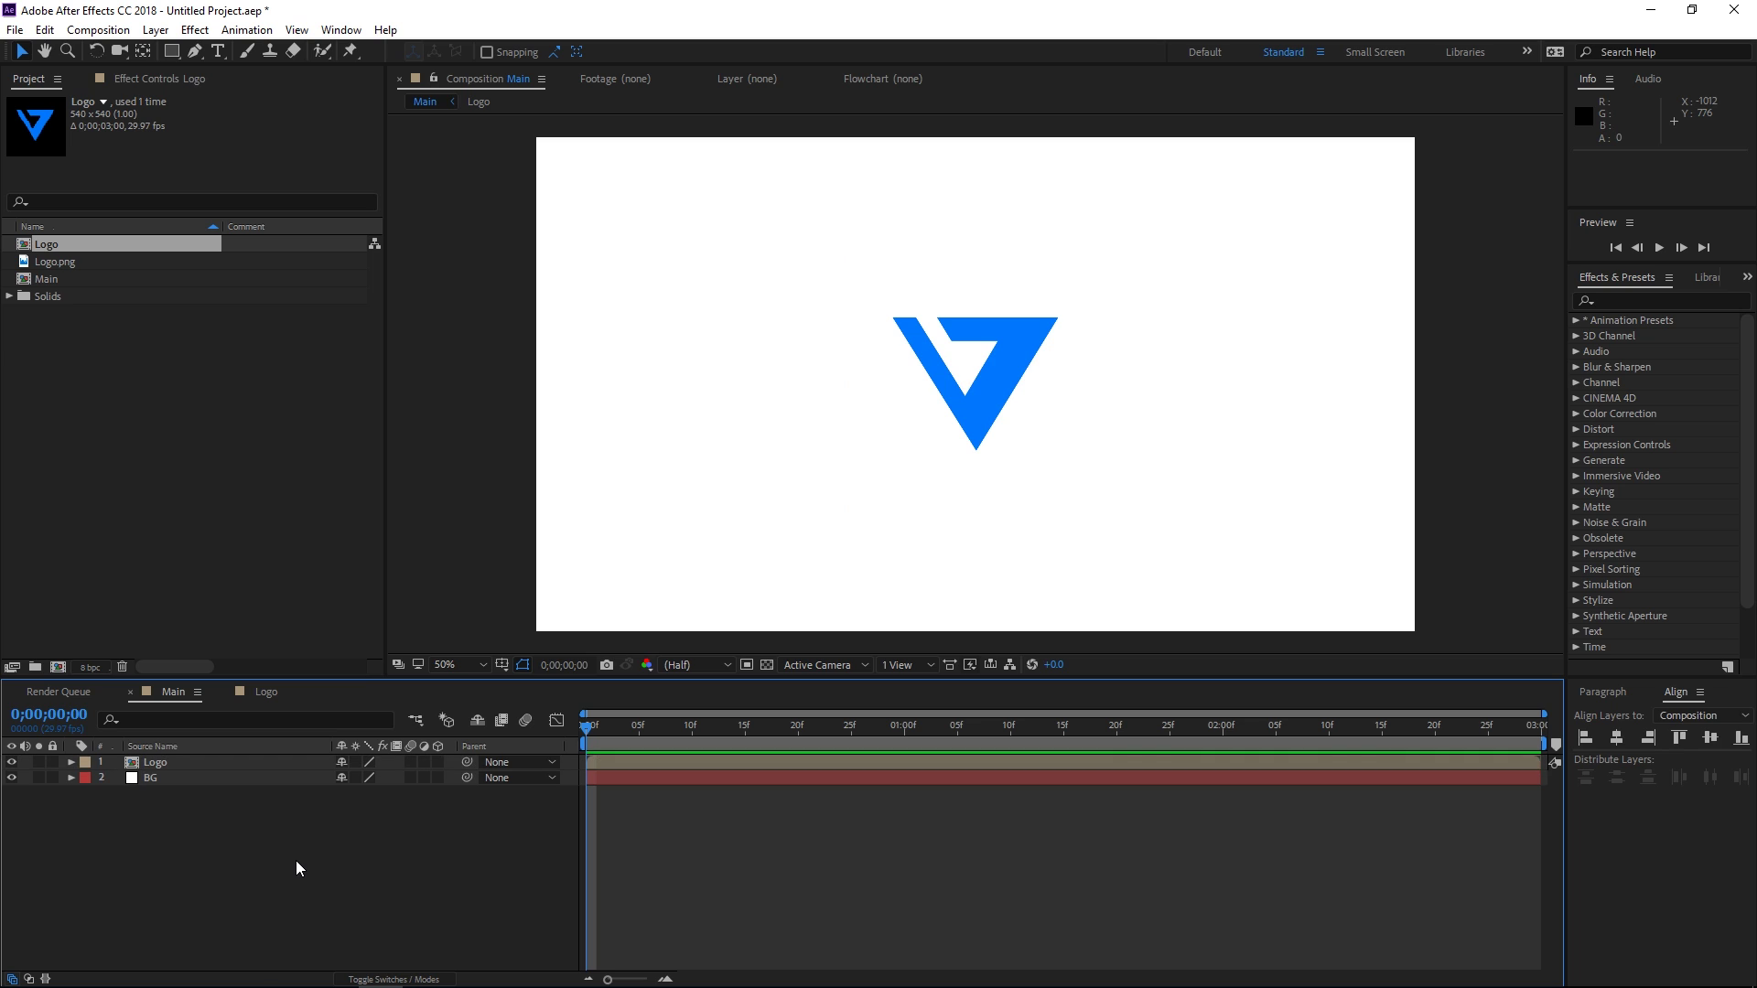
# Step: Make the Logo layer 3D and give its position the expression transform.position + [0, 0, index]
pyautogui.click(177, 763)
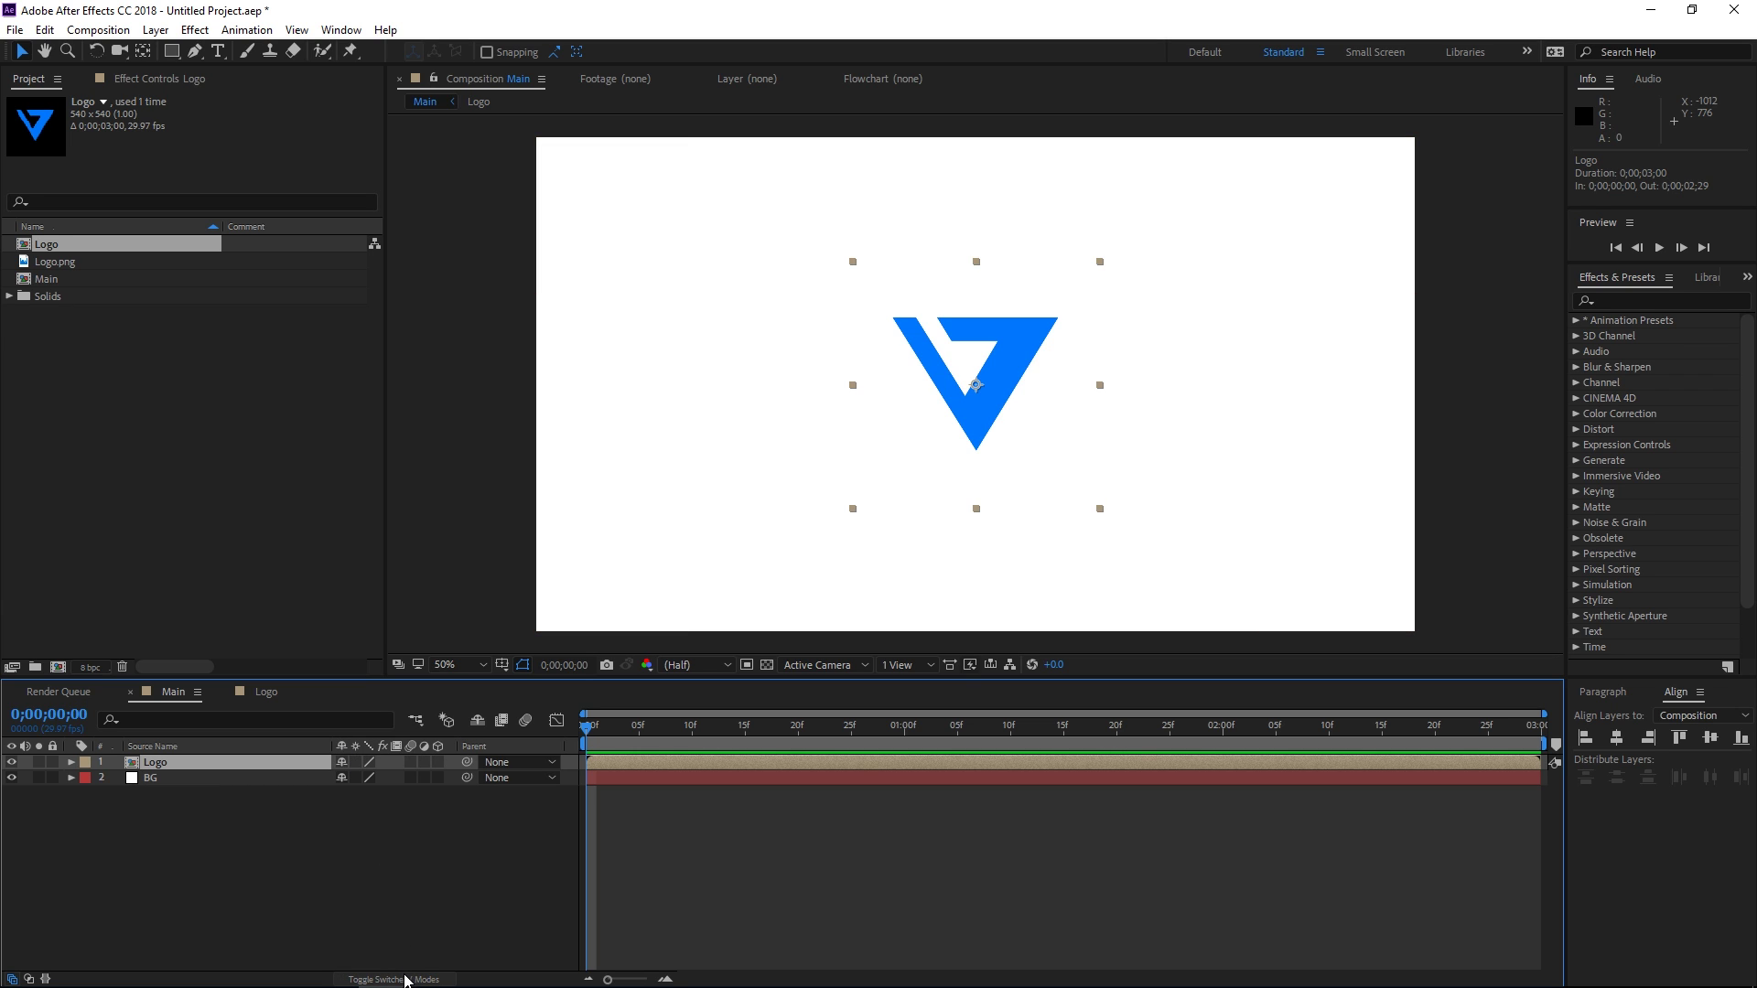
pyautogui.click(438, 762)
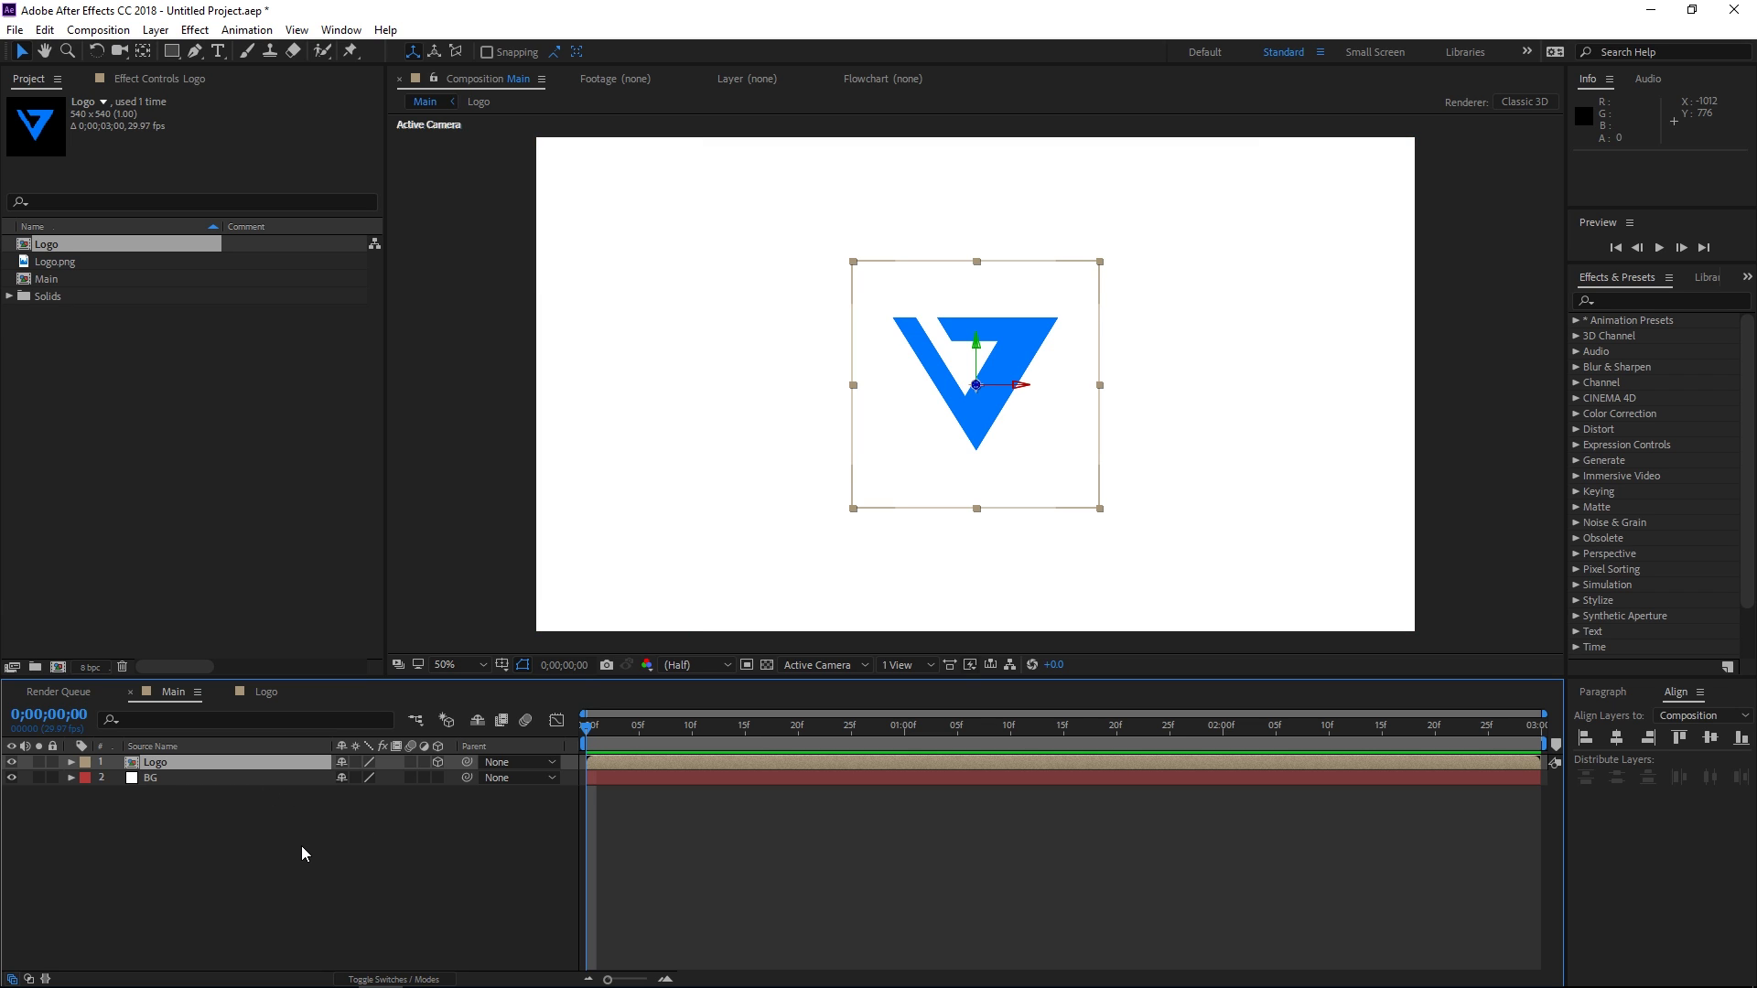
pyautogui.press('p')
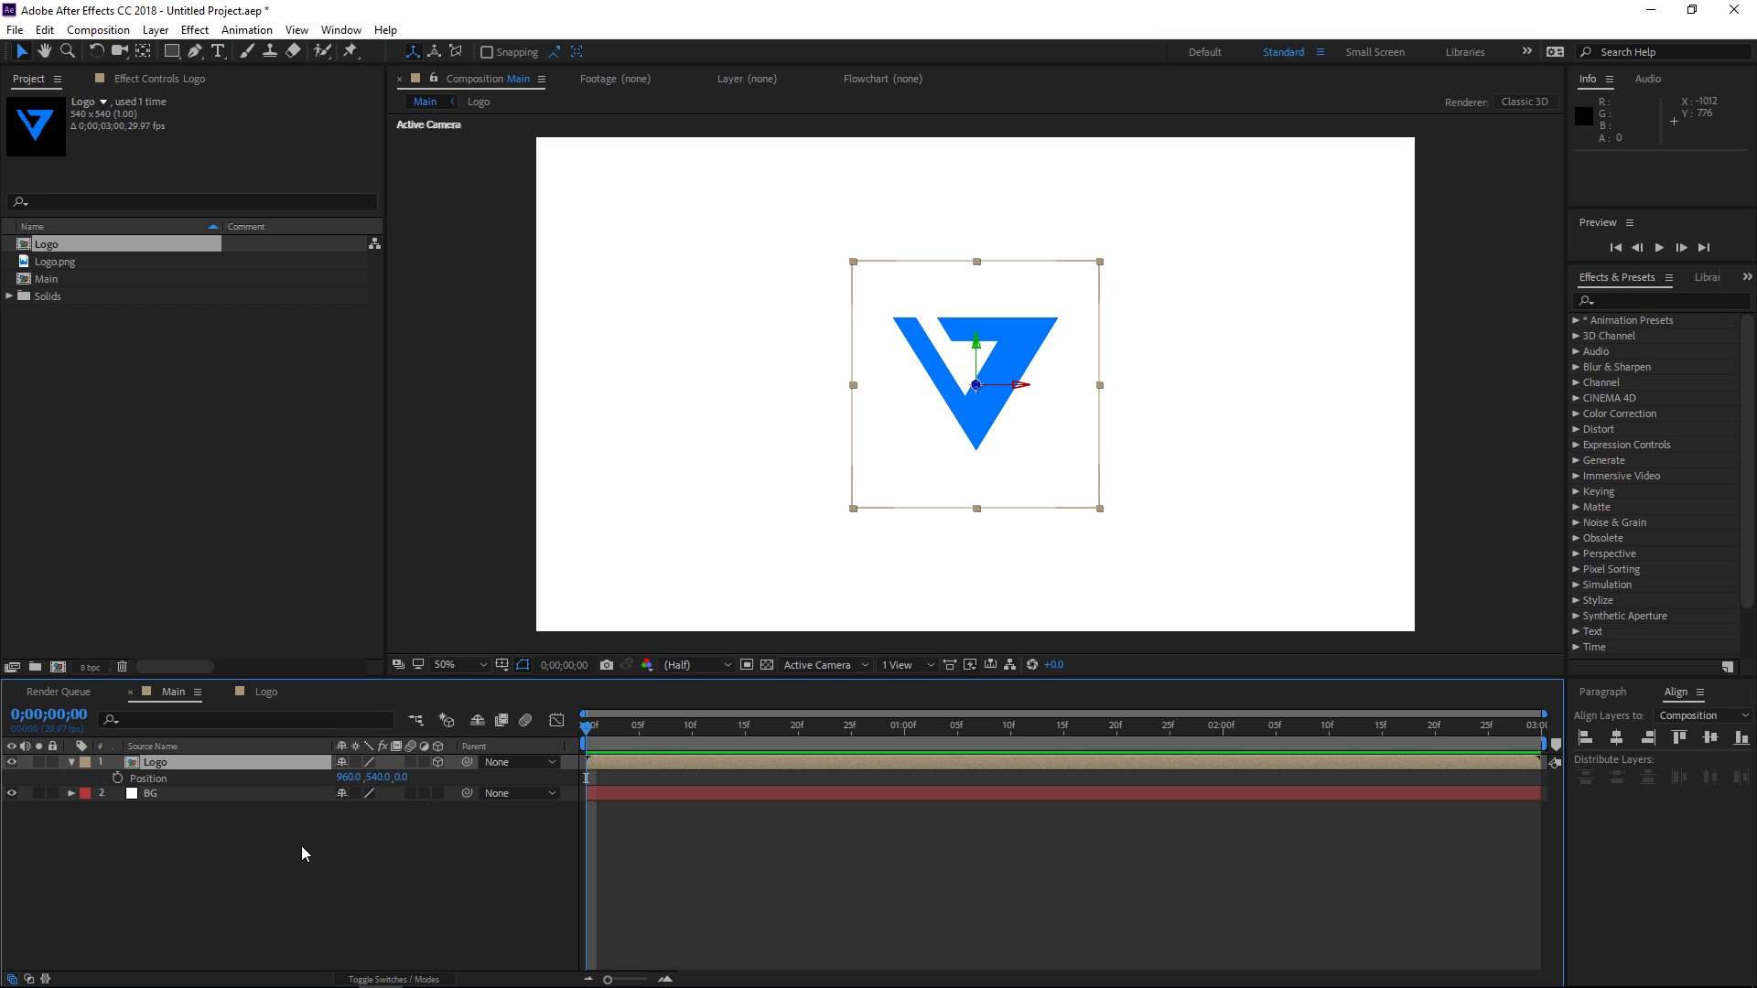
pyautogui.keyDown('alt'); pyautogui.click(117, 778); pyautogui.keyUp('alt')
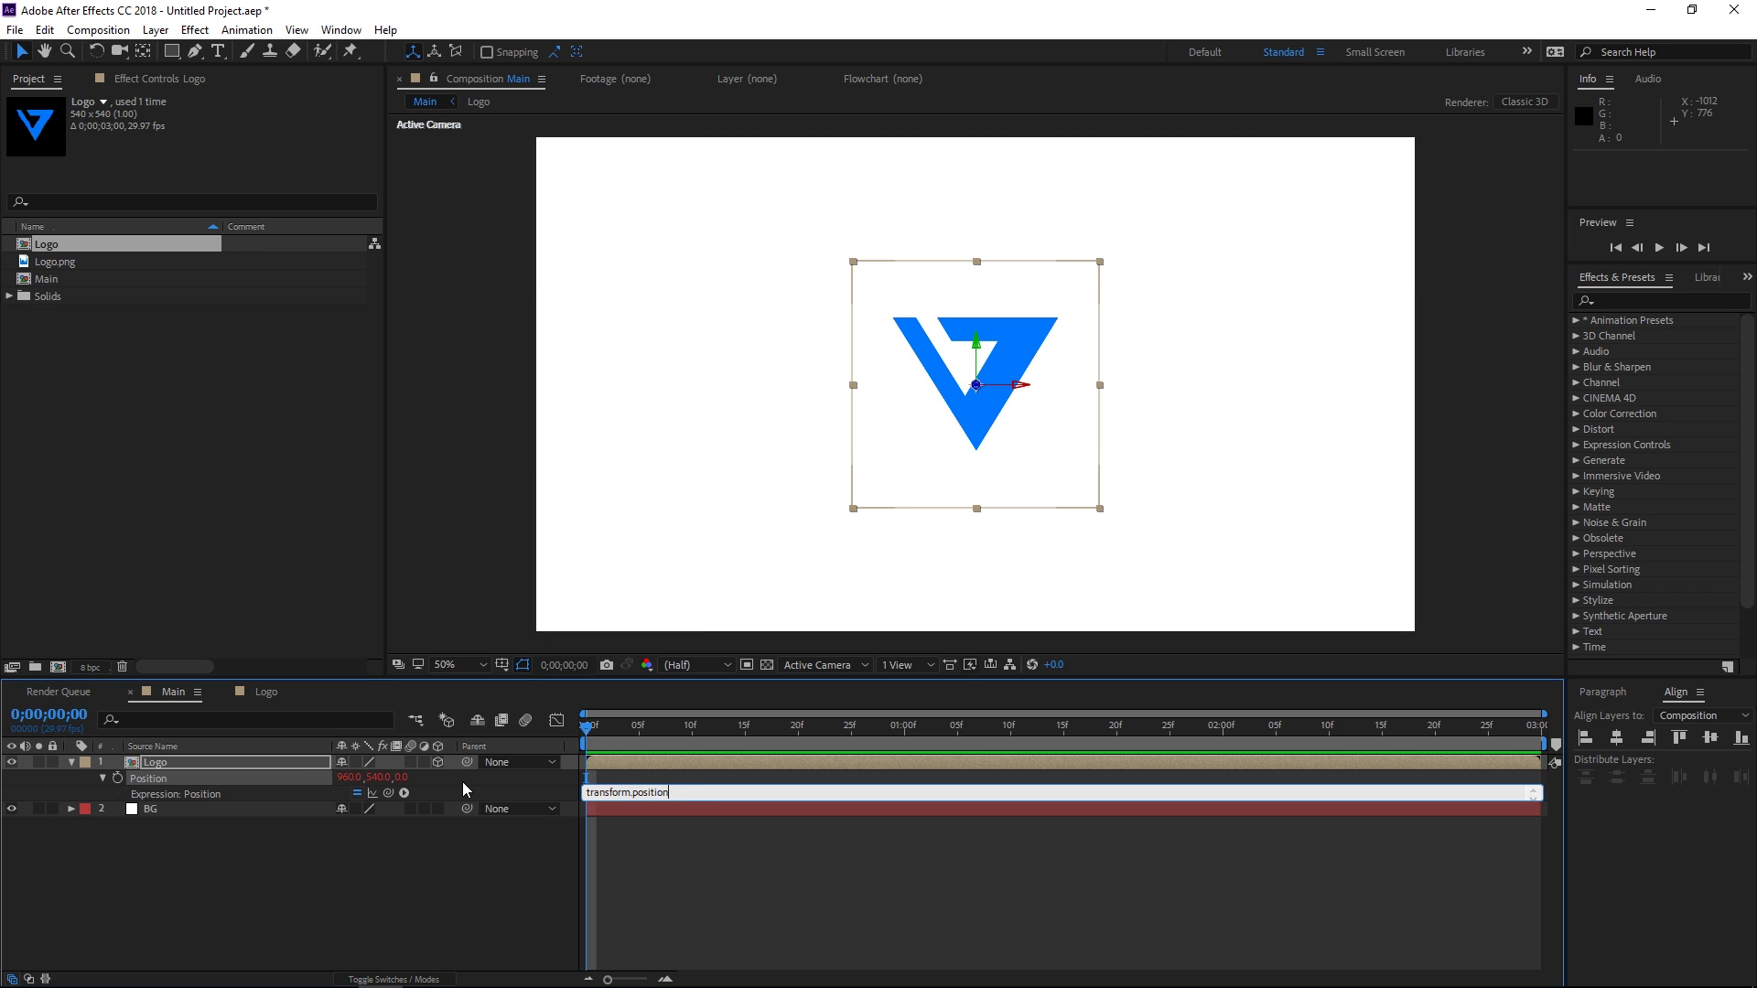
pyautogui.write('+ [0')
pyautogui.write(', 0, index')
pyautogui.click(584, 869)
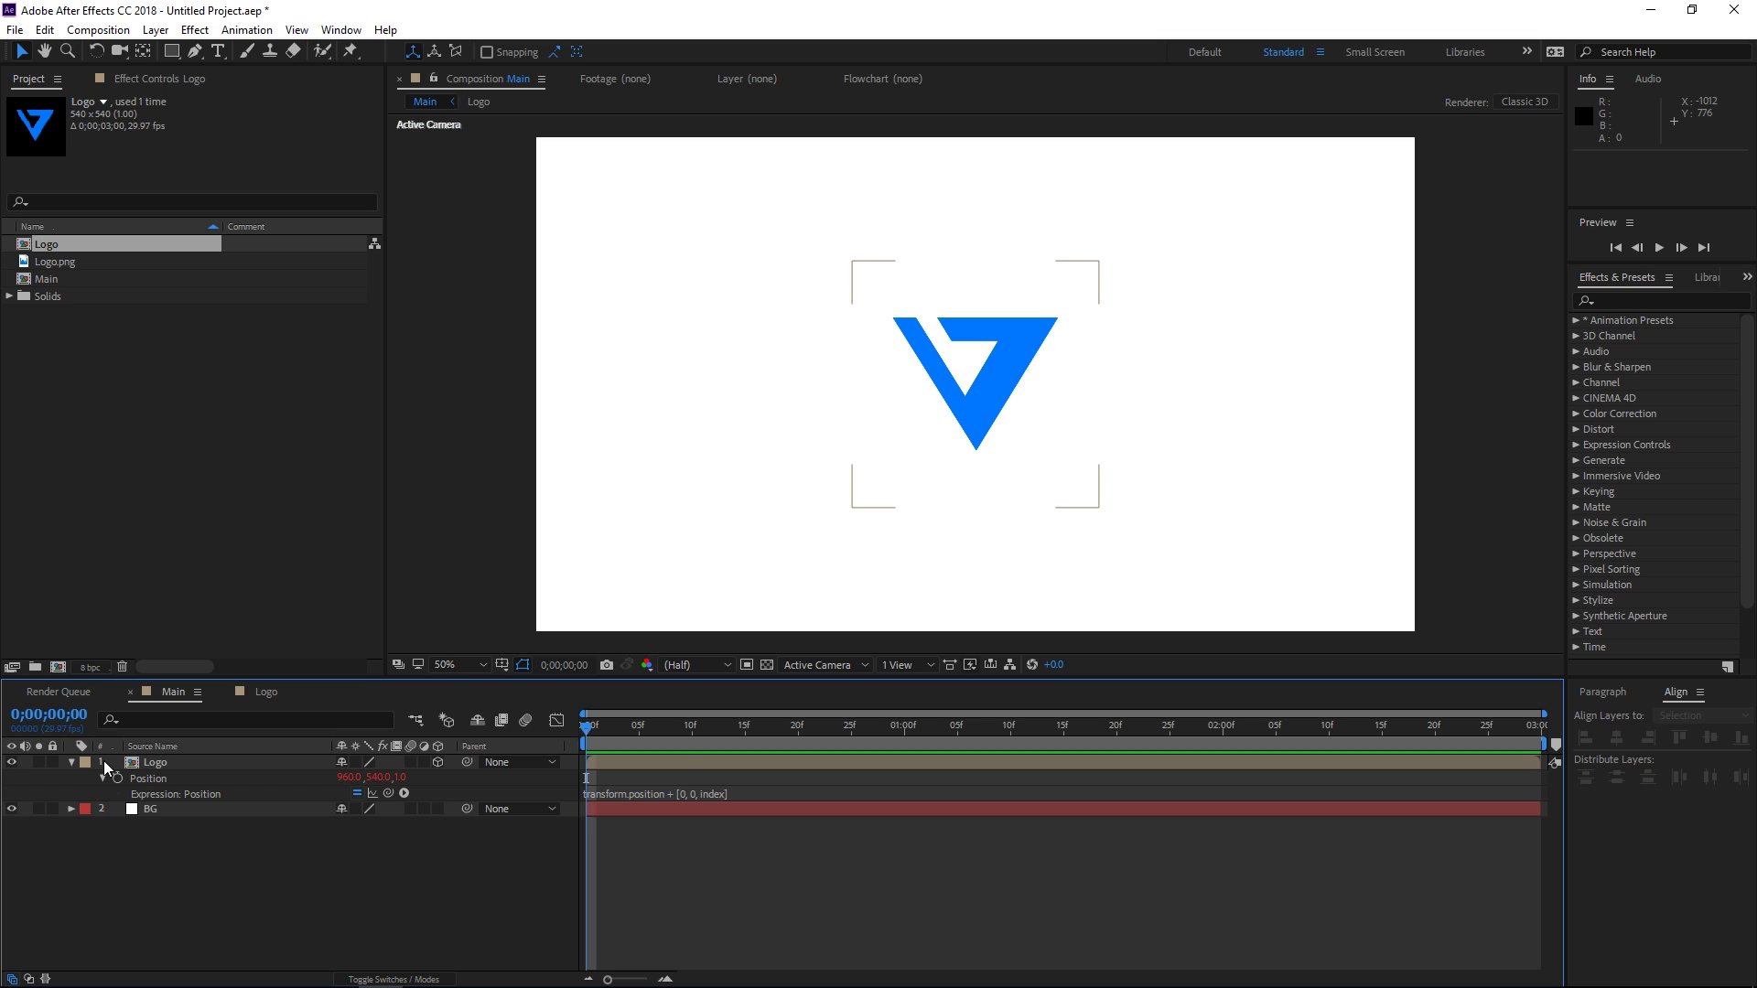
# Step: Duplicate the Logo layer to test its index-based depth offset, and remove the extra layer
pyautogui.click(152, 763)
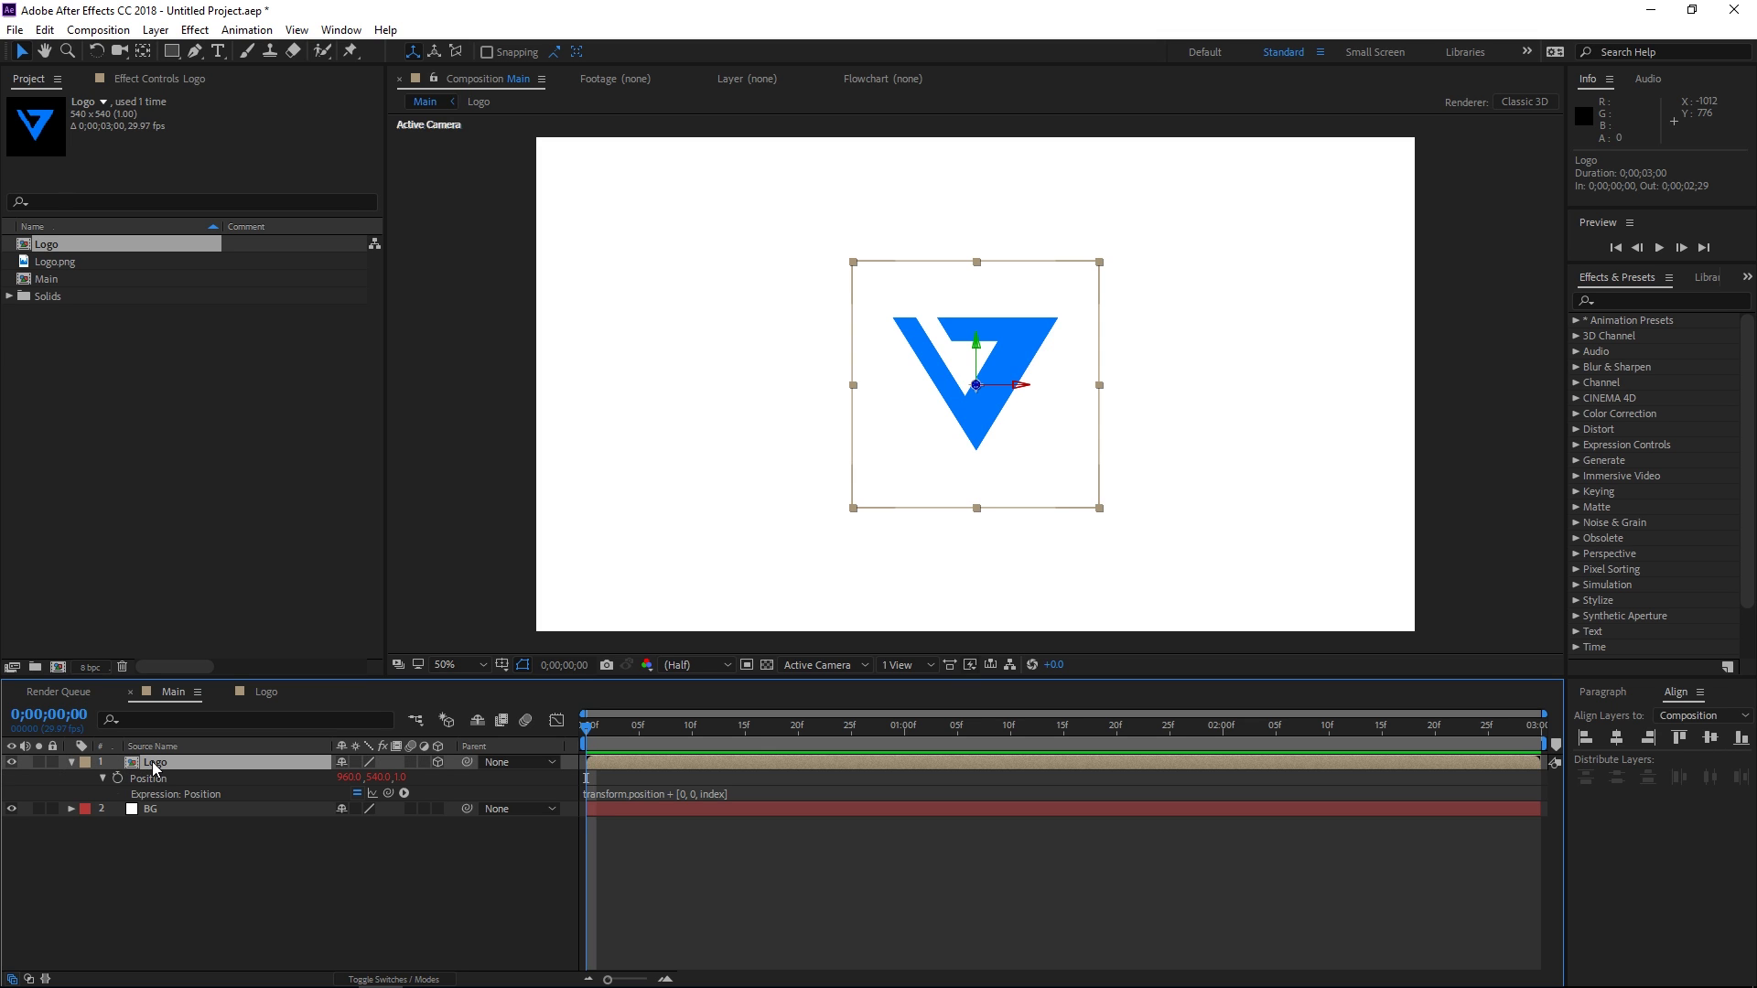
pyautogui.hotkey('ctrl', 'd')
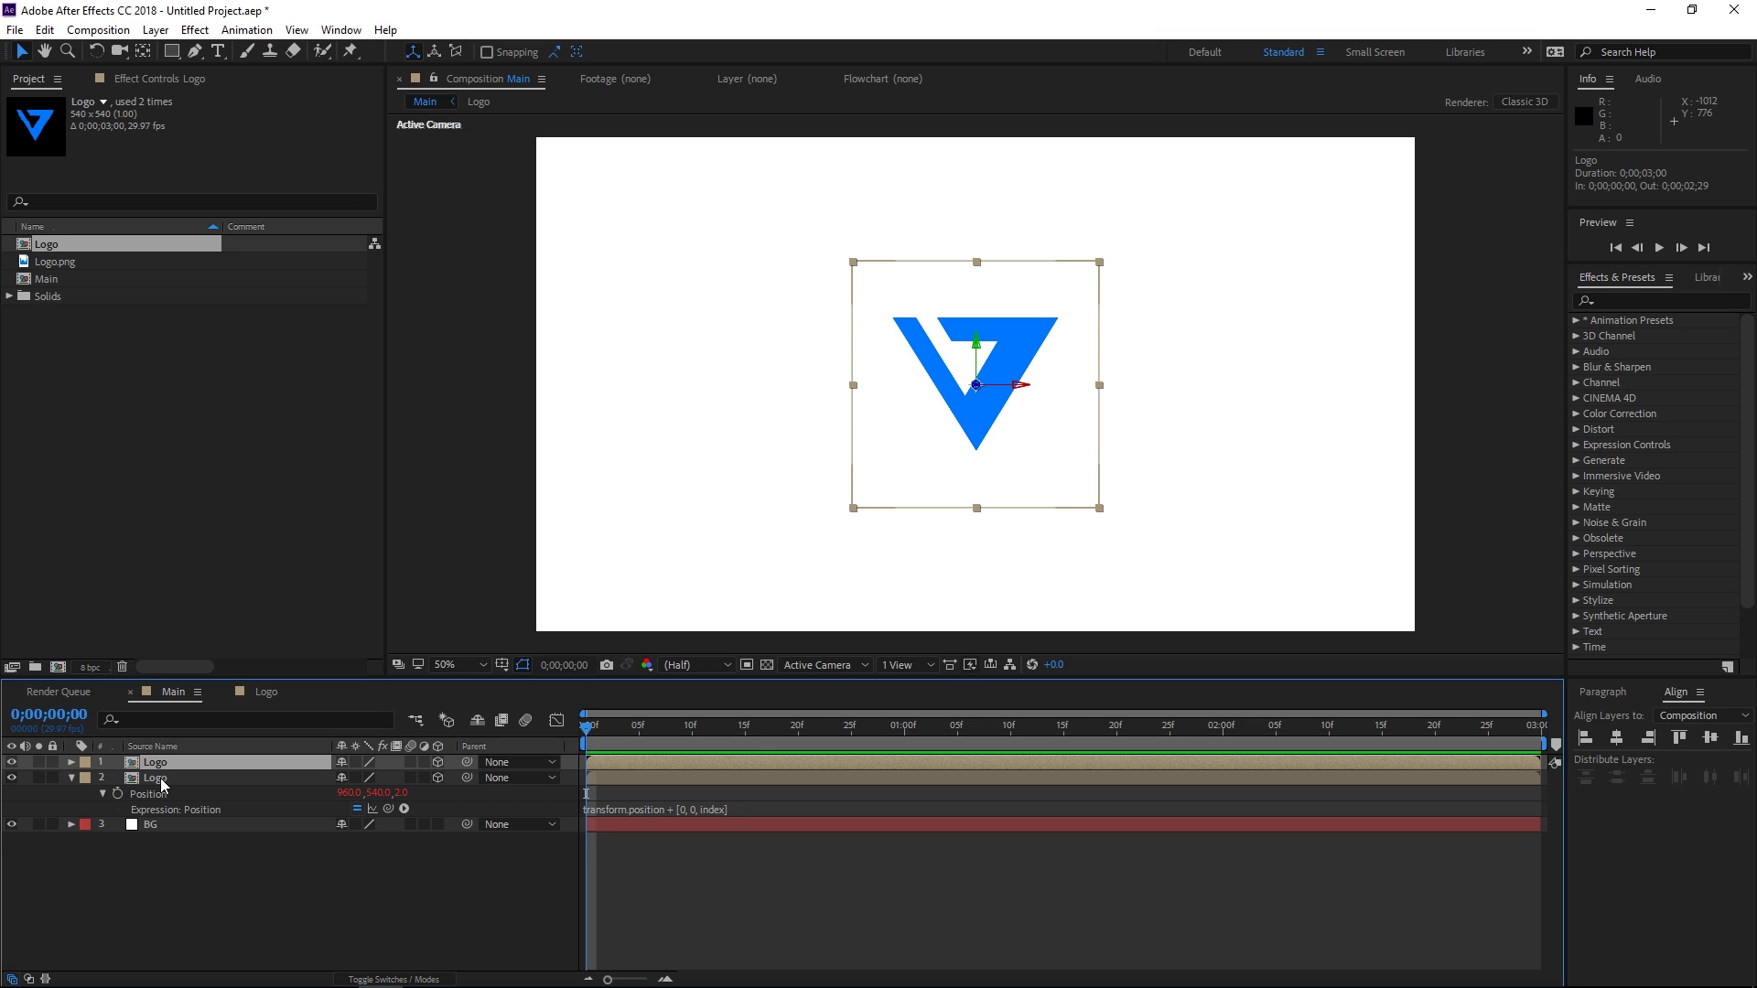
pyautogui.click(163, 780)
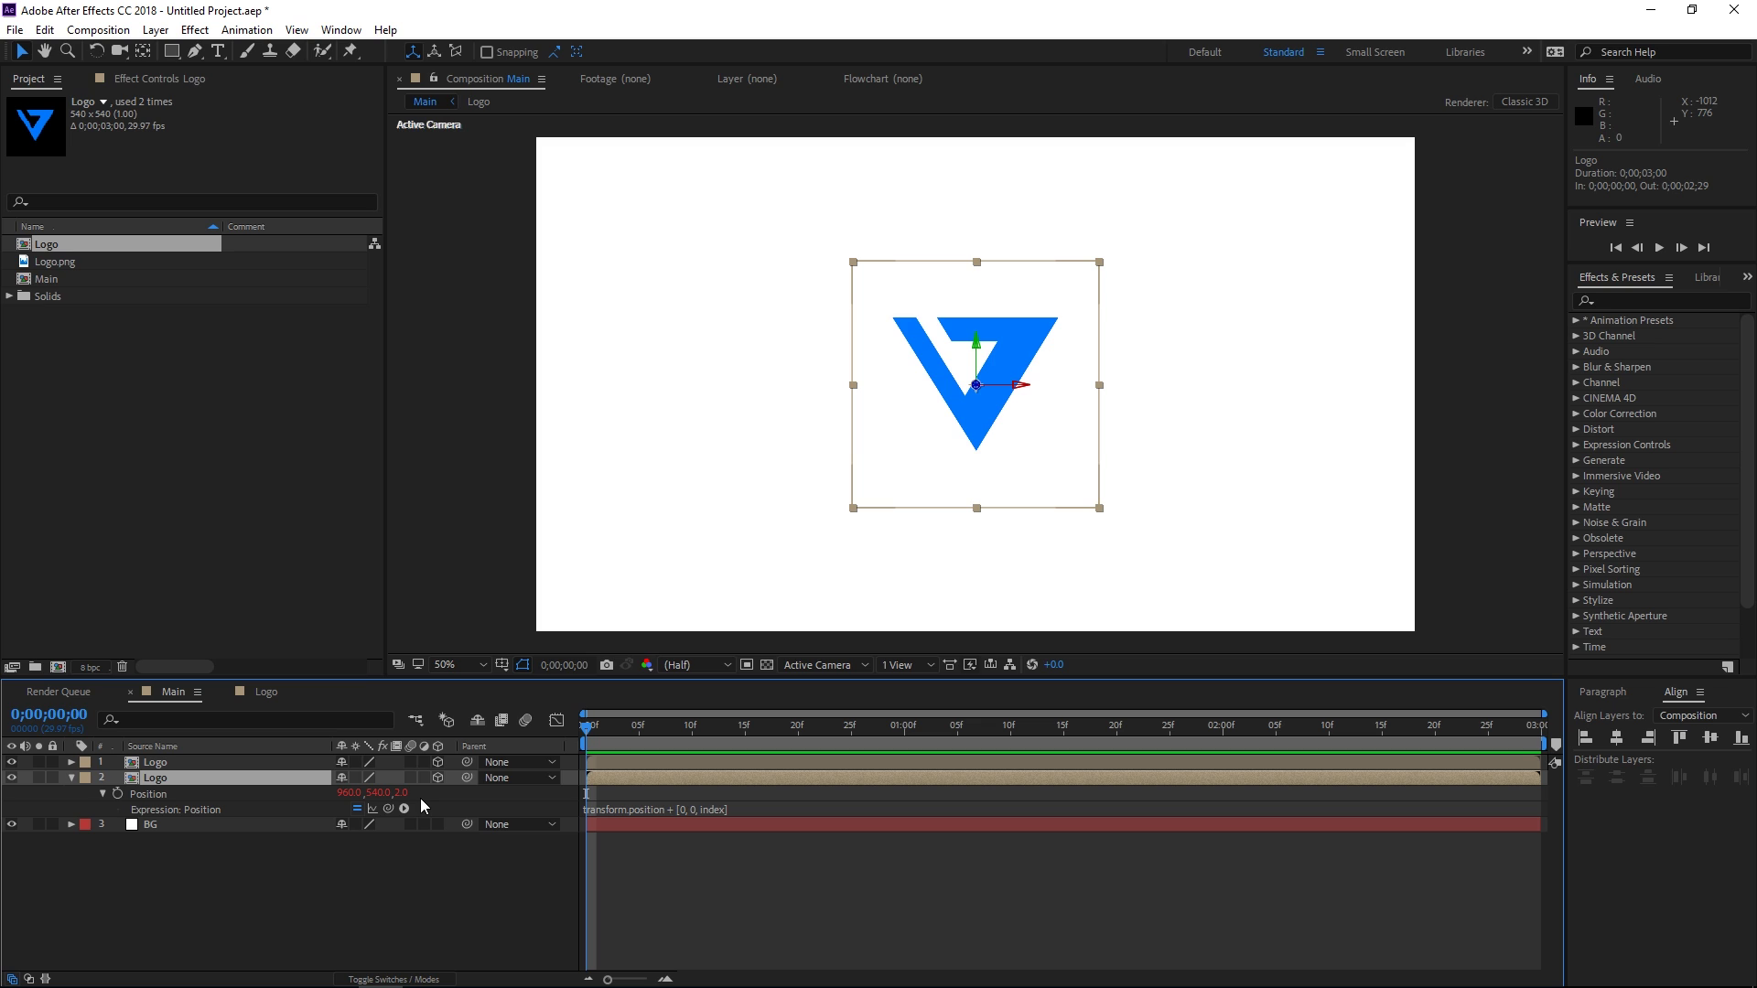
pyautogui.press('Delete')
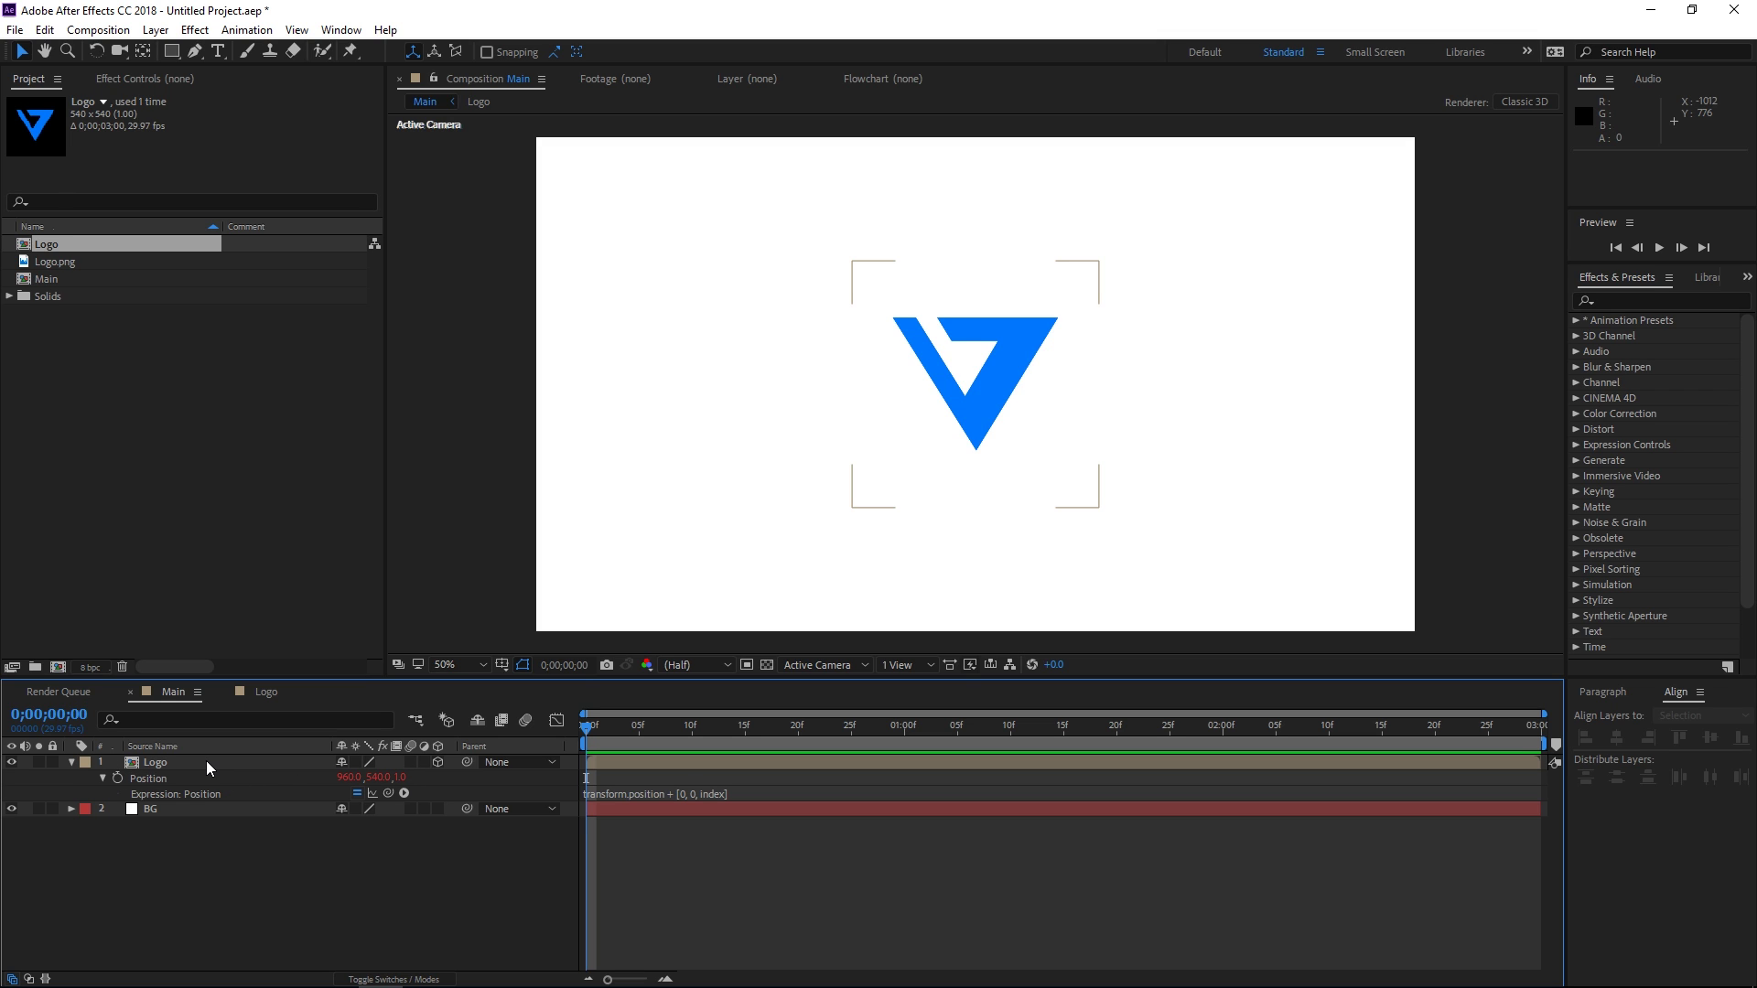
# Step: Change the Logo layer's position expression to transform.position + [0, 0, index-1]
pyautogui.click(737, 811)
pyautogui.click(727, 792)
pyautogui.click(752, 820)
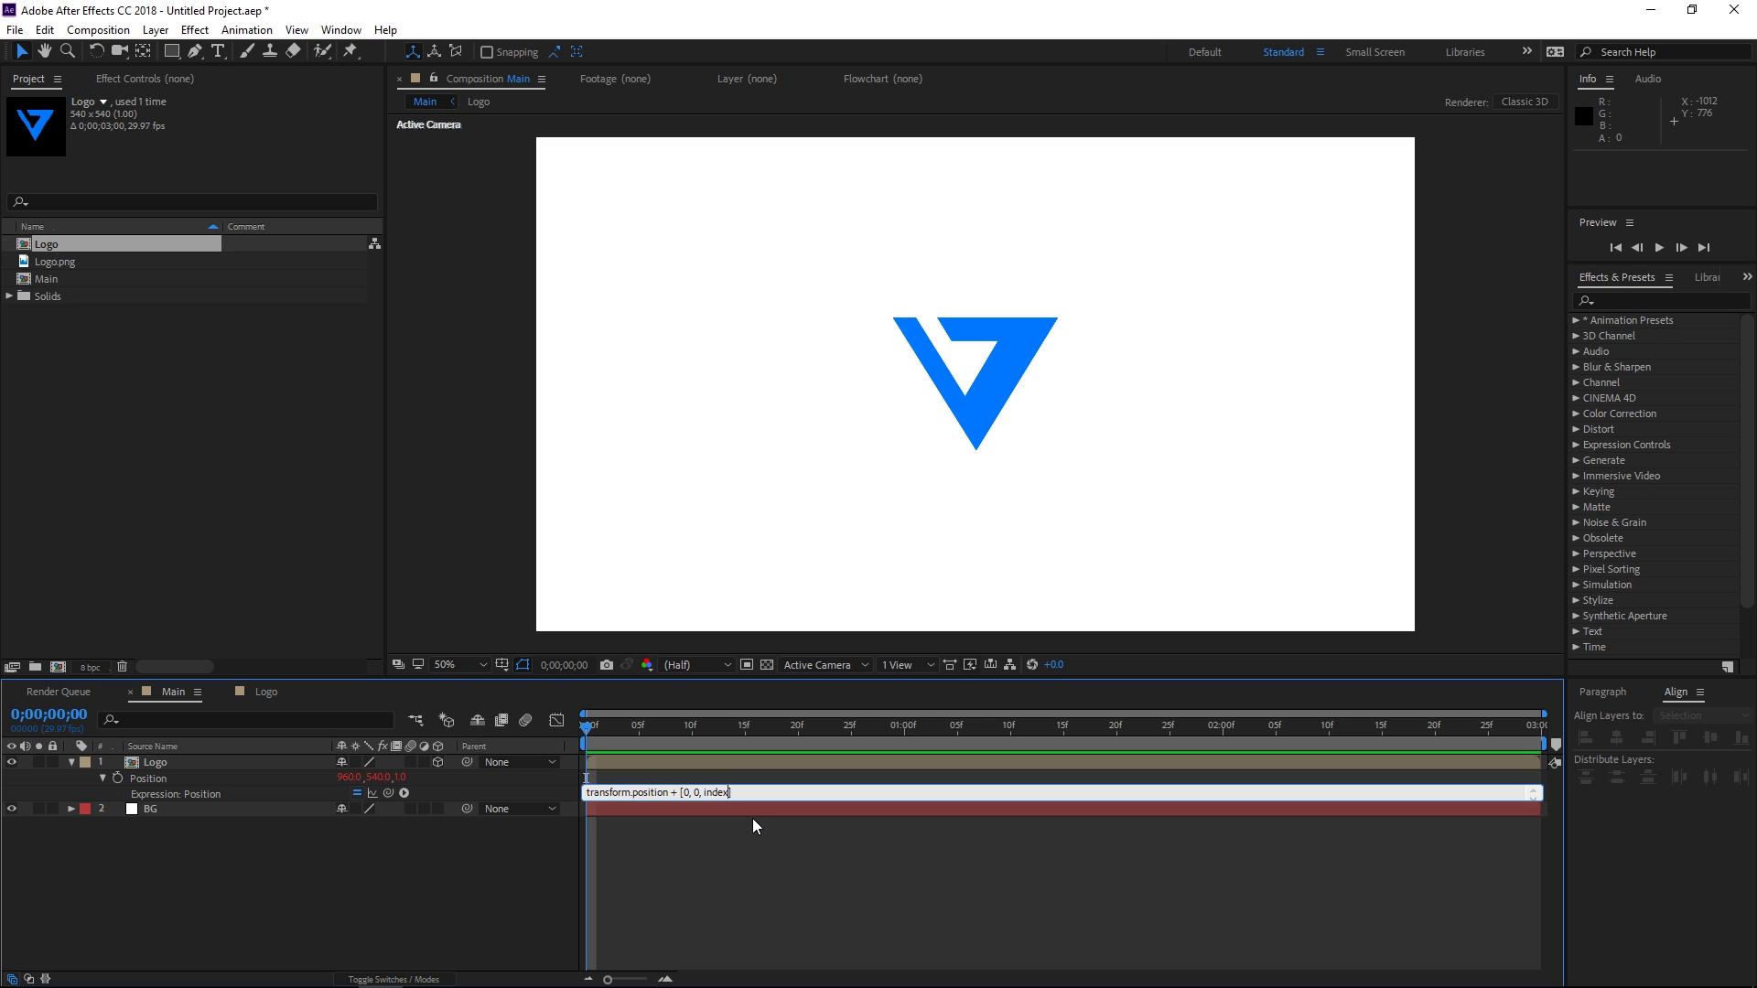
pyautogui.write('1')
pyautogui.click(746, 848)
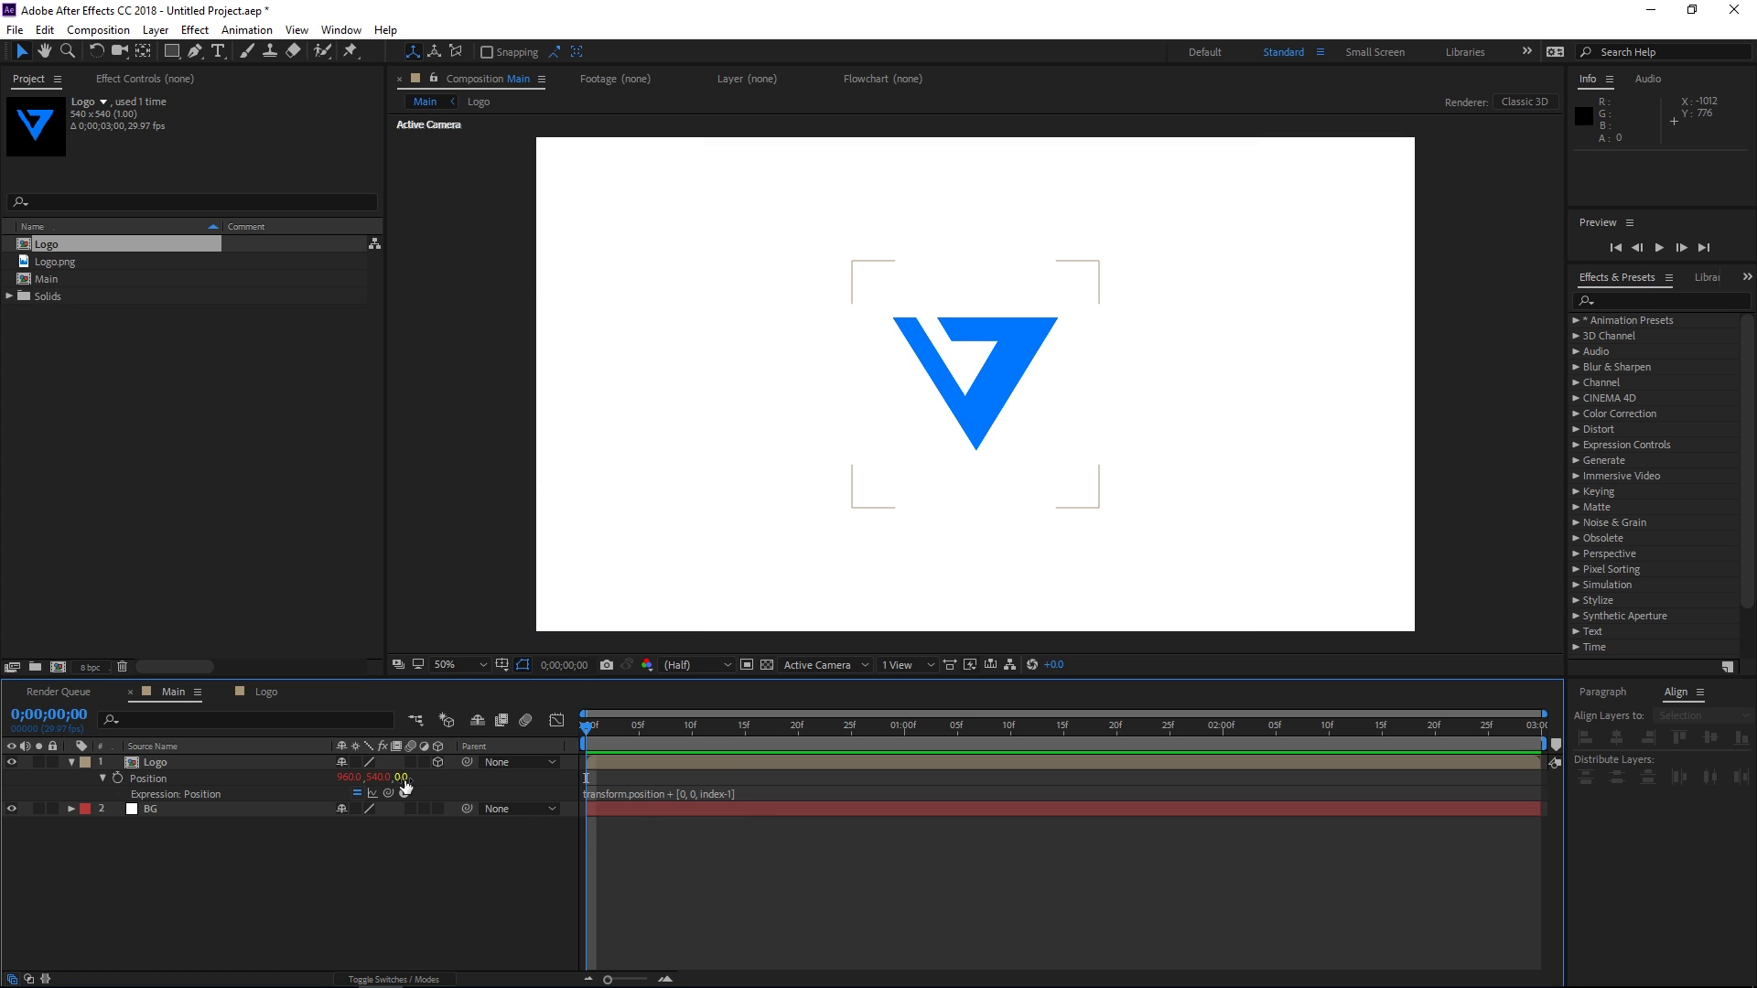
pyautogui.click(619, 866)
# Step: Collapse the Logo layer's properties and duplicate the layer twice
pyautogui.click(168, 780)
pyautogui.click(71, 762)
pyautogui.click(144, 767)
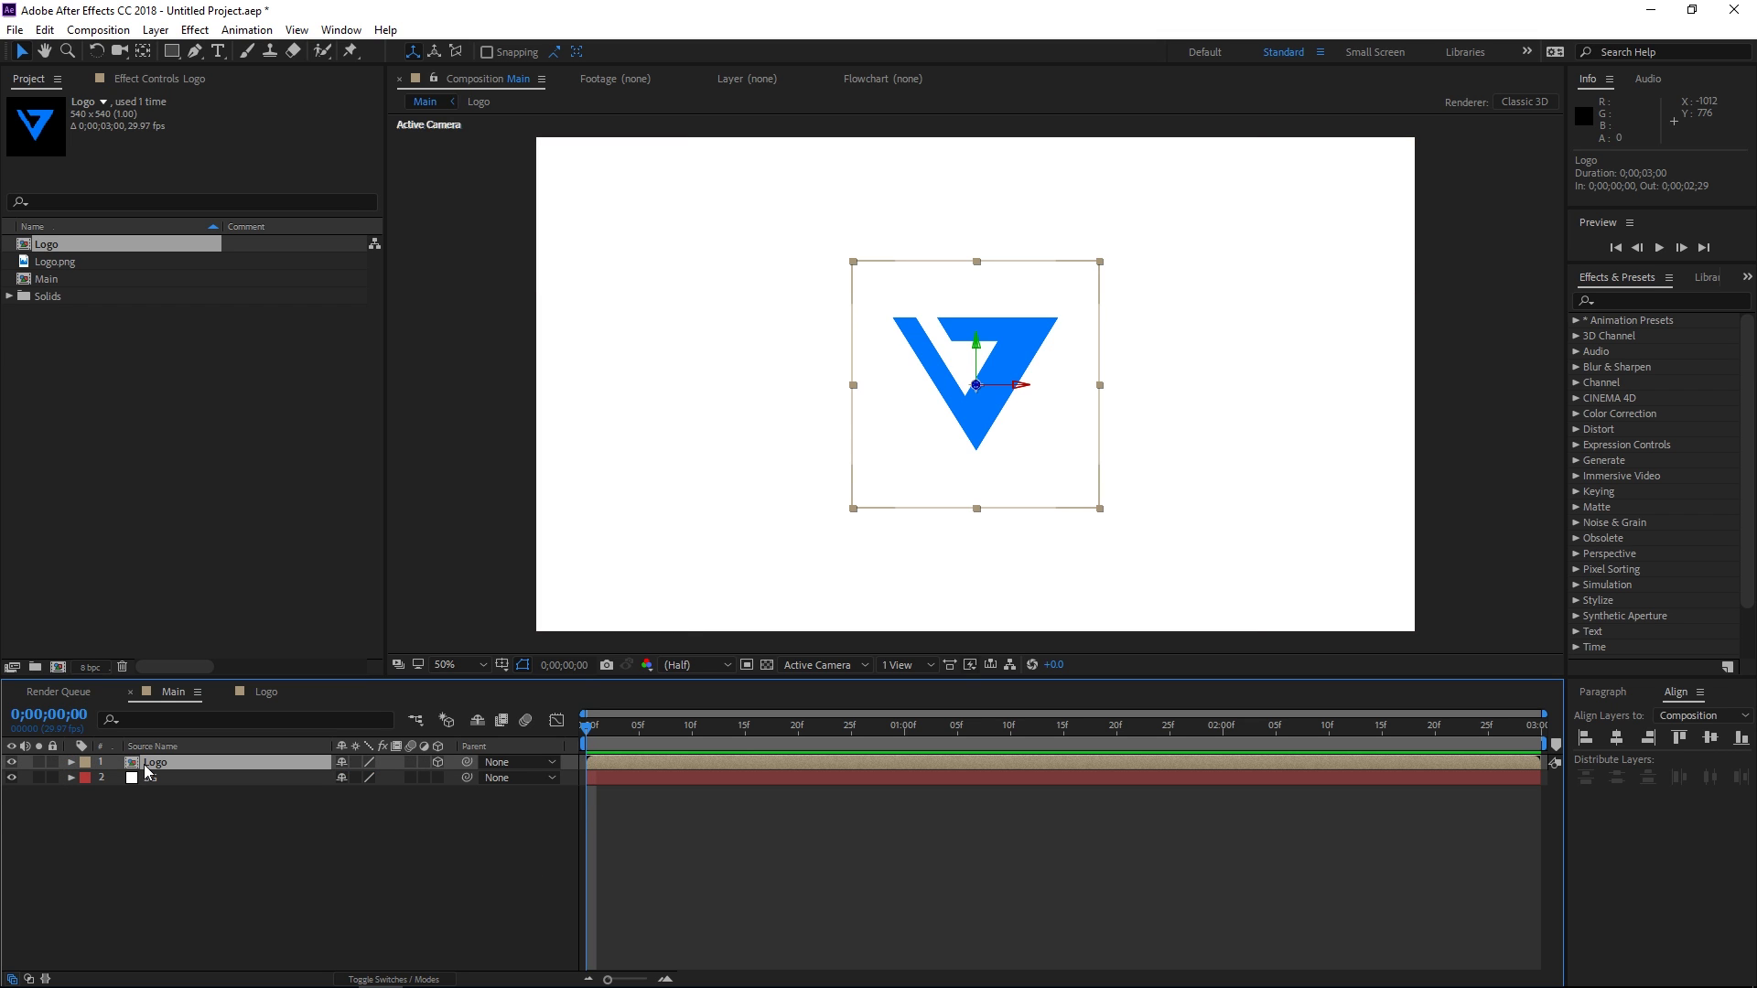
pyautogui.hotkey('ctrl', 'd')
pyautogui.hotkey('ctrl', 'd')
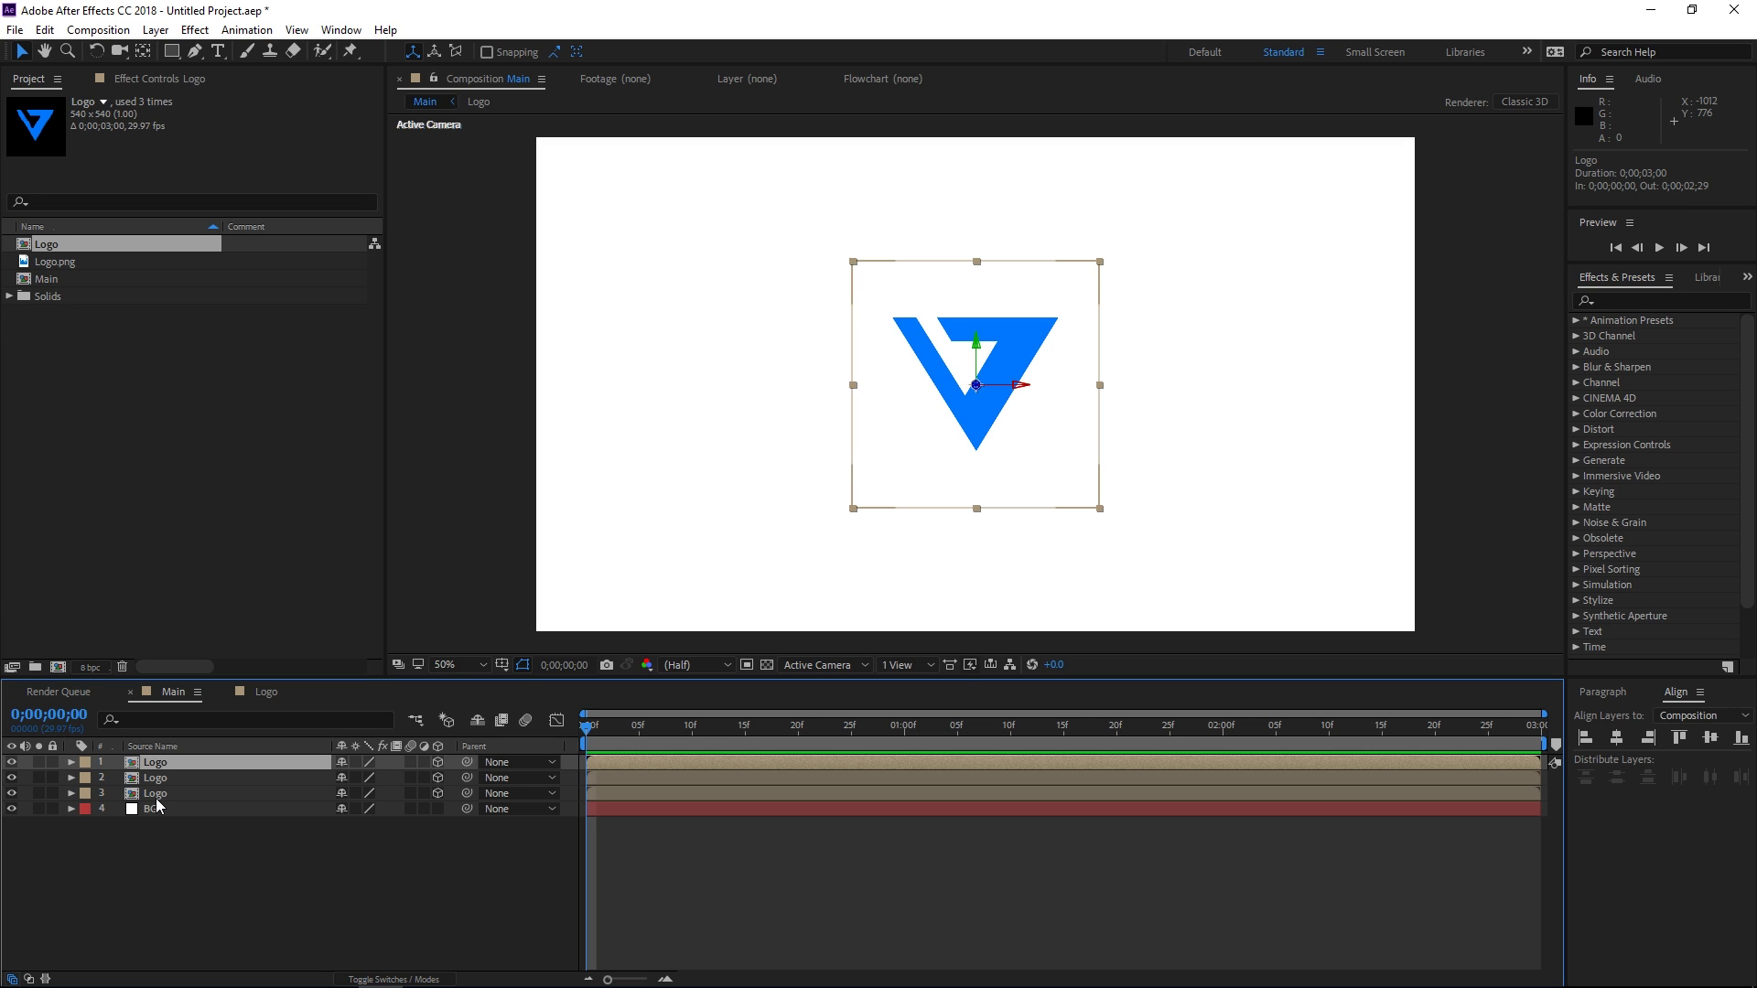
# Step: Rename the uppermost of the three Logo layers as Logo Front
pyautogui.rightClick(172, 766)
pyautogui.click(191, 756)
pyautogui.click(184, 760)
pyautogui.write('Front')
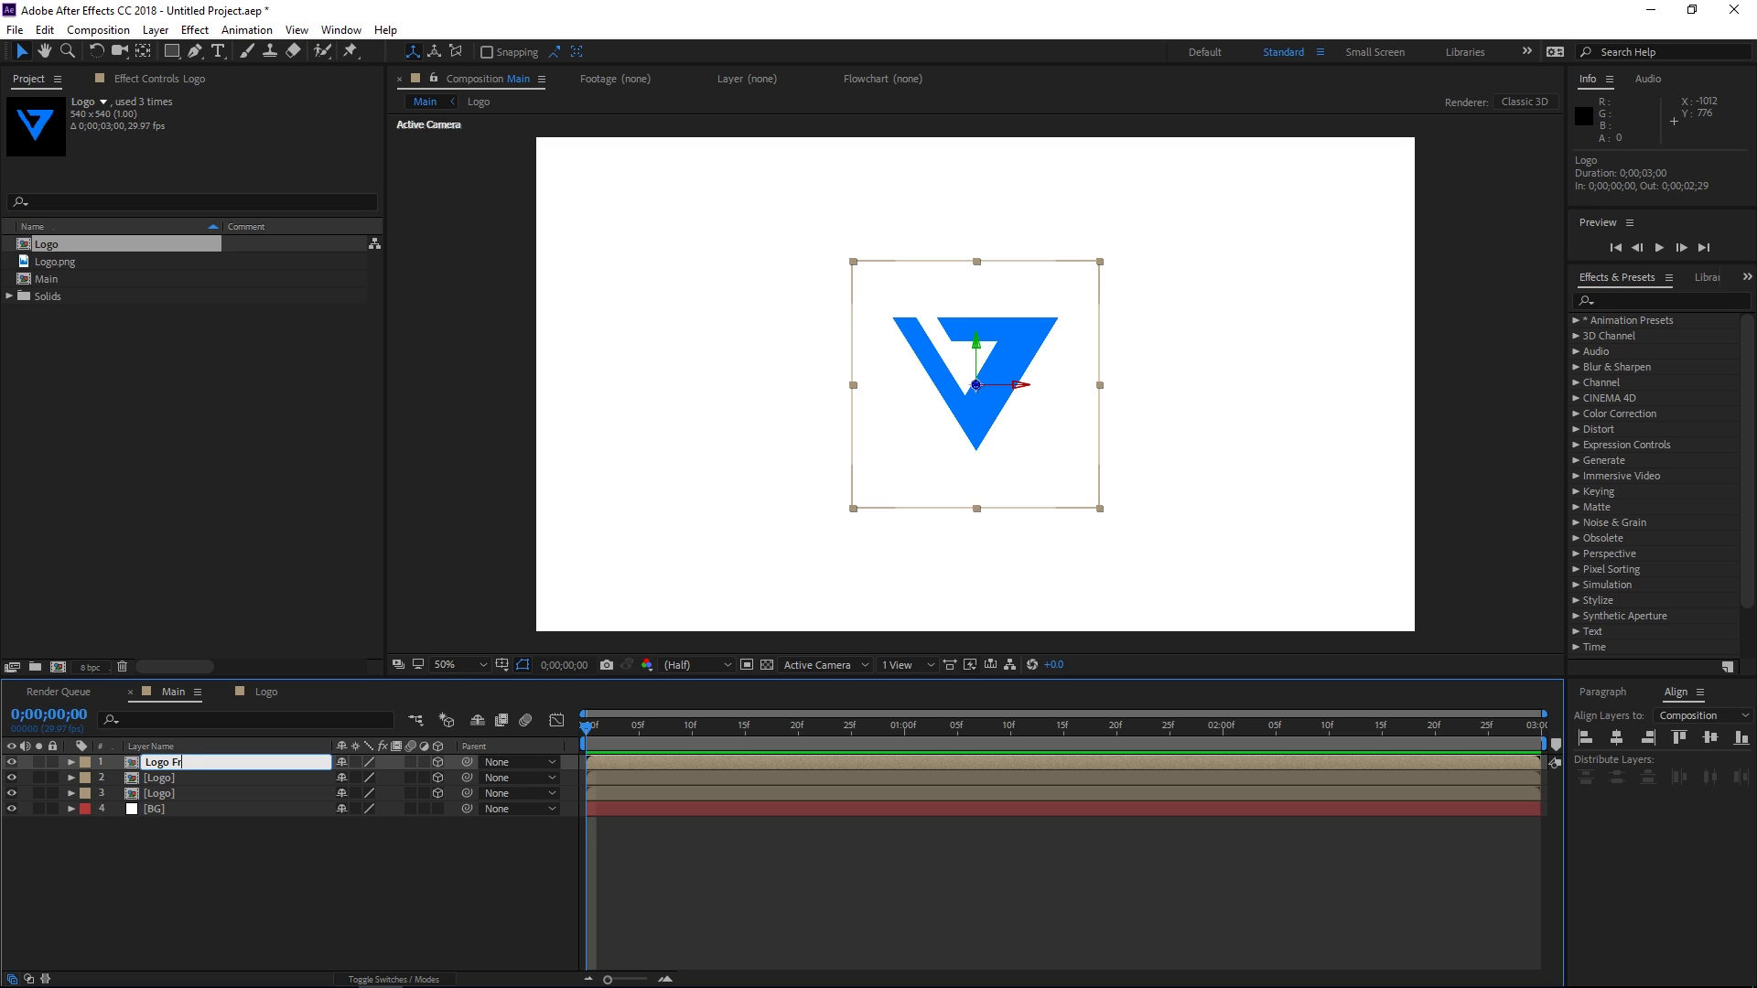
pyautogui.press('Return')
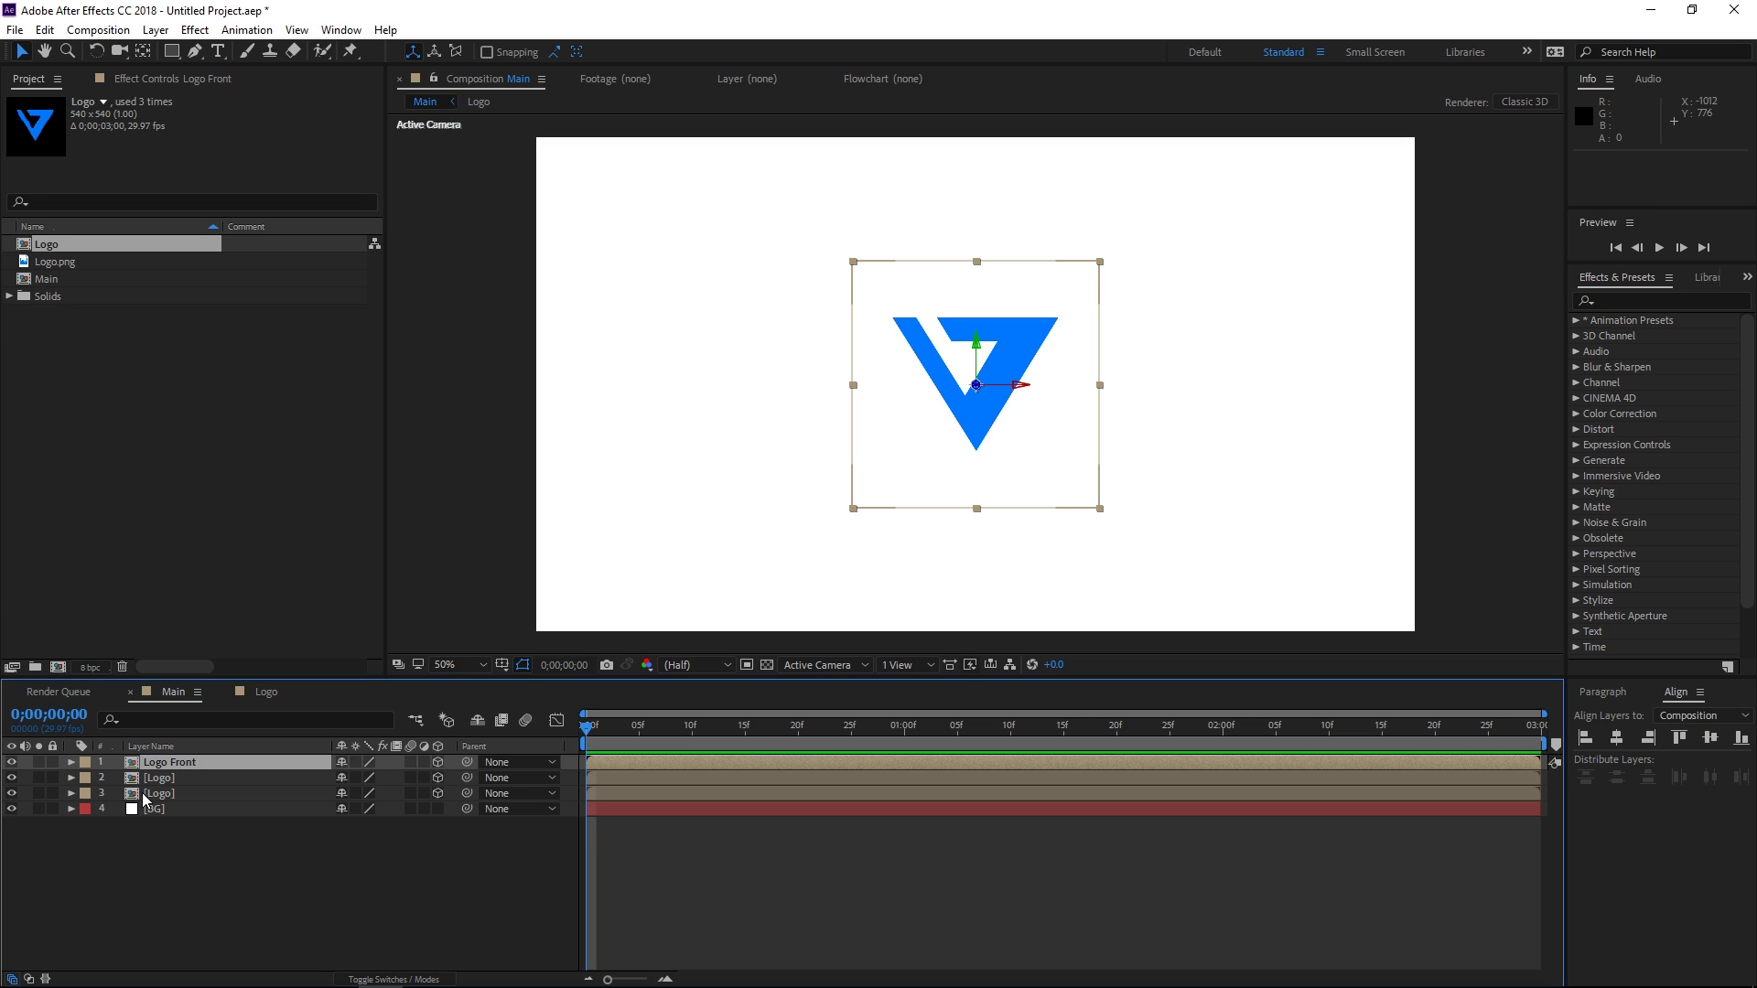
# Step: Rename the lowest of the three Logo layers, just above BG, as Logo Back
pyautogui.rightClick(144, 796)
pyautogui.click(184, 783)
pyautogui.click(186, 789)
pyautogui.write('Back')
pyautogui.press('Return')
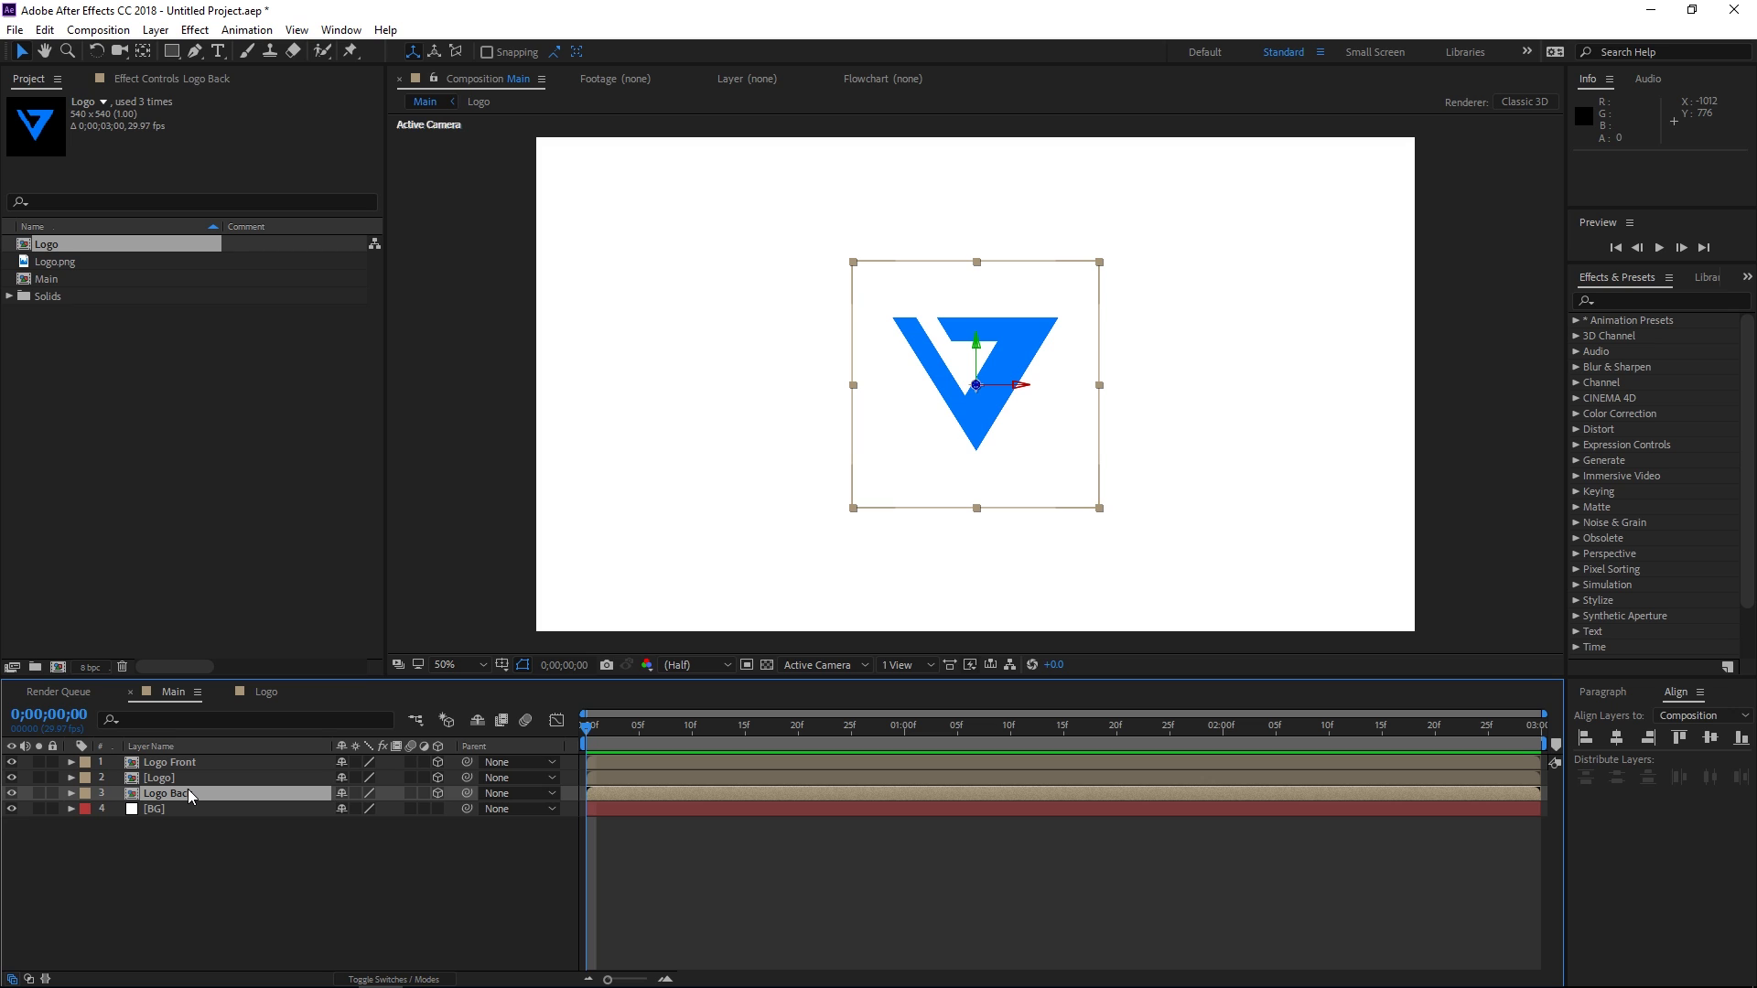
# Step: Hide Logo Front and apply the Brightness & Contrast effect to the middle Logo layer
pyautogui.click(11, 762)
pyautogui.click(174, 779)
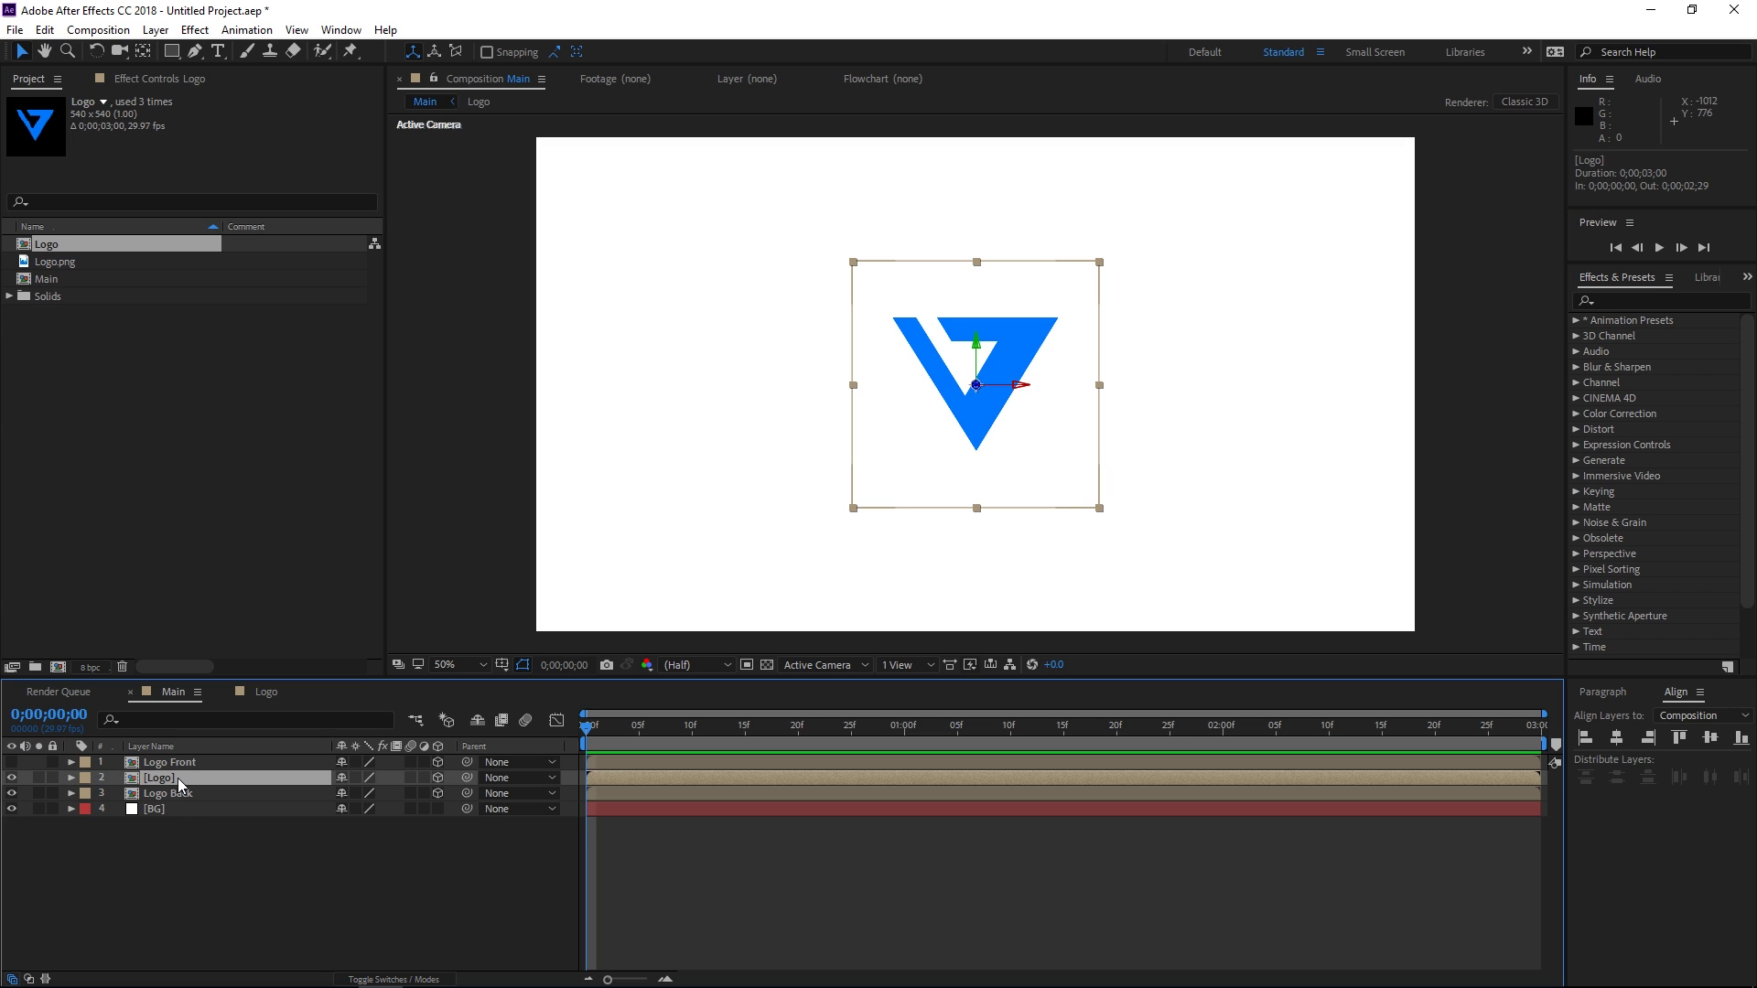
pyautogui.click(1613, 300)
pyautogui.write('brigh')
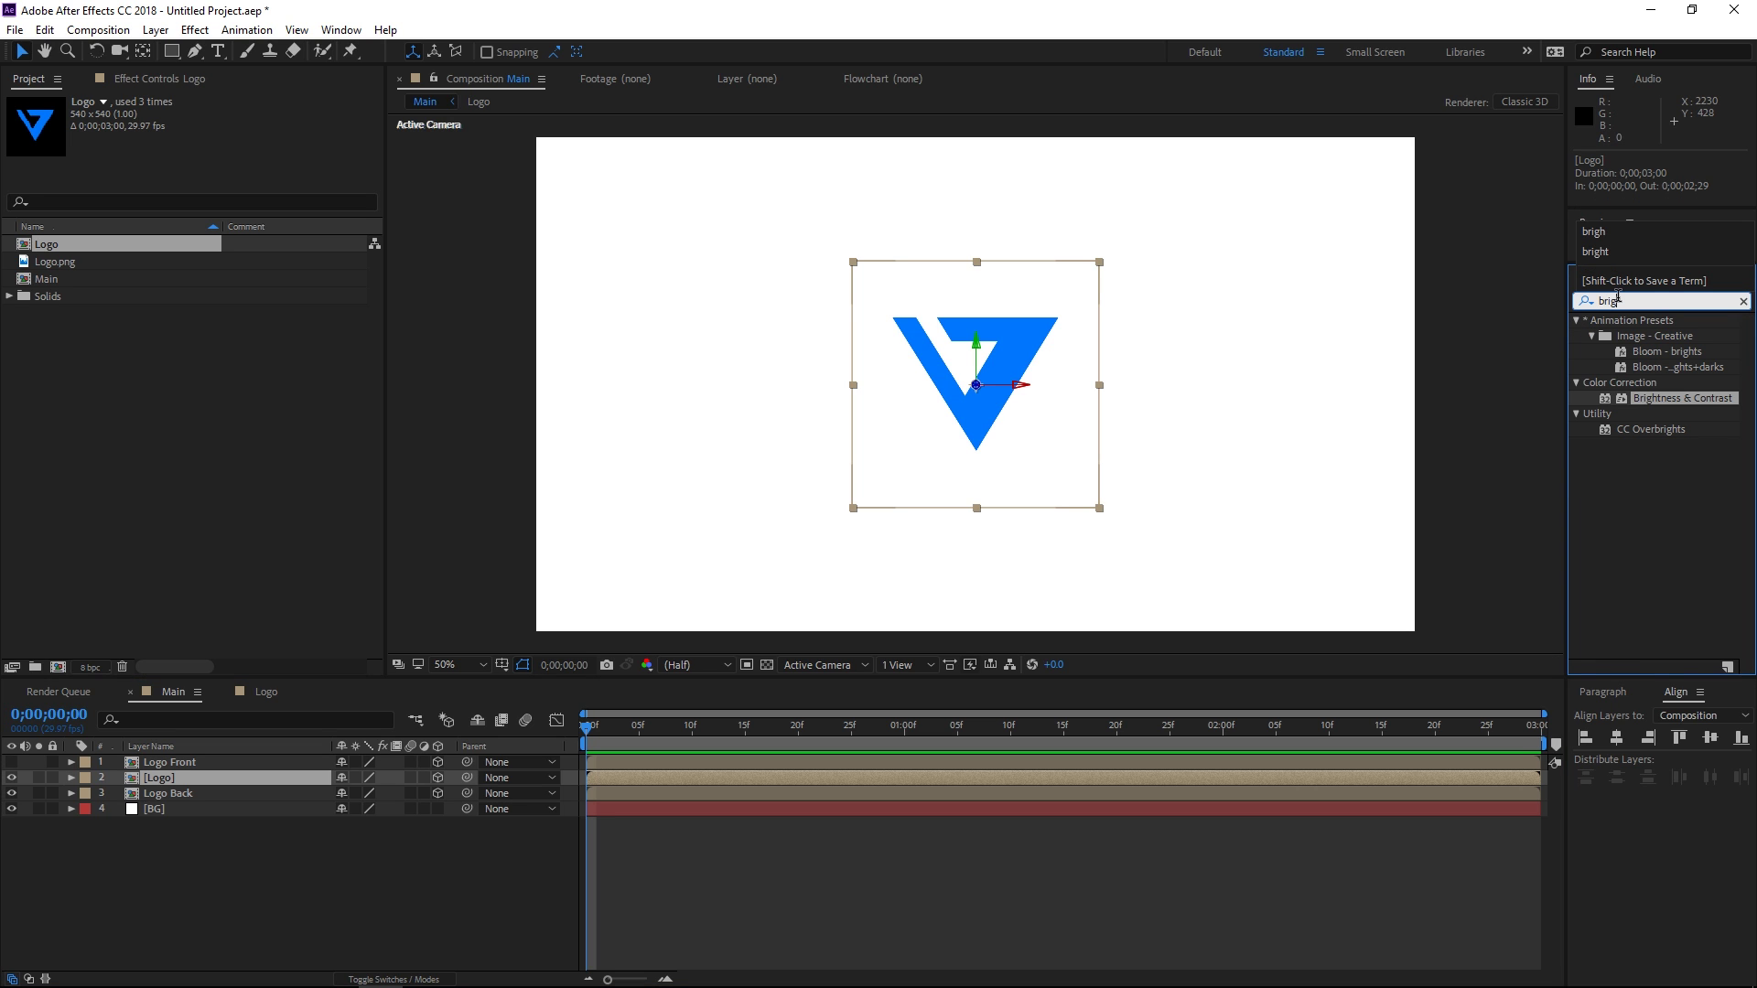
pyautogui.click(1661, 400)
pyautogui.moveTo(1663, 405); pyautogui.dragTo(205, 777)
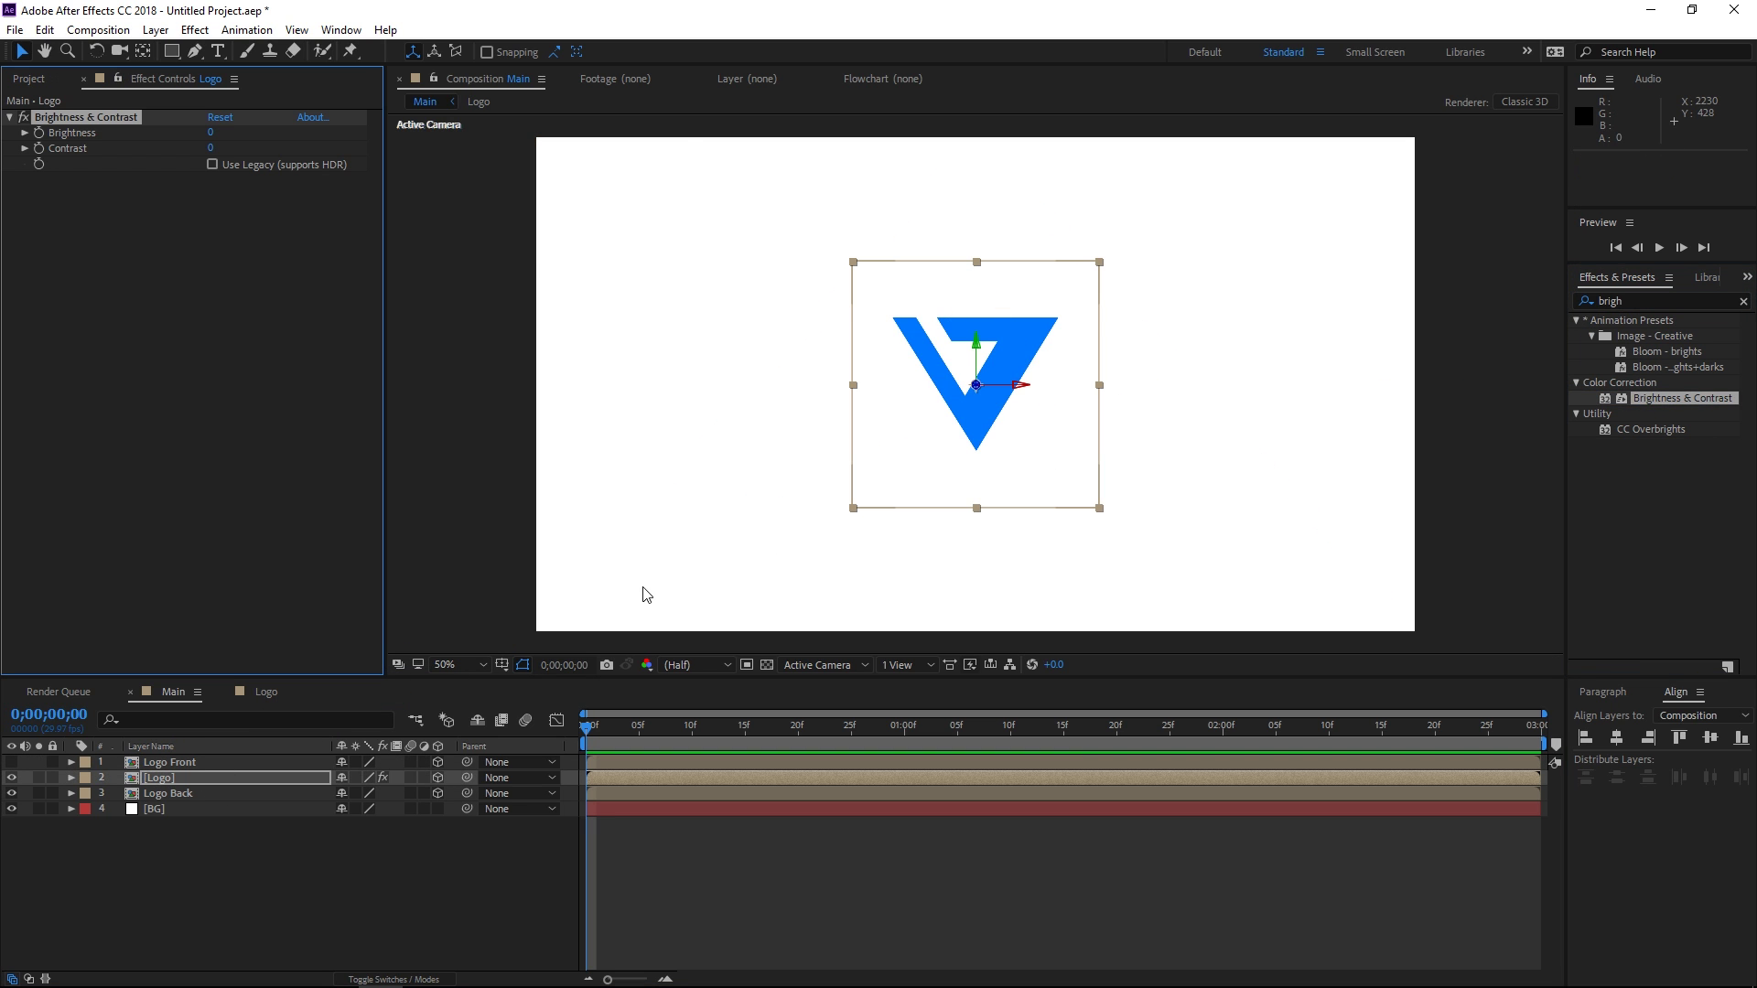
pyautogui.click(1743, 301)
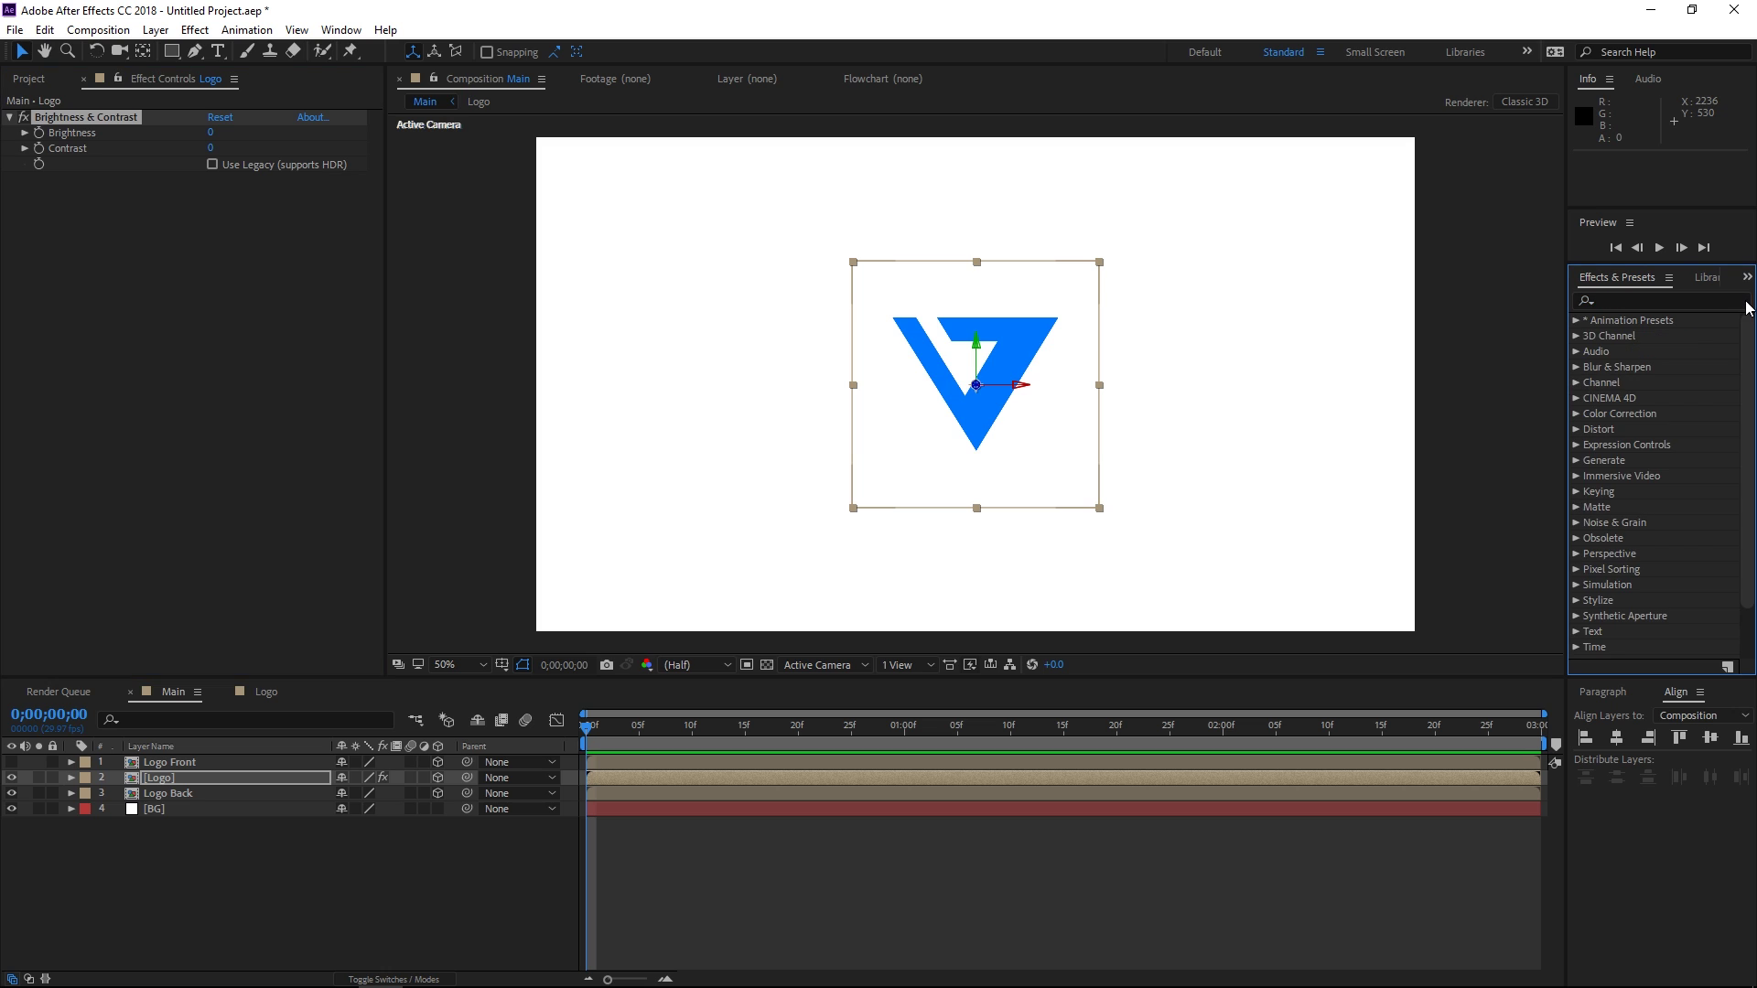
# Step: Enable Use Legacy in the middle Logo layer's Brightness & Contrast effect and set Contrast to -40
pyautogui.click(212, 166)
pyautogui.click(212, 165)
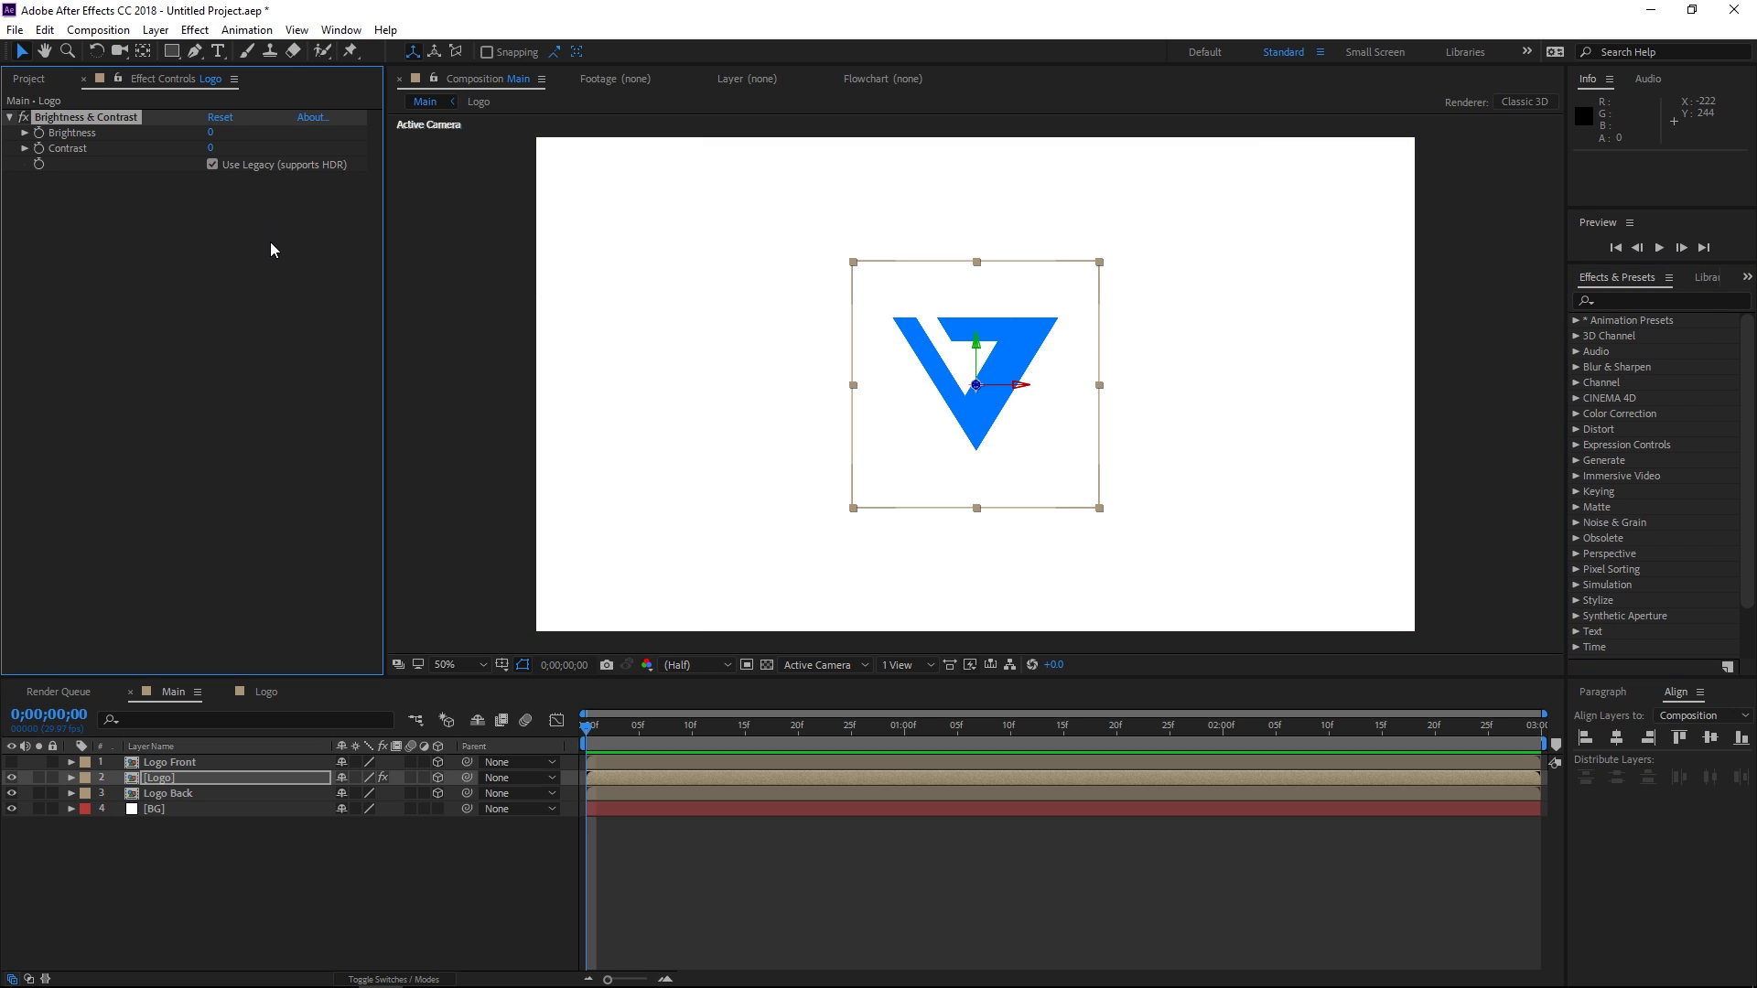
pyautogui.click(211, 149)
pyautogui.write('-40')
pyautogui.click(202, 205)
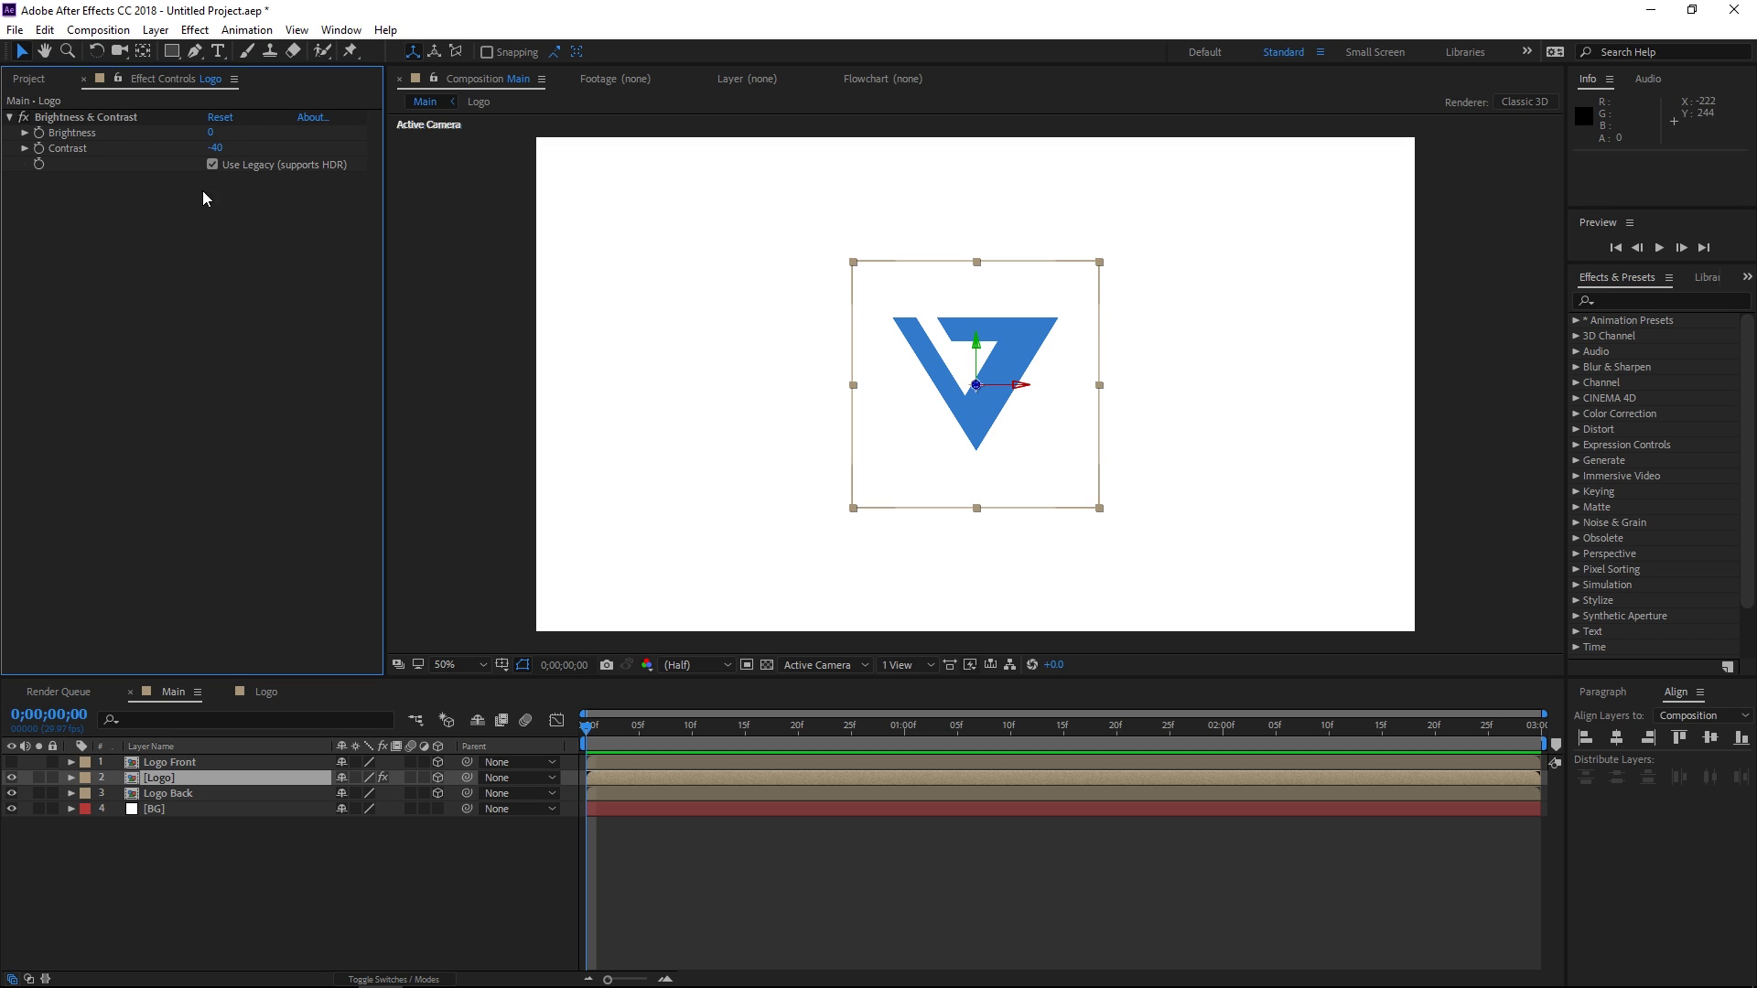
# Step: Set the middle Logo layer's Brightness to -20 and make Logo Front visible again
pyautogui.click(210, 133)
pyautogui.write('-1')
pyautogui.write('20')
pyautogui.click(221, 239)
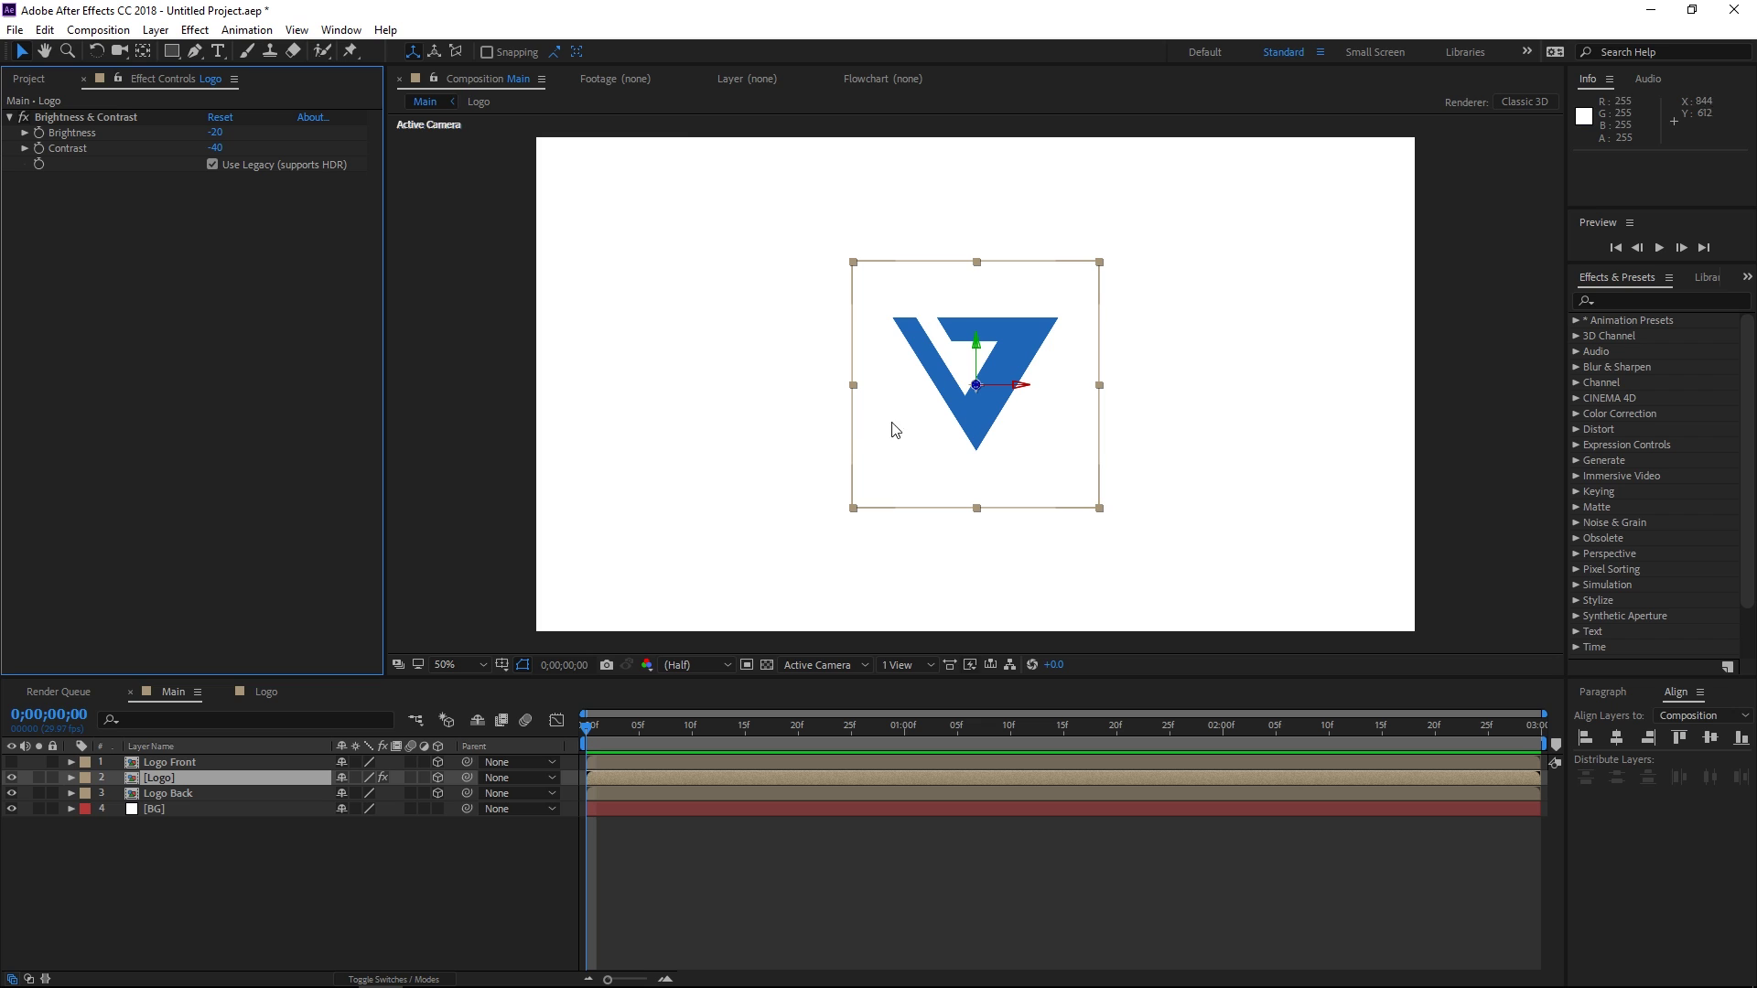
pyautogui.click(12, 763)
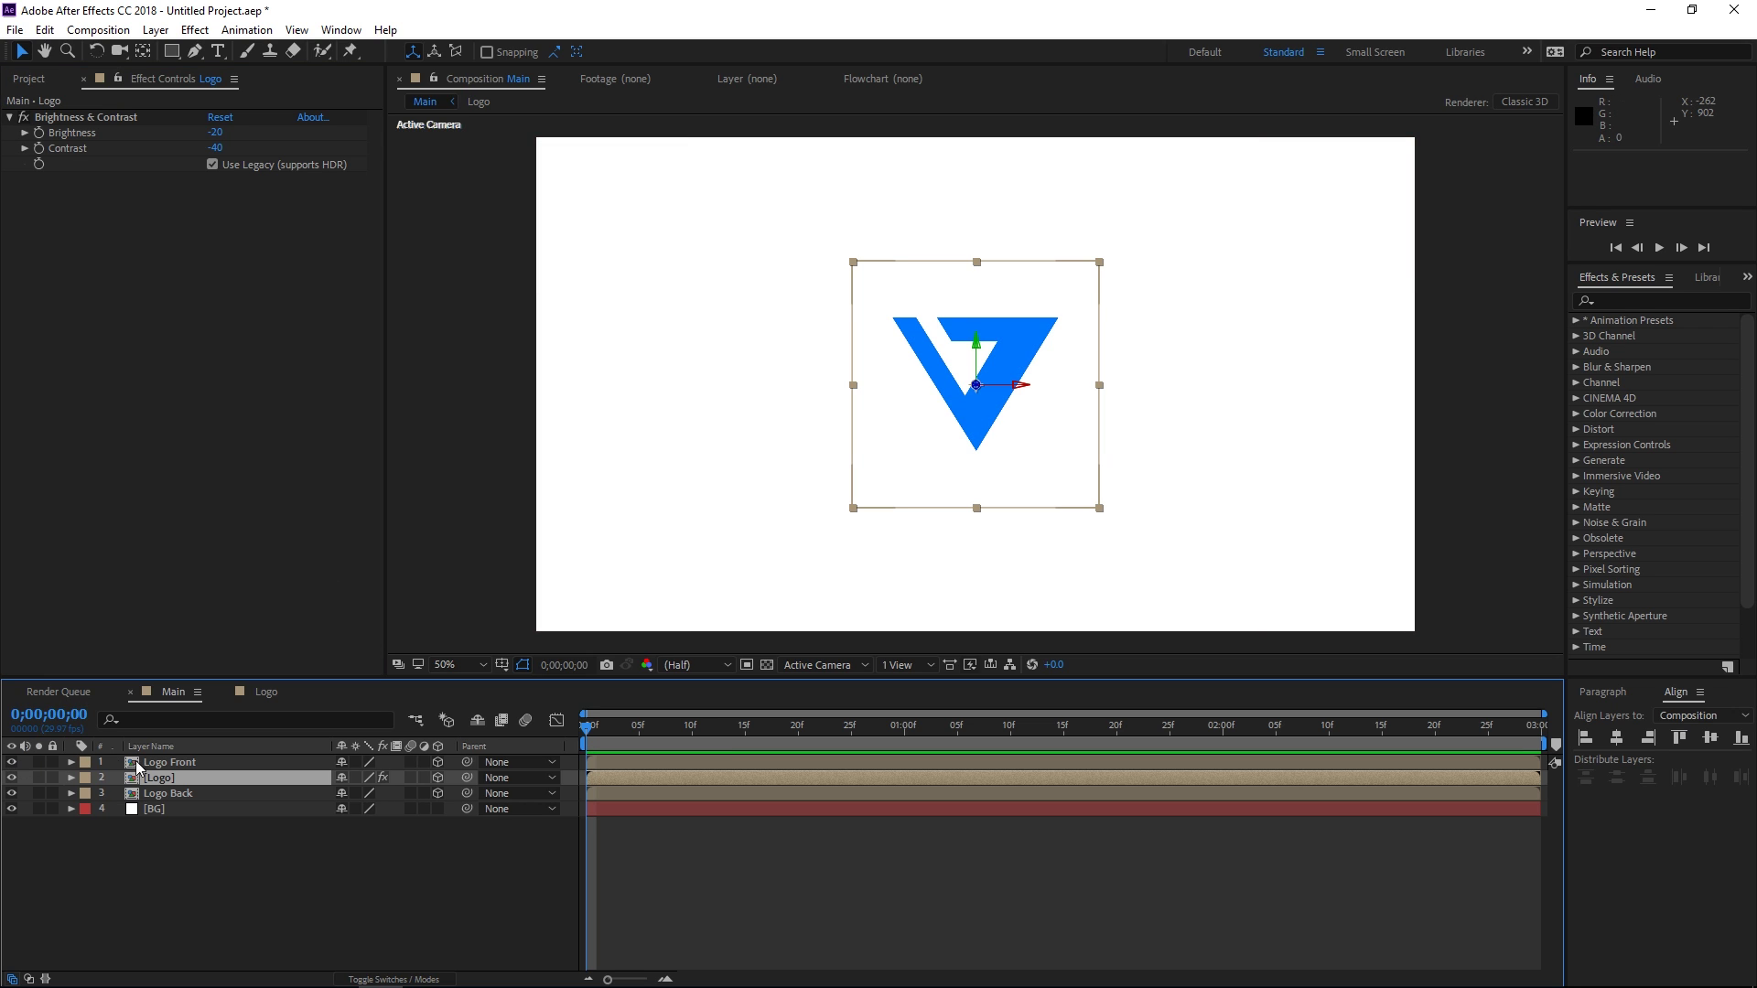
# Step: Mark the middle Logo layer as shy and try hiding and showing the shy layers
pyautogui.click(186, 766)
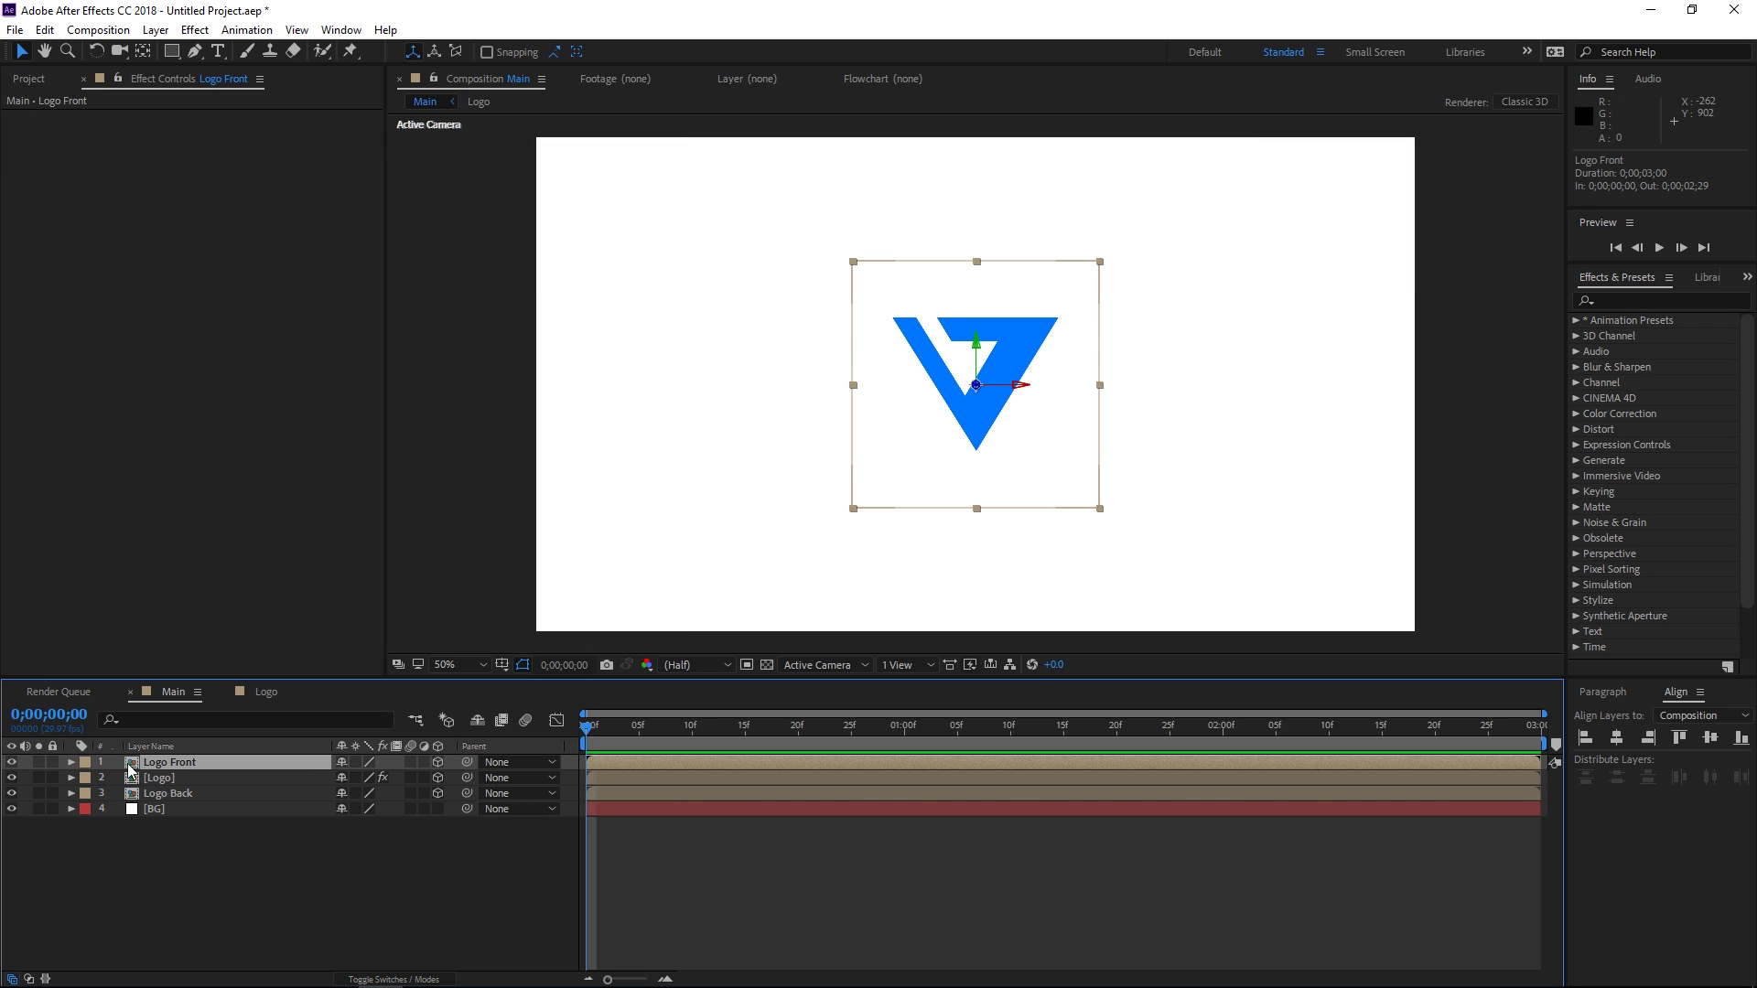
pyautogui.click(346, 783)
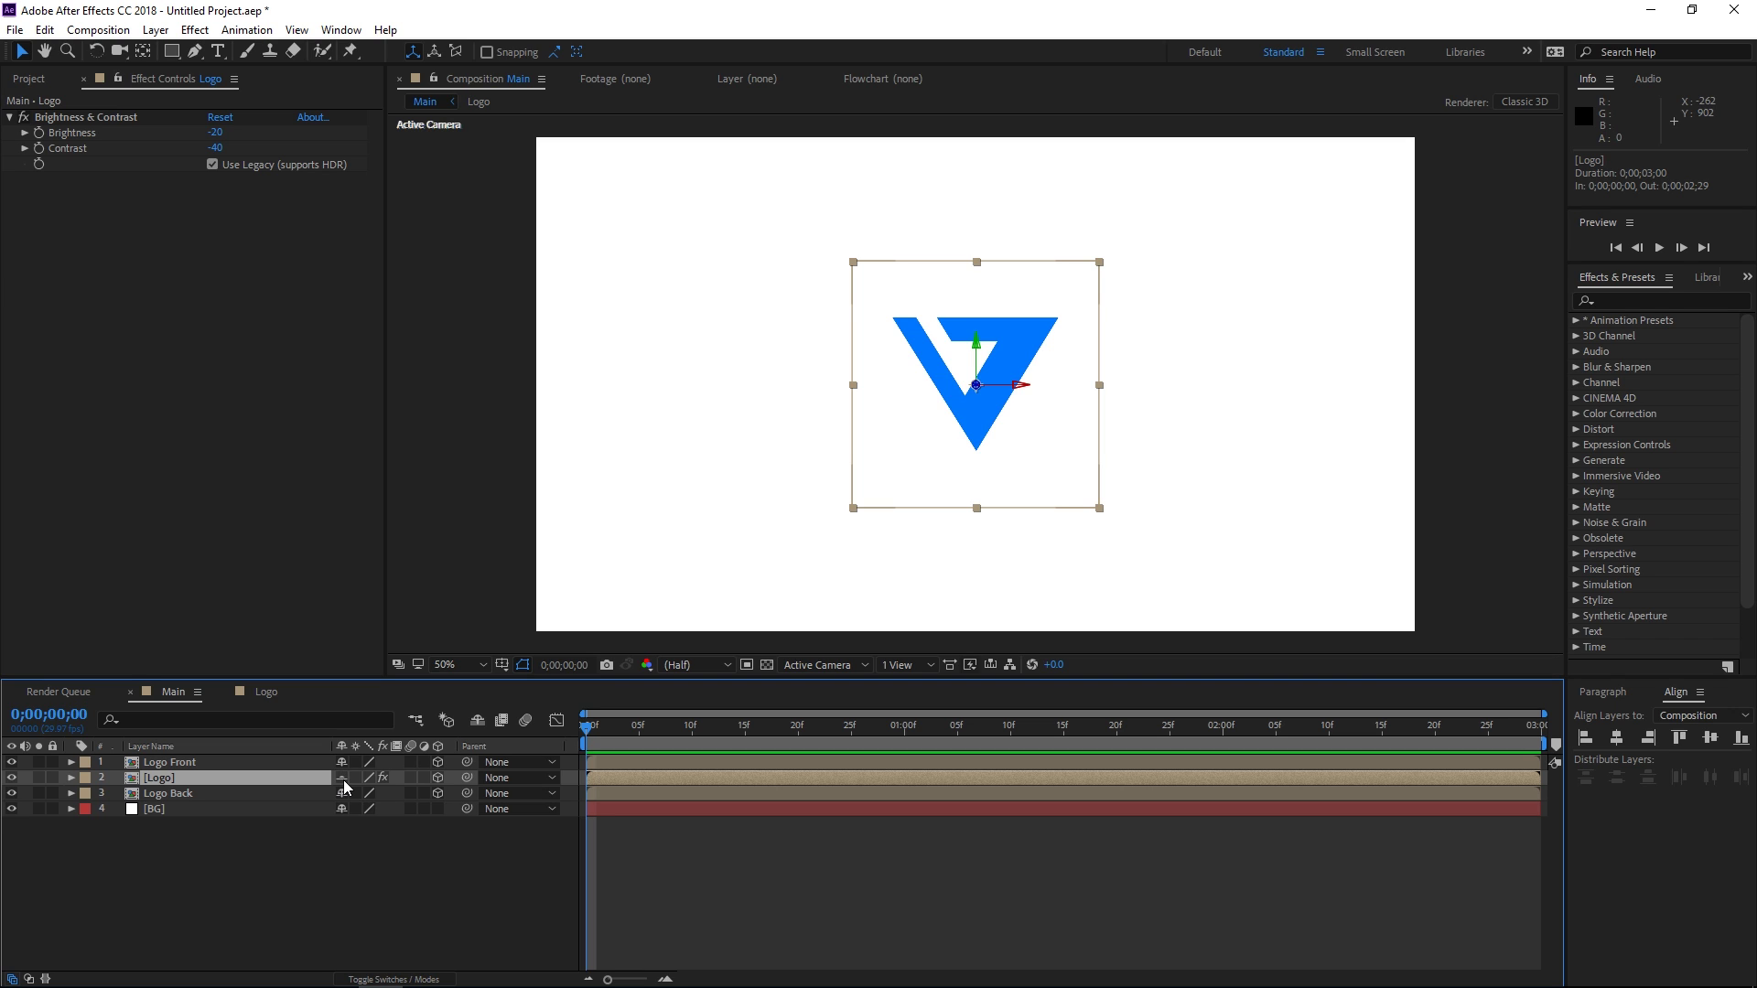
pyautogui.click(342, 777)
pyautogui.click(478, 722)
pyautogui.click(476, 721)
# Step: Parent the middle Logo layer and Logo Back to Logo Front
pyautogui.click(167, 779)
pyautogui.keyDown('ctrl'); pyautogui.click(182, 796); pyautogui.keyUp('ctrl')
pyautogui.moveTo(467, 793); pyautogui.dragTo(211, 763)
pyautogui.click(204, 859)
pyautogui.click(185, 765)
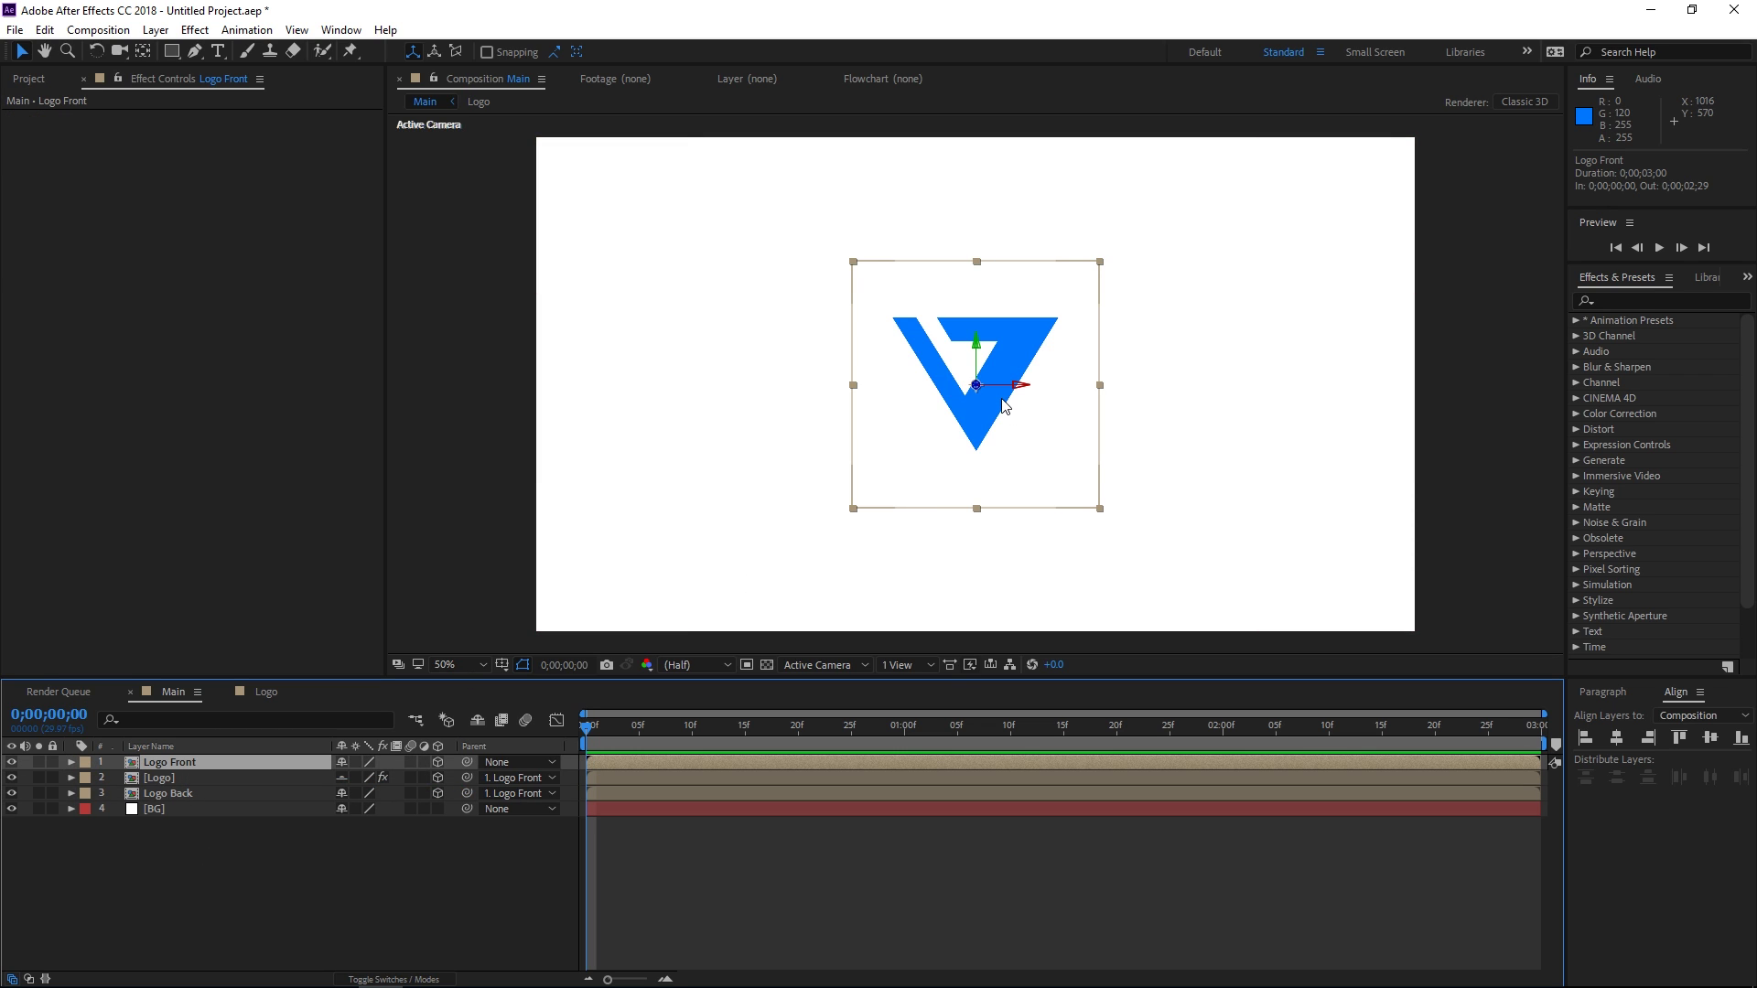
# Step: Duplicate the shy middle Logo layer repeatedly until there are 45 Logo layers between Logo Front and Logo Back
pyautogui.click(192, 779)
pyautogui.click(190, 794)
pyautogui.click(193, 781)
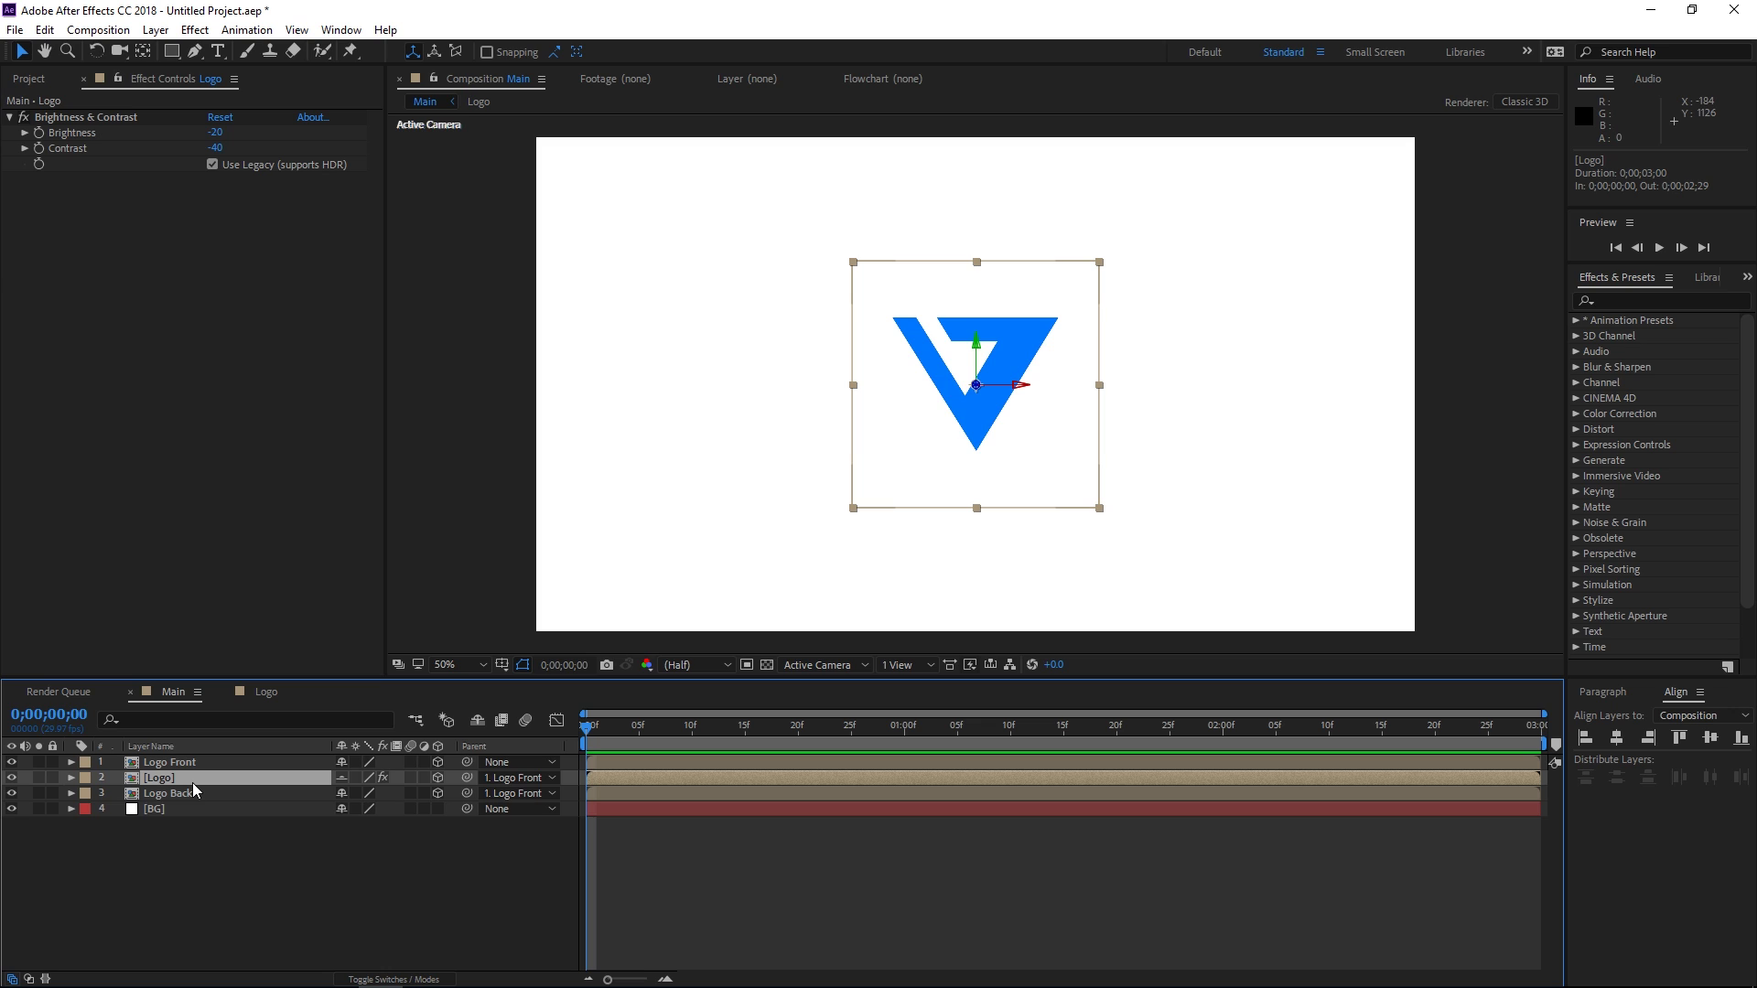
pyautogui.hotkey('ctrl', 'd')
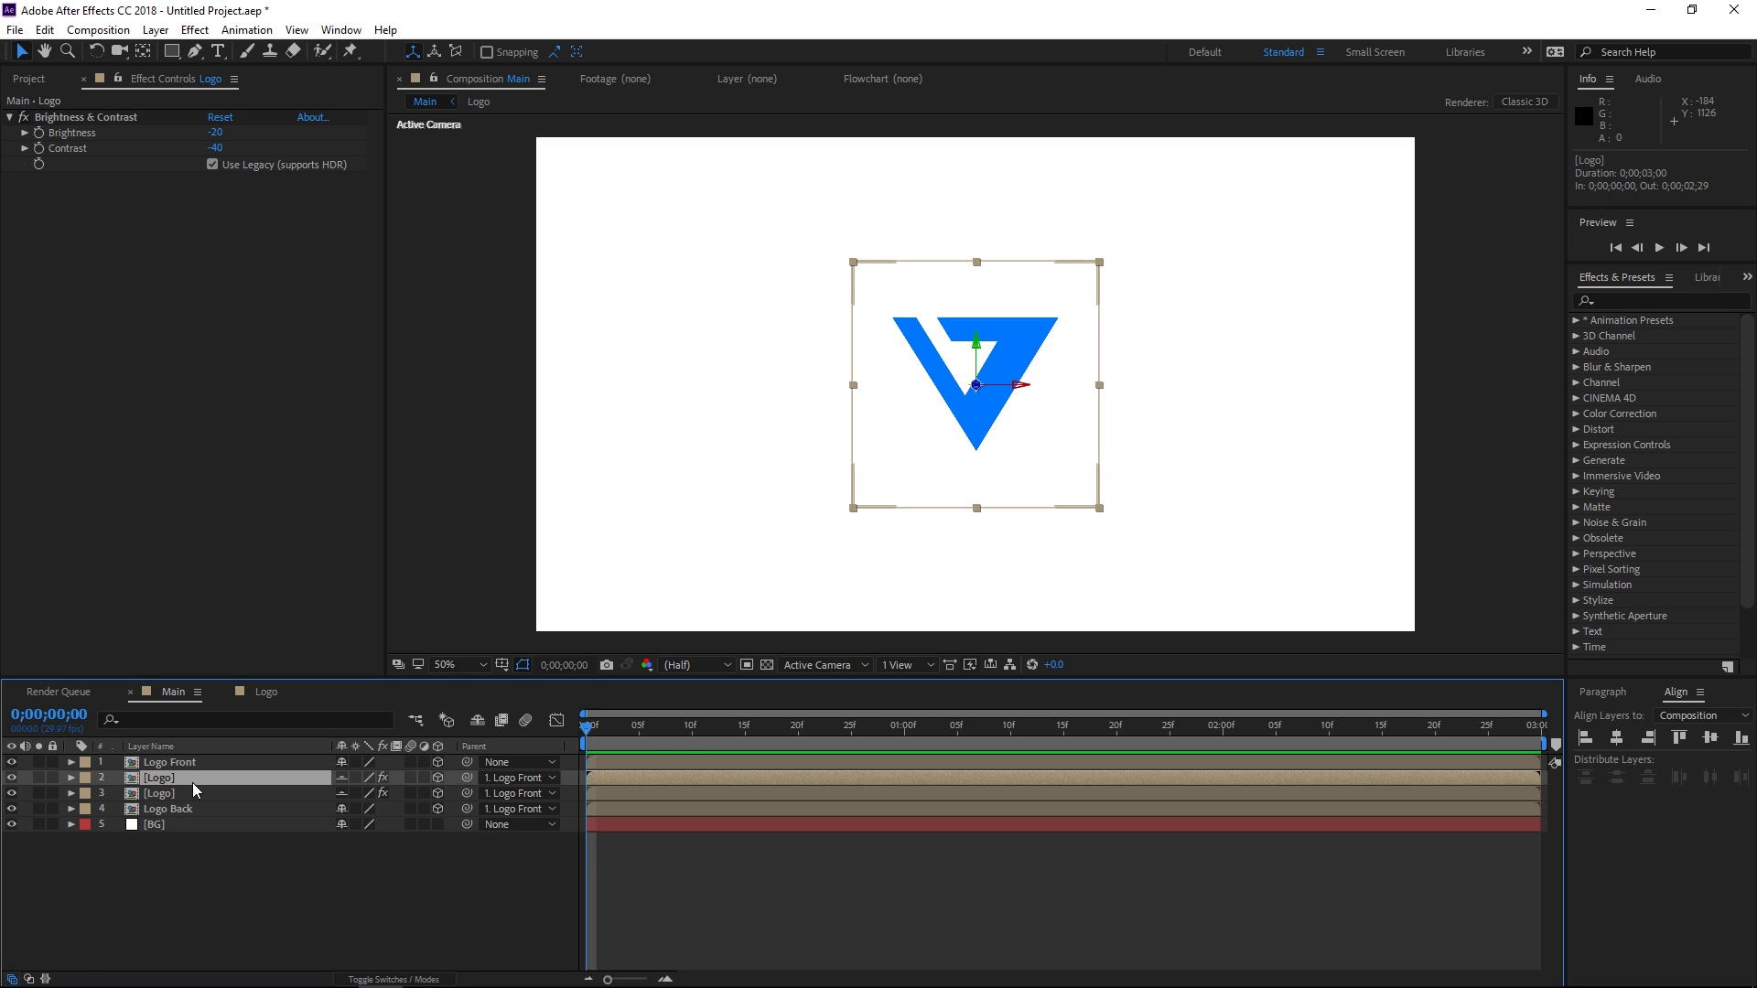
pyautogui.hotkey('ctrl', 'd')
pyautogui.hotkey('ctrl', 'd')
pyautogui.hotkey('ctrl', 'd')
pyautogui.hotkey('ctrl', 'd')
pyautogui.hotkey('ctrl', 'd')
pyautogui.hotkey('ctrl', 'd')
pyautogui.hotkey('ctrl', 'd')
pyautogui.hotkey('ctrl', 'd')
pyautogui.hotkey('ctrl', 'd')
pyautogui.hotkey('ctrl', 'd')
pyautogui.hotkey('ctrl', 'd')
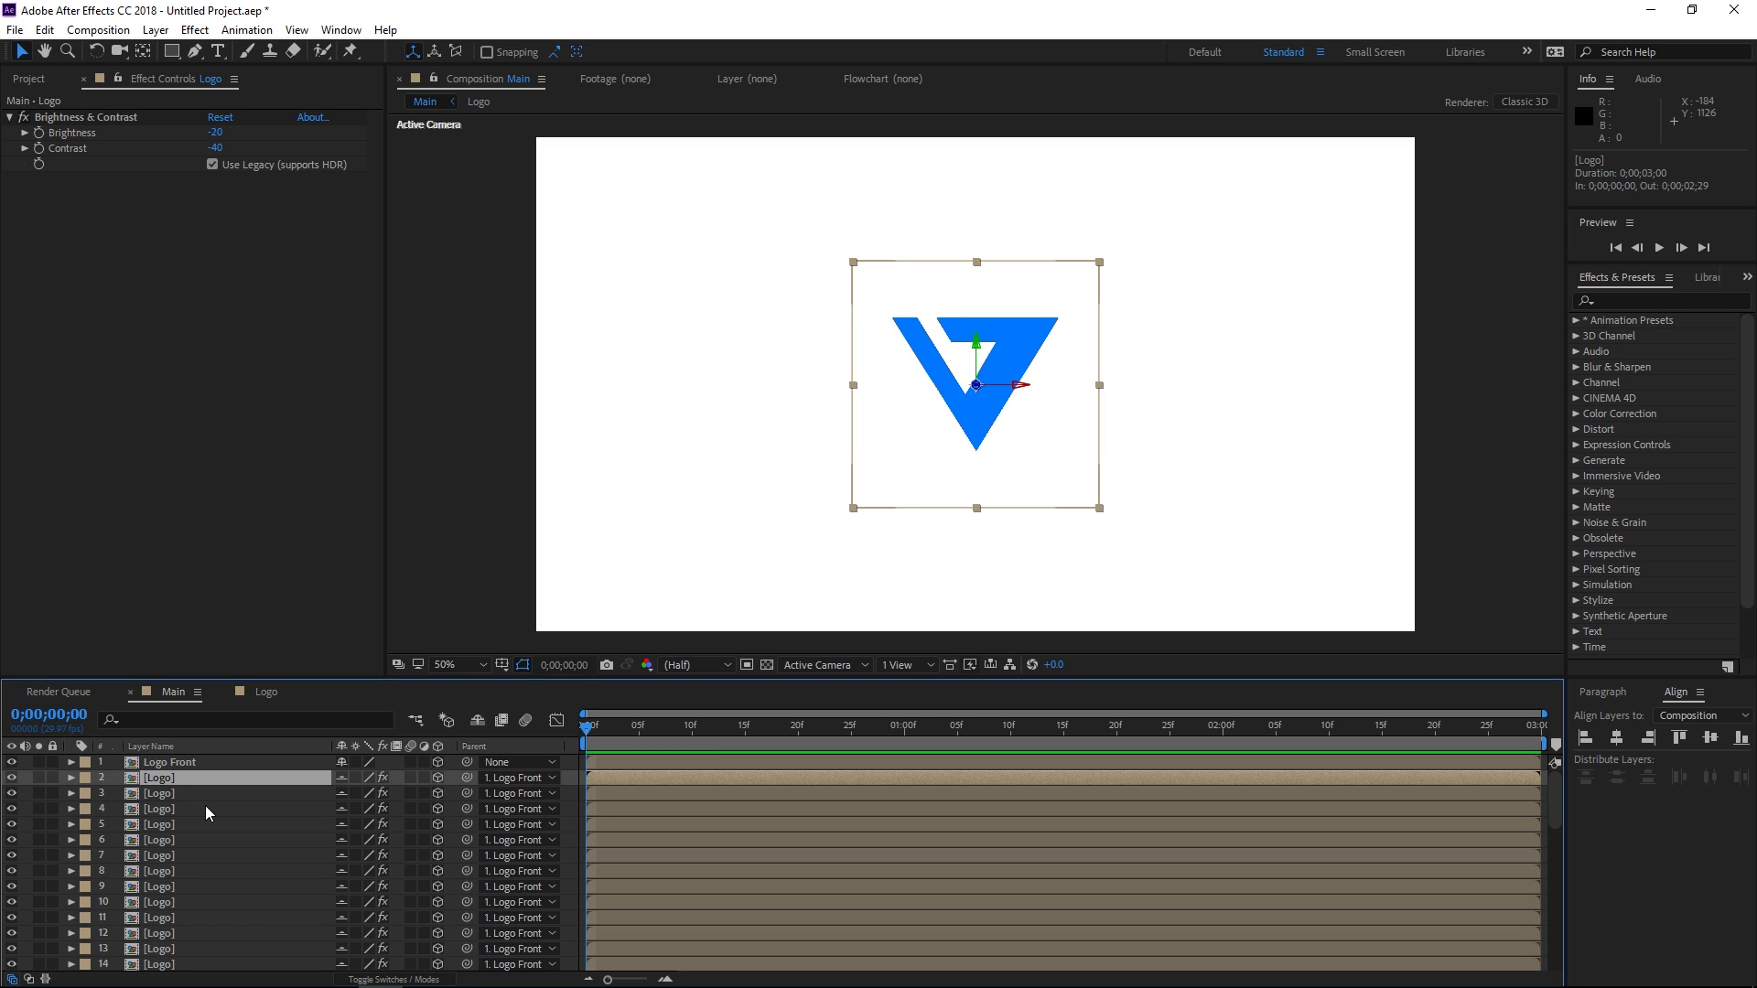
pyautogui.scroll(-3, 205, 805)
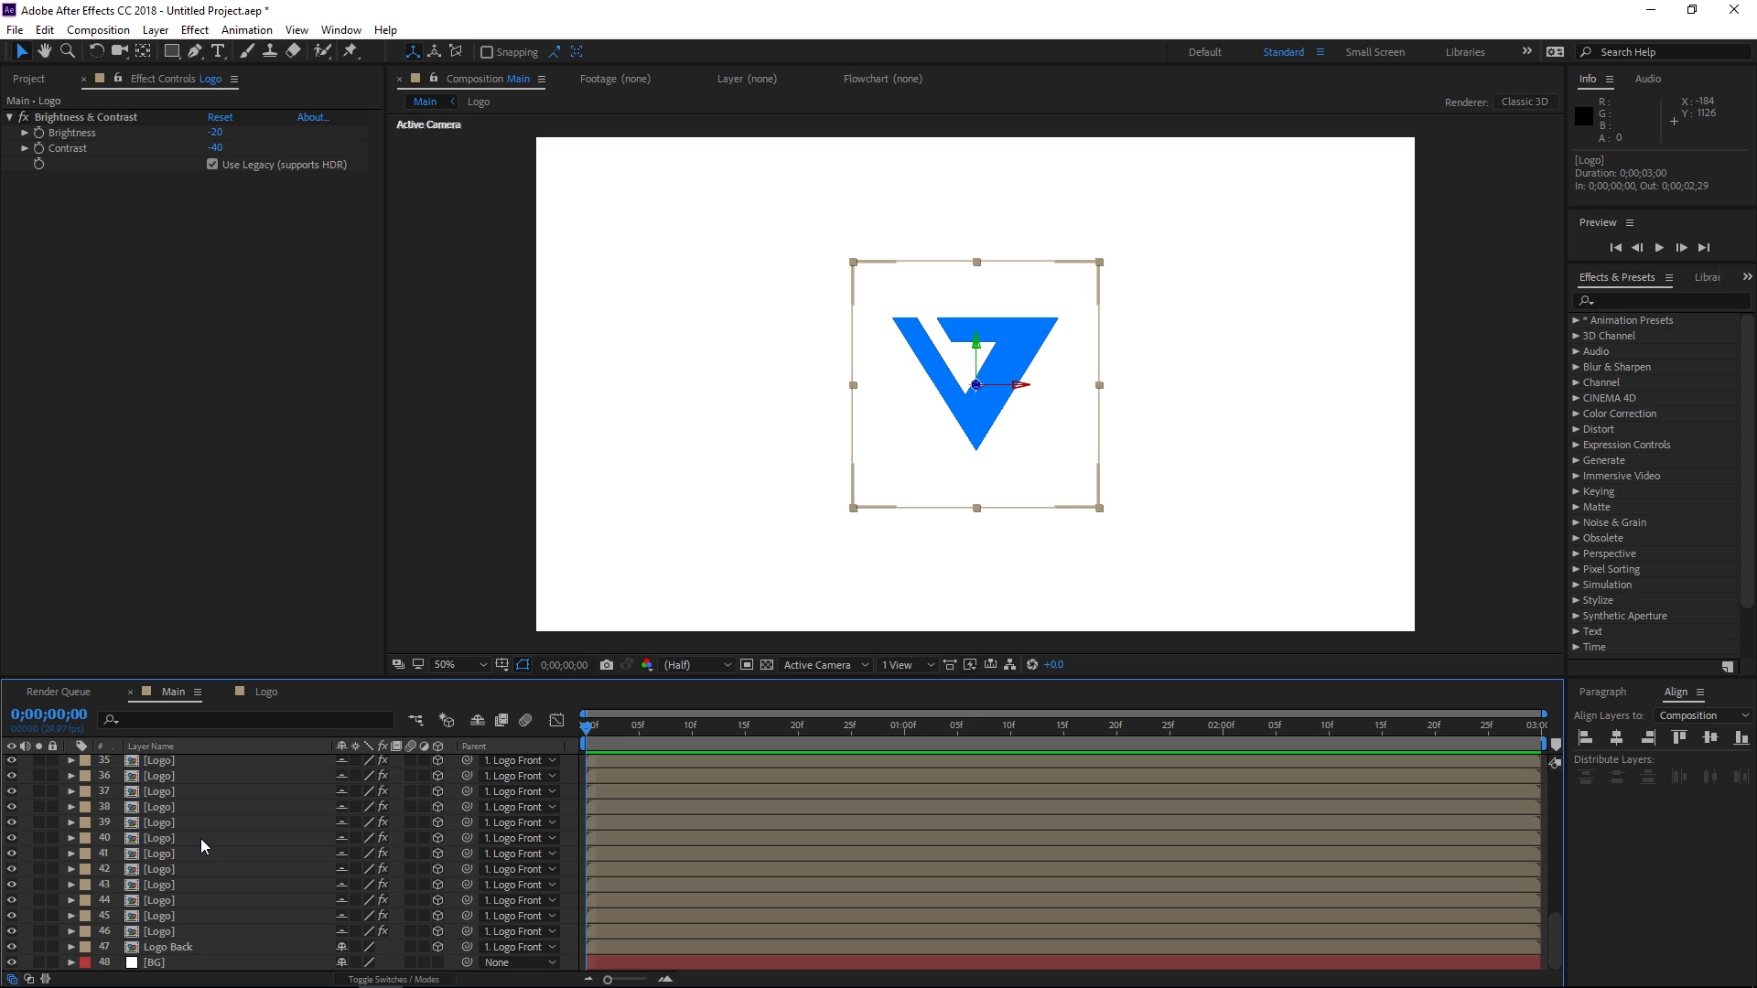
pyautogui.scroll(3, 200, 838)
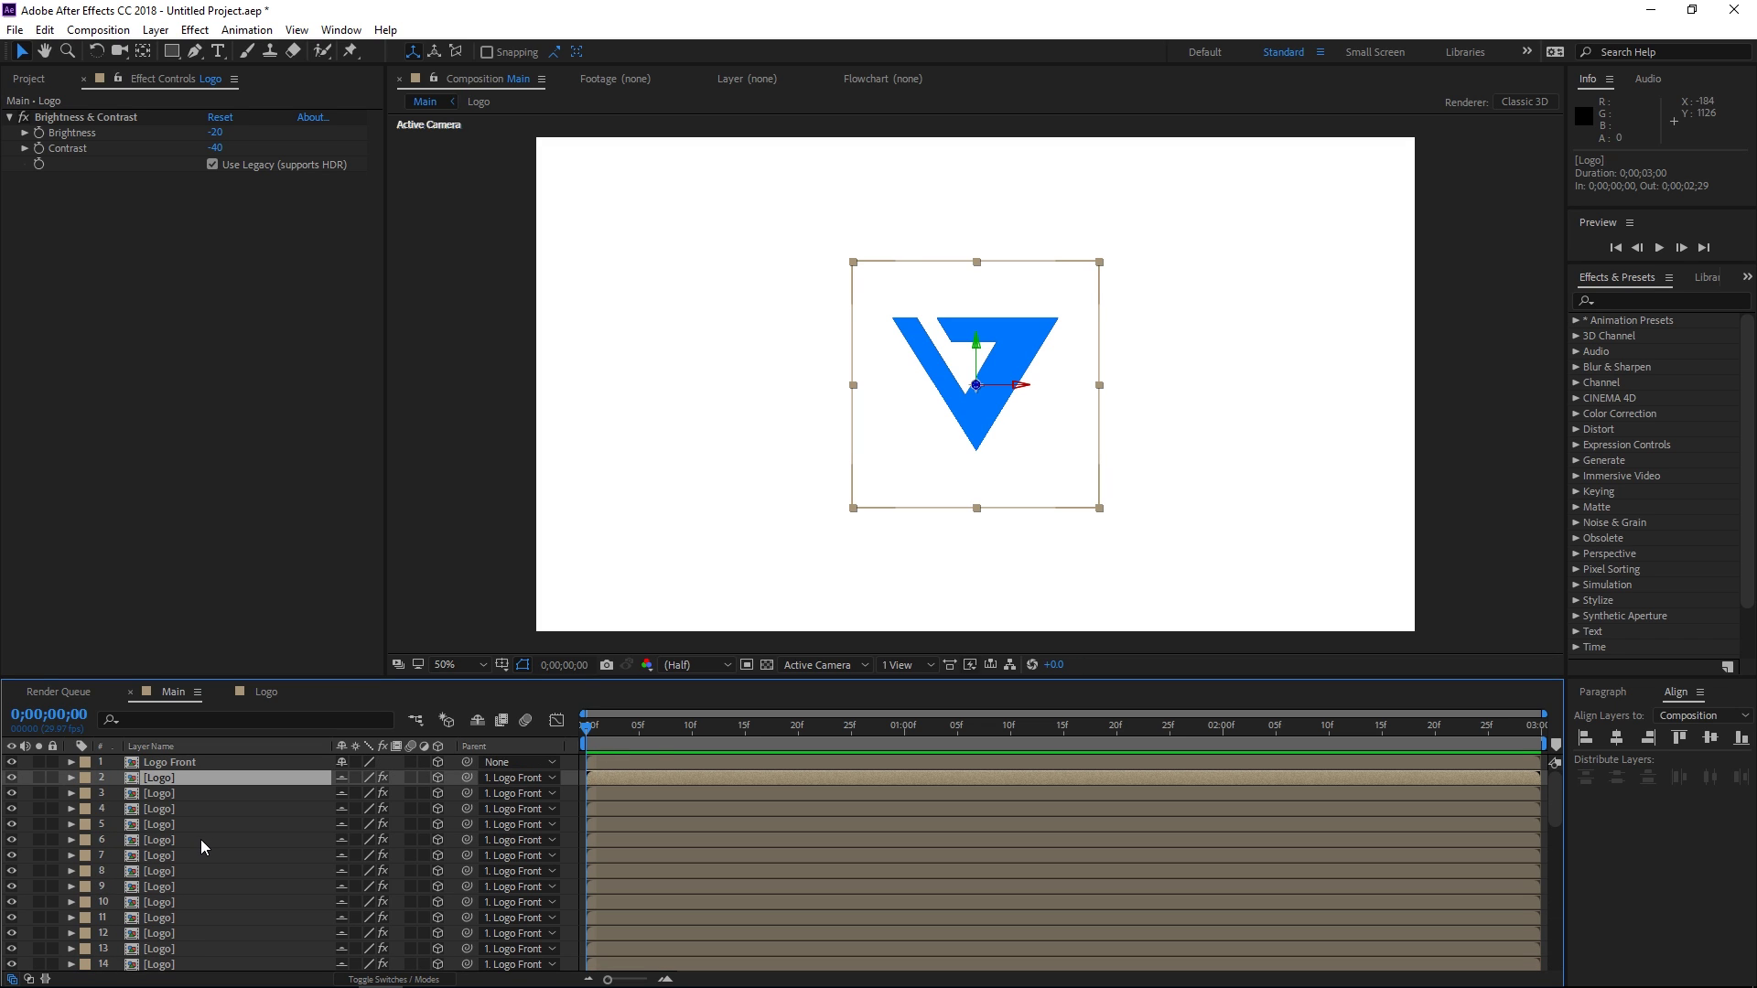
# Step: Add more duplicates until 63 Logo layers lie between Logo Front and Logo Back, and hide all shy layers
pyautogui.press('F2')
pyautogui.scroll(-15, 200, 840)
pyautogui.scroll(6, 201, 841)
pyautogui.hotkey('ctrl', 'z')
pyautogui.press('F2')
pyautogui.scroll(-17, 201, 842)
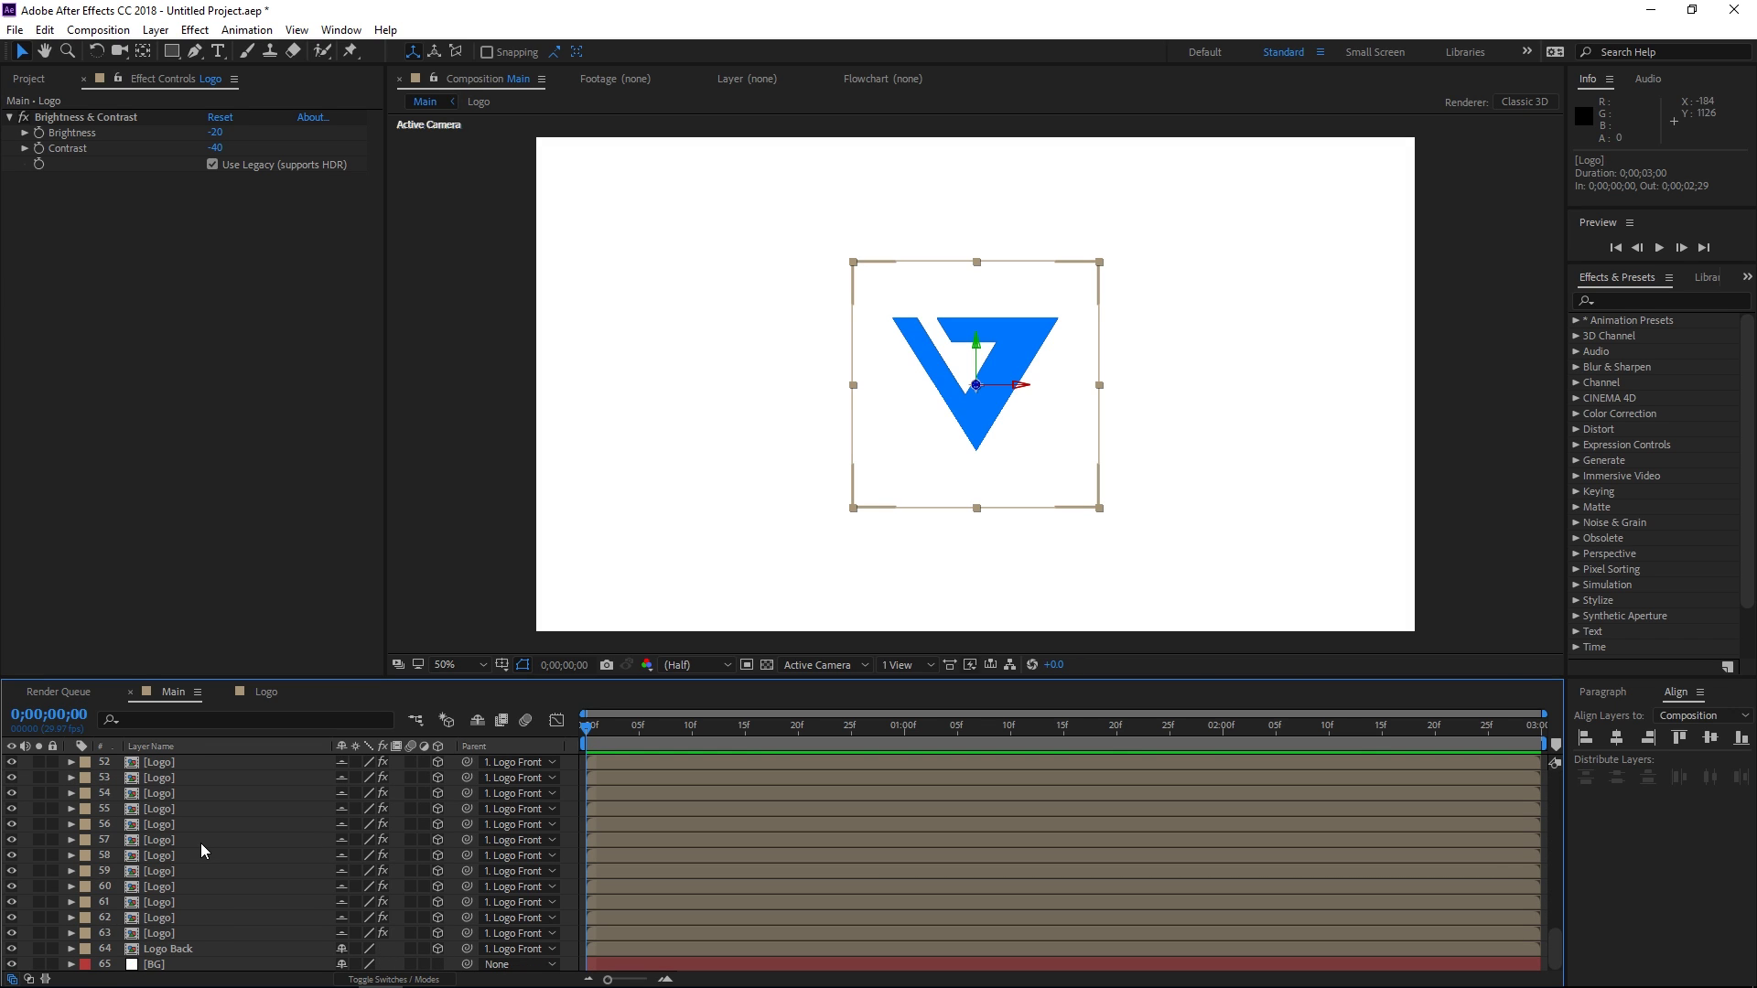
pyautogui.scroll(9, 200, 843)
pyautogui.scroll(3, 200, 843)
pyautogui.hotkey('ctrl', 'z')
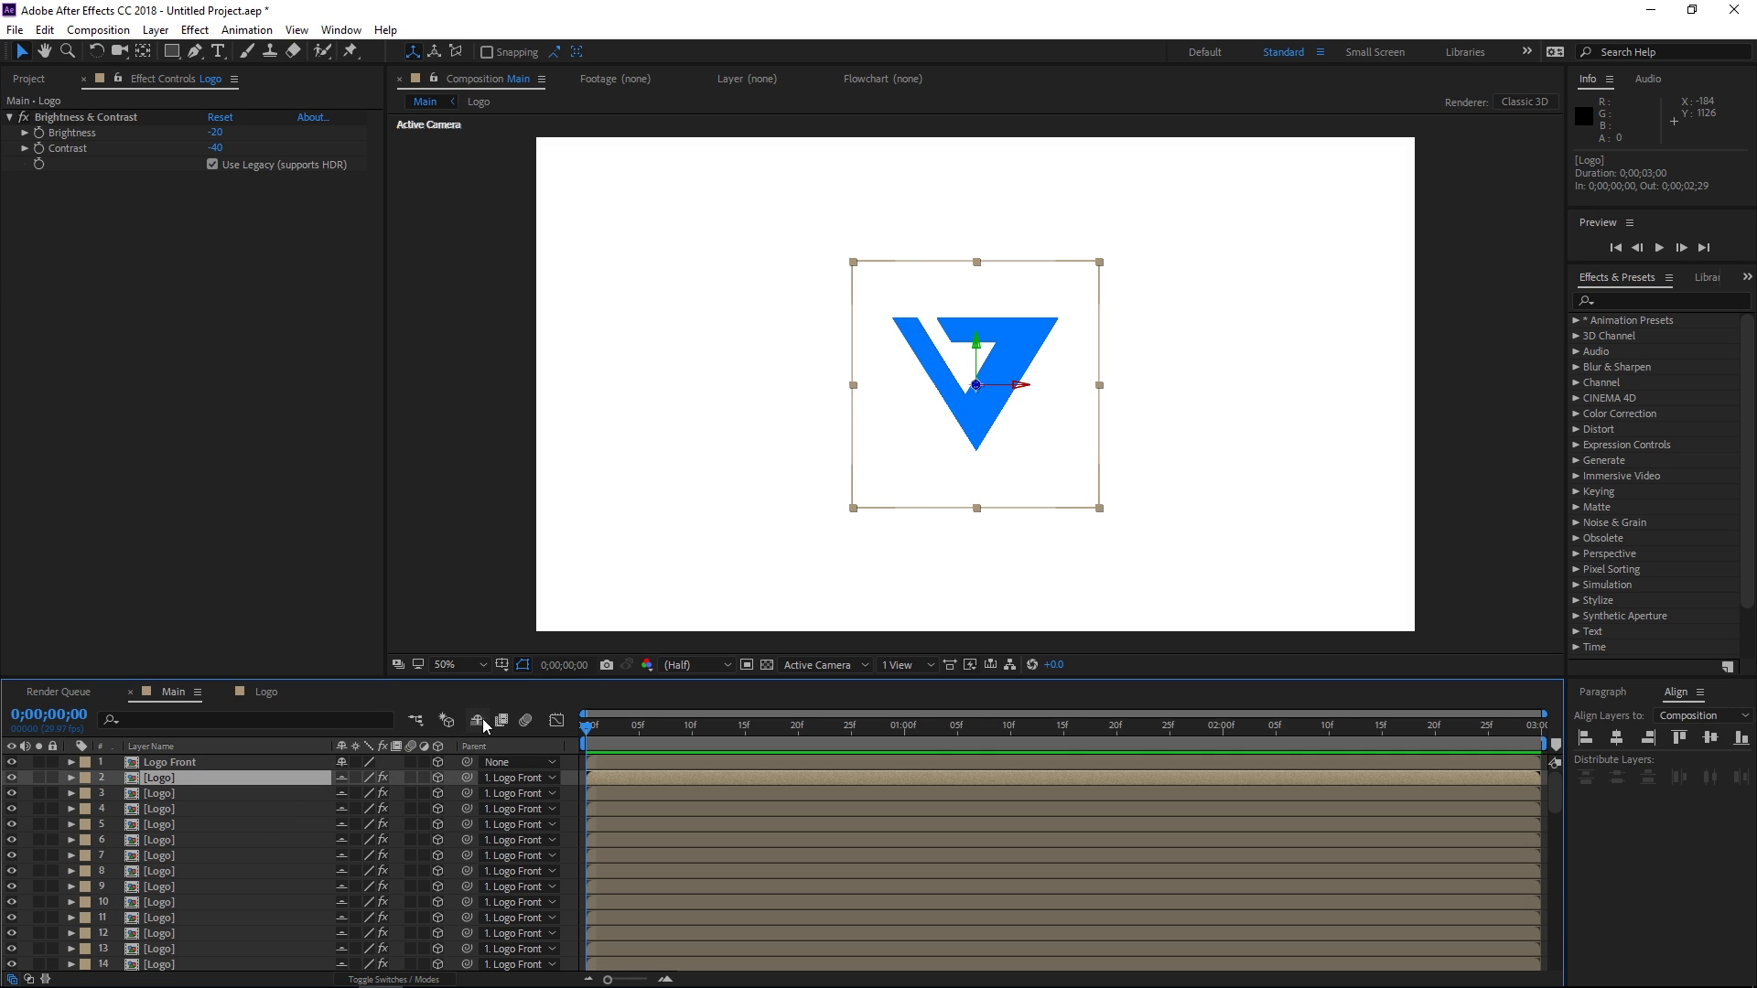
pyautogui.click(477, 720)
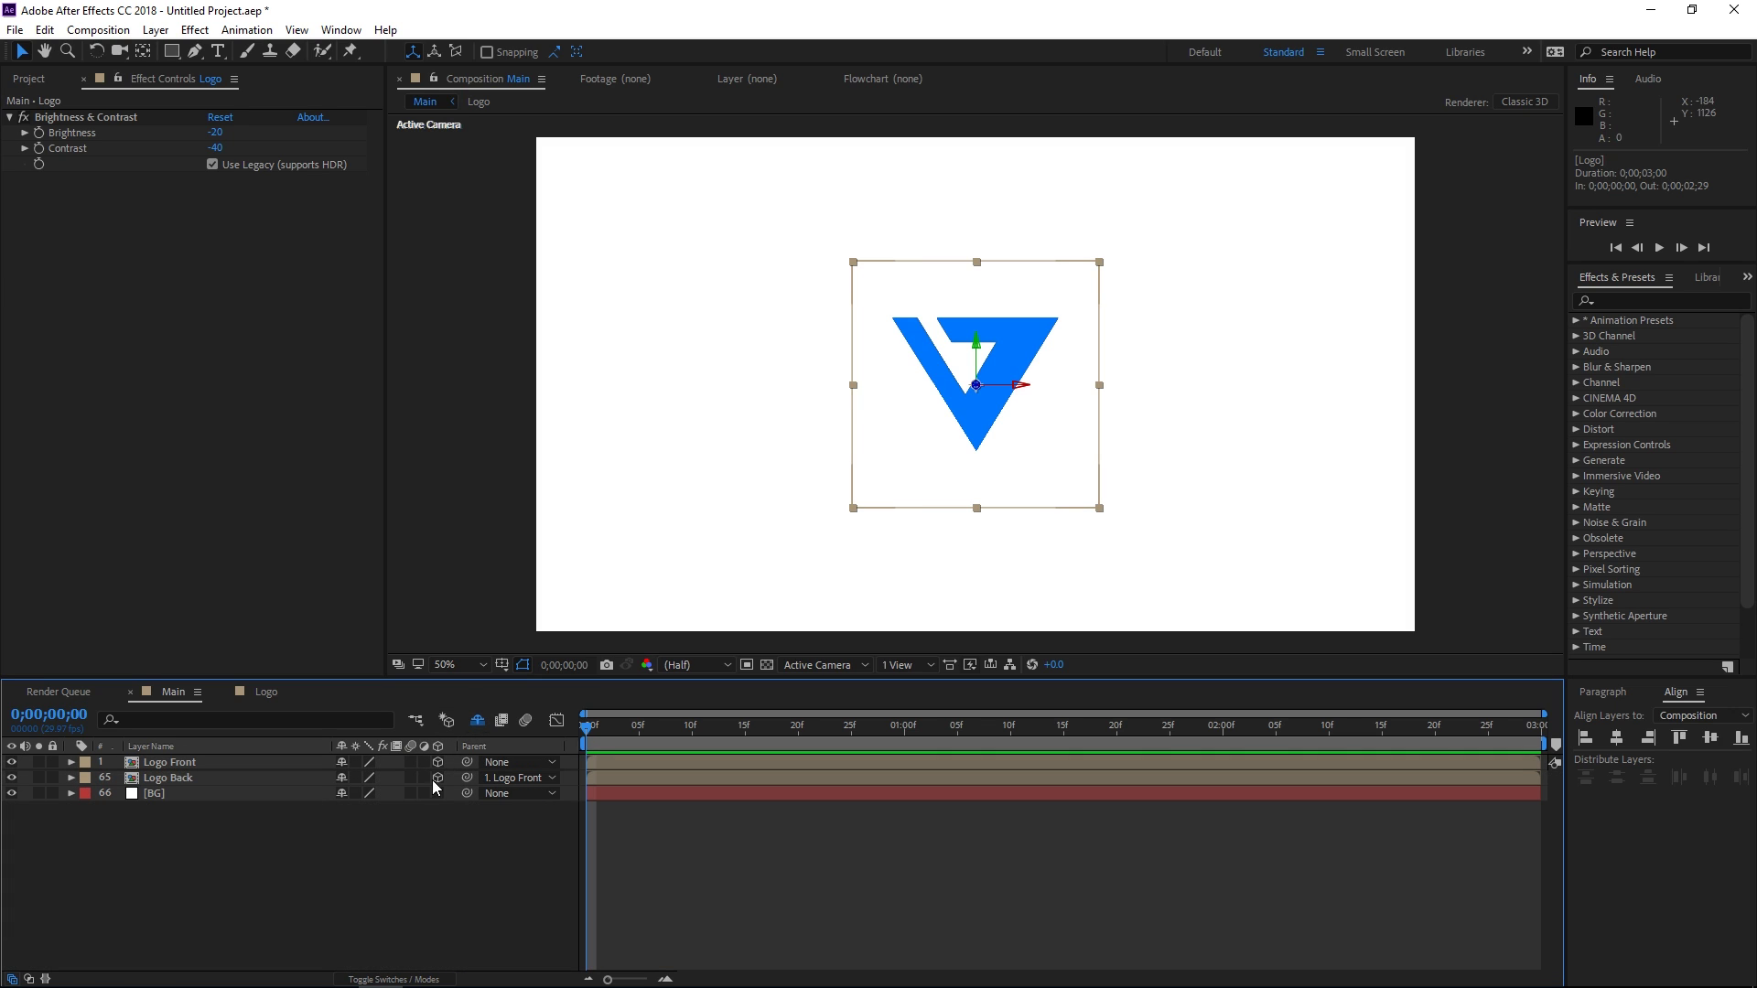
# Step: Test the 3D depth by tilting Logo Front's X Rotation to about 27°, and reset it to 0°
pyautogui.click(164, 761)
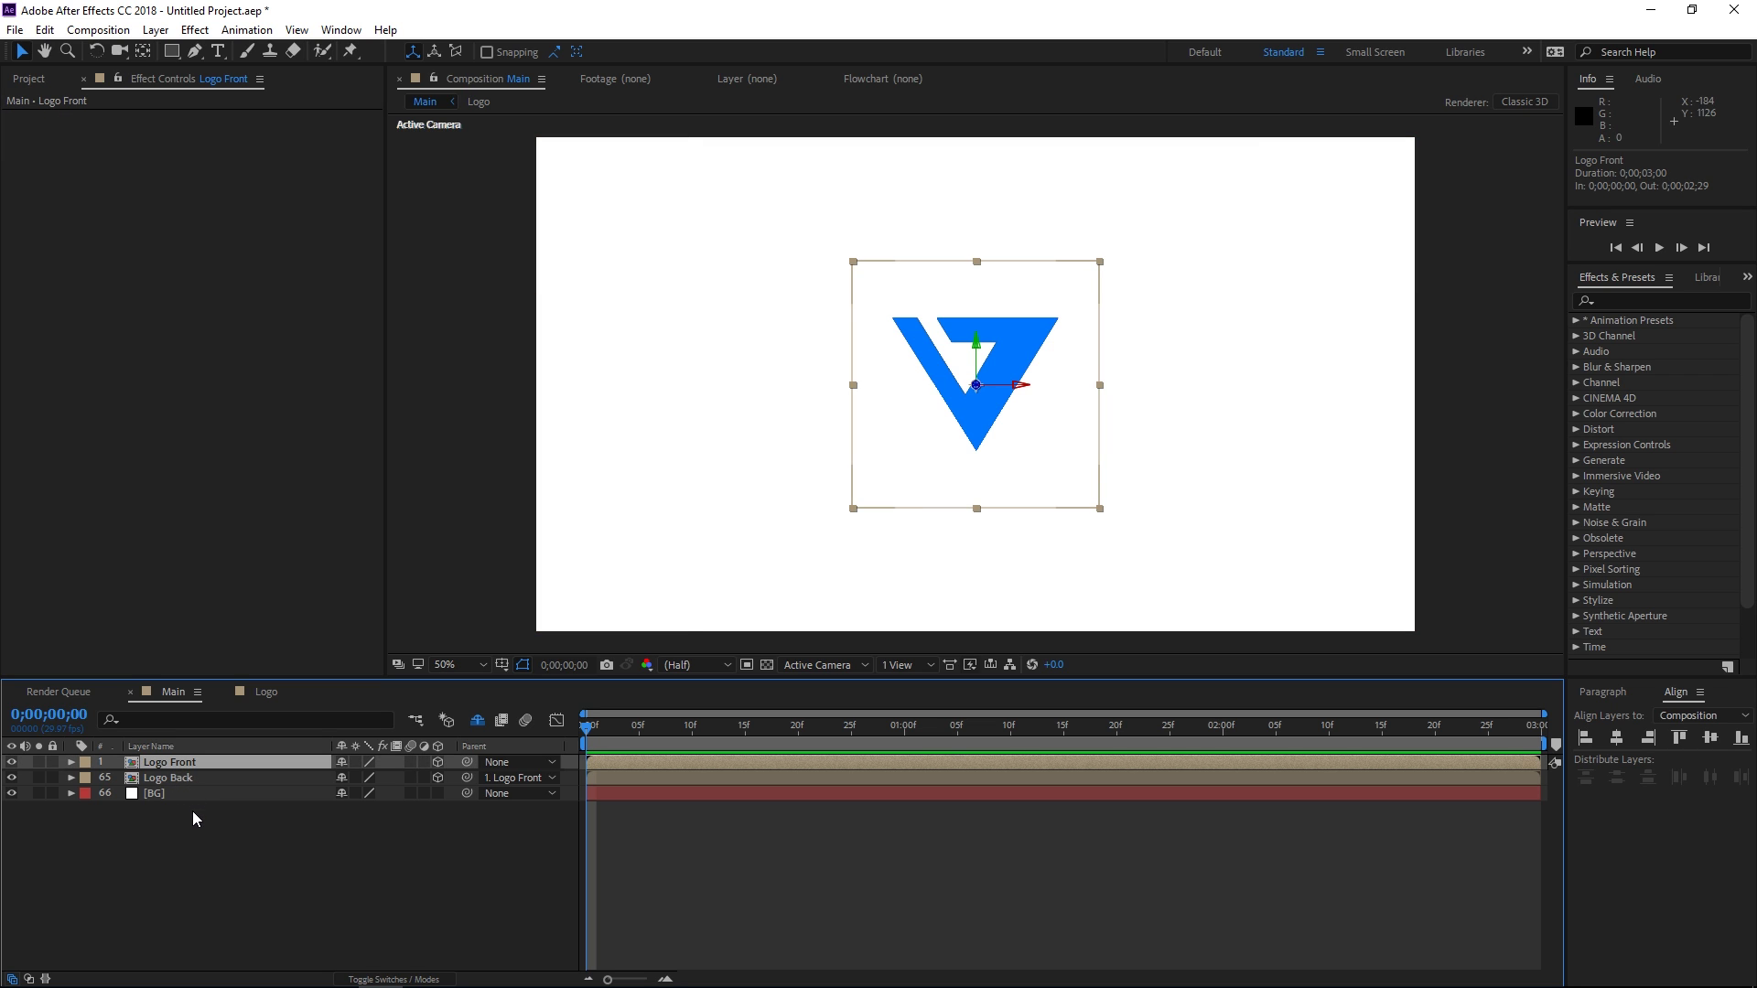
pyautogui.press('r')
pyautogui.moveTo(360, 792); pyautogui.dragTo(387, 798)
pyautogui.press('space')
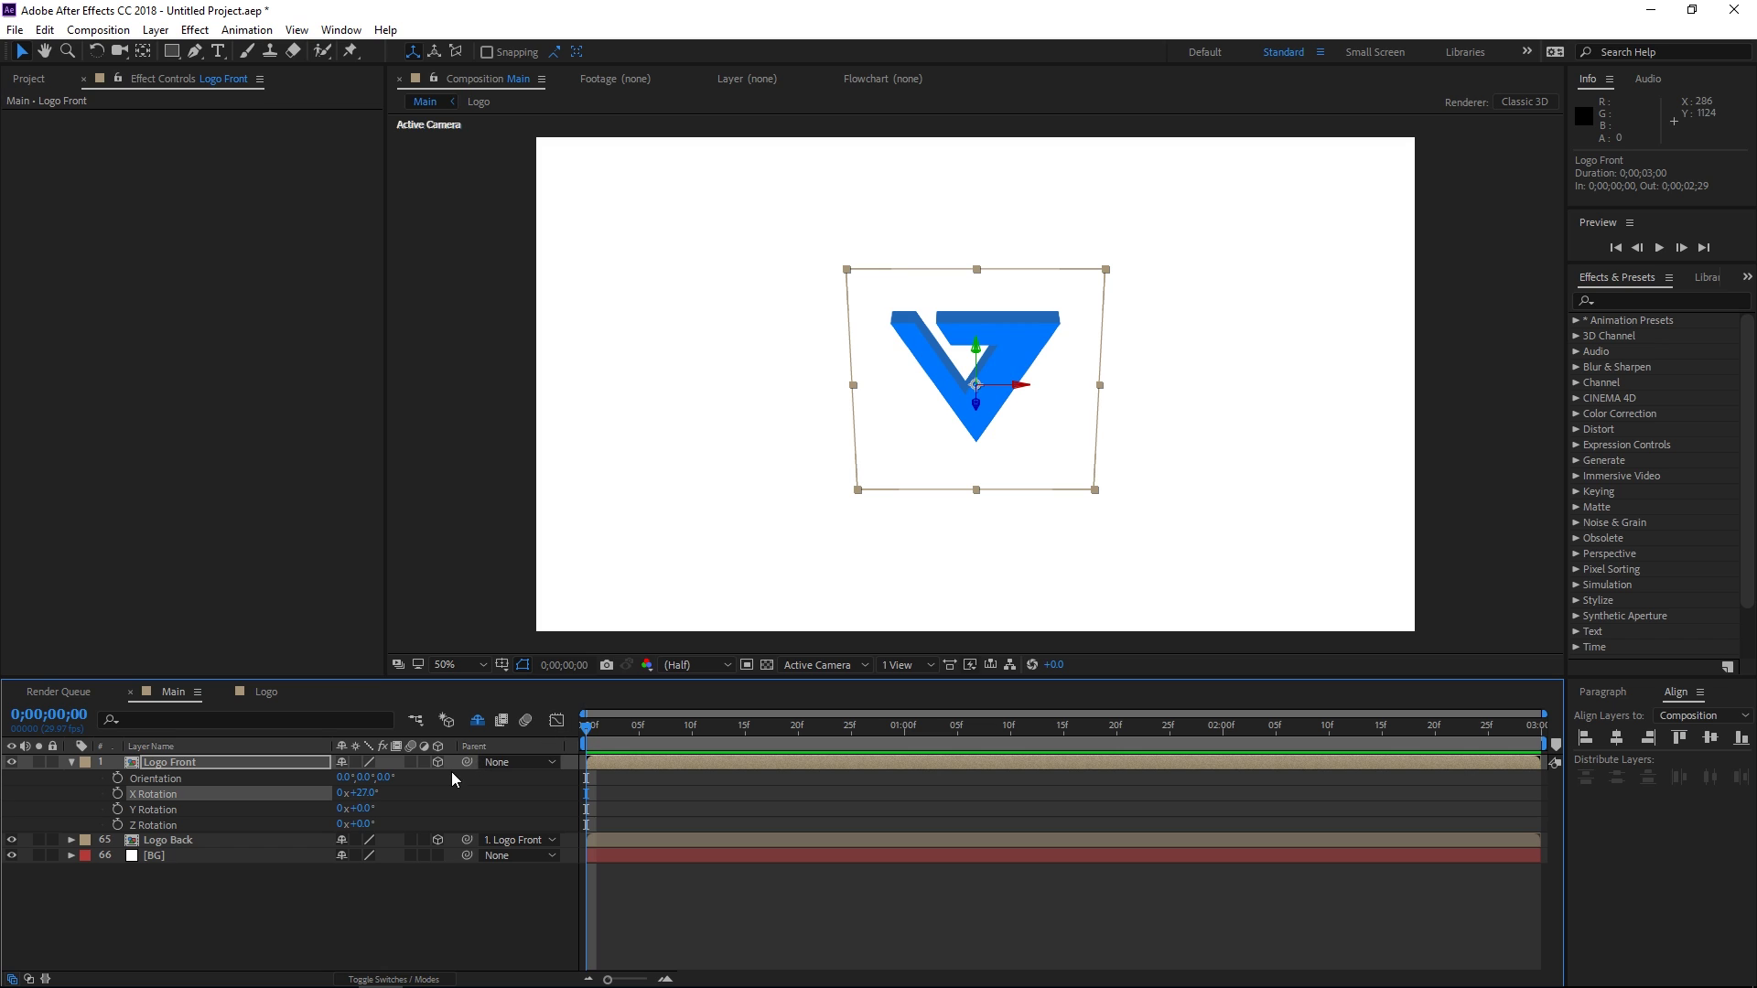
pyautogui.click(361, 793)
pyautogui.write('0')
pyautogui.click(410, 802)
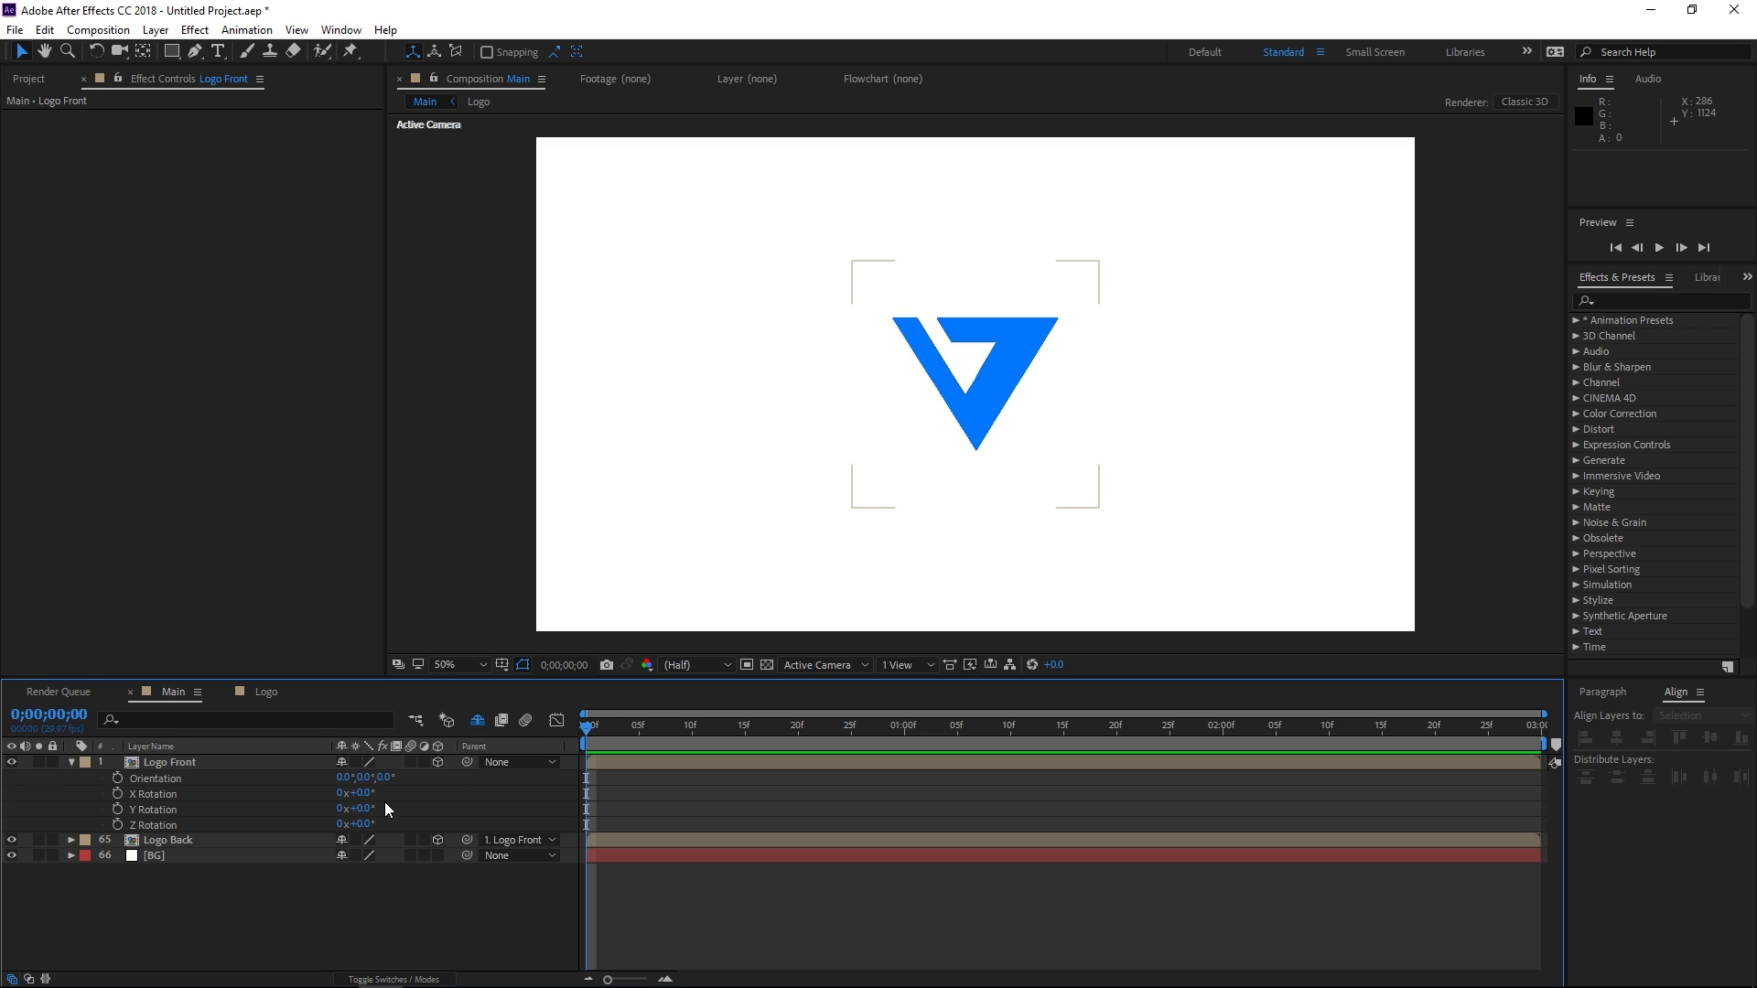
# Step: Start keyframing Logo Front's X Rotation, Y Rotation and Scale at the first frame, and show all its keyframed properties
pyautogui.moveTo(112, 801); pyautogui.dragTo(183, 788)
pyautogui.click(117, 793)
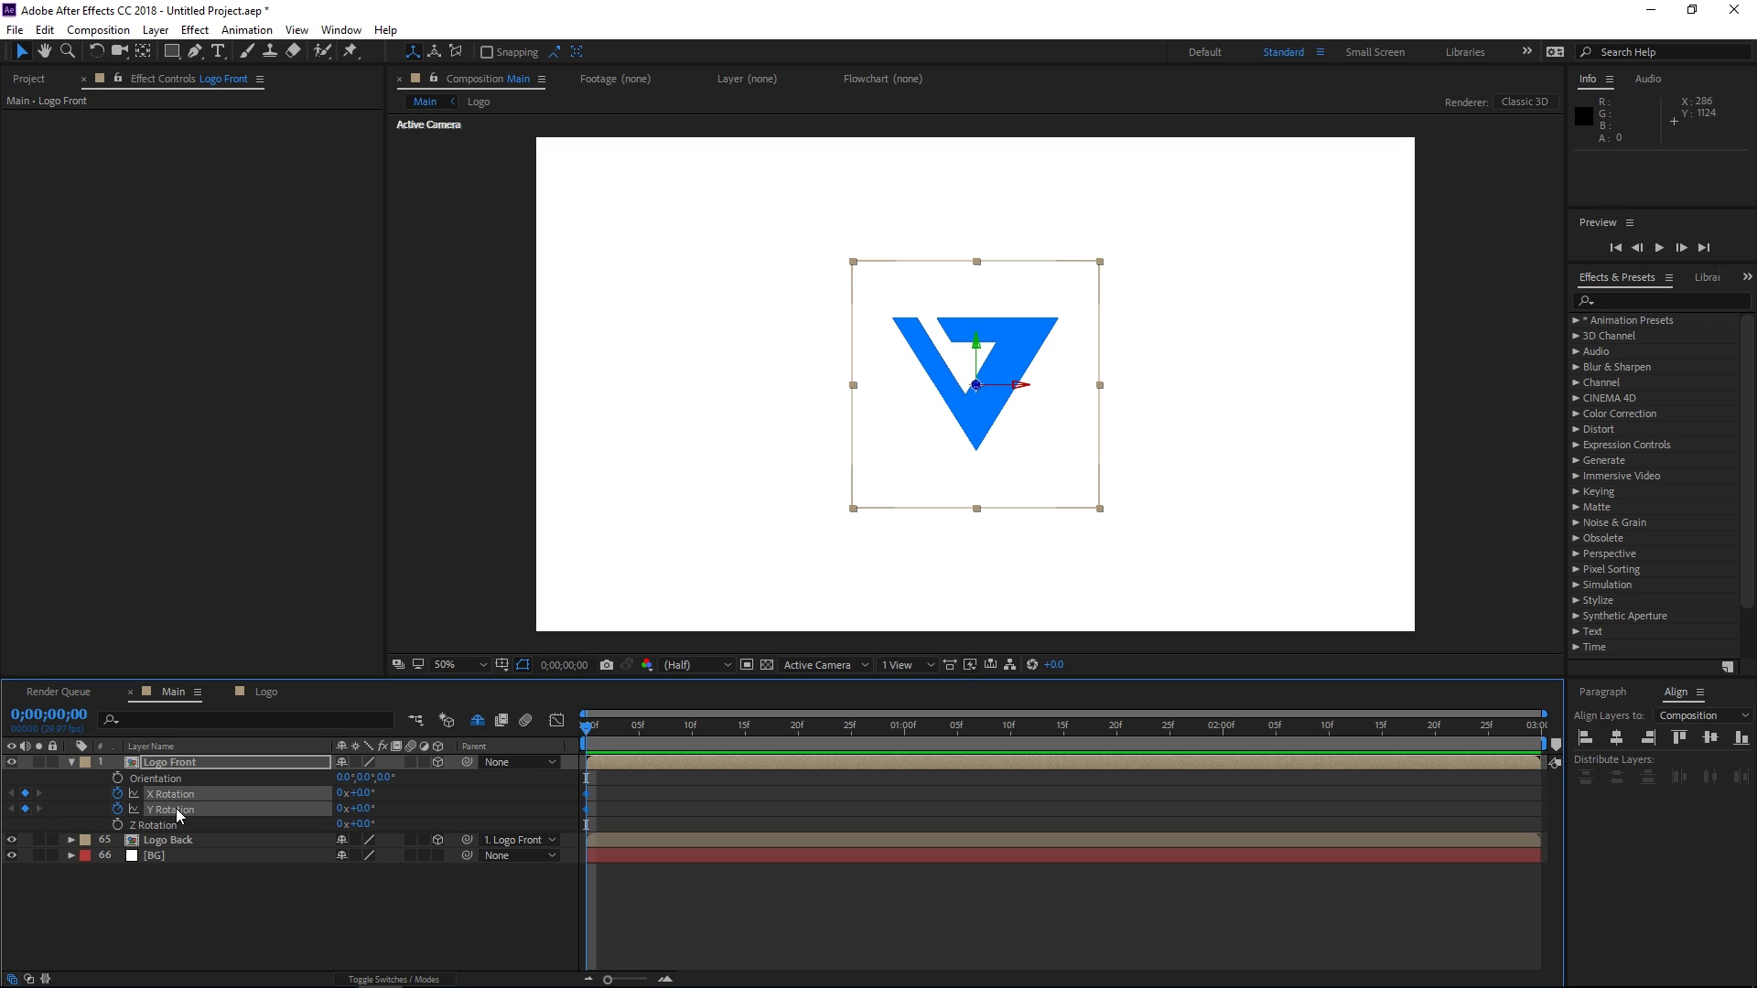
pyautogui.press('s')
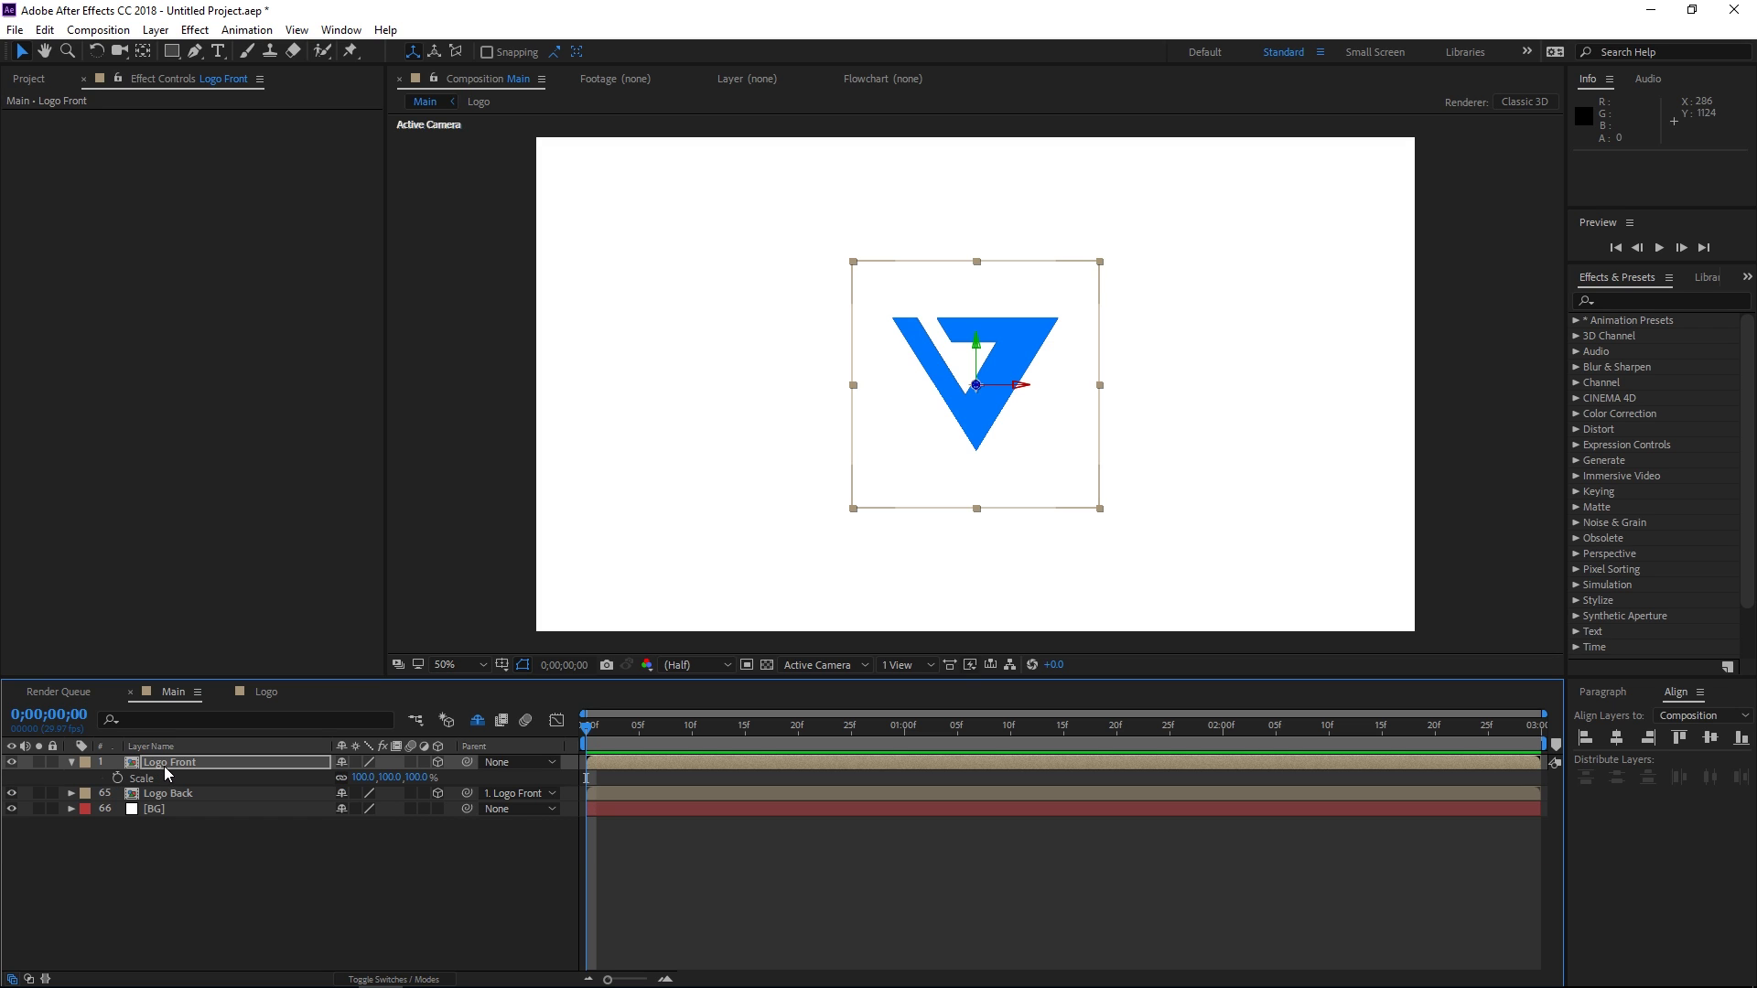
pyautogui.click(118, 778)
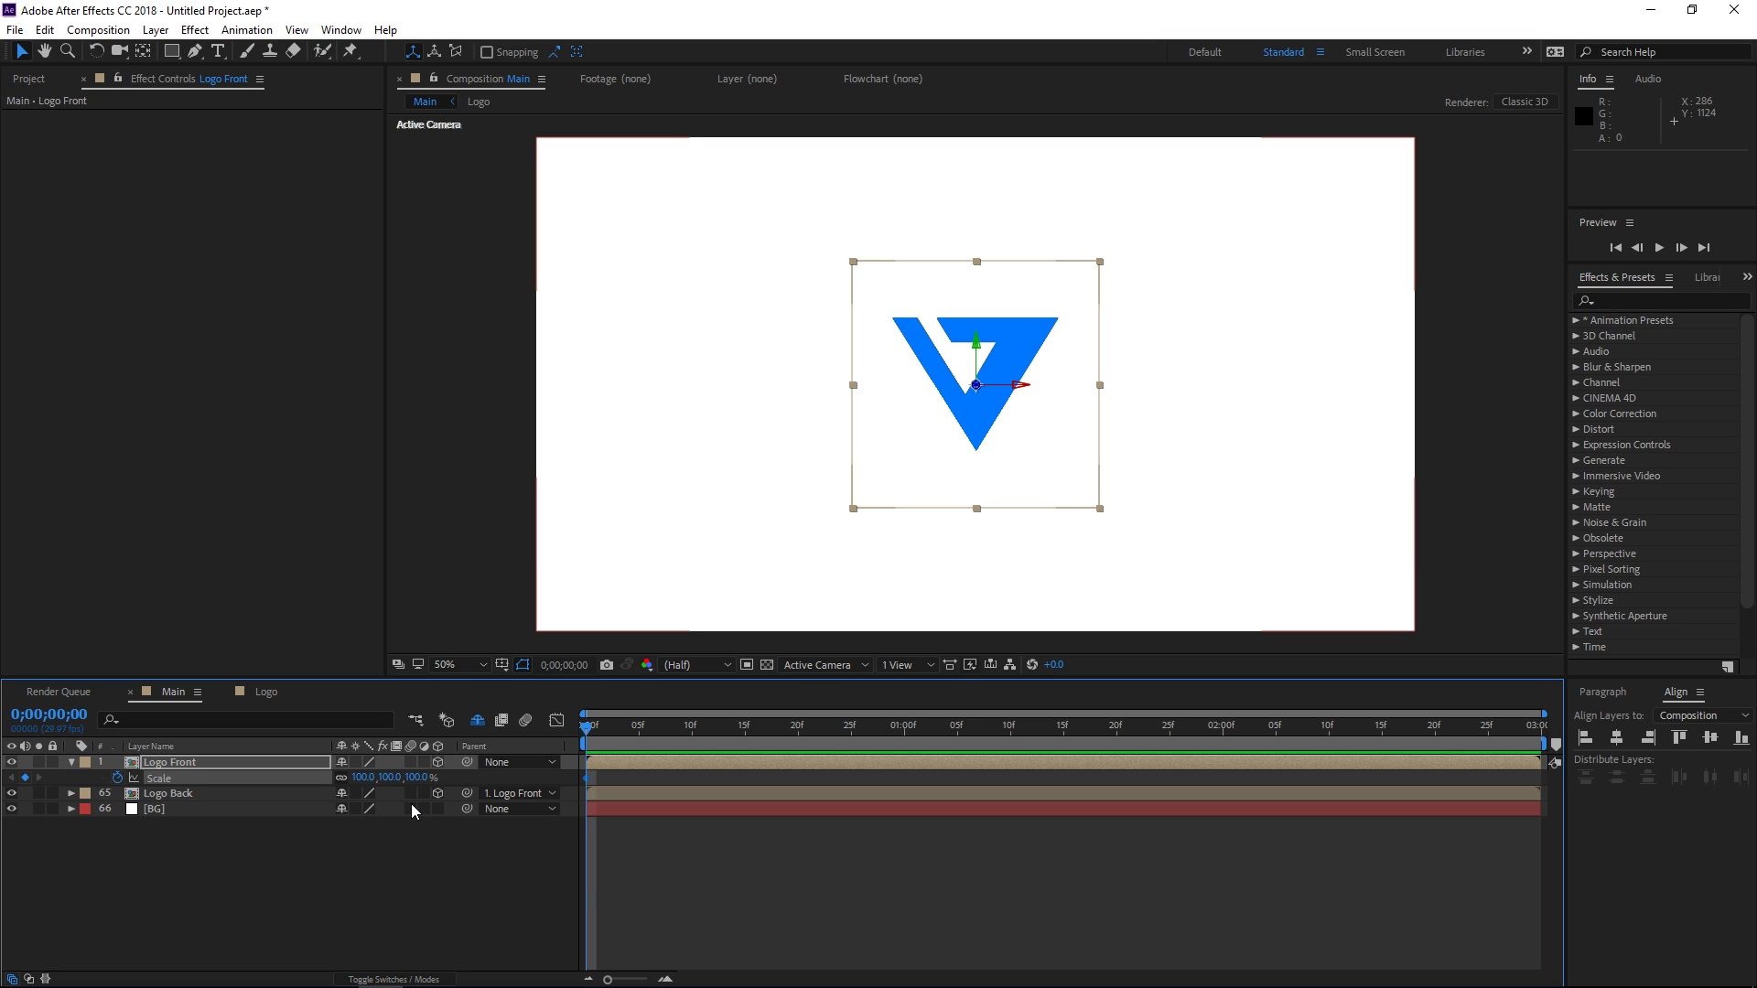
pyautogui.press('u')
pyautogui.press('u')
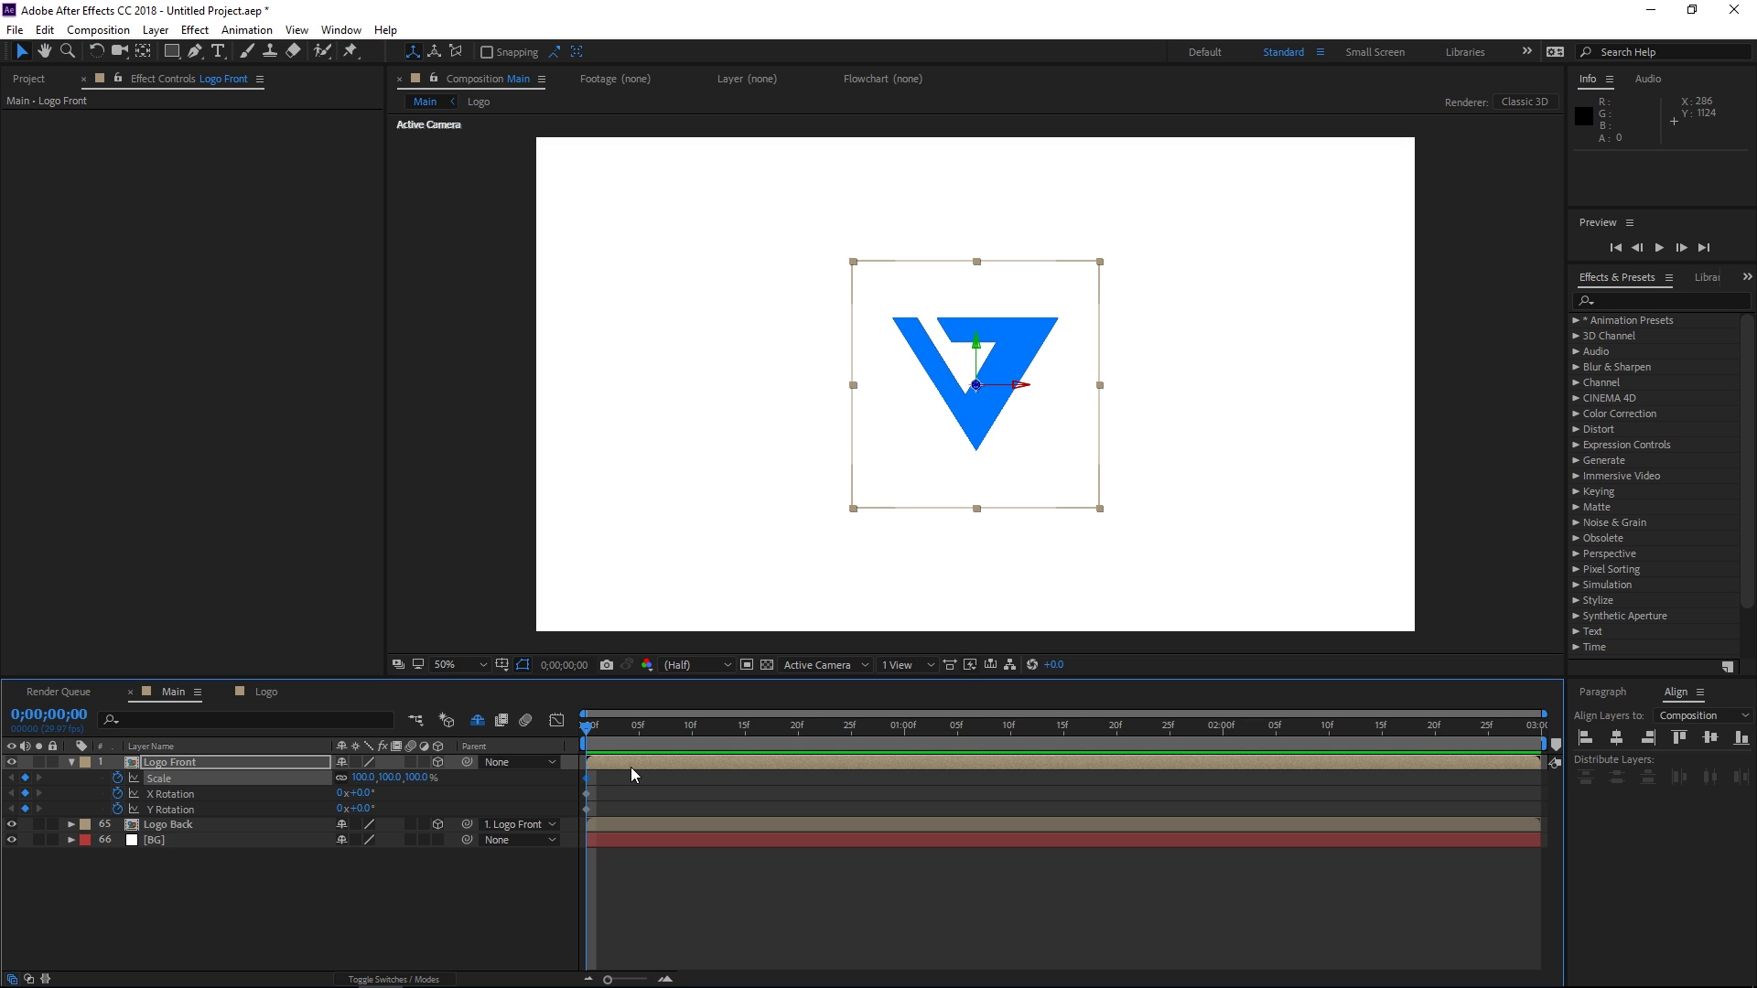
# Step: Add Scale keyframes to Logo Front at 0;00;00;20 and 0;00;01;10, keeping the scale at 100%
pyautogui.click(798, 729)
pyautogui.click(410, 875)
pyautogui.click(26, 778)
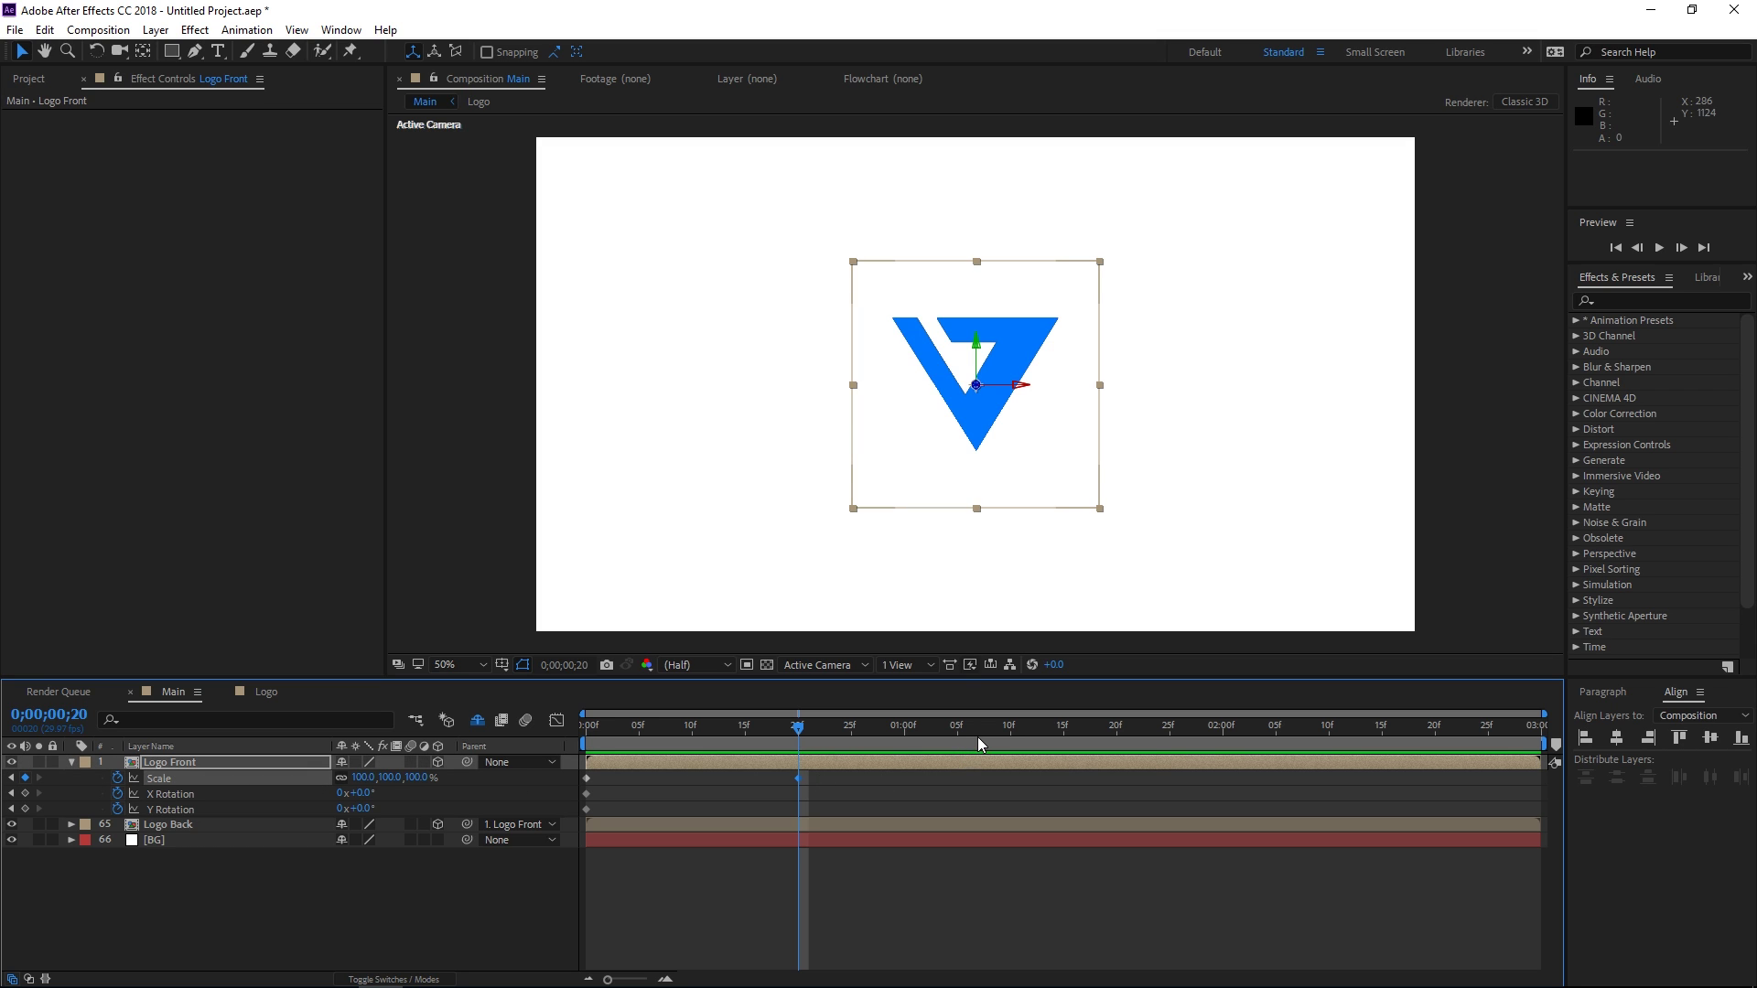
pyautogui.click(1010, 736)
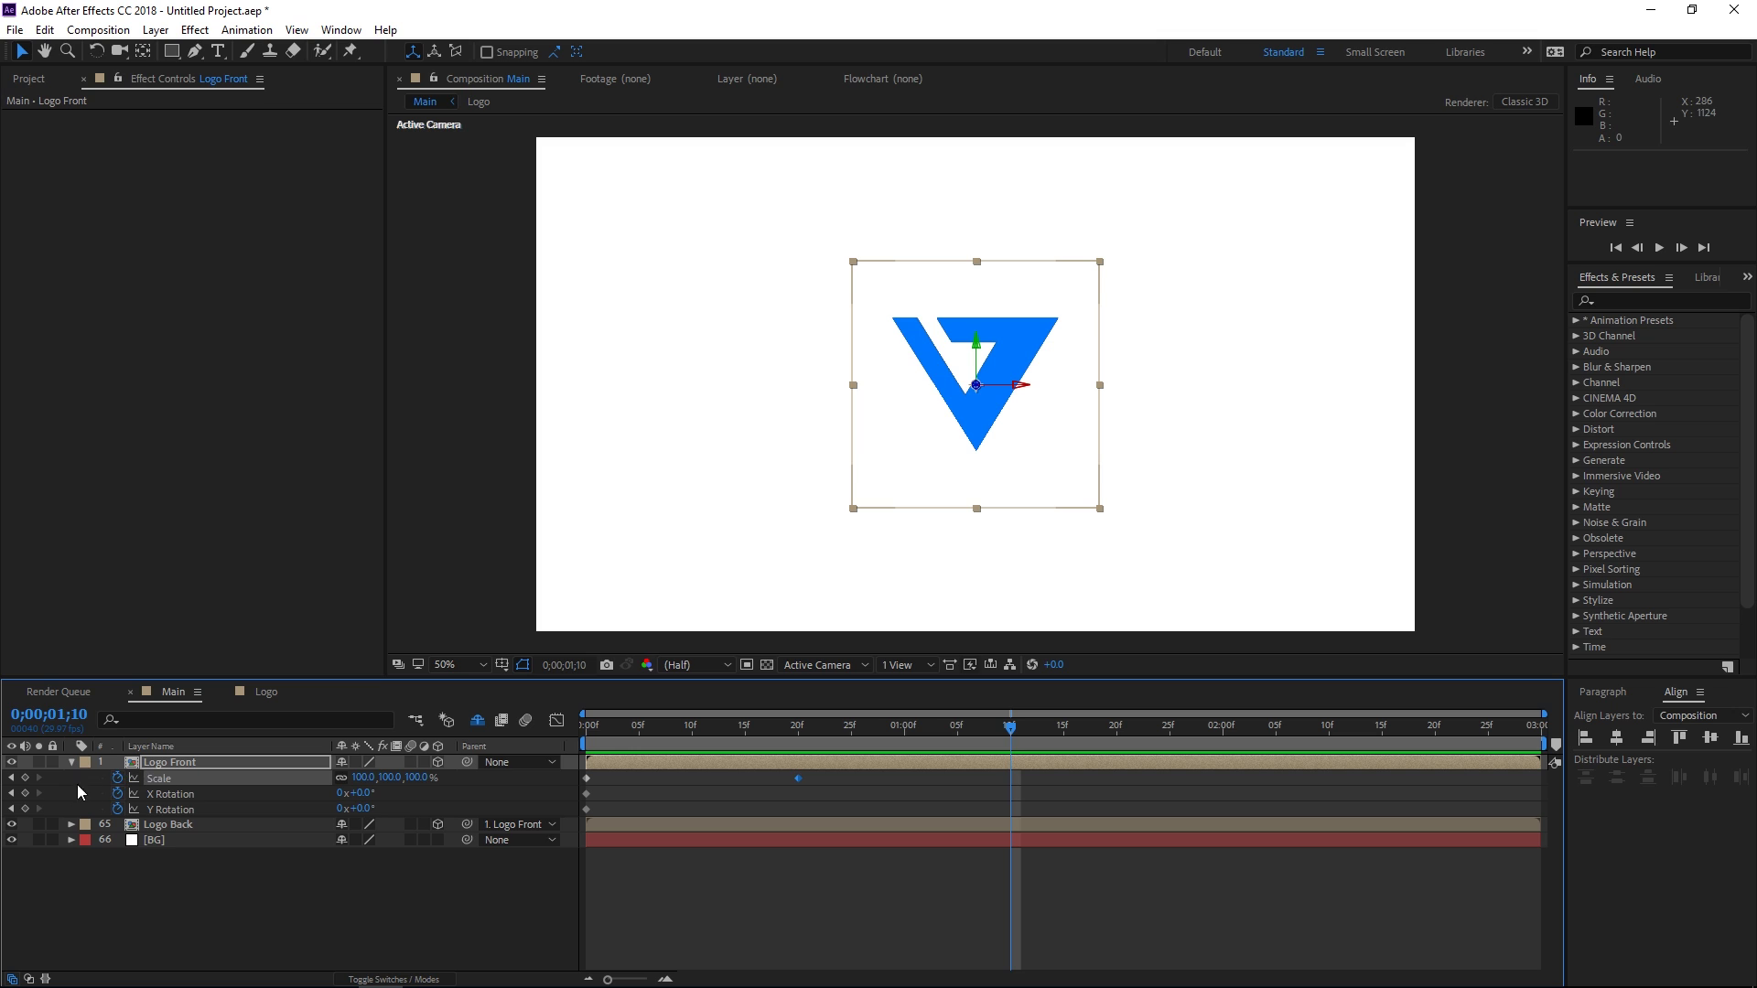
pyautogui.click(25, 780)
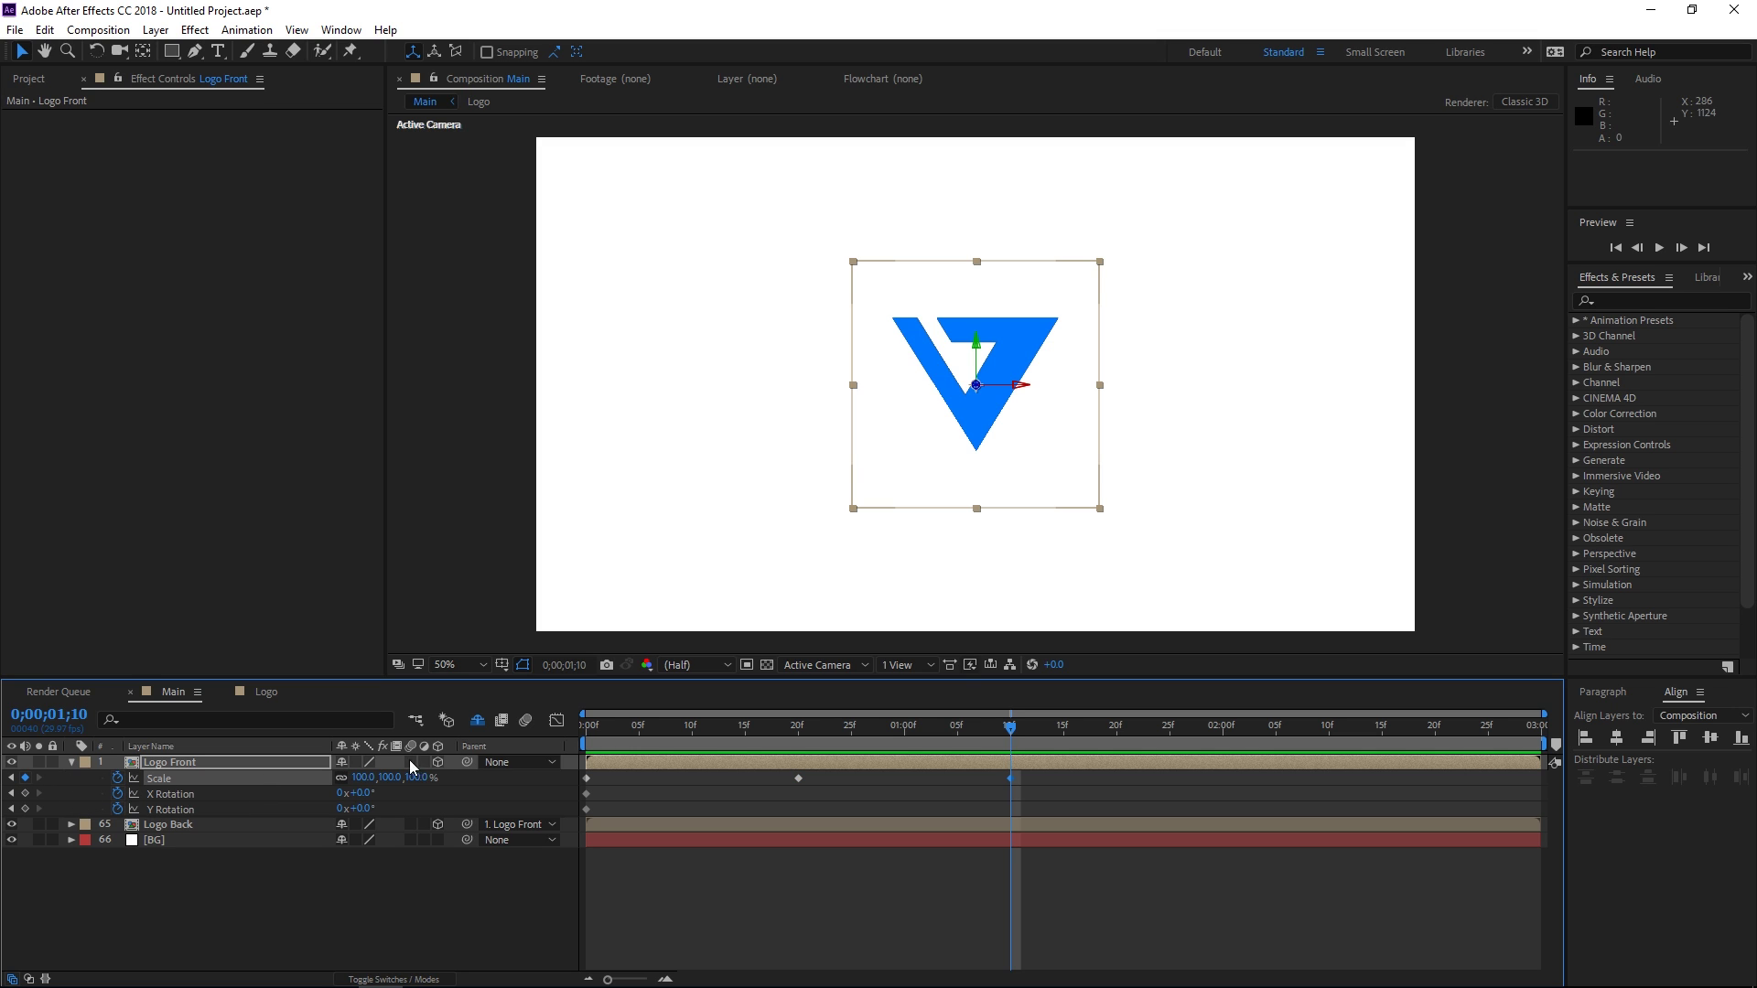
# Step: Add X Rotation and Y Rotation keyframes to Logo Front at 0;00;01;00, keeping both at 0°
pyautogui.click(906, 728)
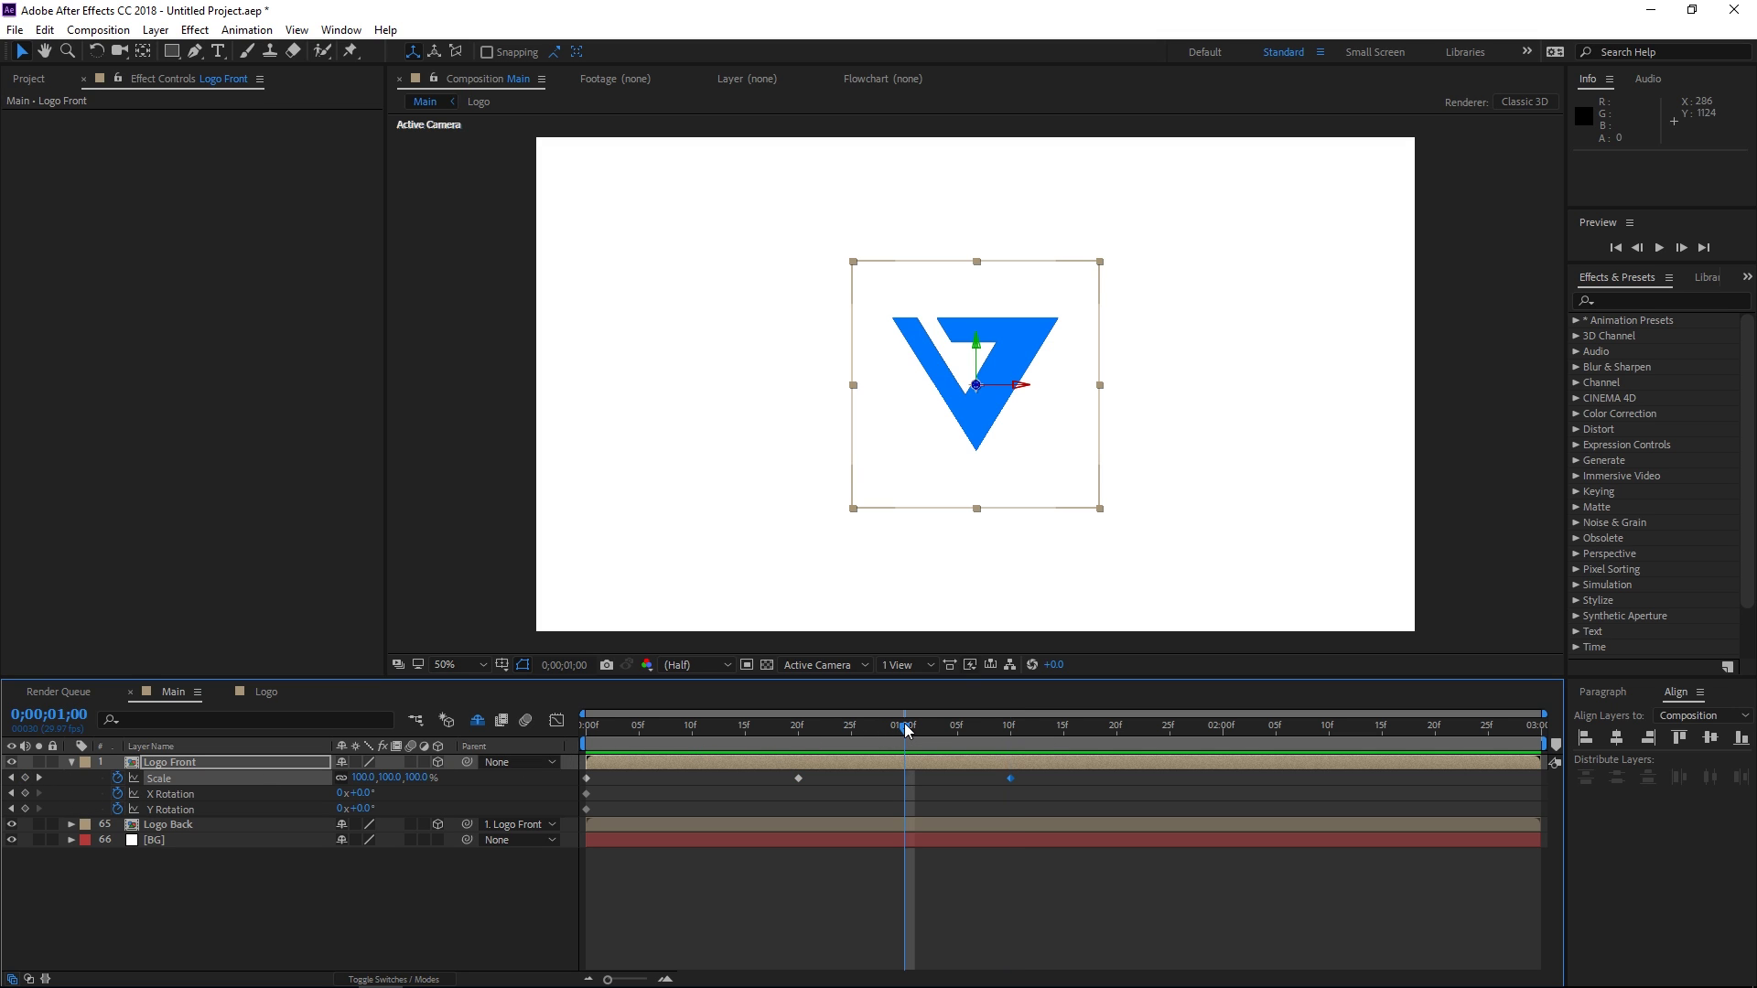
pyautogui.click(25, 793)
pyautogui.click(25, 809)
pyautogui.click(699, 932)
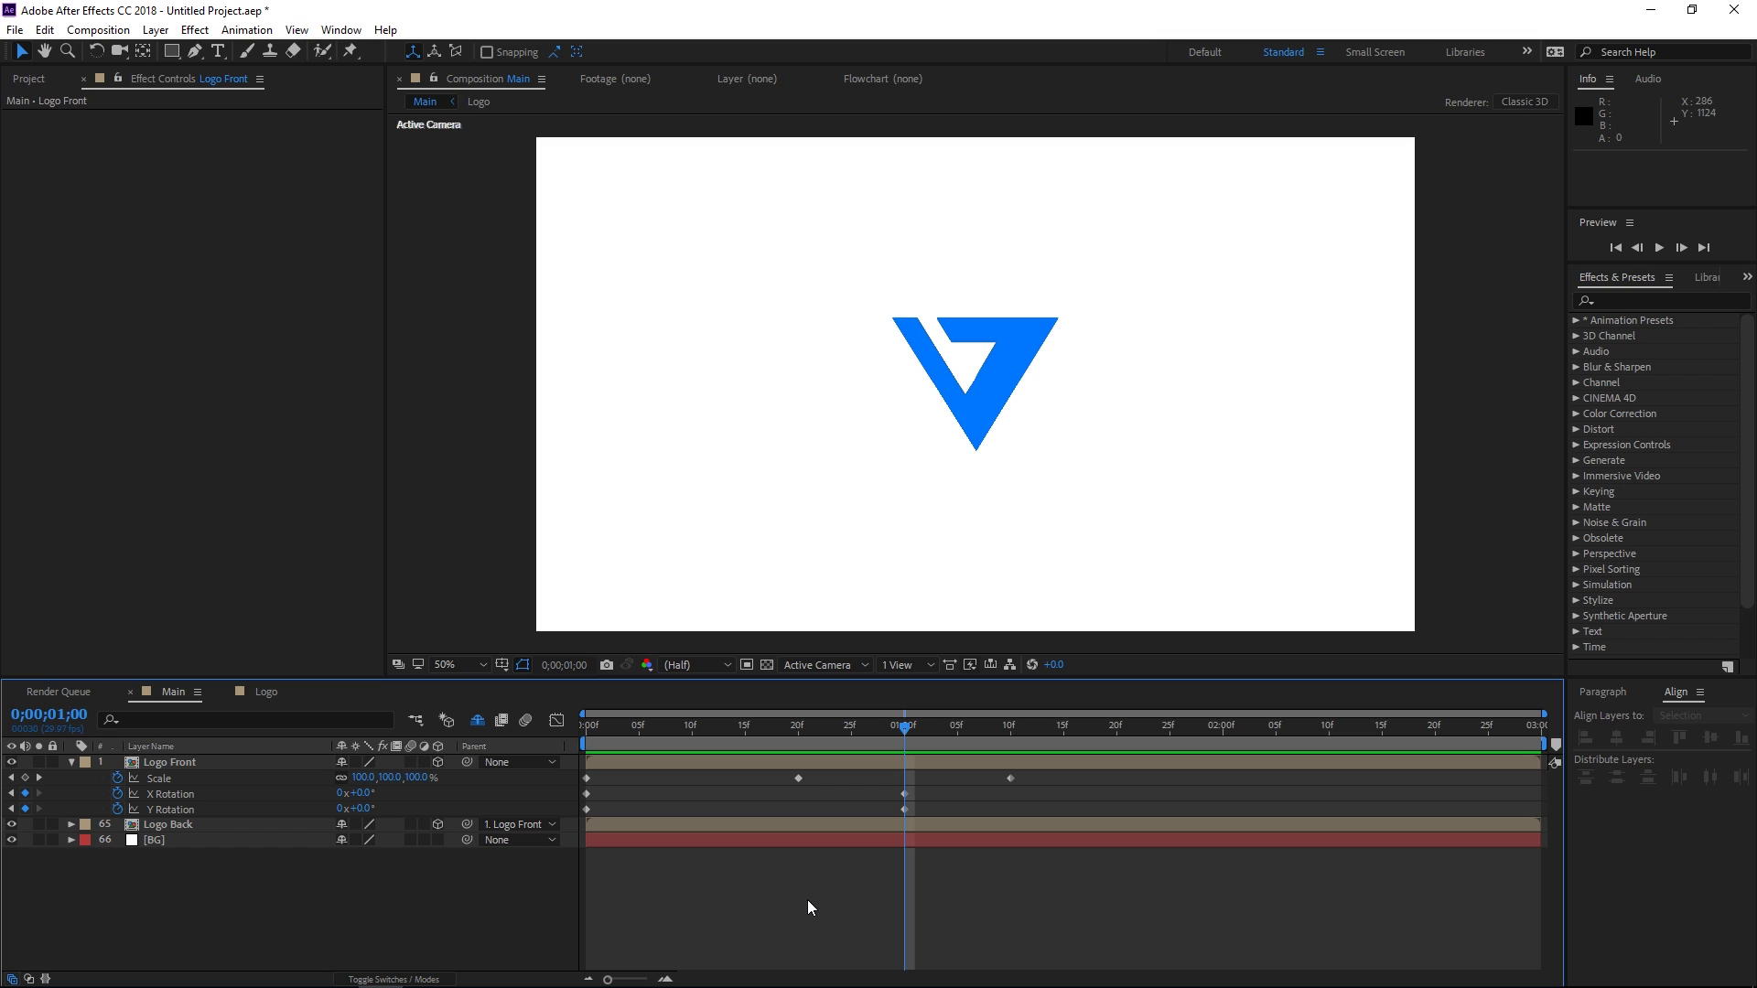
# Step: Set Logo Front's X Rotation and Y Rotation to 90° at the first frame
pyautogui.moveTo(604, 727); pyautogui.dragTo(571, 732)
pyautogui.hotkey('ctrl', 'z')
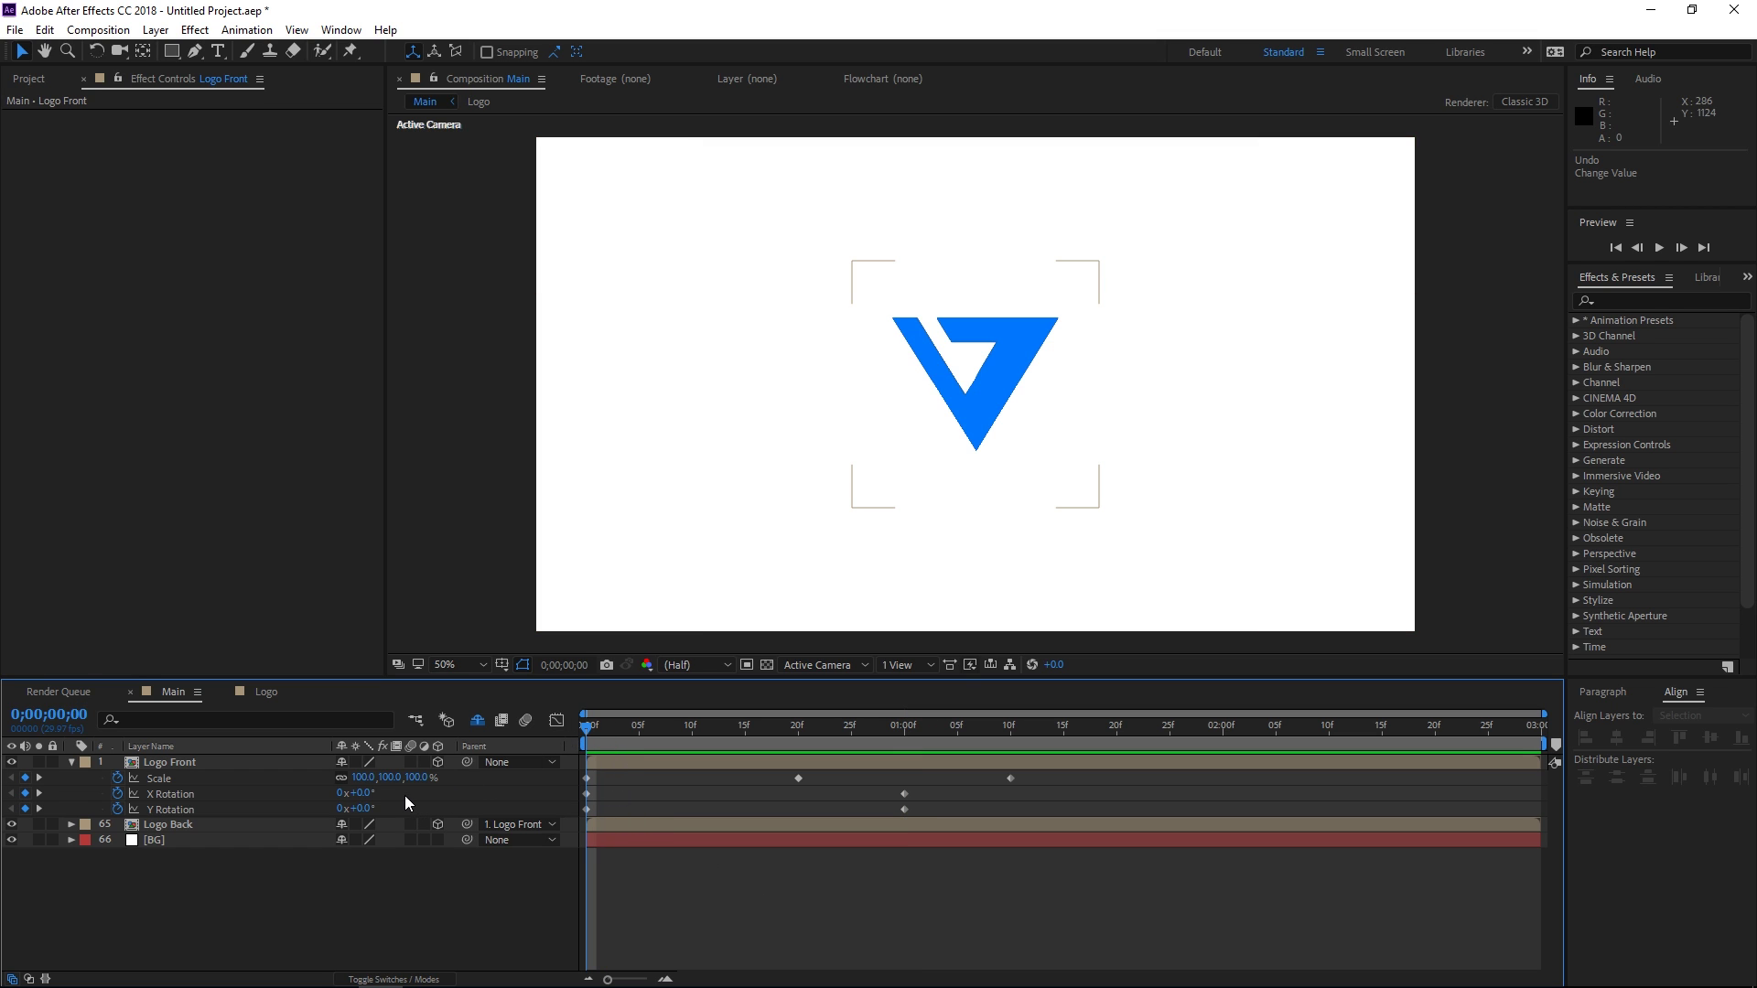
pyautogui.click(363, 793)
pyautogui.write('90')
pyautogui.click(364, 809)
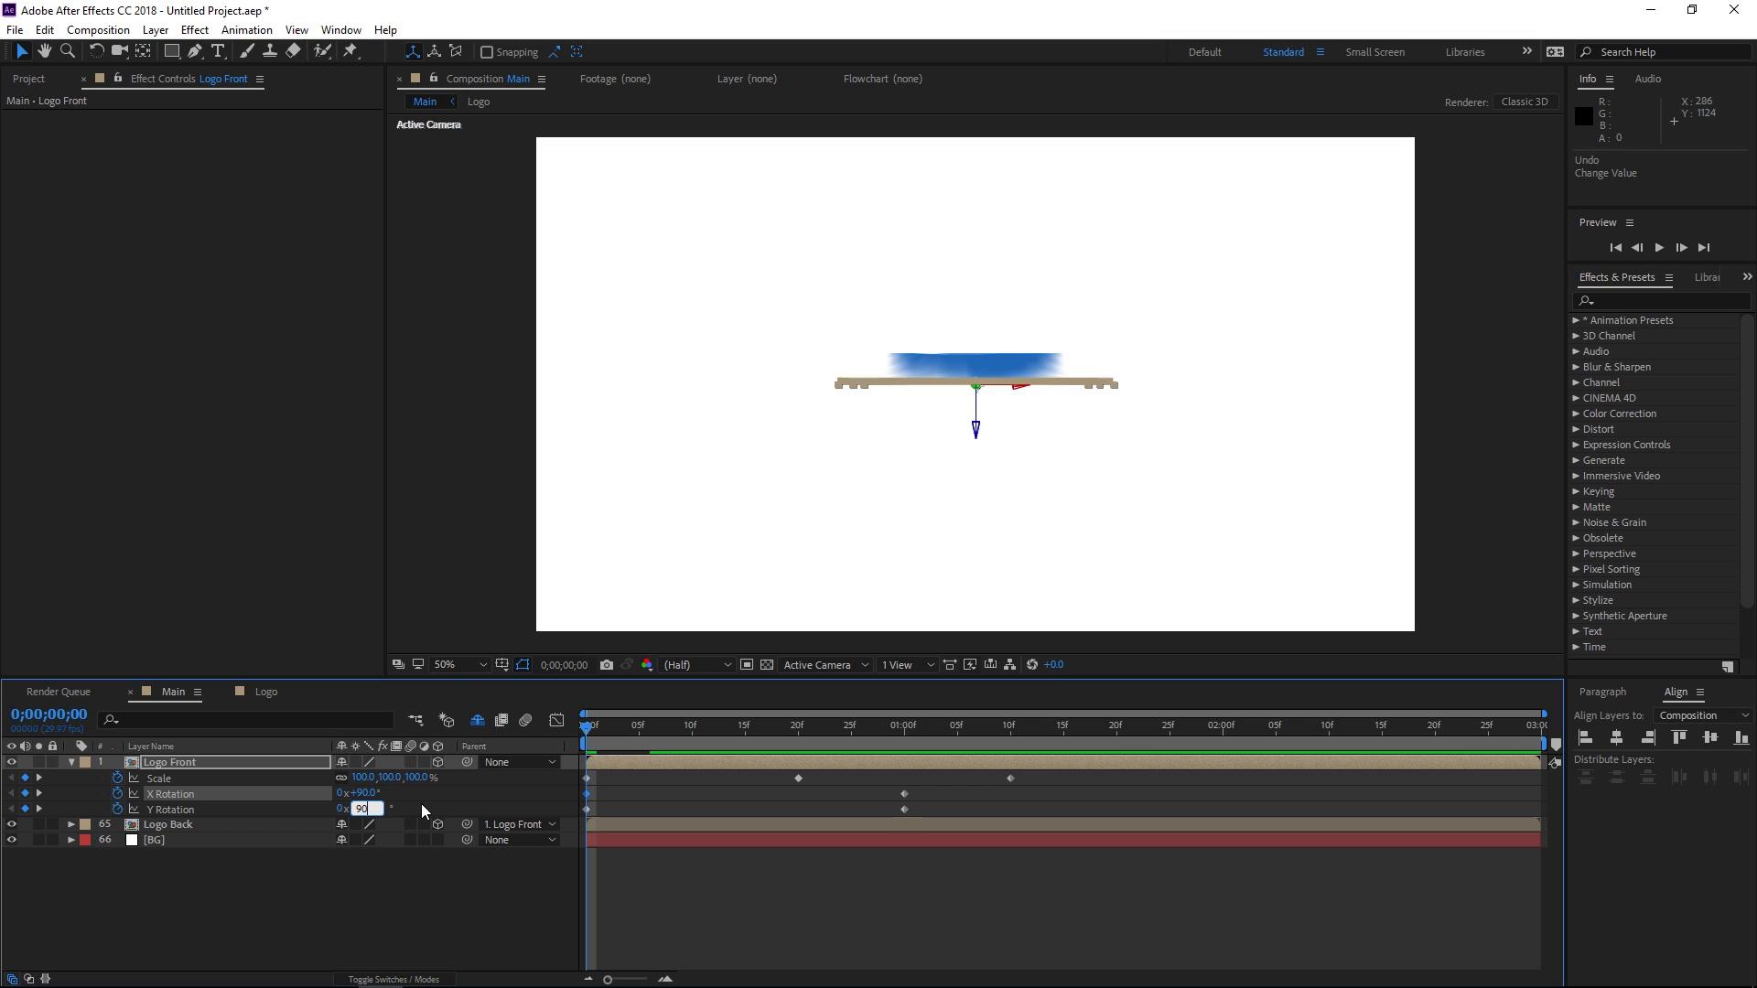
pyautogui.write('90')
pyautogui.press('Return')
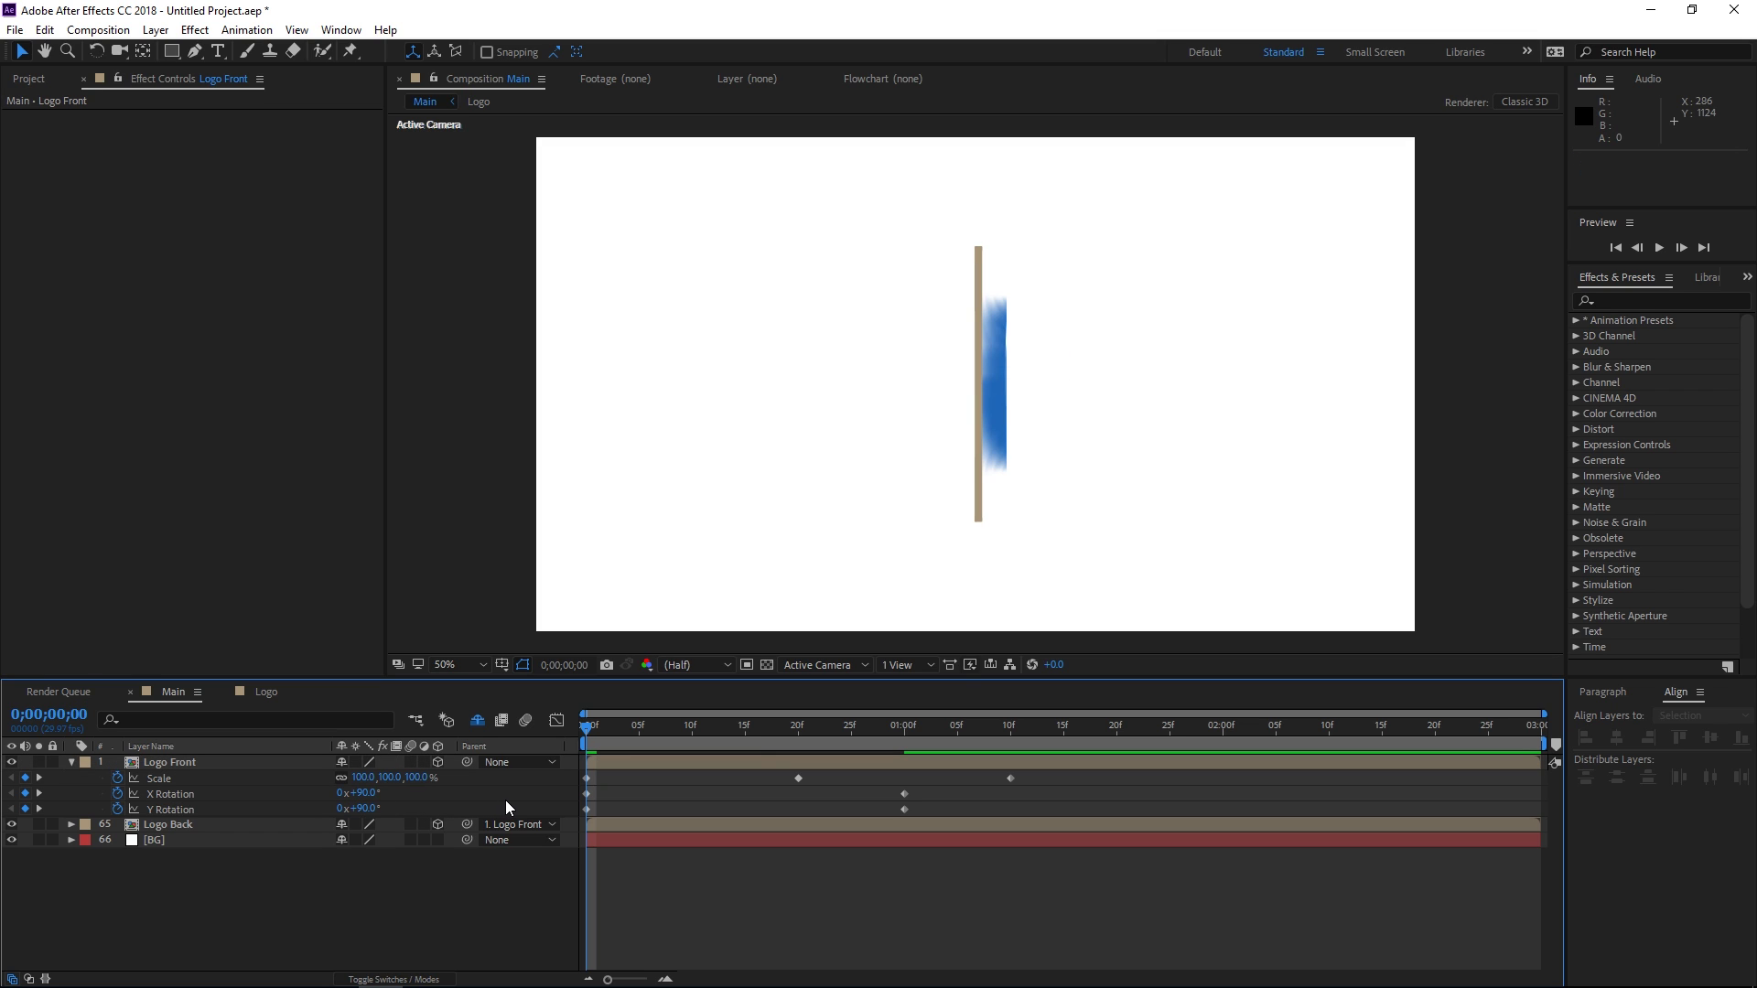
# Step: Set Logo Front's Scale to 0% at its first keyframe
pyautogui.click(586, 778)
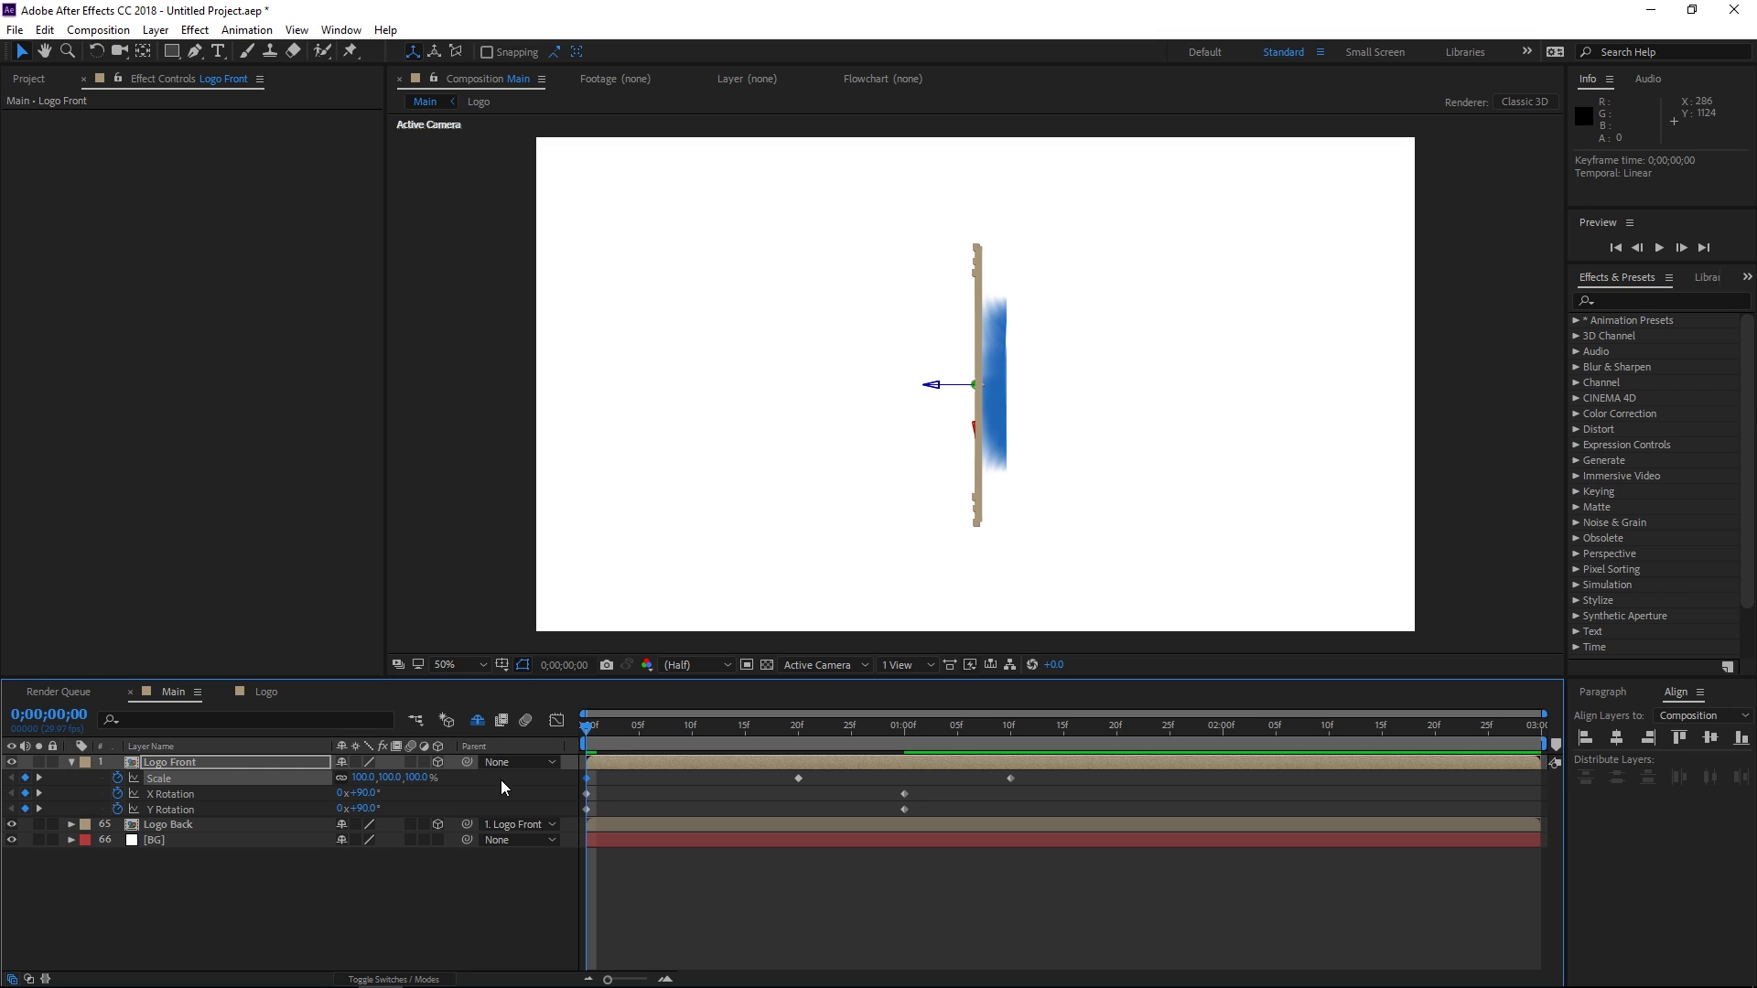
pyautogui.write('0')
pyautogui.press('Return')
pyautogui.click(612, 774)
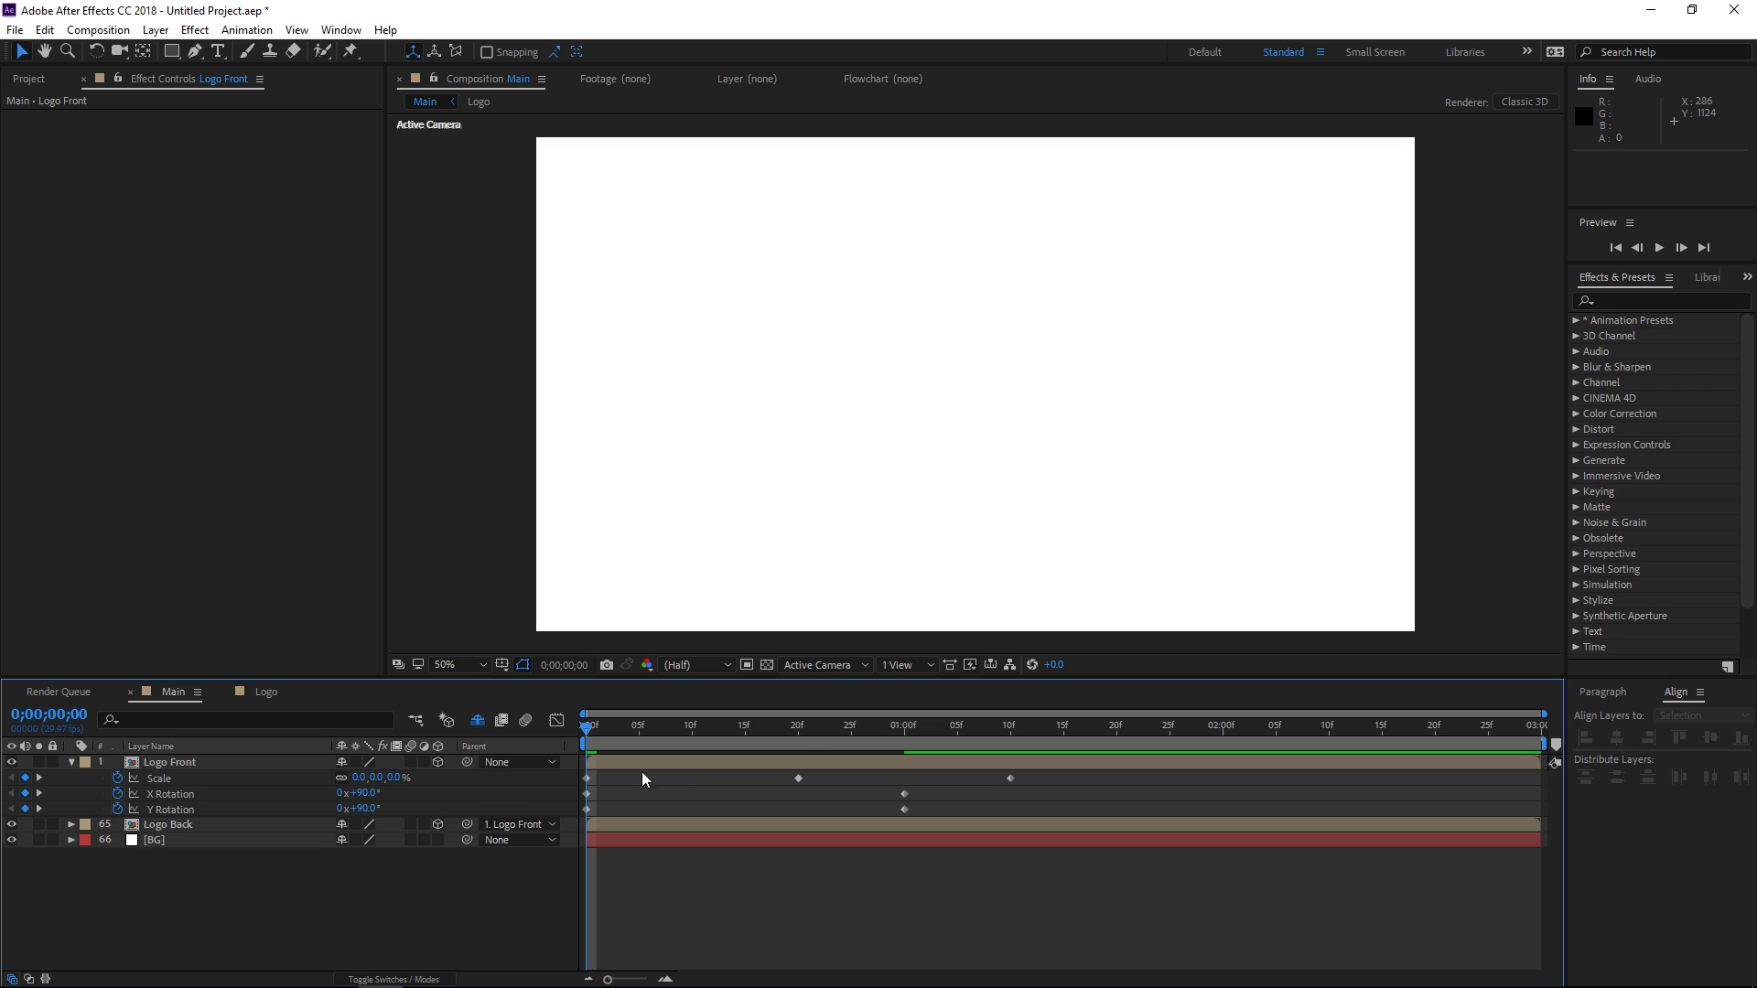
# Step: Set Logo Front's Scale to 110% at the 0;00;00;20 keyframe and check the logo at 0;00;01;10
pyautogui.click(796, 737)
pyautogui.click(798, 778)
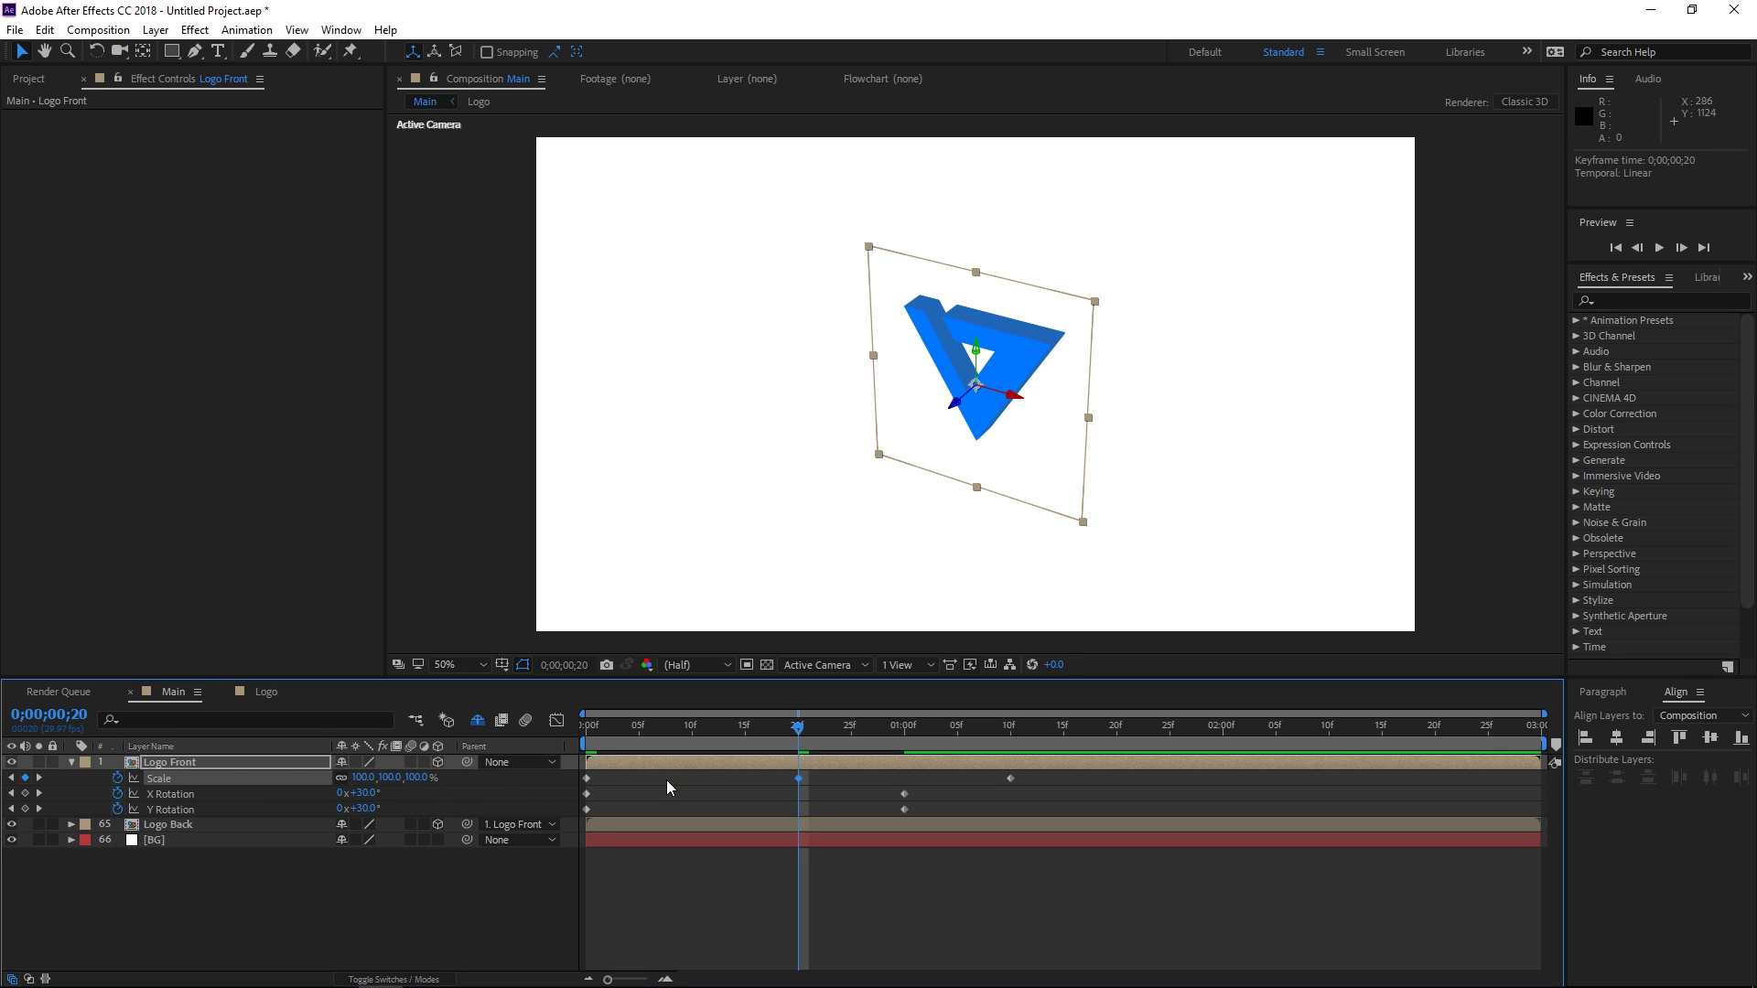
pyautogui.click(414, 778)
pyautogui.write('110')
pyautogui.click(838, 782)
pyautogui.click(1010, 726)
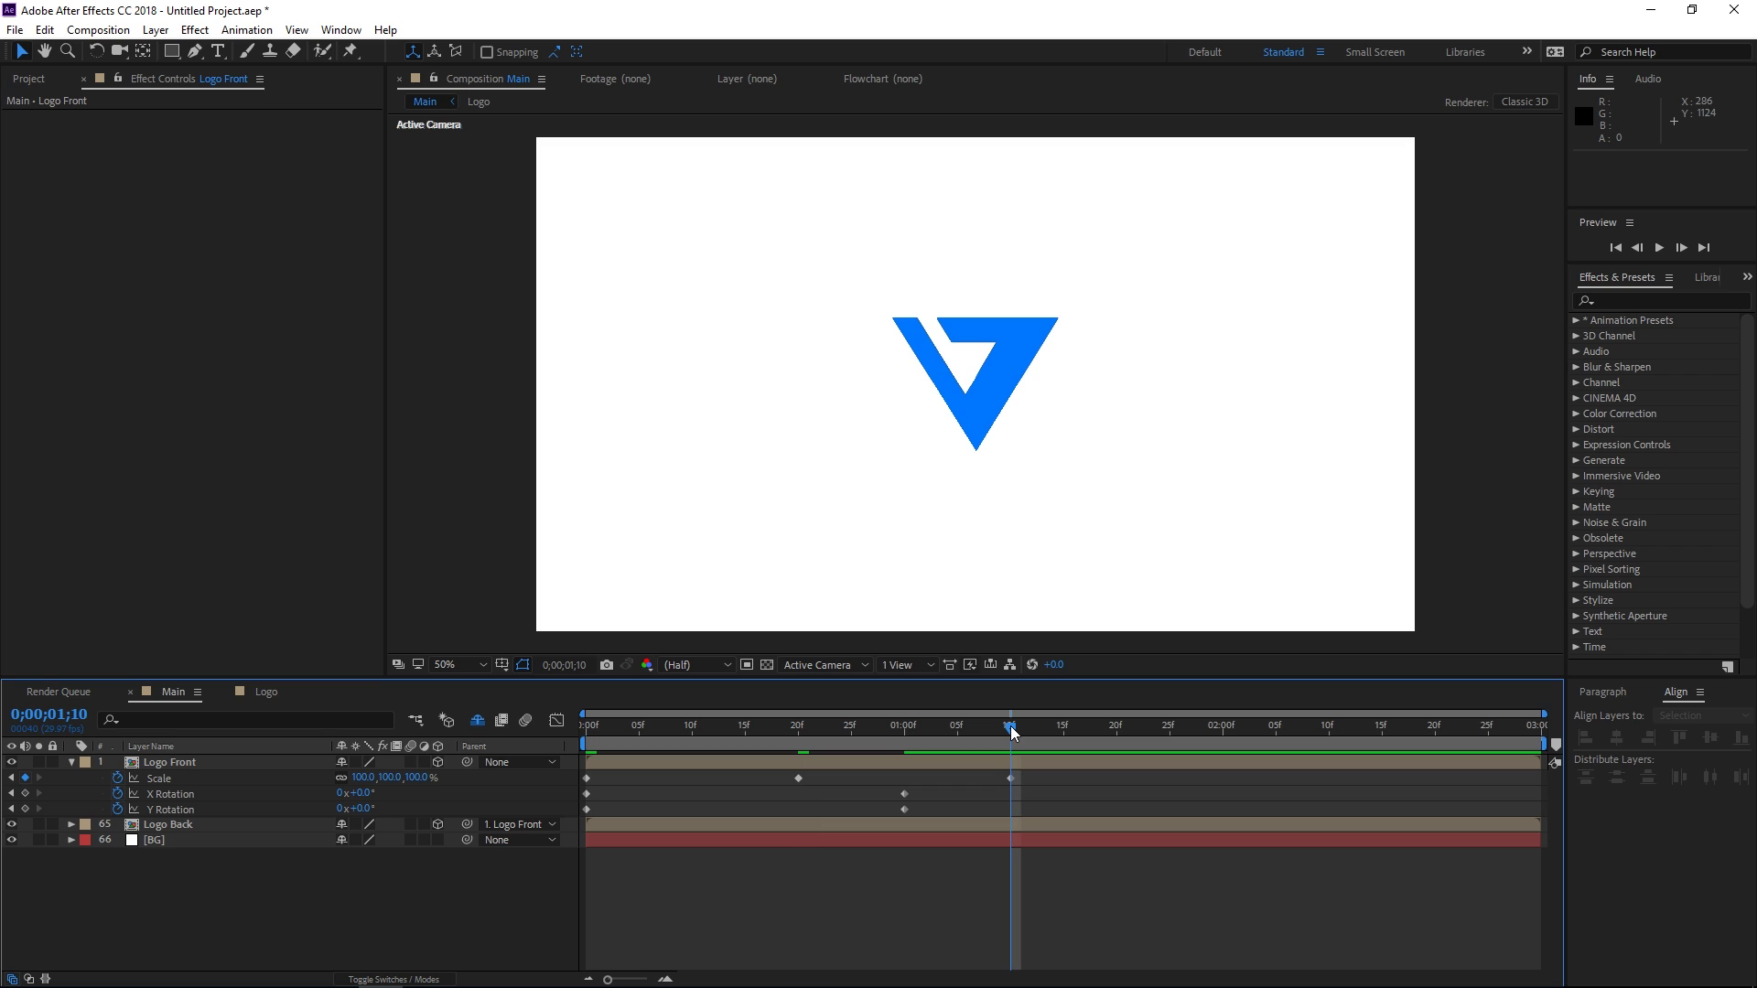
pyautogui.click(913, 760)
# Step: Return to the first frame and apply Easy Ease to all of Logo Front's Scale, X Rotation and Y Rotation keyframes
pyautogui.click(586, 728)
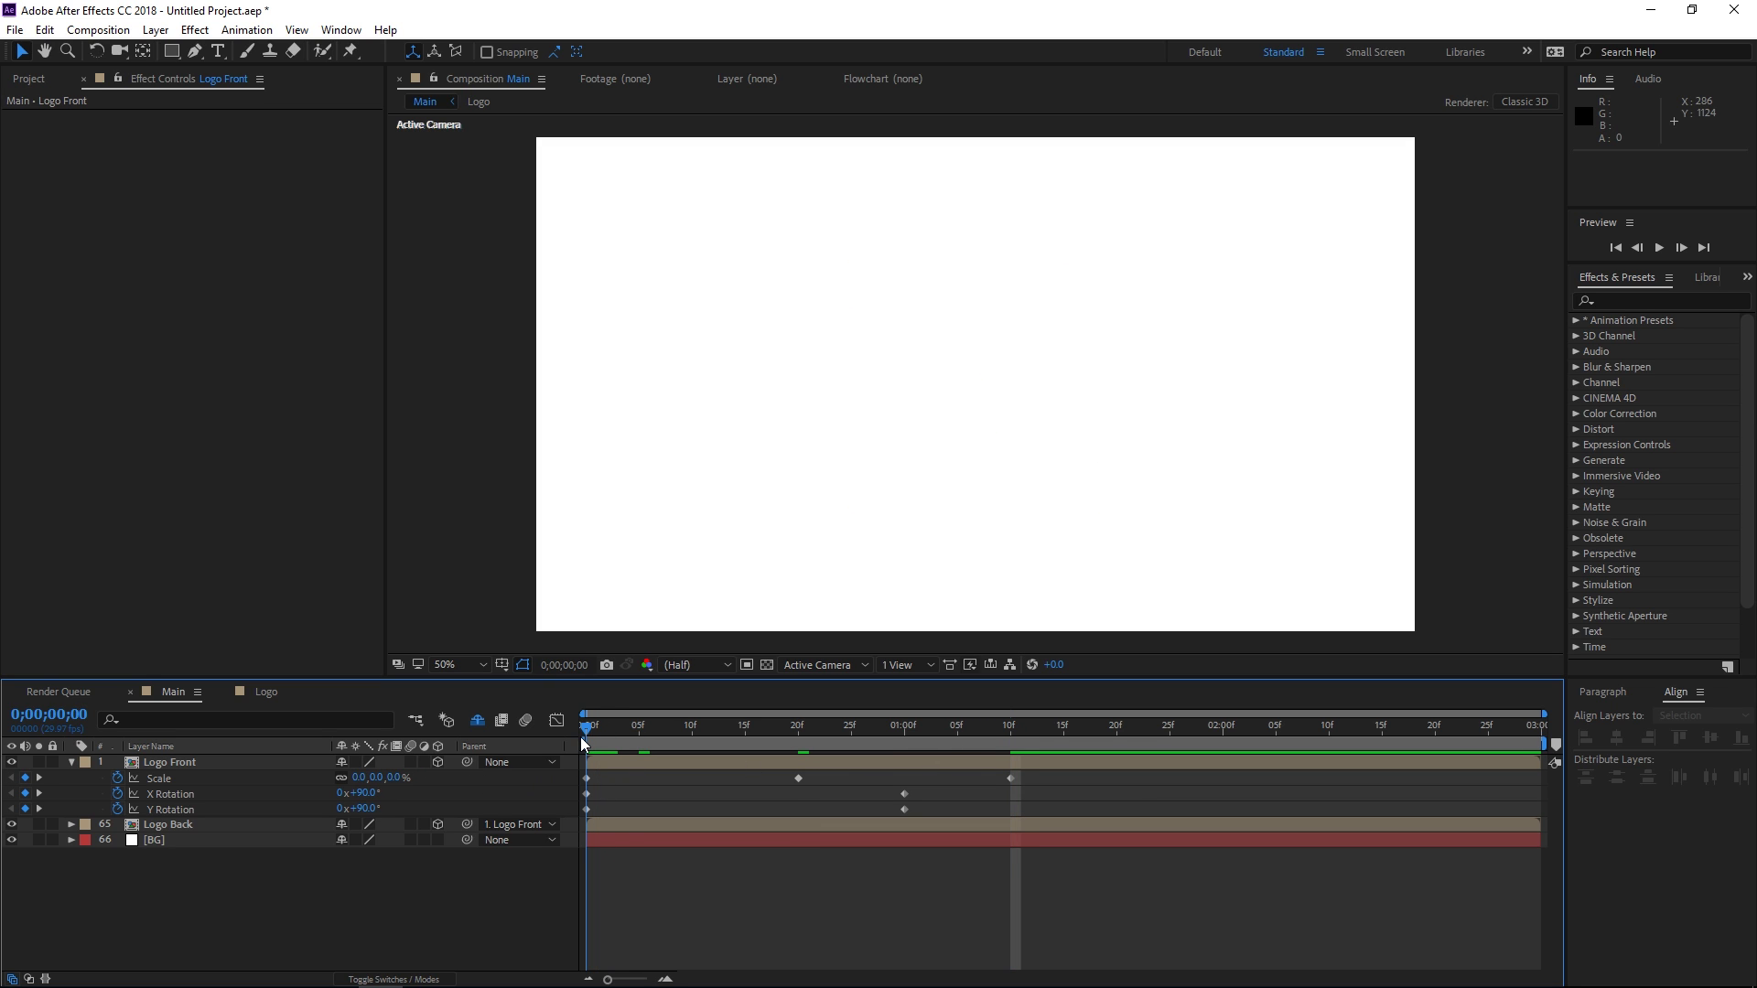
pyautogui.moveTo(591, 738); pyautogui.dragTo(577, 793)
pyautogui.moveTo(1051, 775); pyautogui.dragTo(558, 807)
pyautogui.press('F9')
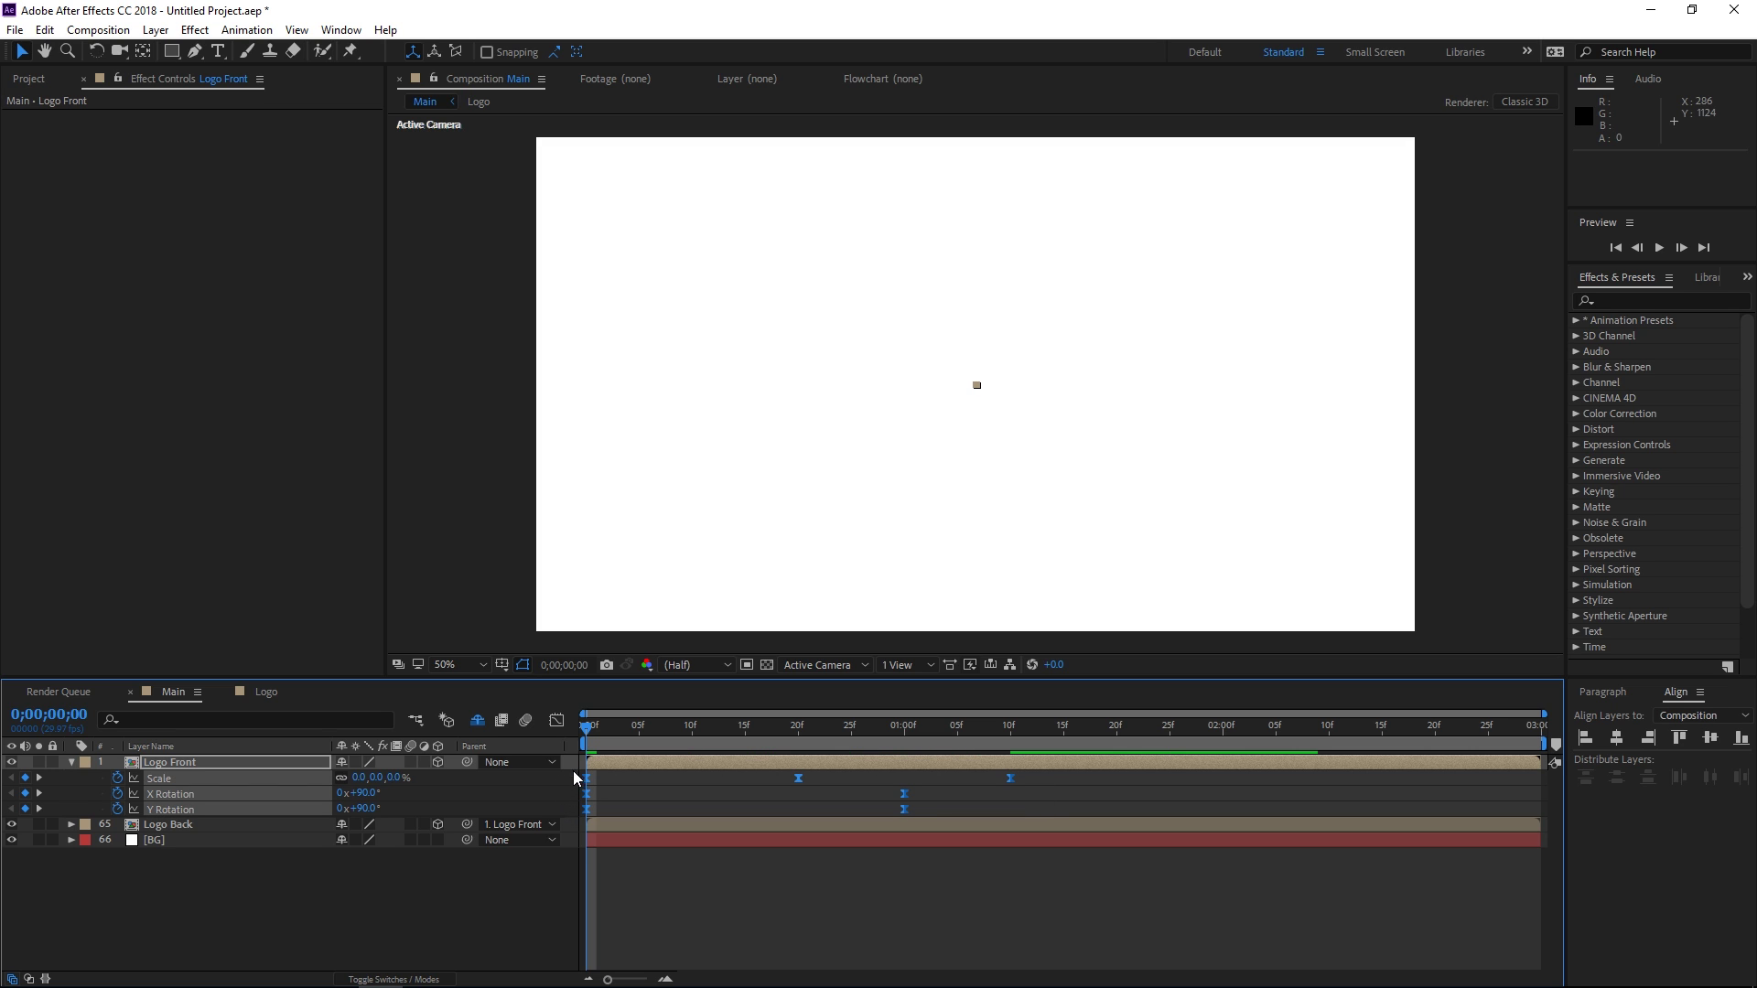
# Step: Show Logo Front's Y Rotation speed graph and shorten the outgoing ease of its first keyframe
pyautogui.click(556, 722)
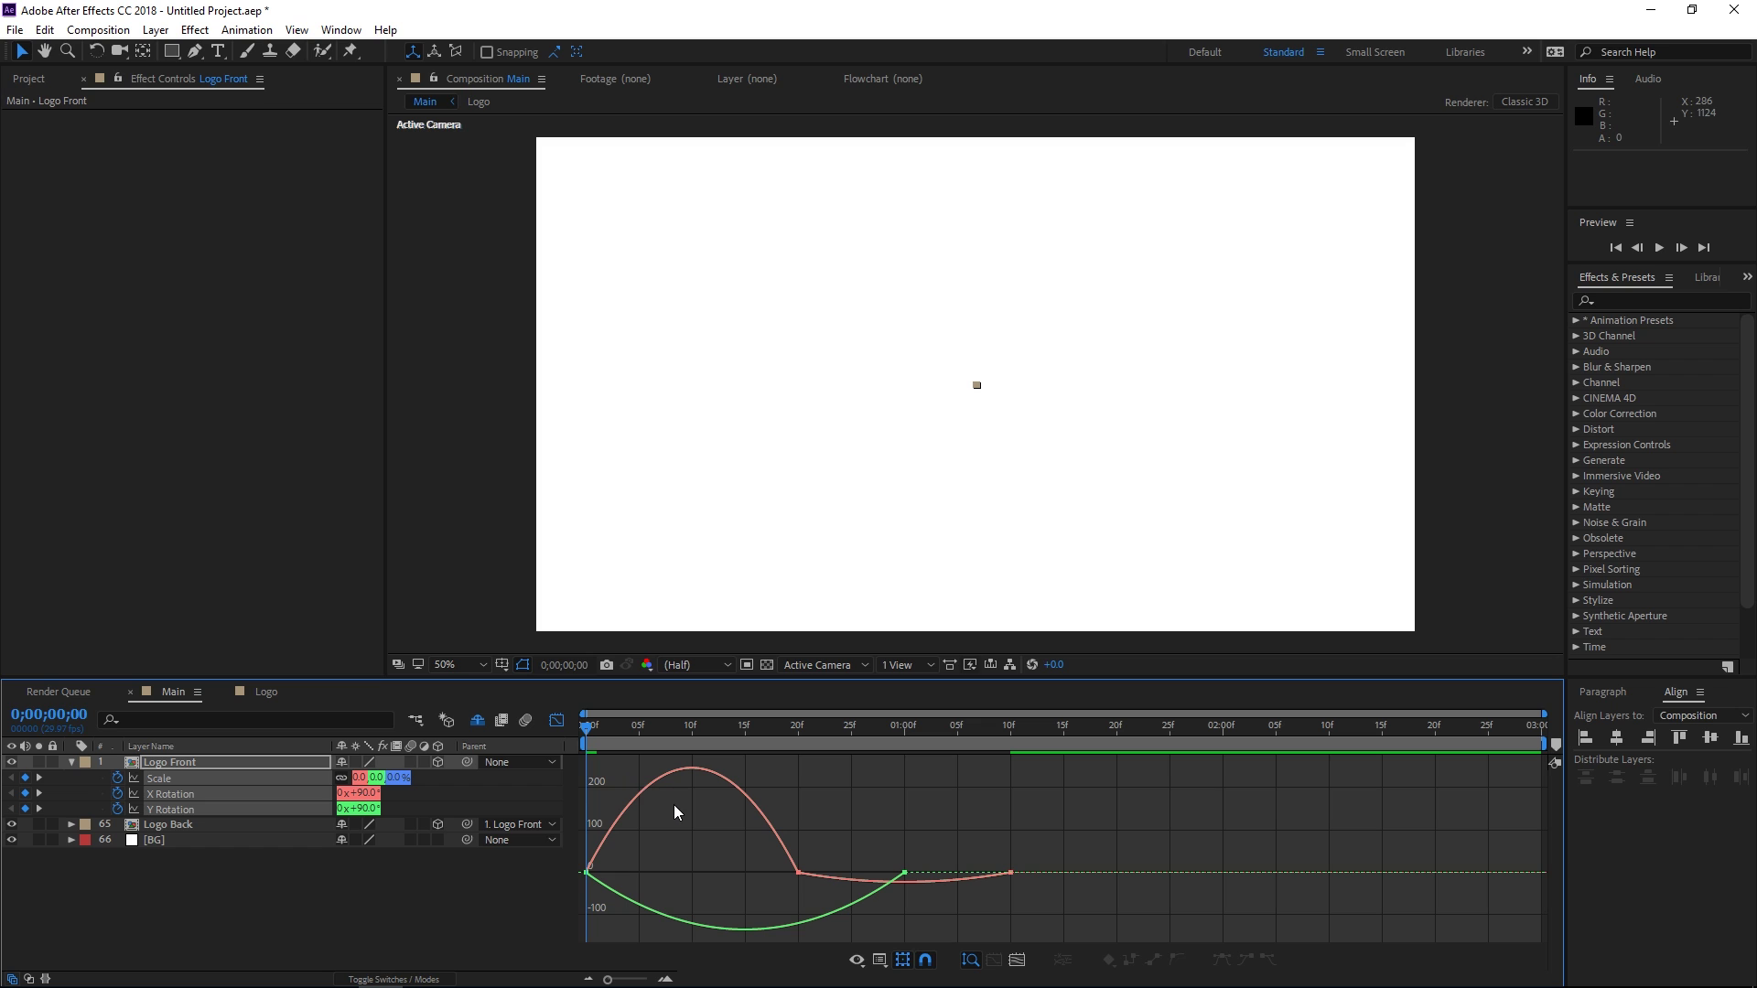
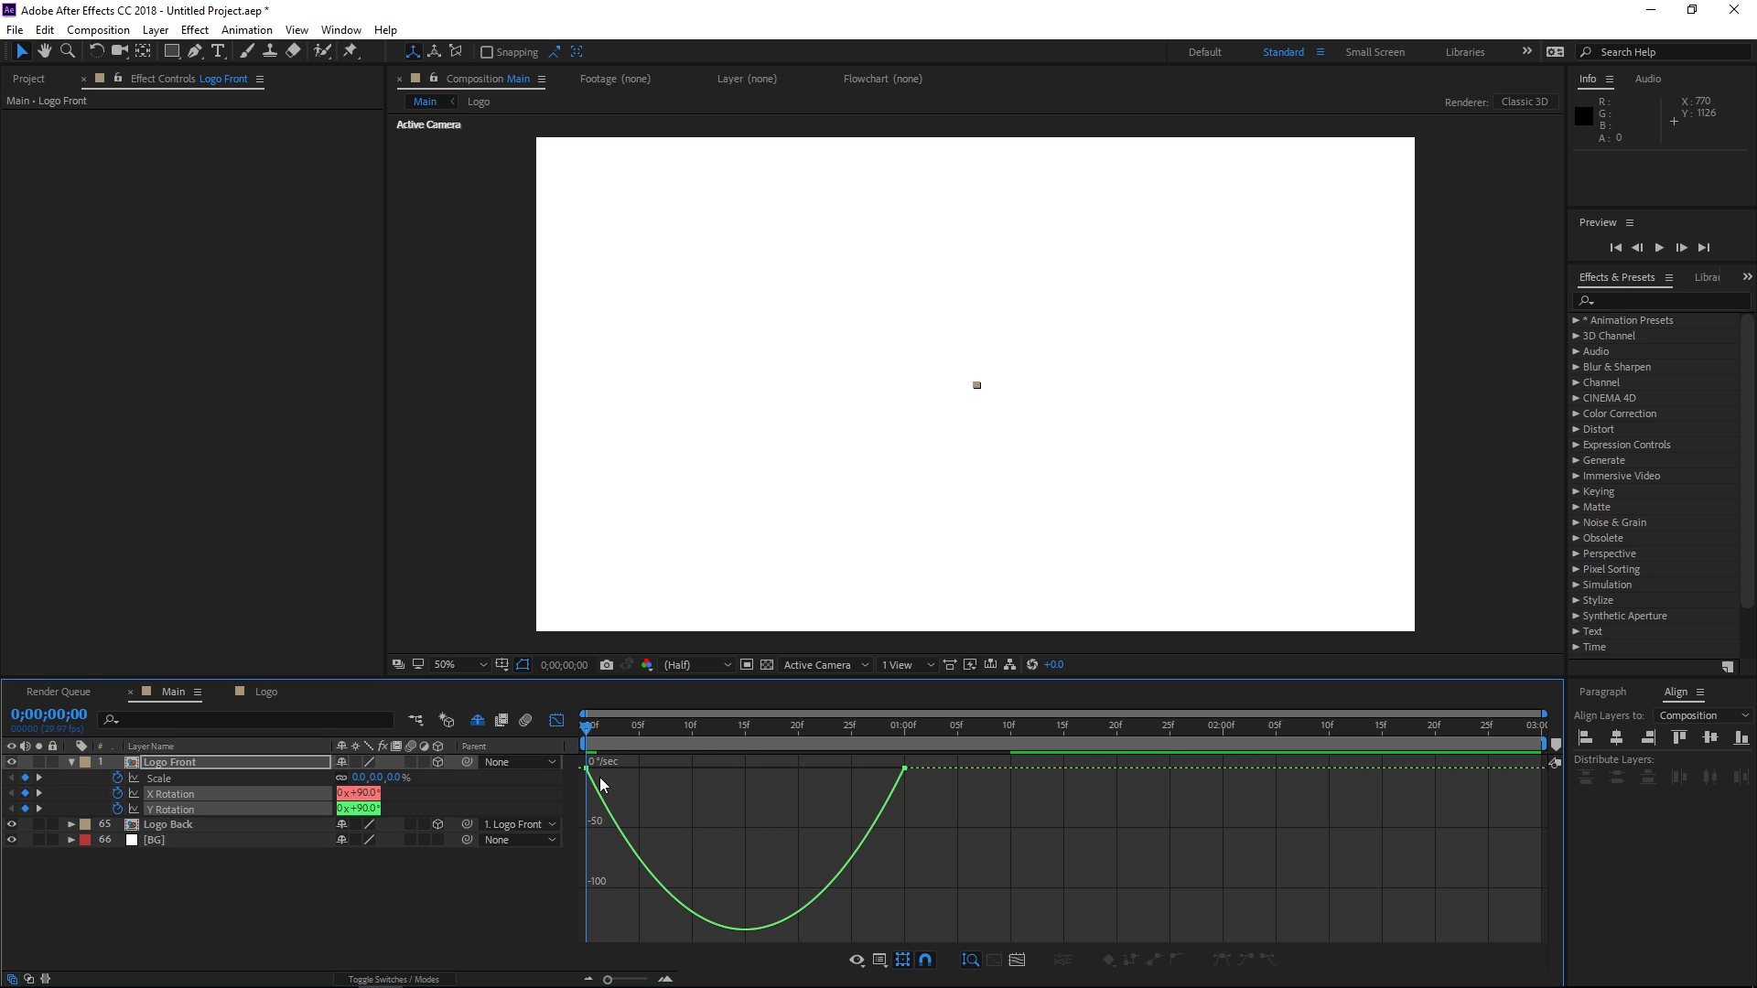
pyautogui.click(591, 805)
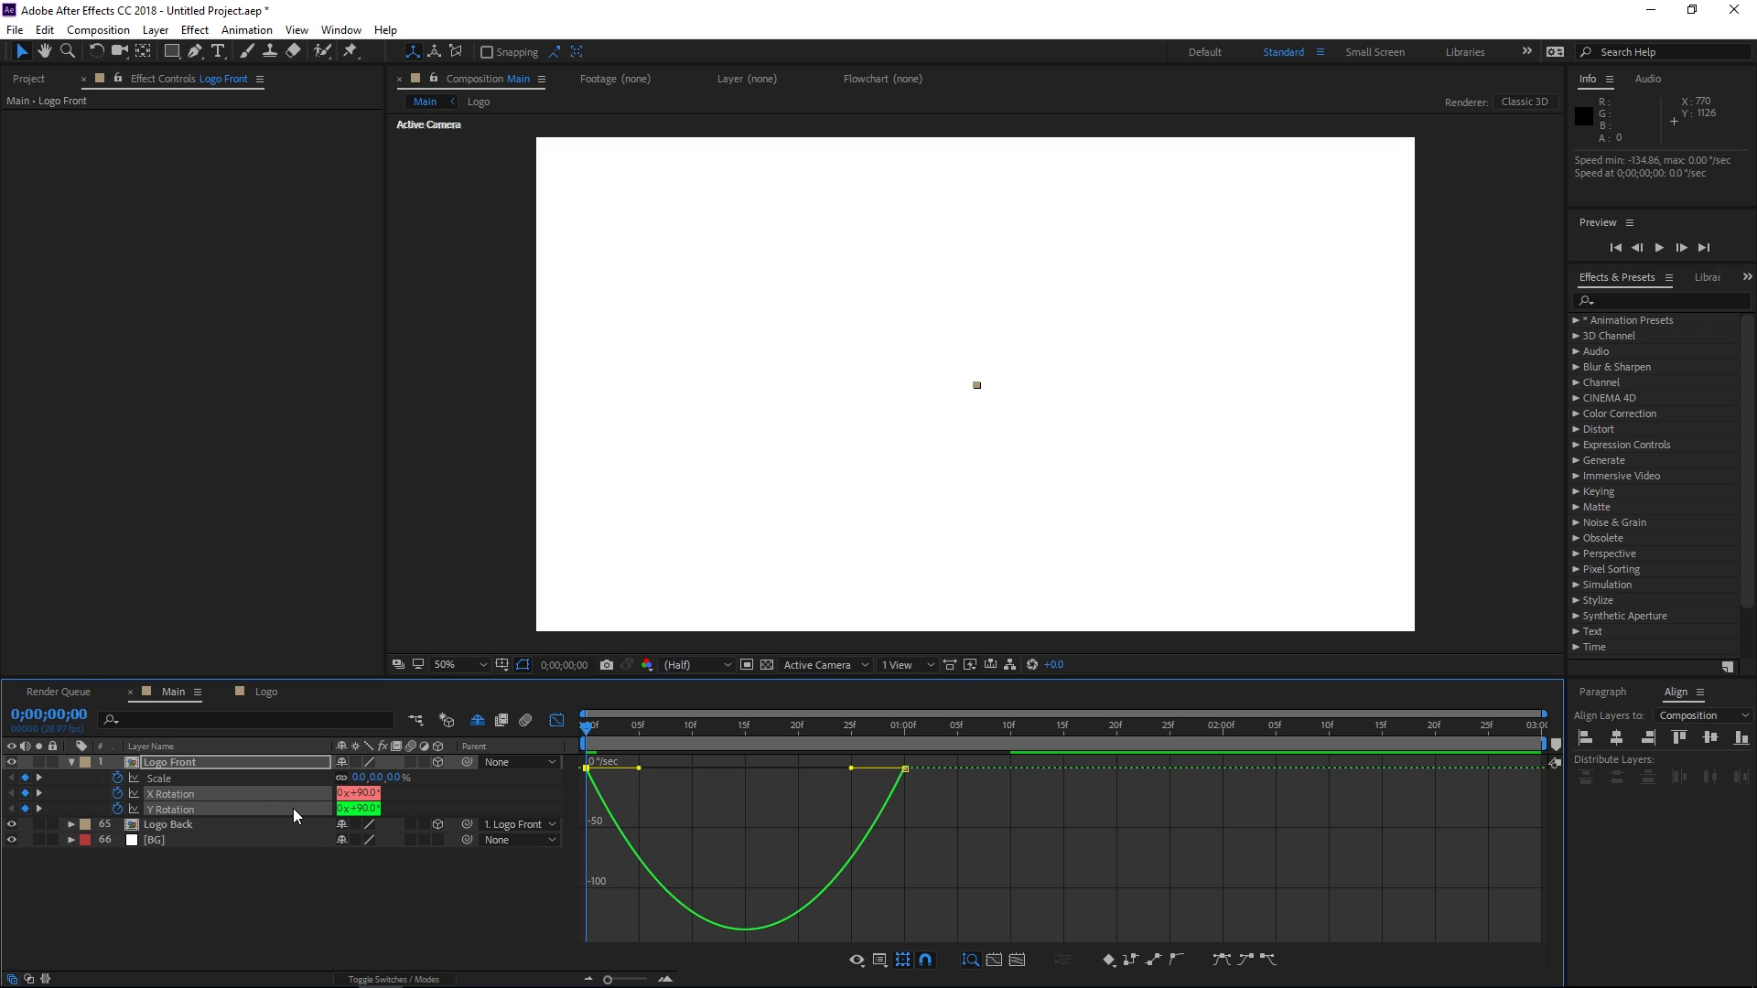
pyautogui.click(414, 811)
pyautogui.click(260, 807)
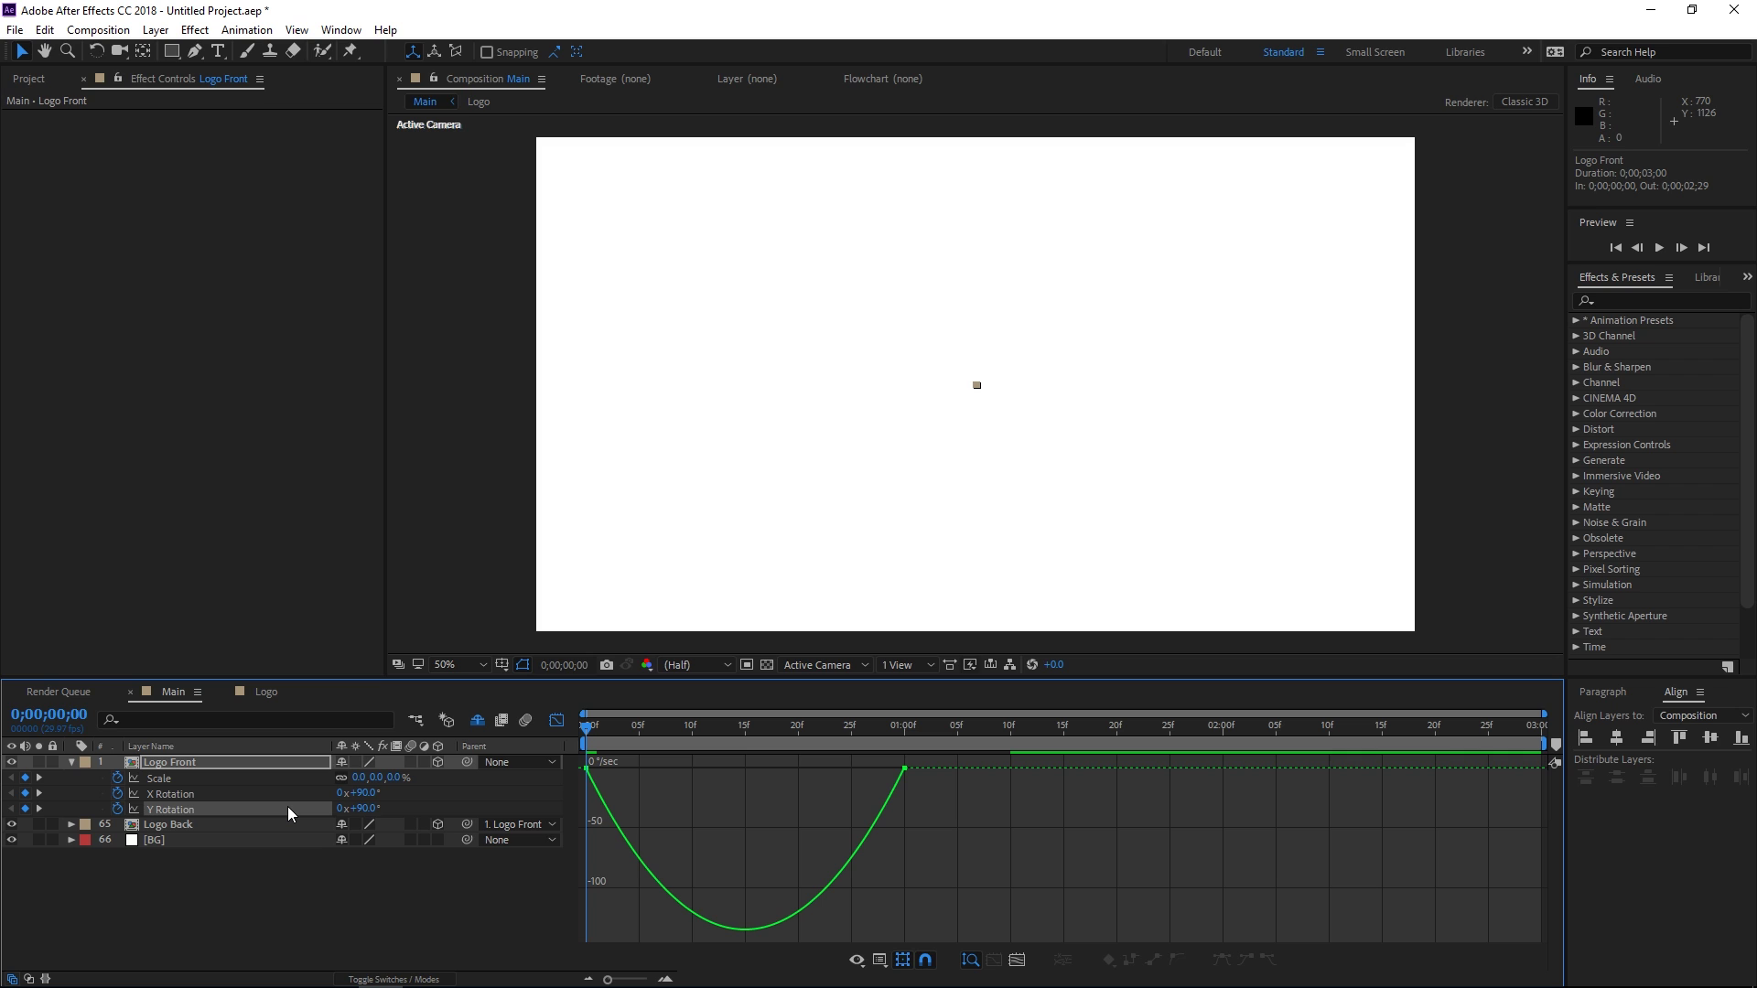
pyautogui.click(596, 768)
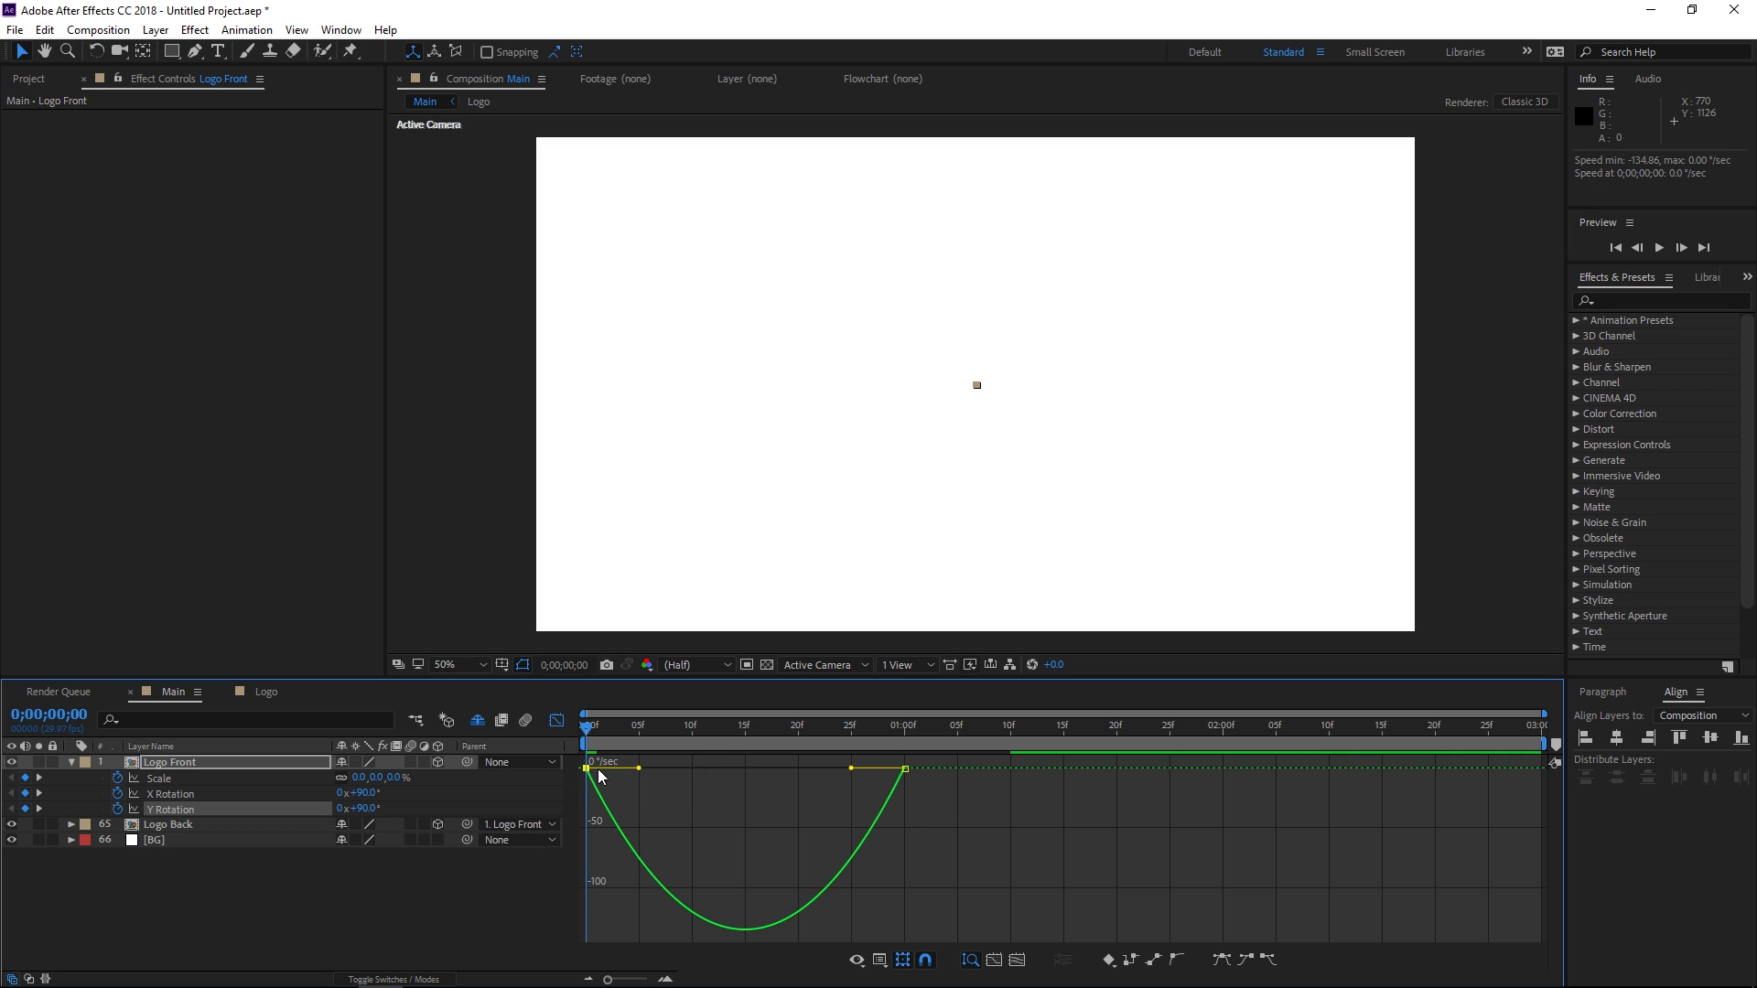
pyautogui.moveTo(640, 768); pyautogui.dragTo(625, 769)
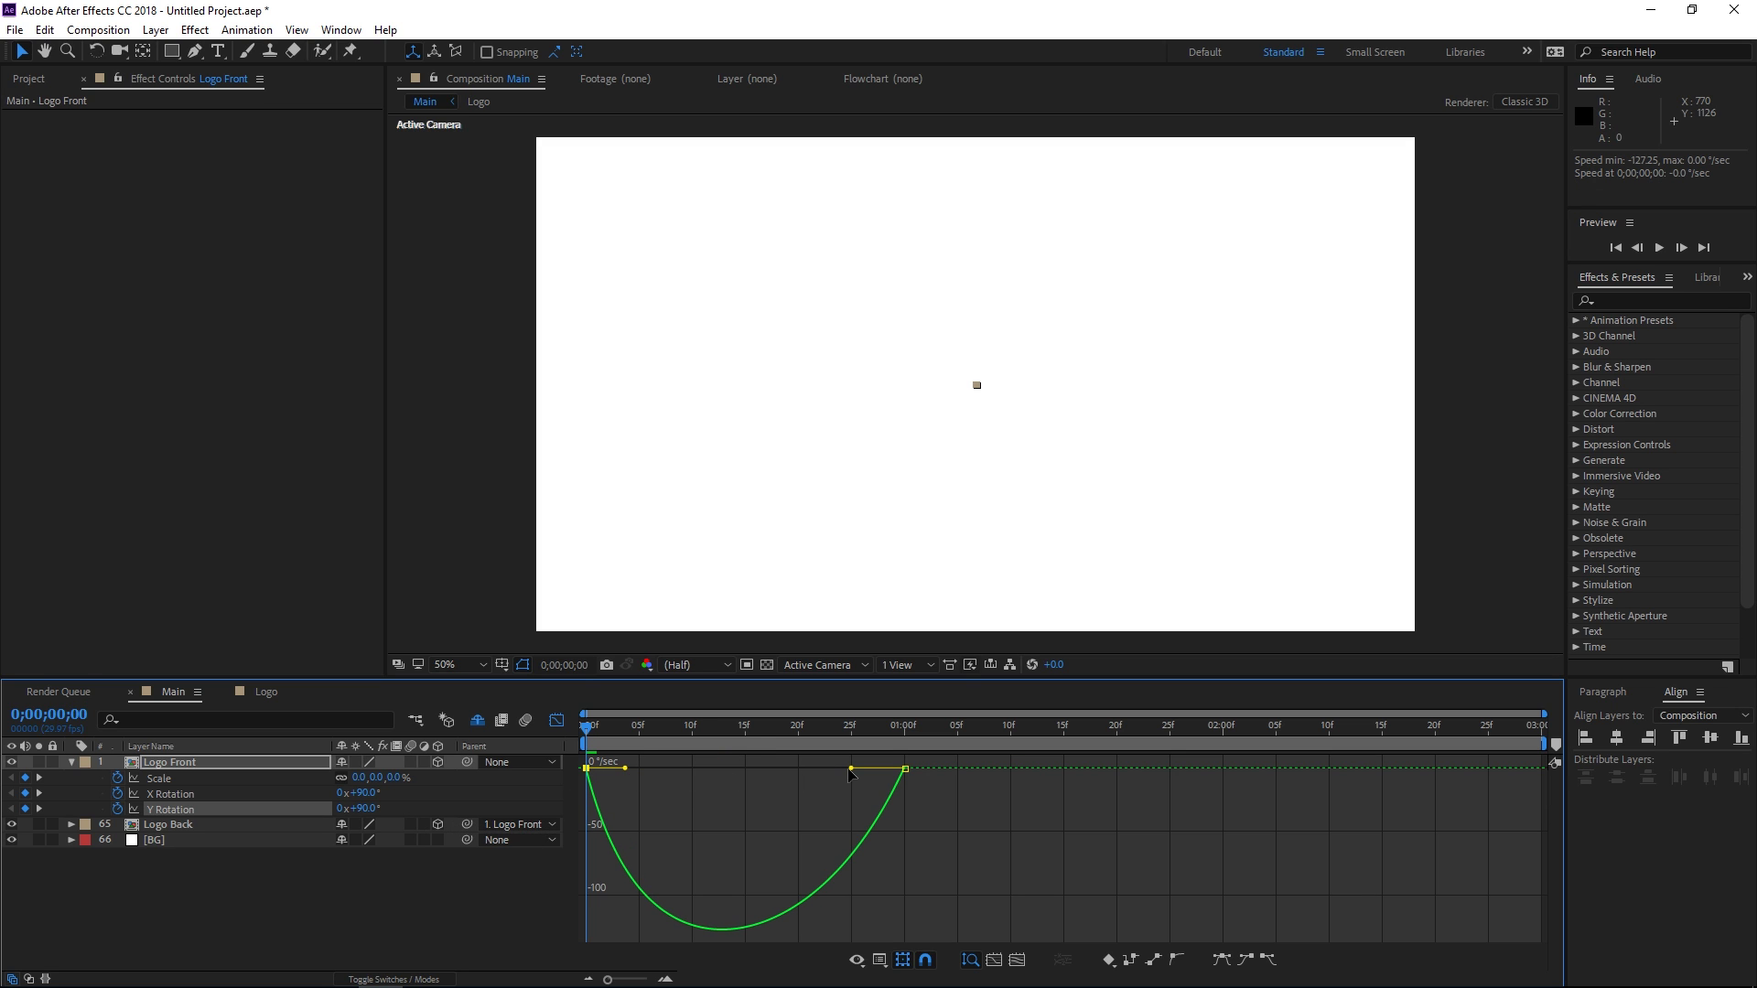
pyautogui.moveTo(846, 772); pyautogui.dragTo(787, 777)
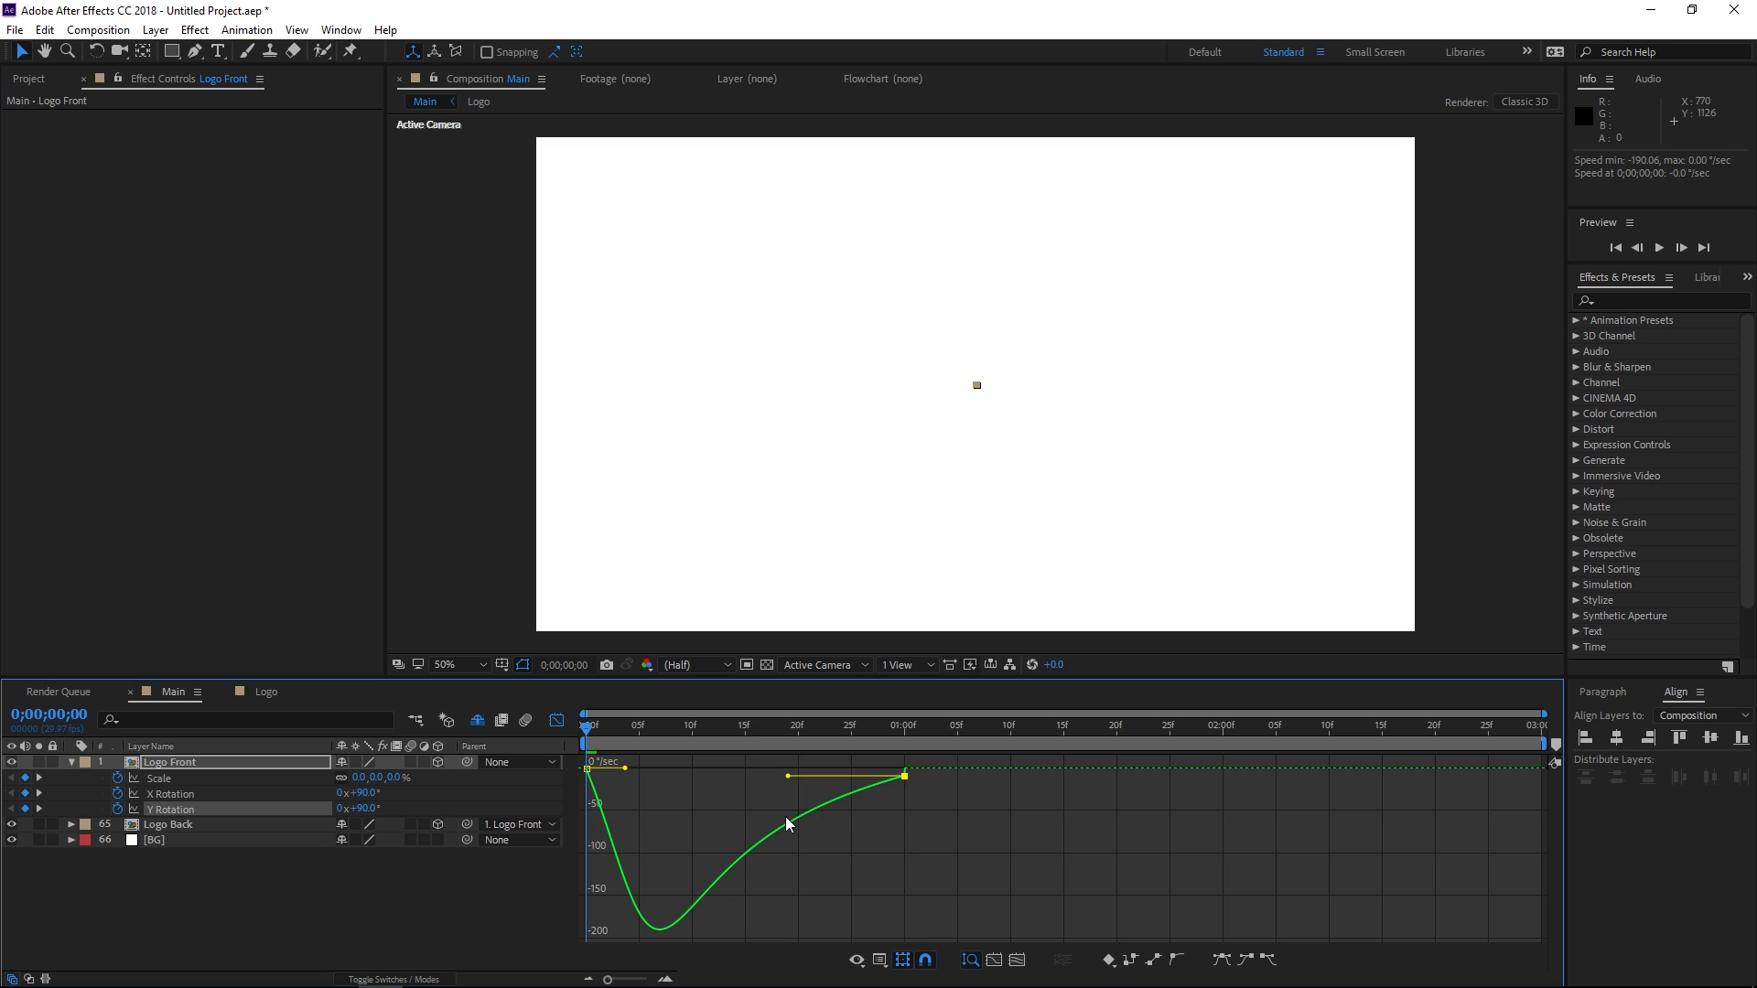
pyautogui.moveTo(909, 778); pyautogui.dragTo(908, 767)
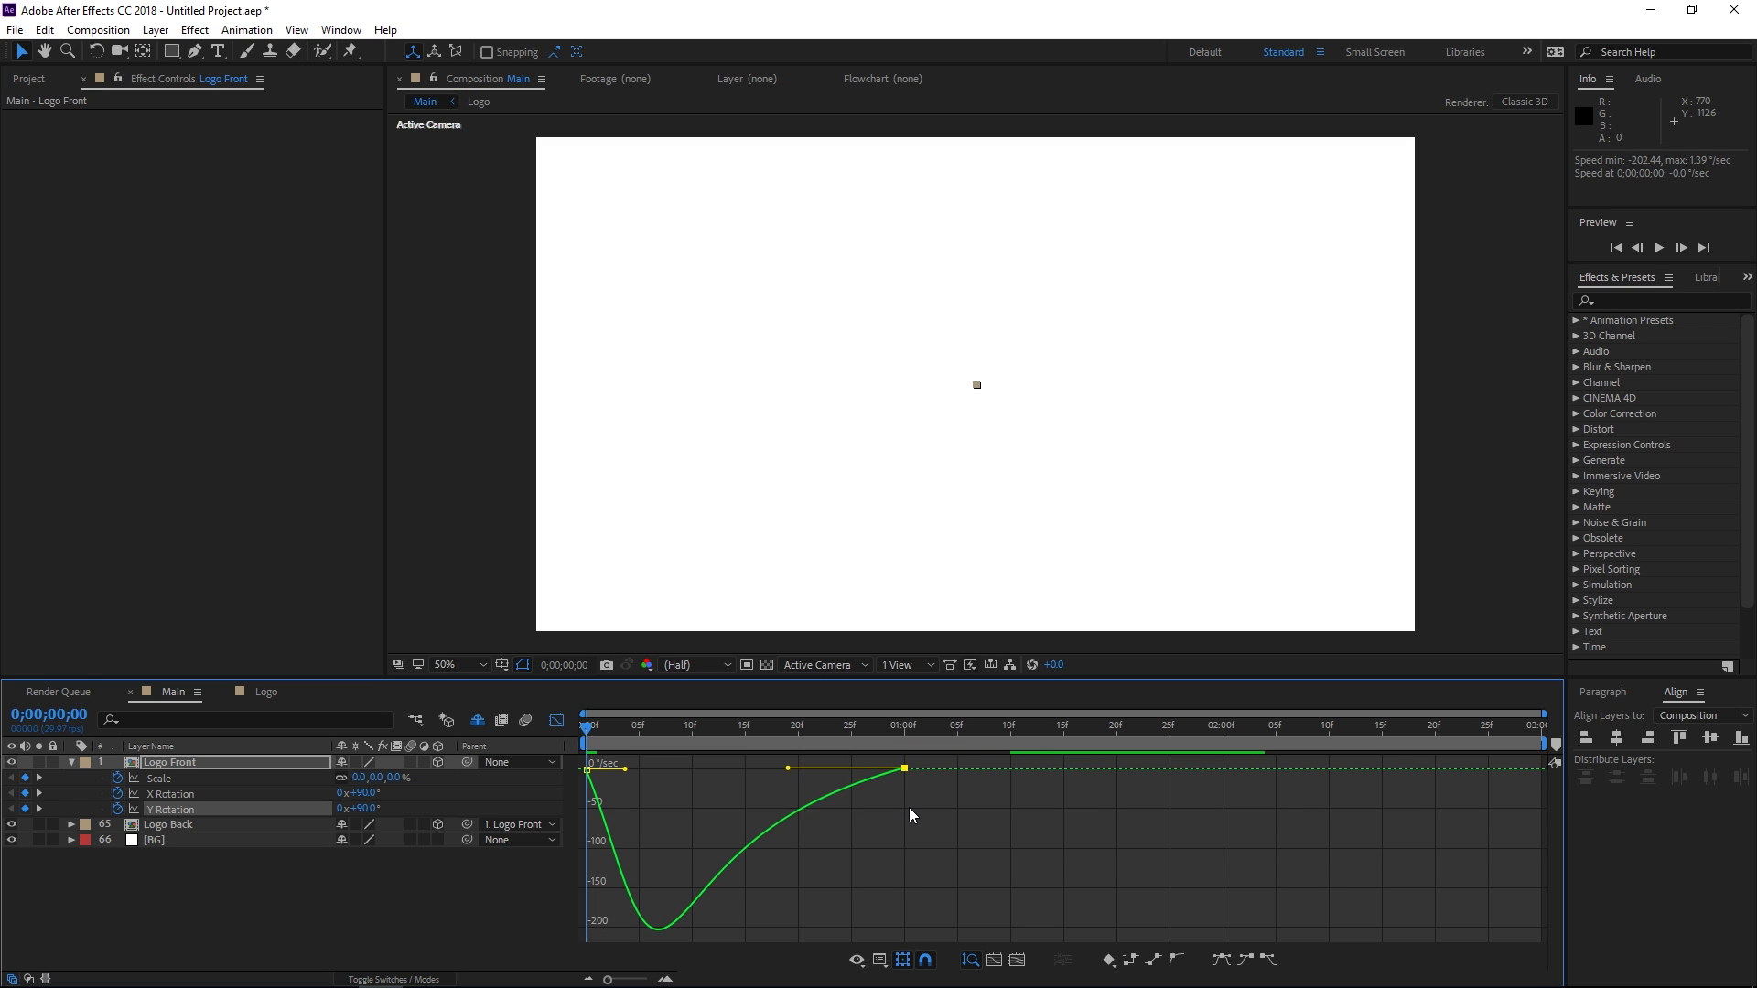
pyautogui.hotkey('ctrl', 'z')
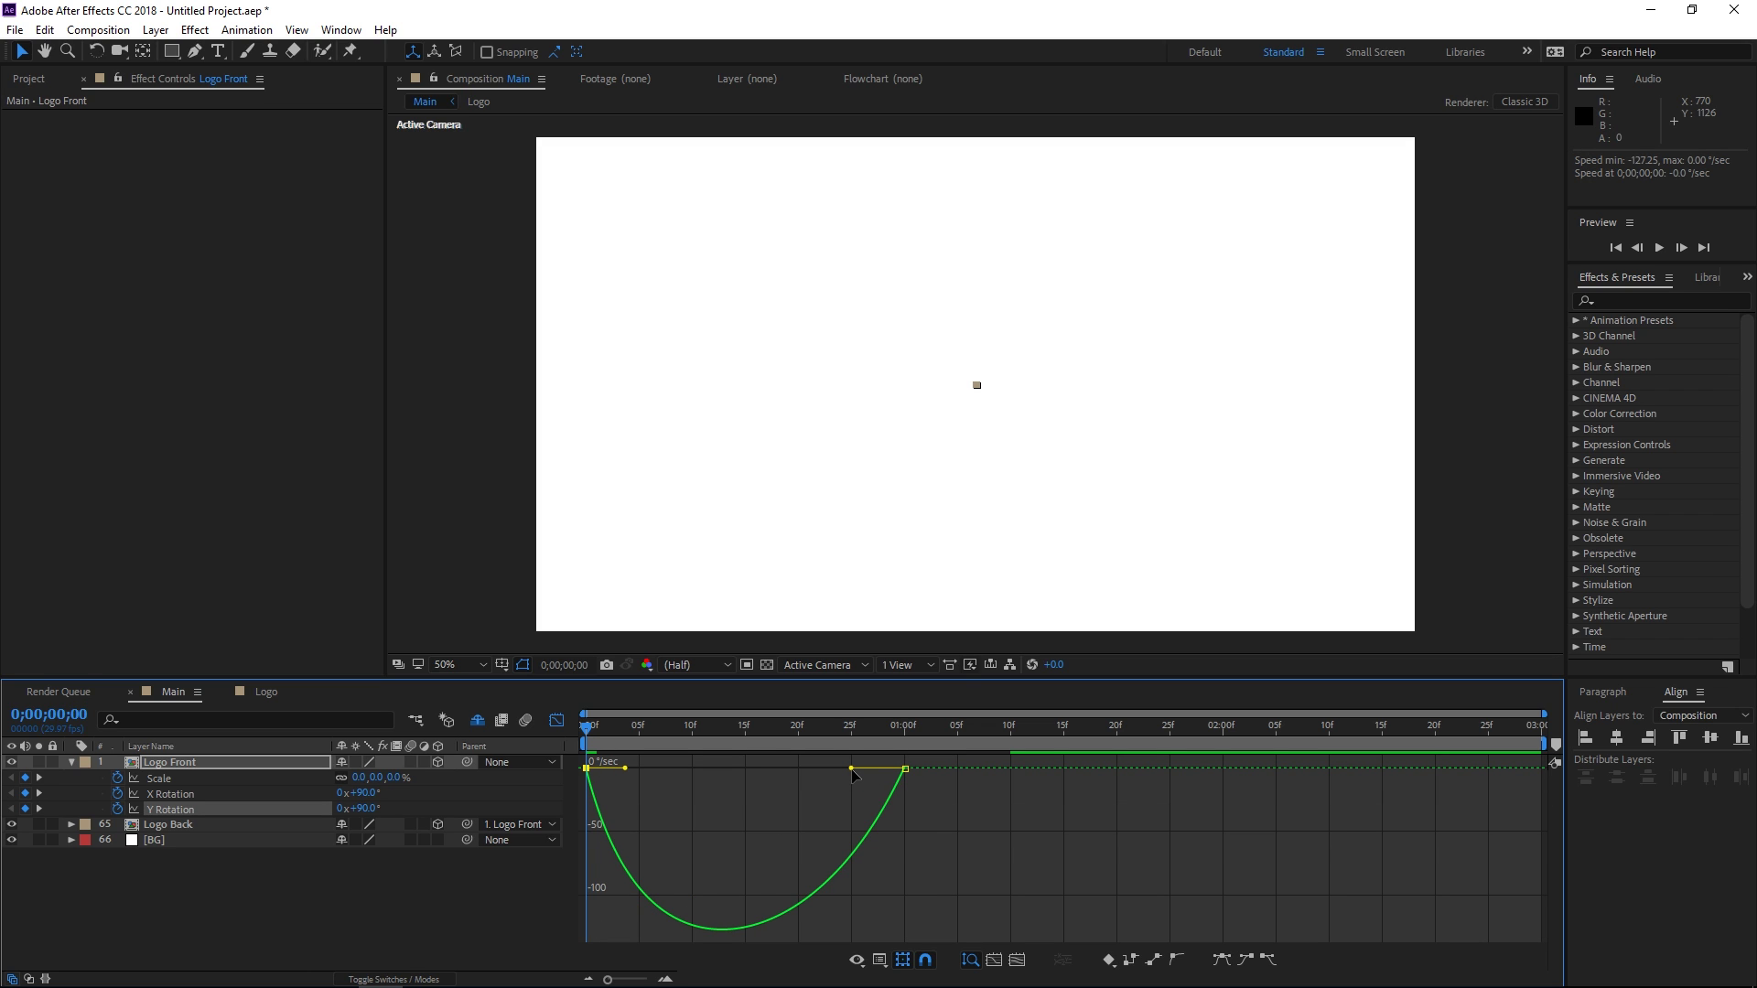
# Step: Lengthen the incoming ease of Y Rotation's last keyframe and the outgoing ease of X Rotation's first keyframe in the speed graph
pyautogui.moveTo(852, 770); pyautogui.dragTo(783, 769)
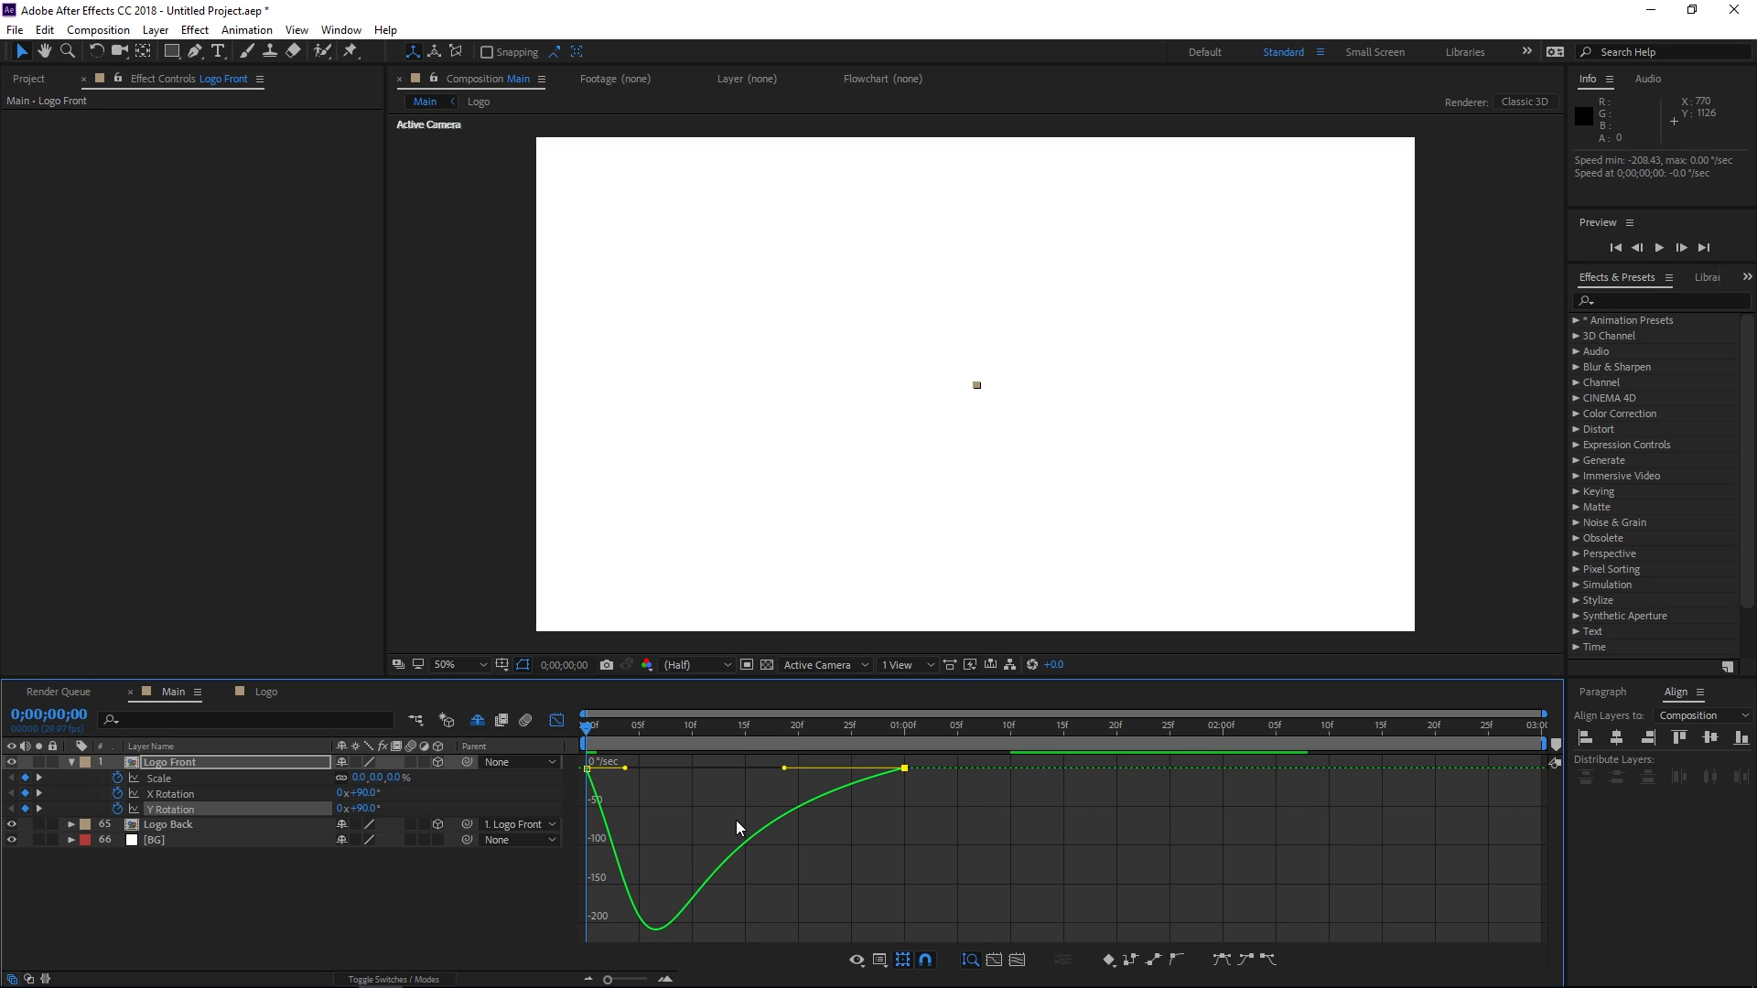
pyautogui.click(214, 793)
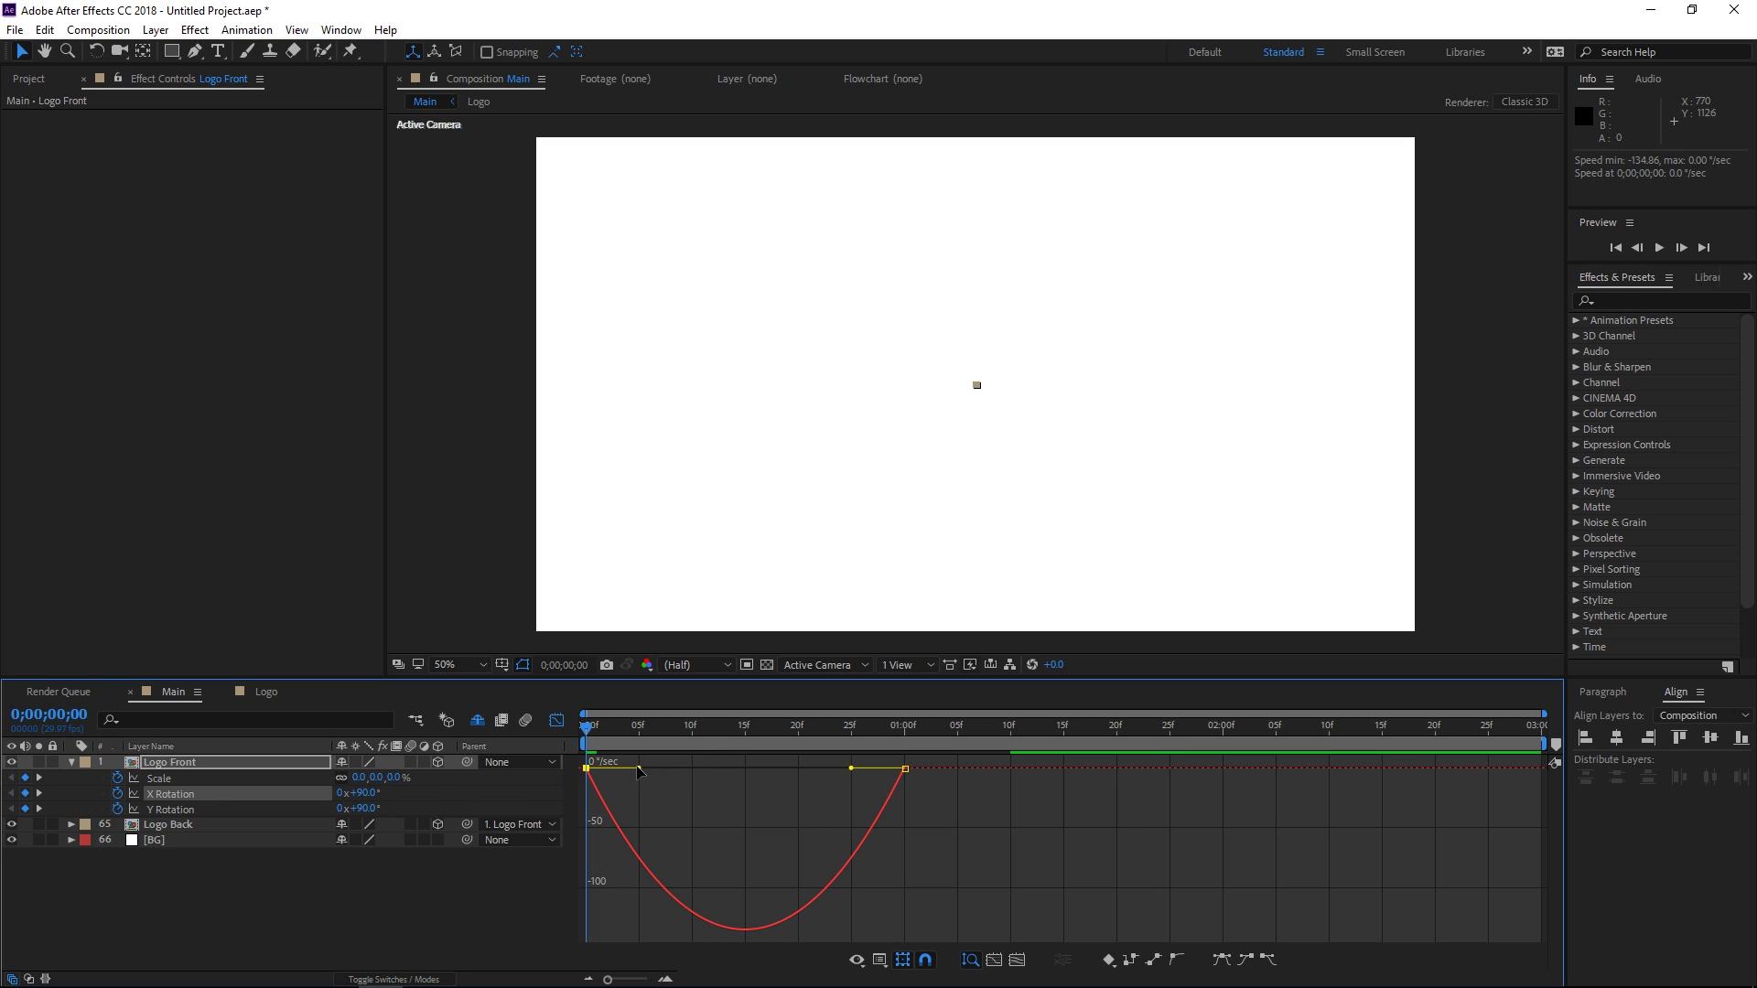
pyautogui.moveTo(638, 768); pyautogui.dragTo(709, 769)
pyautogui.click(556, 721)
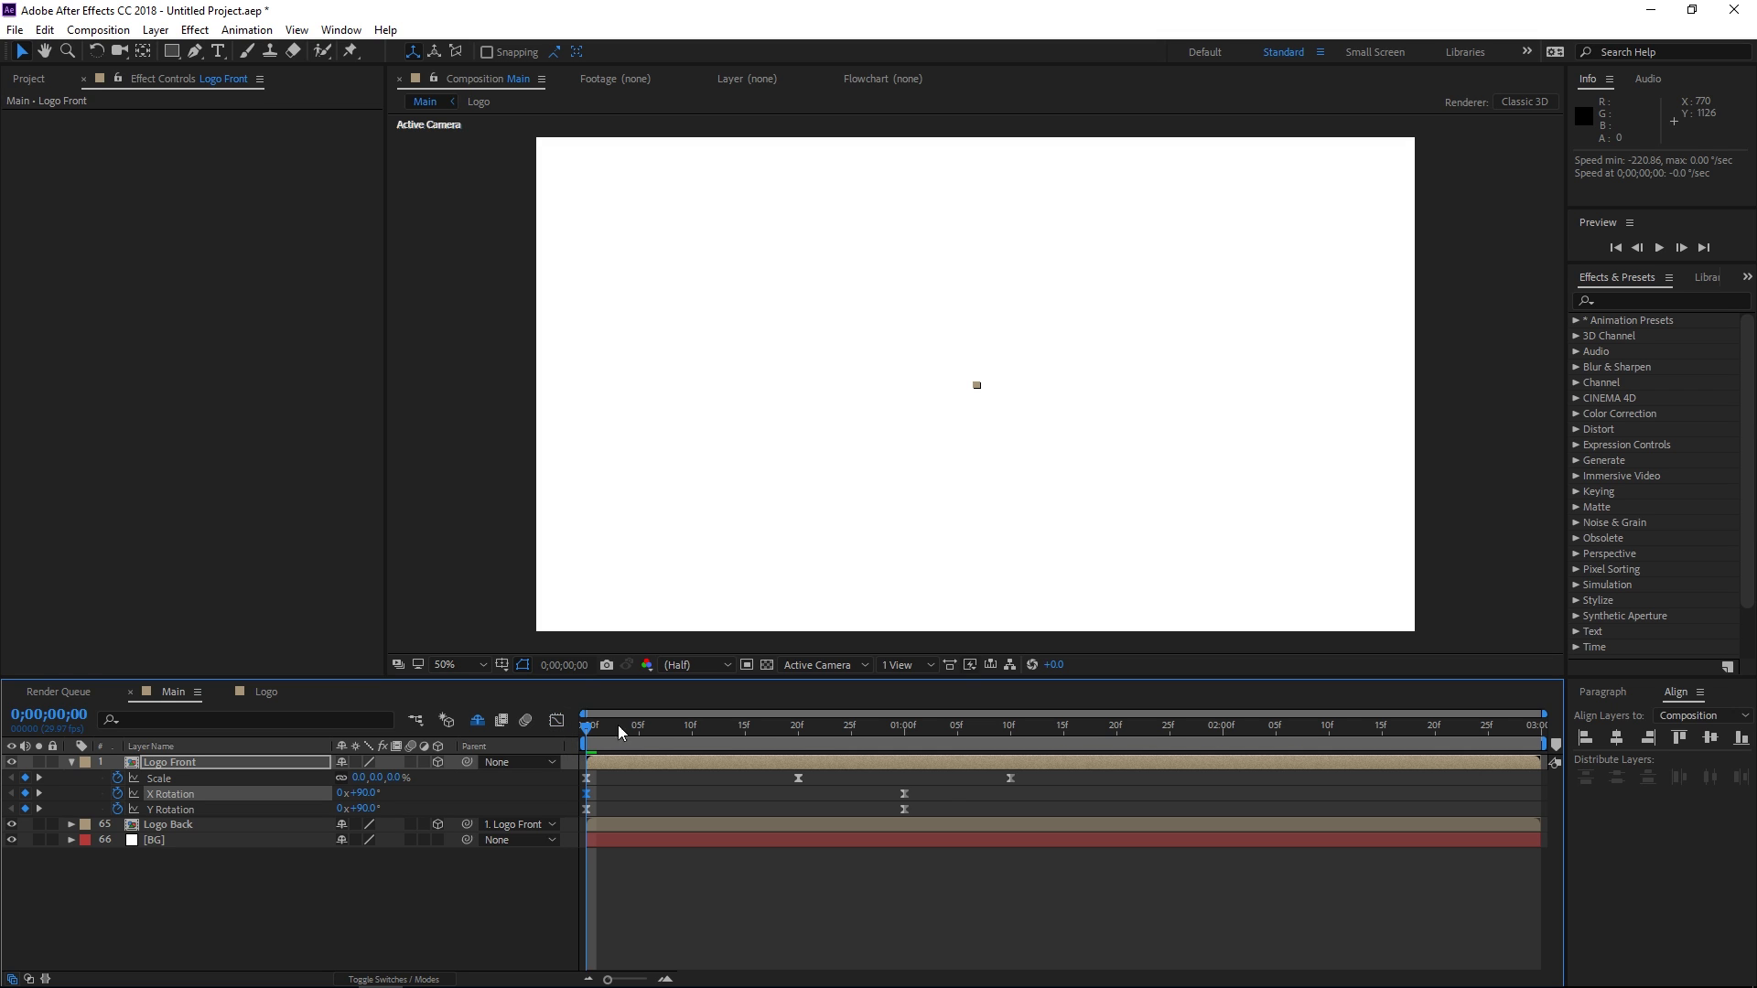
# Step: Reshape Scale's speed curve by lengthening the incoming ease at 0;00;00;20 and shortening the first keyframe's outgoing ease, and preview the animation
pyautogui.click(1010, 778)
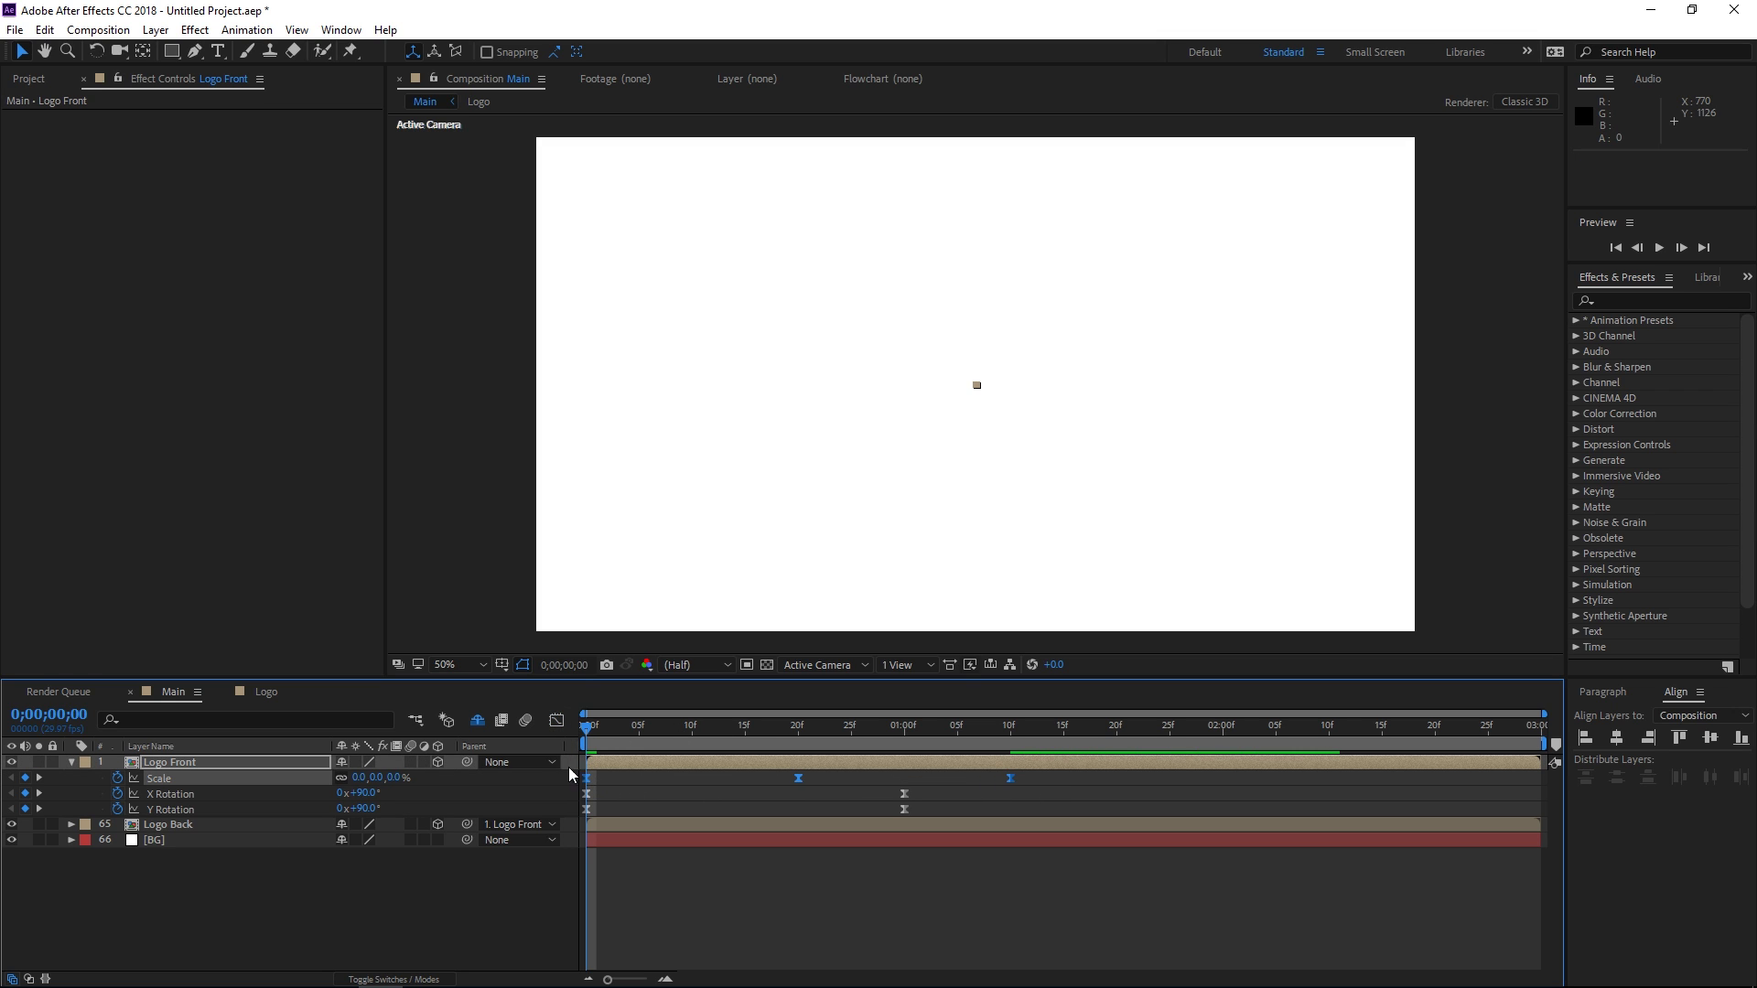
pyautogui.click(557, 721)
pyautogui.click(731, 794)
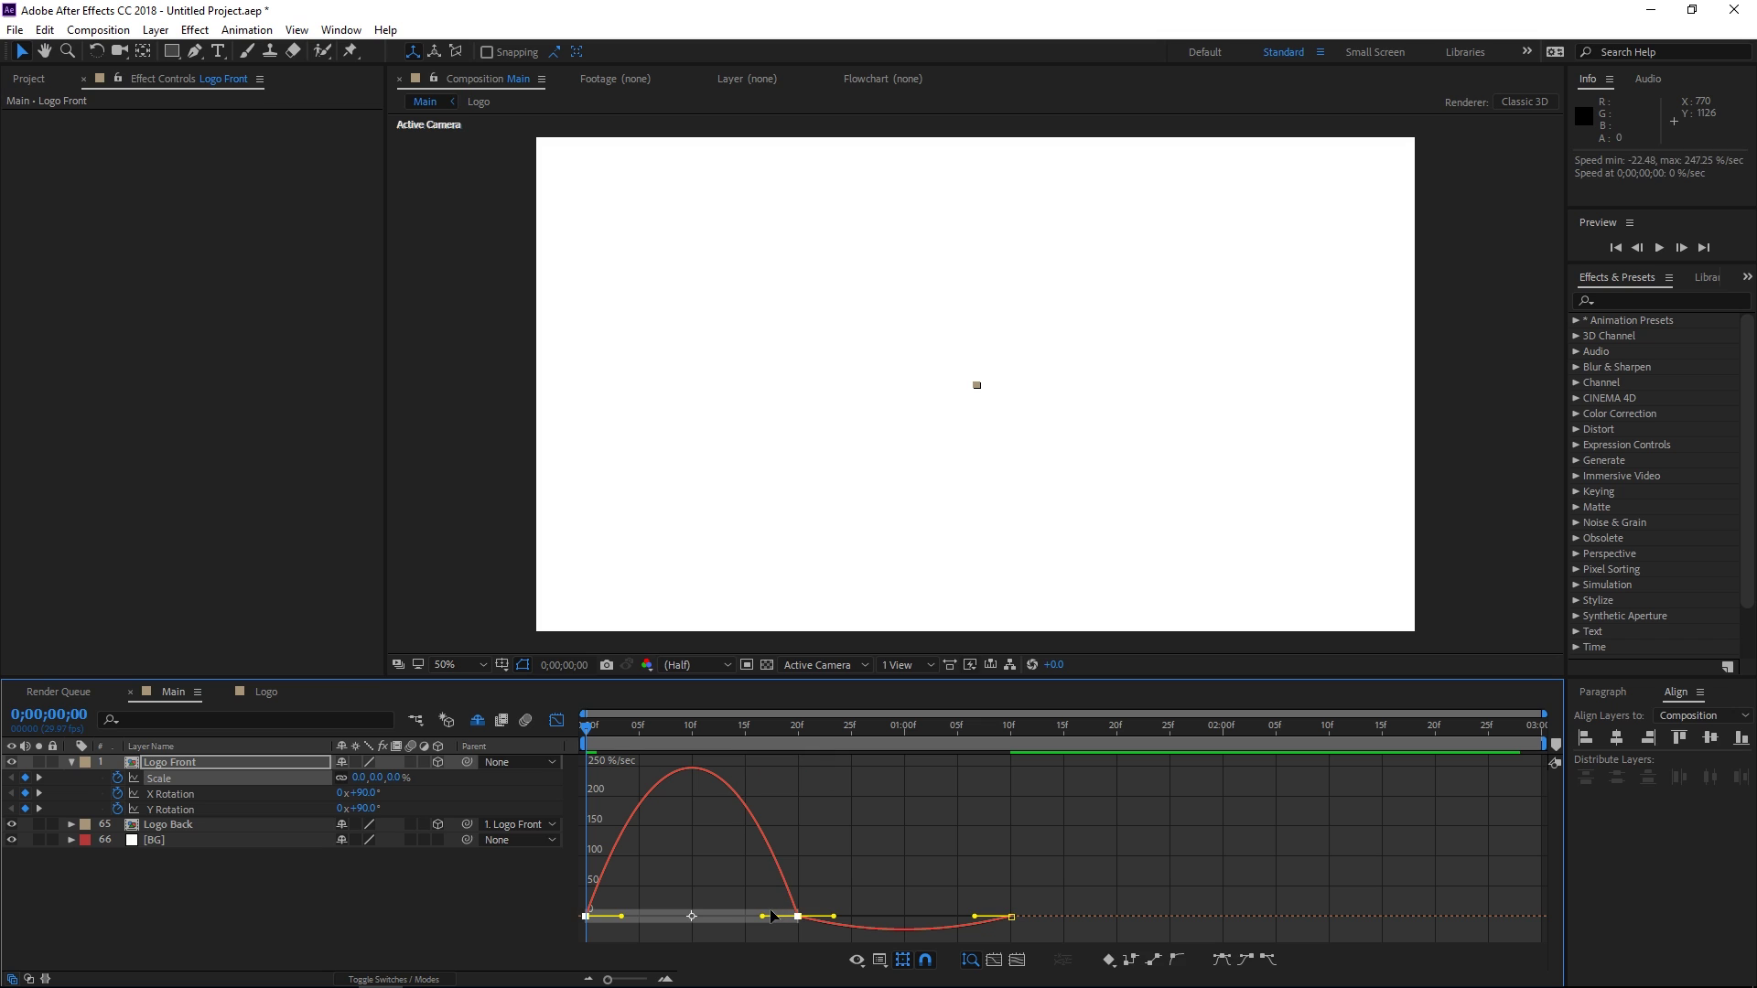
pyautogui.moveTo(762, 915); pyautogui.dragTo(732, 914)
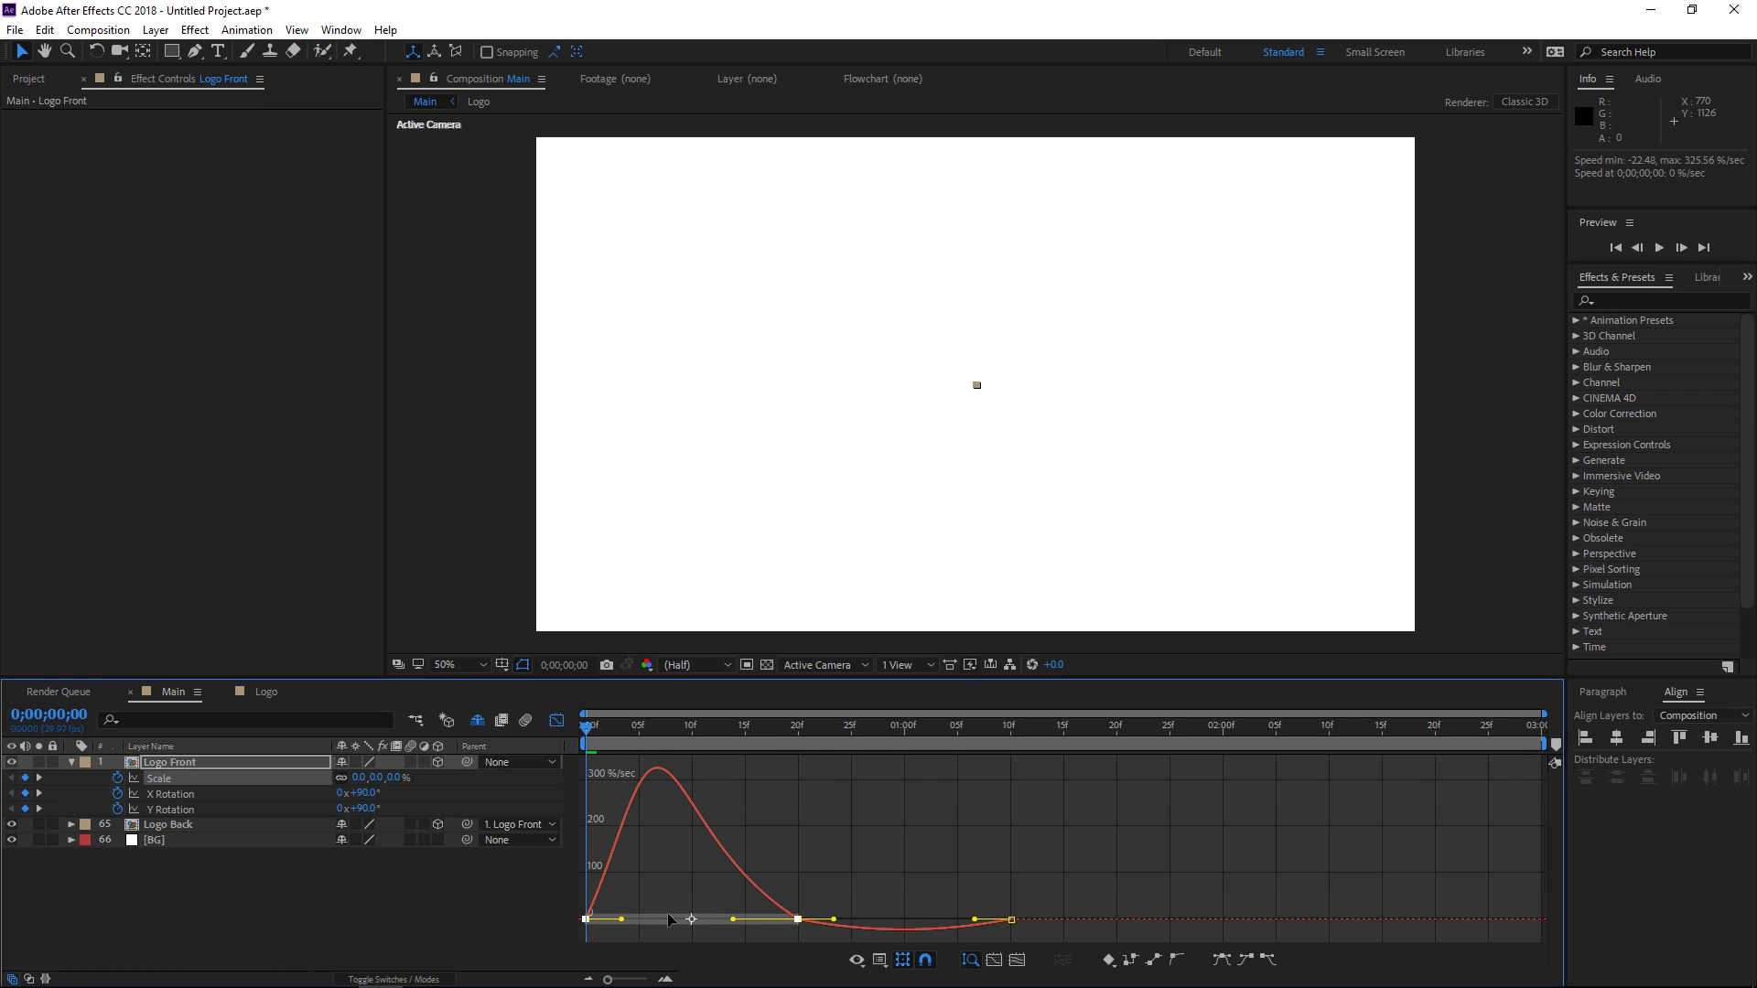
pyautogui.moveTo(621, 919); pyautogui.dragTo(609, 918)
pyautogui.click(810, 860)
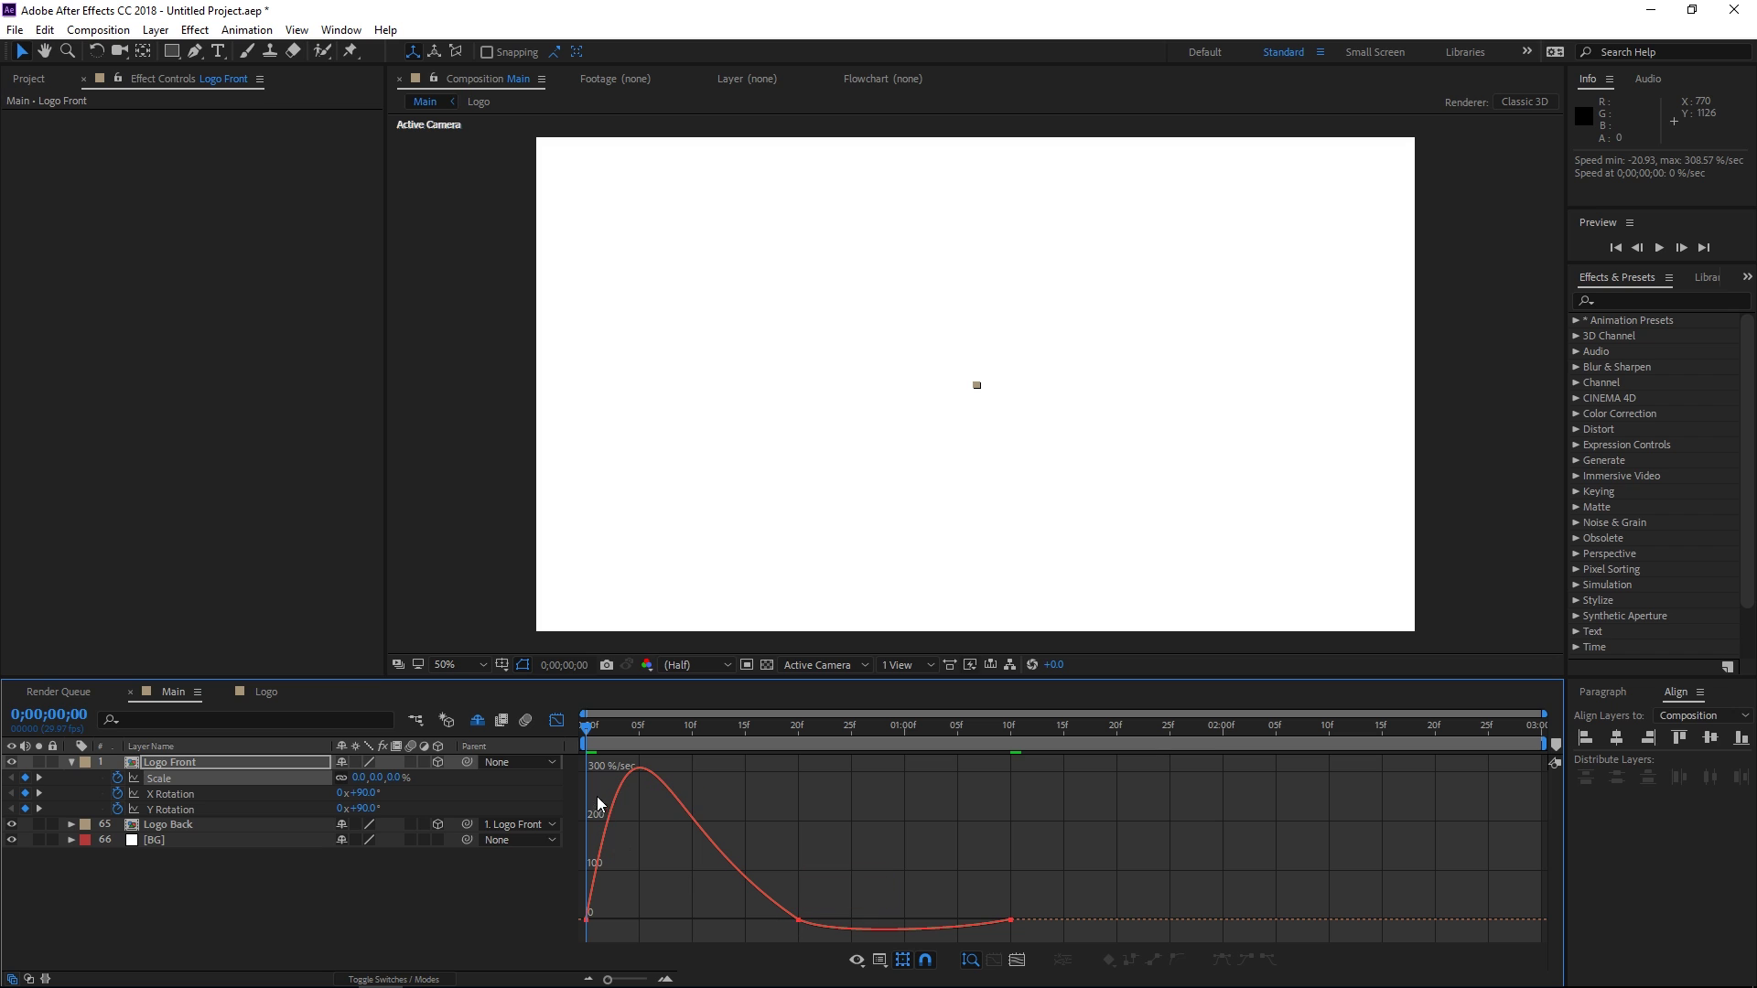
pyautogui.click(556, 721)
pyautogui.press('space')
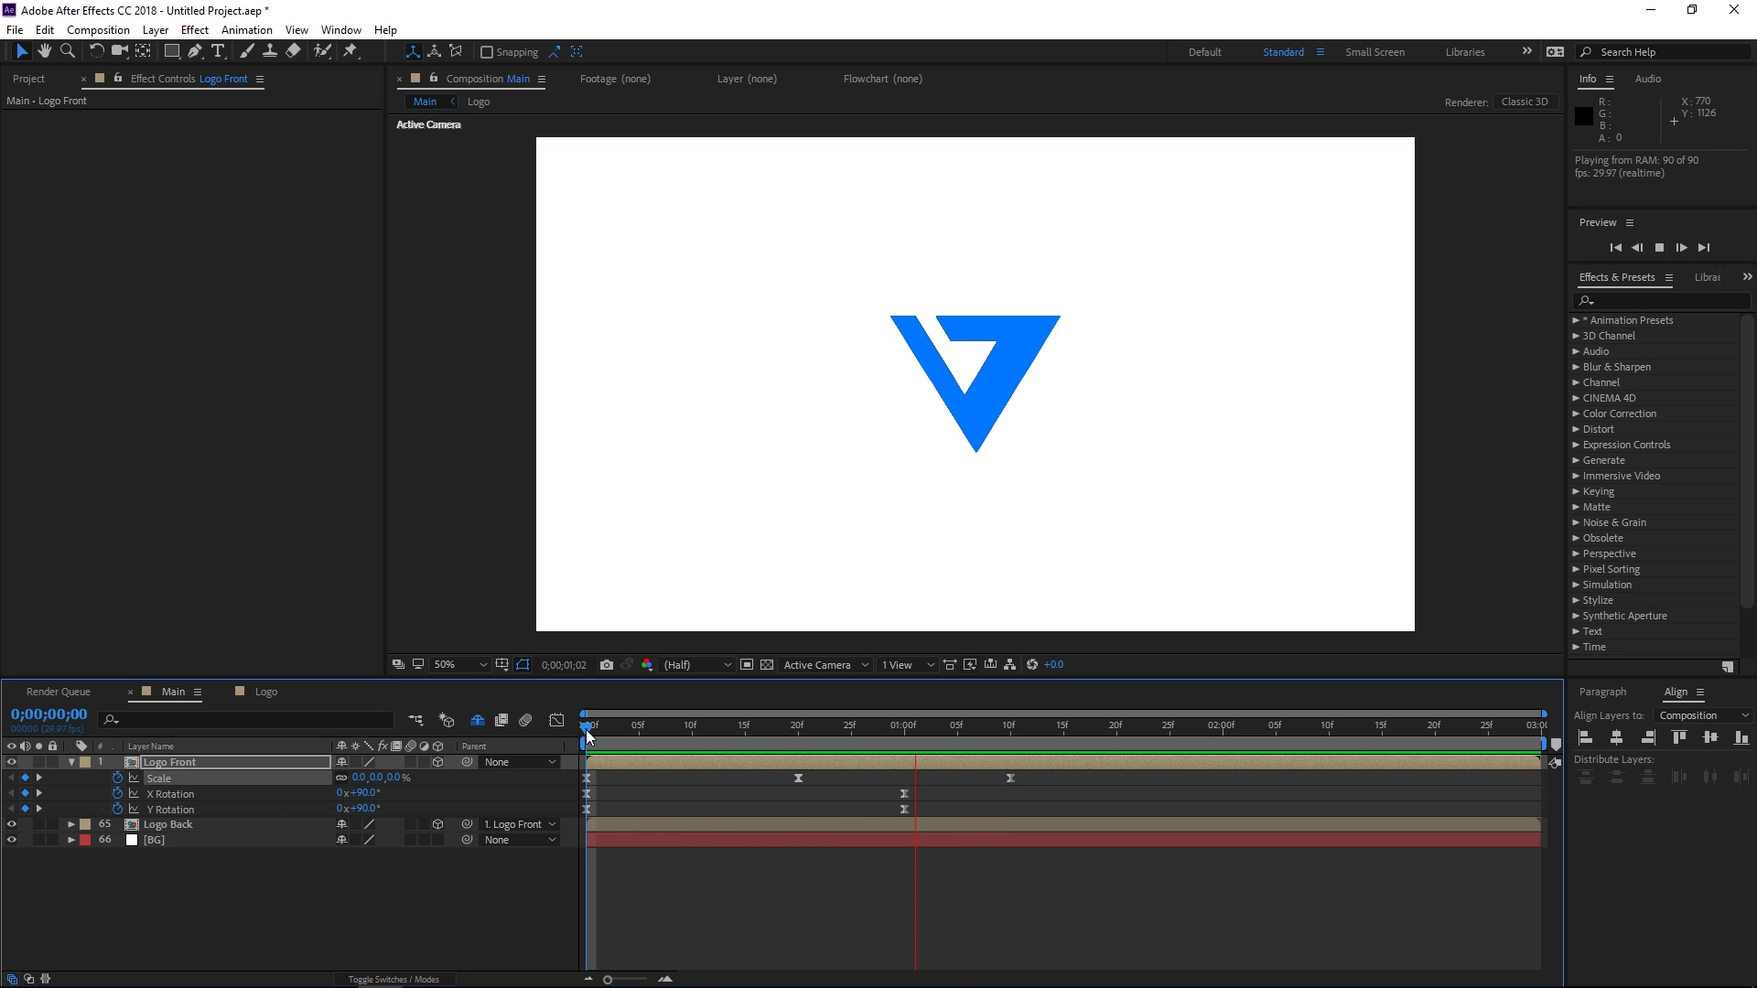
pyautogui.press('space')
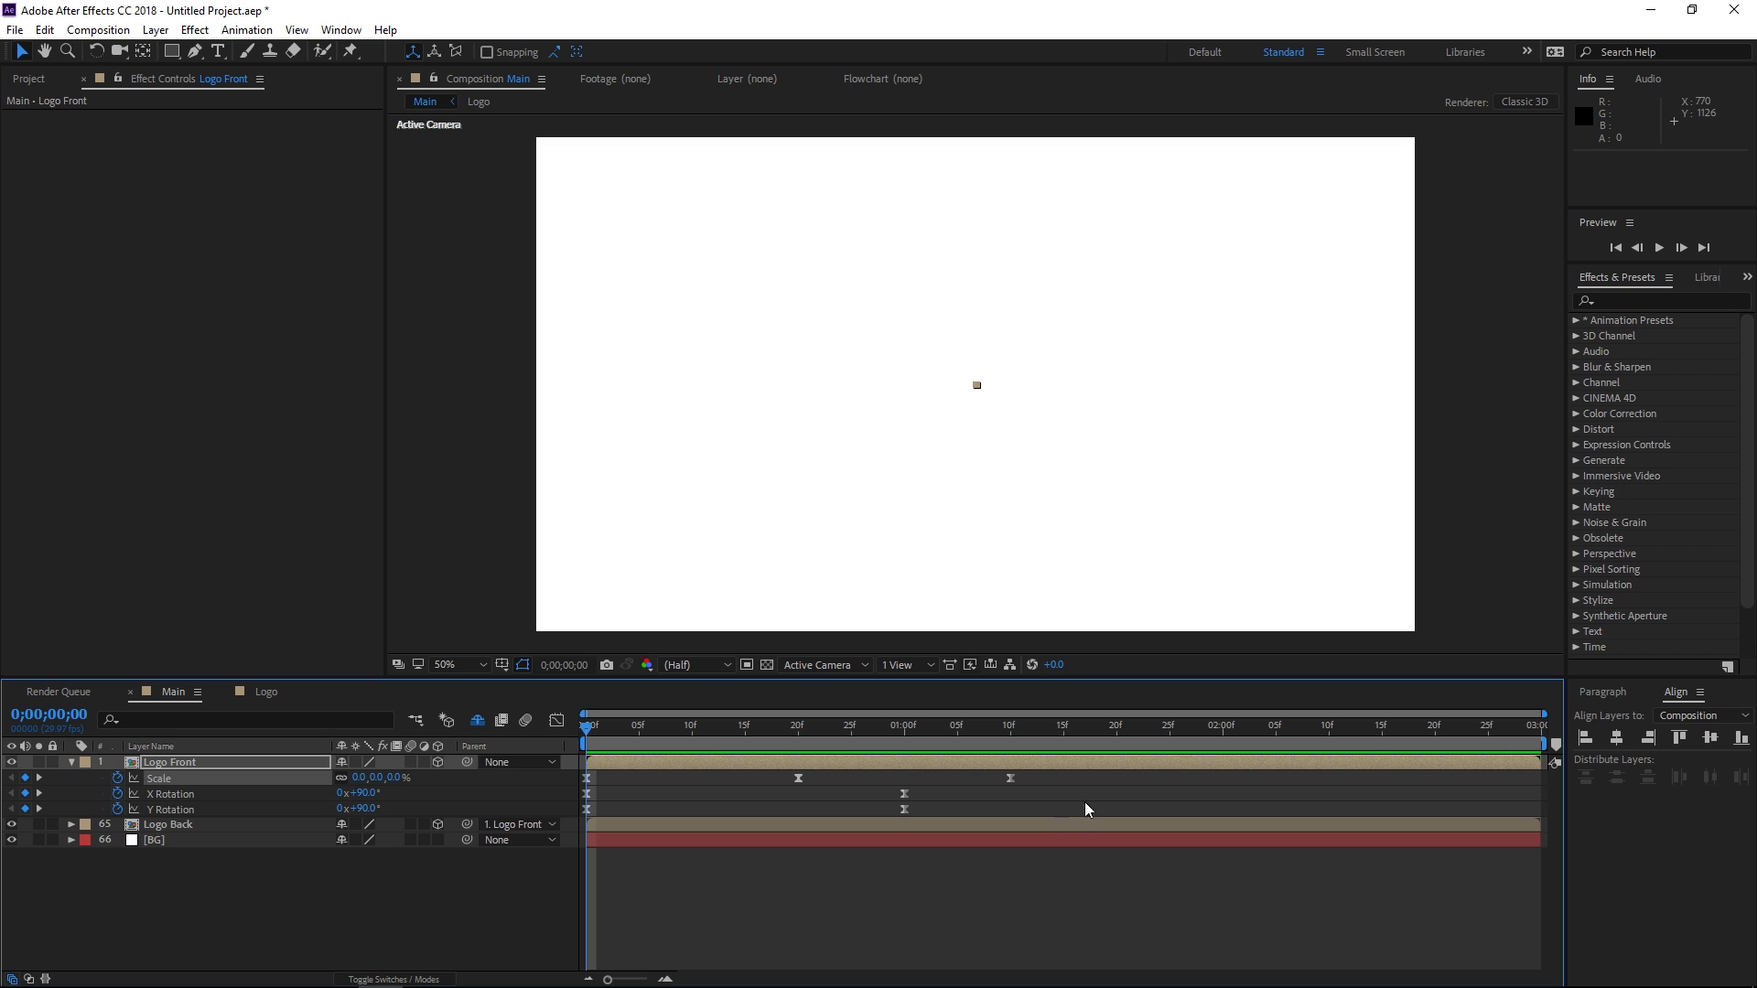
# Step: Add X Rotation keyframes to Logo Front at 0;00;02;25 and 0;00;02;10
pyautogui.moveTo(1149, 728); pyautogui.dragTo(1397, 752)
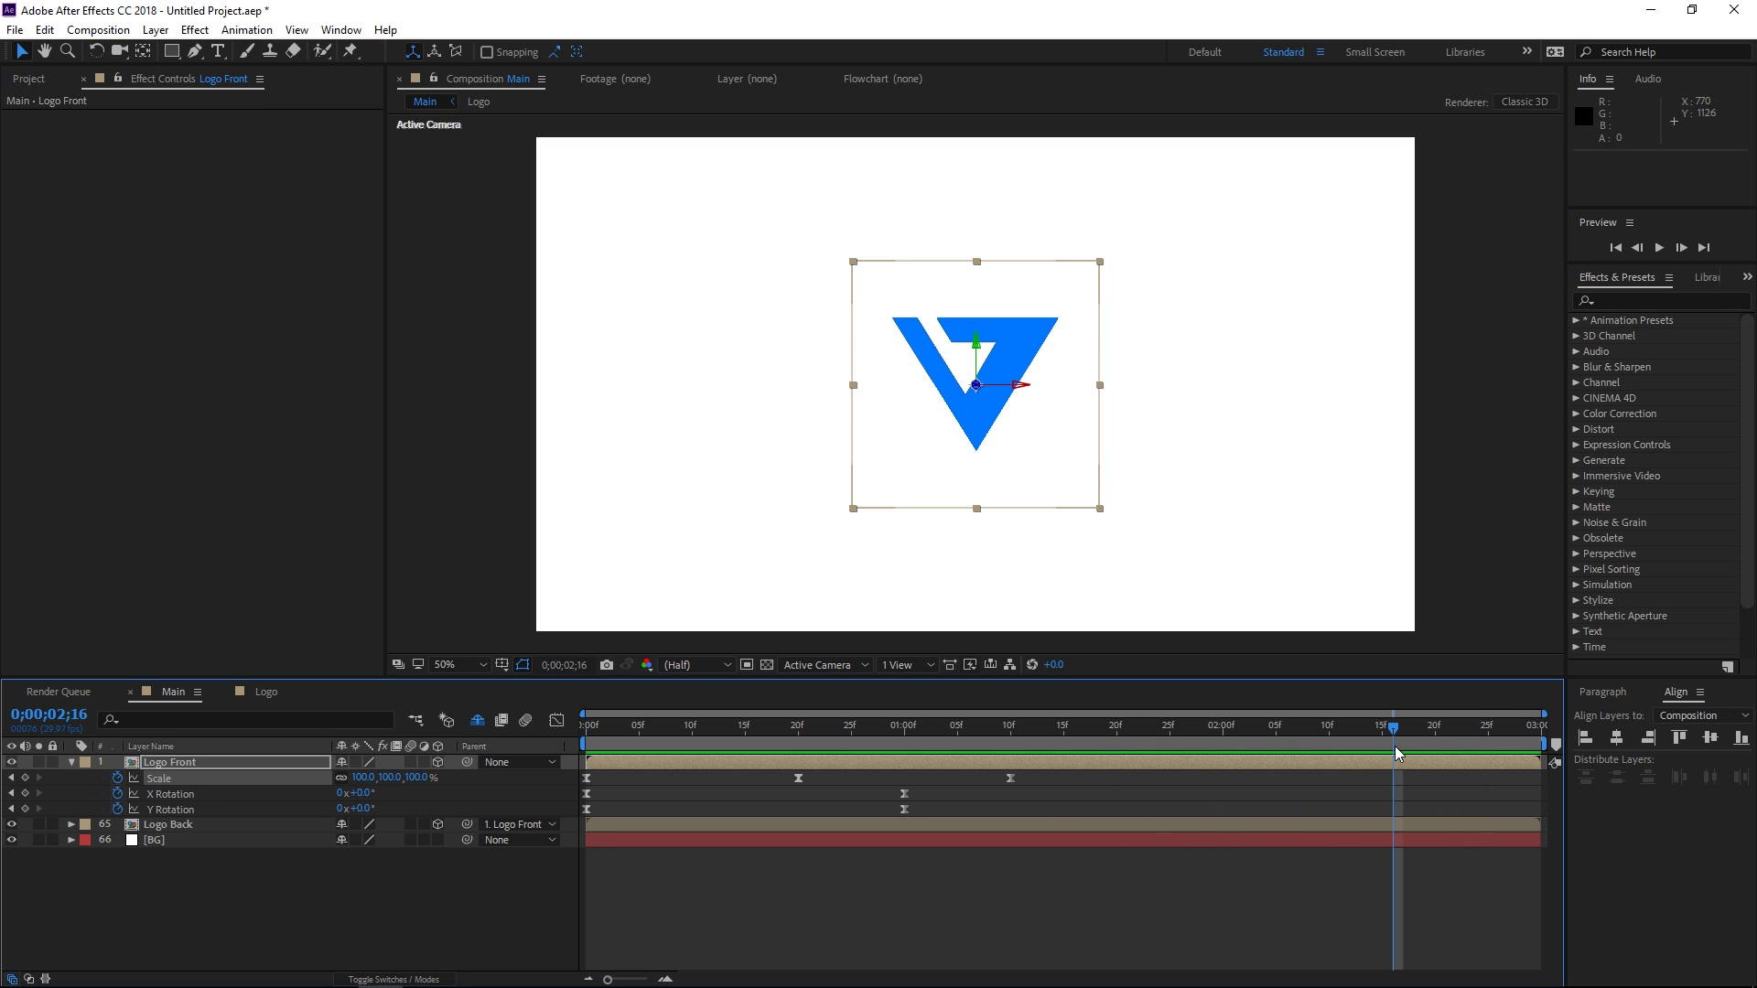
pyautogui.click(1488, 737)
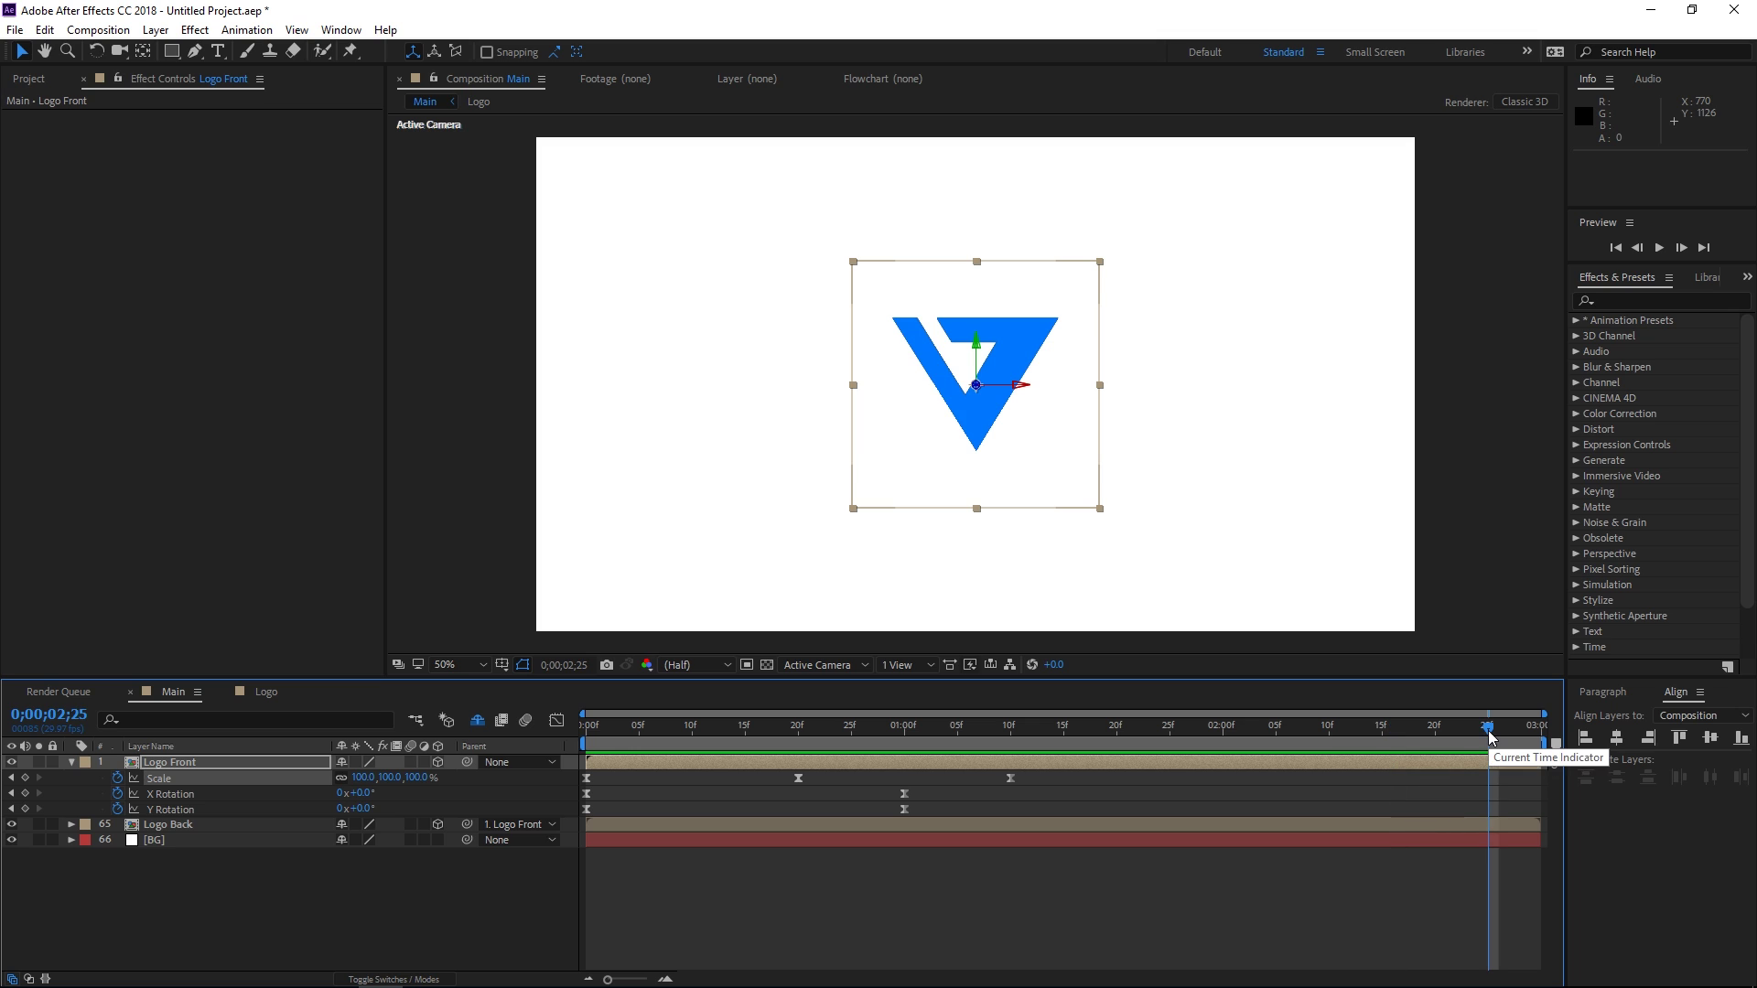
pyautogui.click(25, 794)
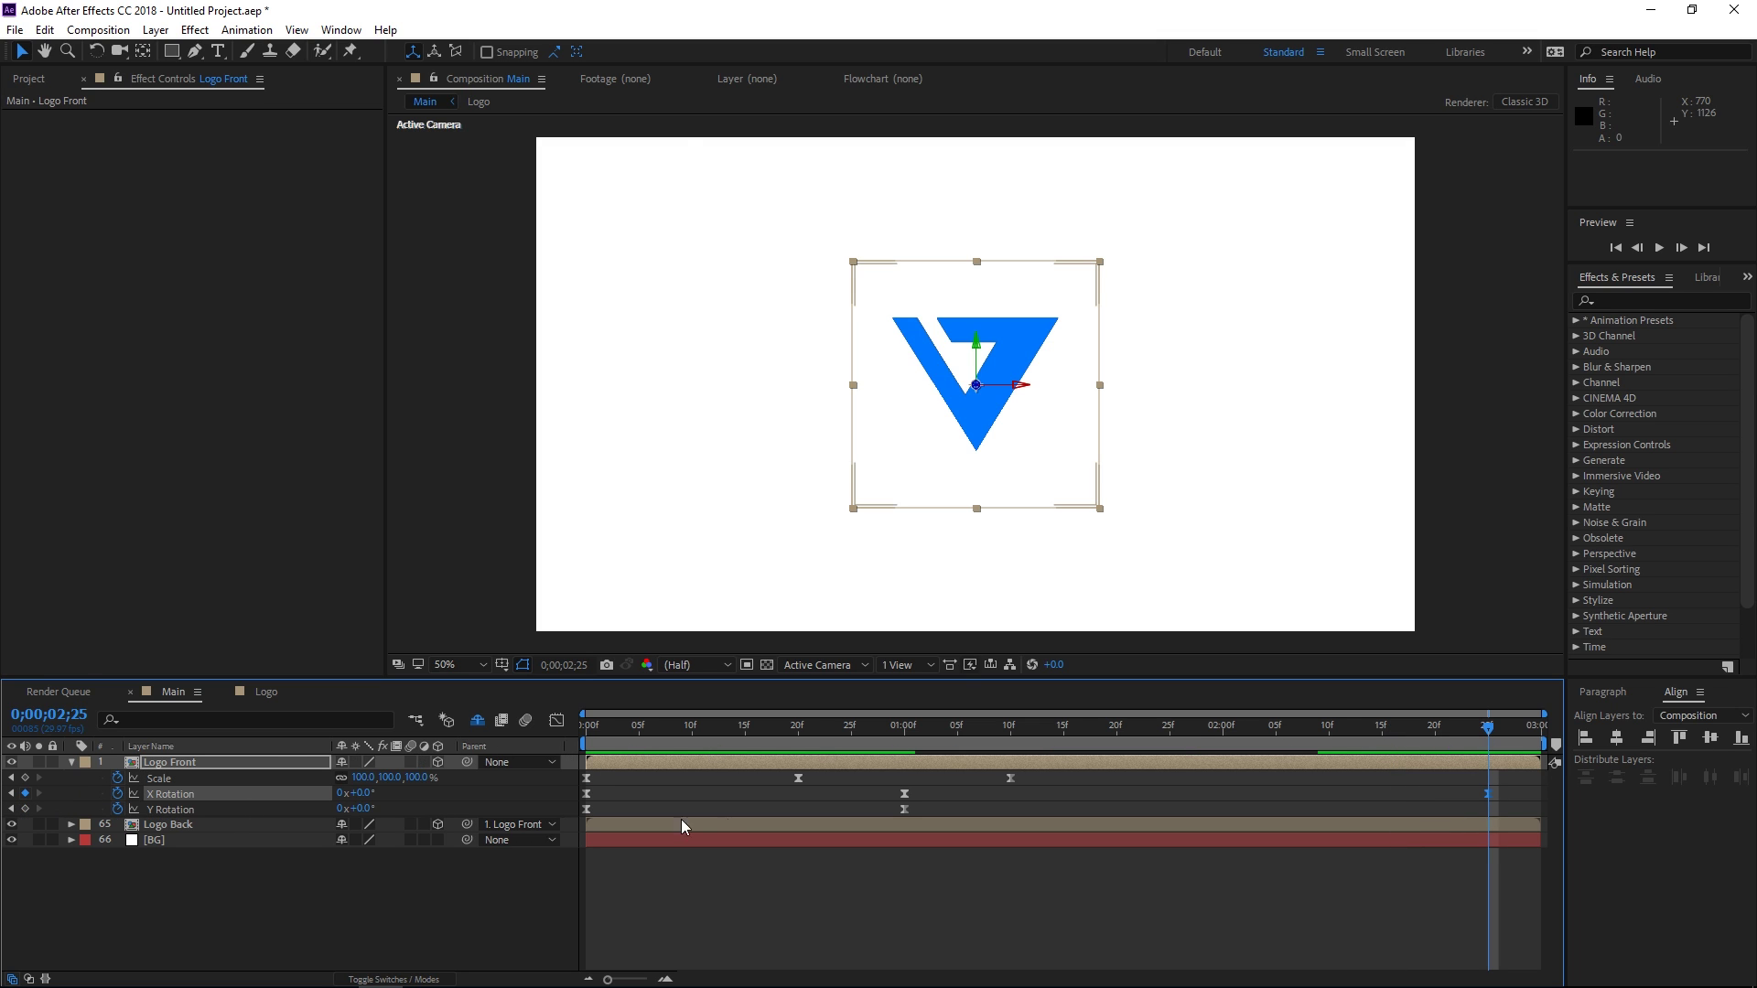
pyautogui.click(1330, 732)
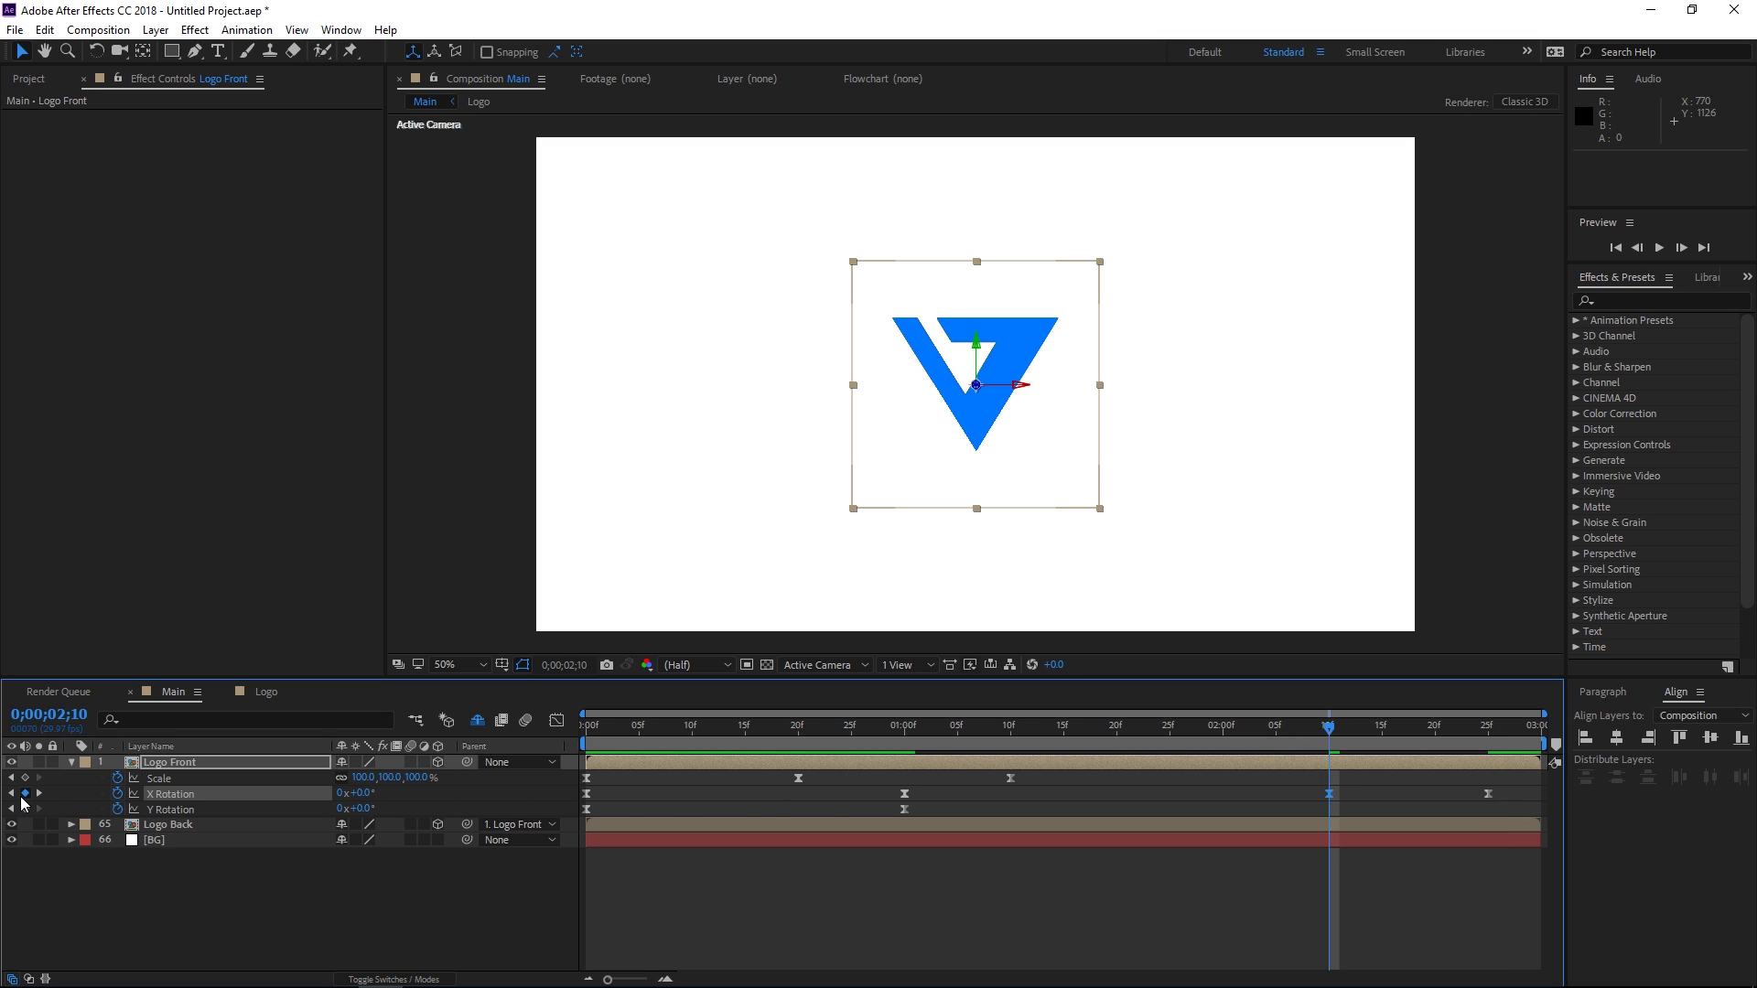
pyautogui.moveTo(1352, 781); pyautogui.dragTo(1306, 802)
# Step: Set Logo Front's X Rotation to 90° at 0;00;02;25
pyautogui.click(1488, 727)
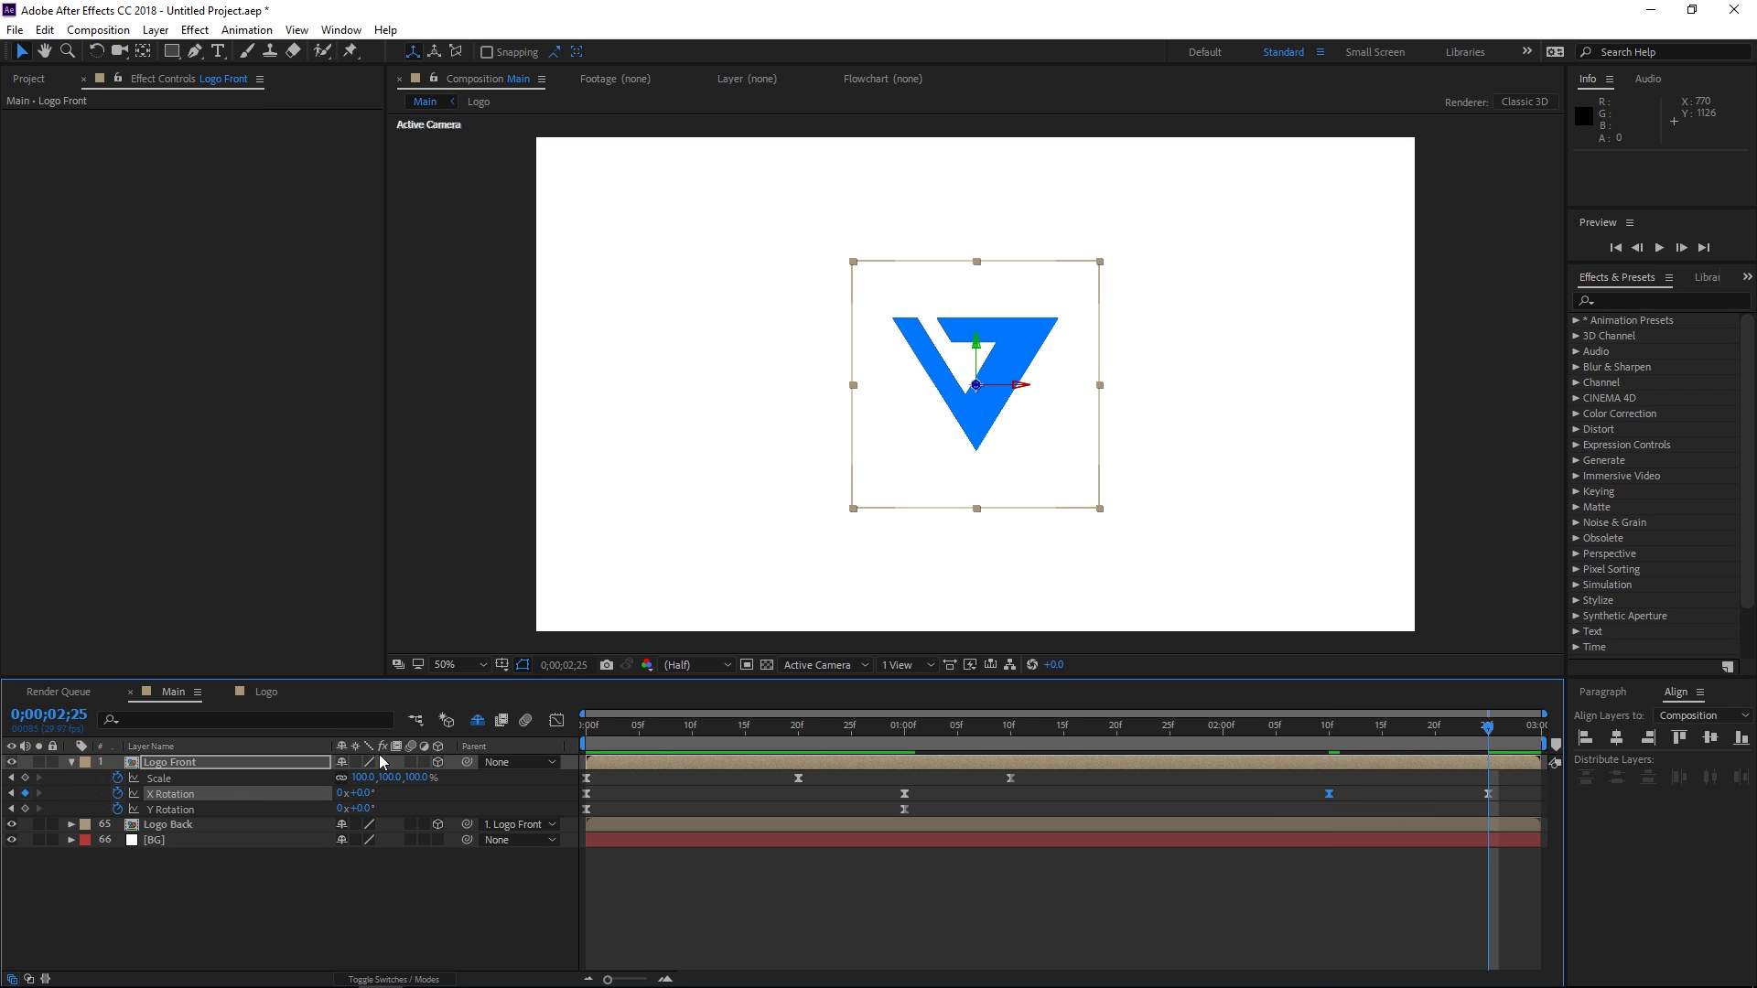
pyautogui.write('90')
pyautogui.click(423, 799)
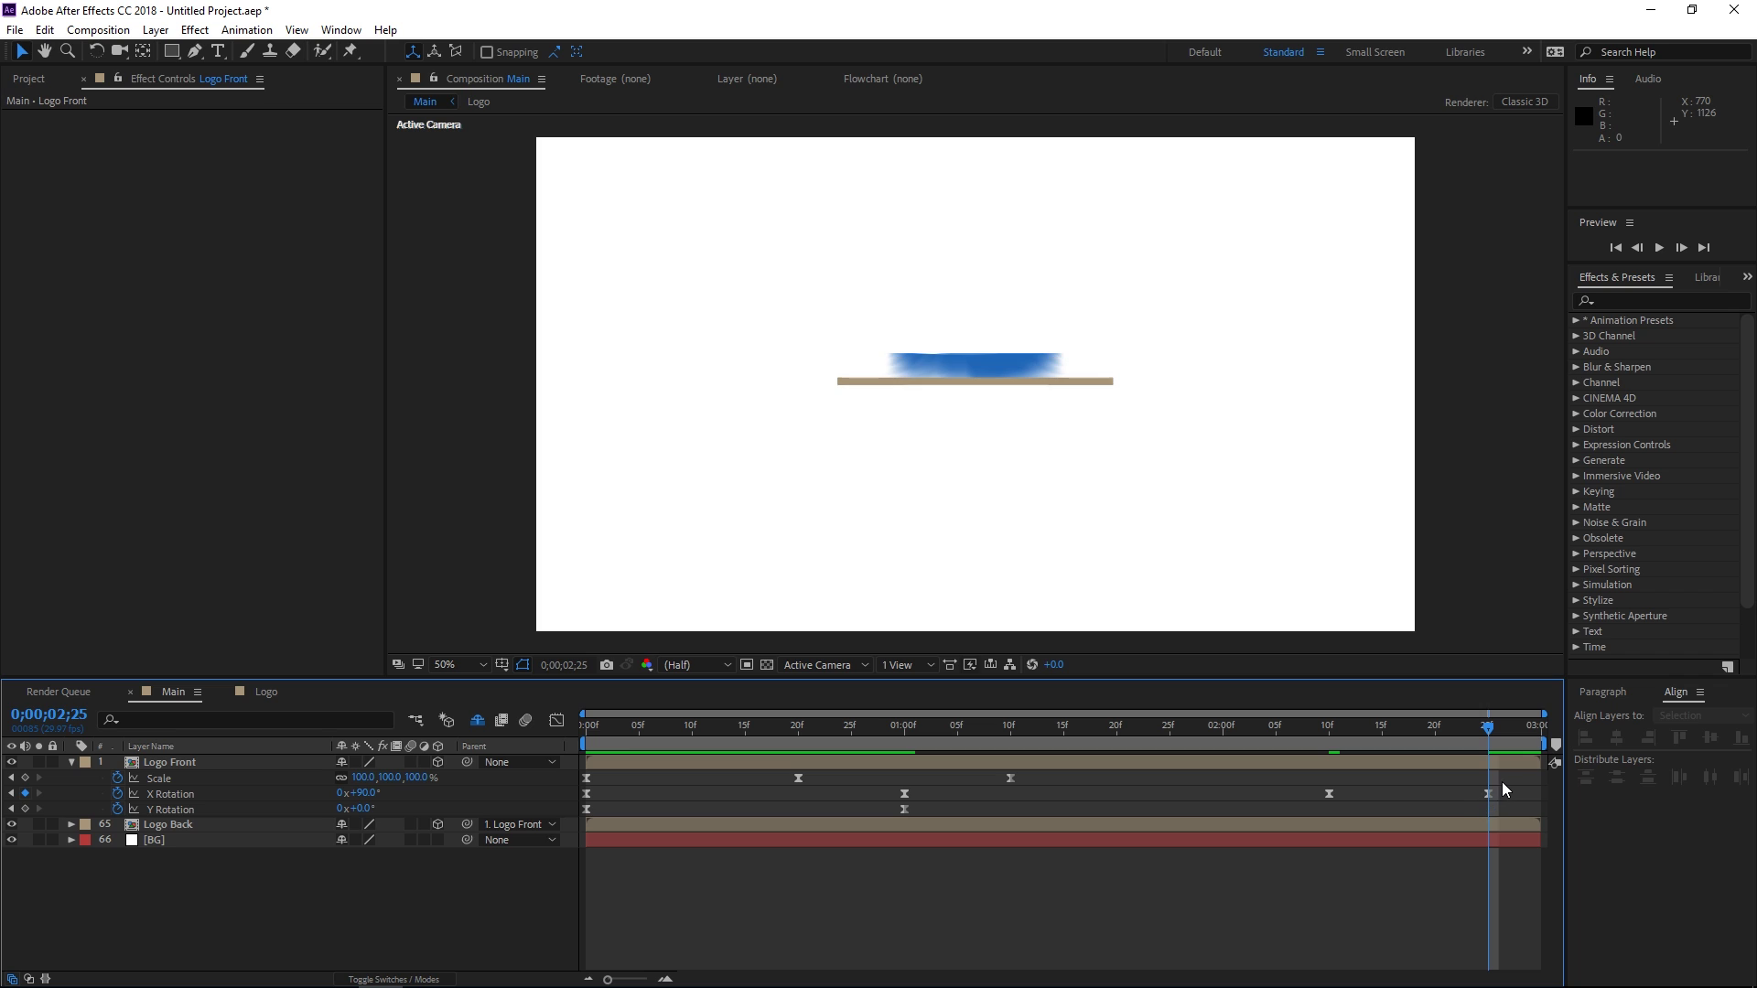
# Step: Lengthen the outgoing ease of the X Rotation keyframe at 0;00;02;10 in the speed graph and preview the ending from 0;00;02;07
pyautogui.moveTo(1515, 789); pyautogui.dragTo(1255, 795)
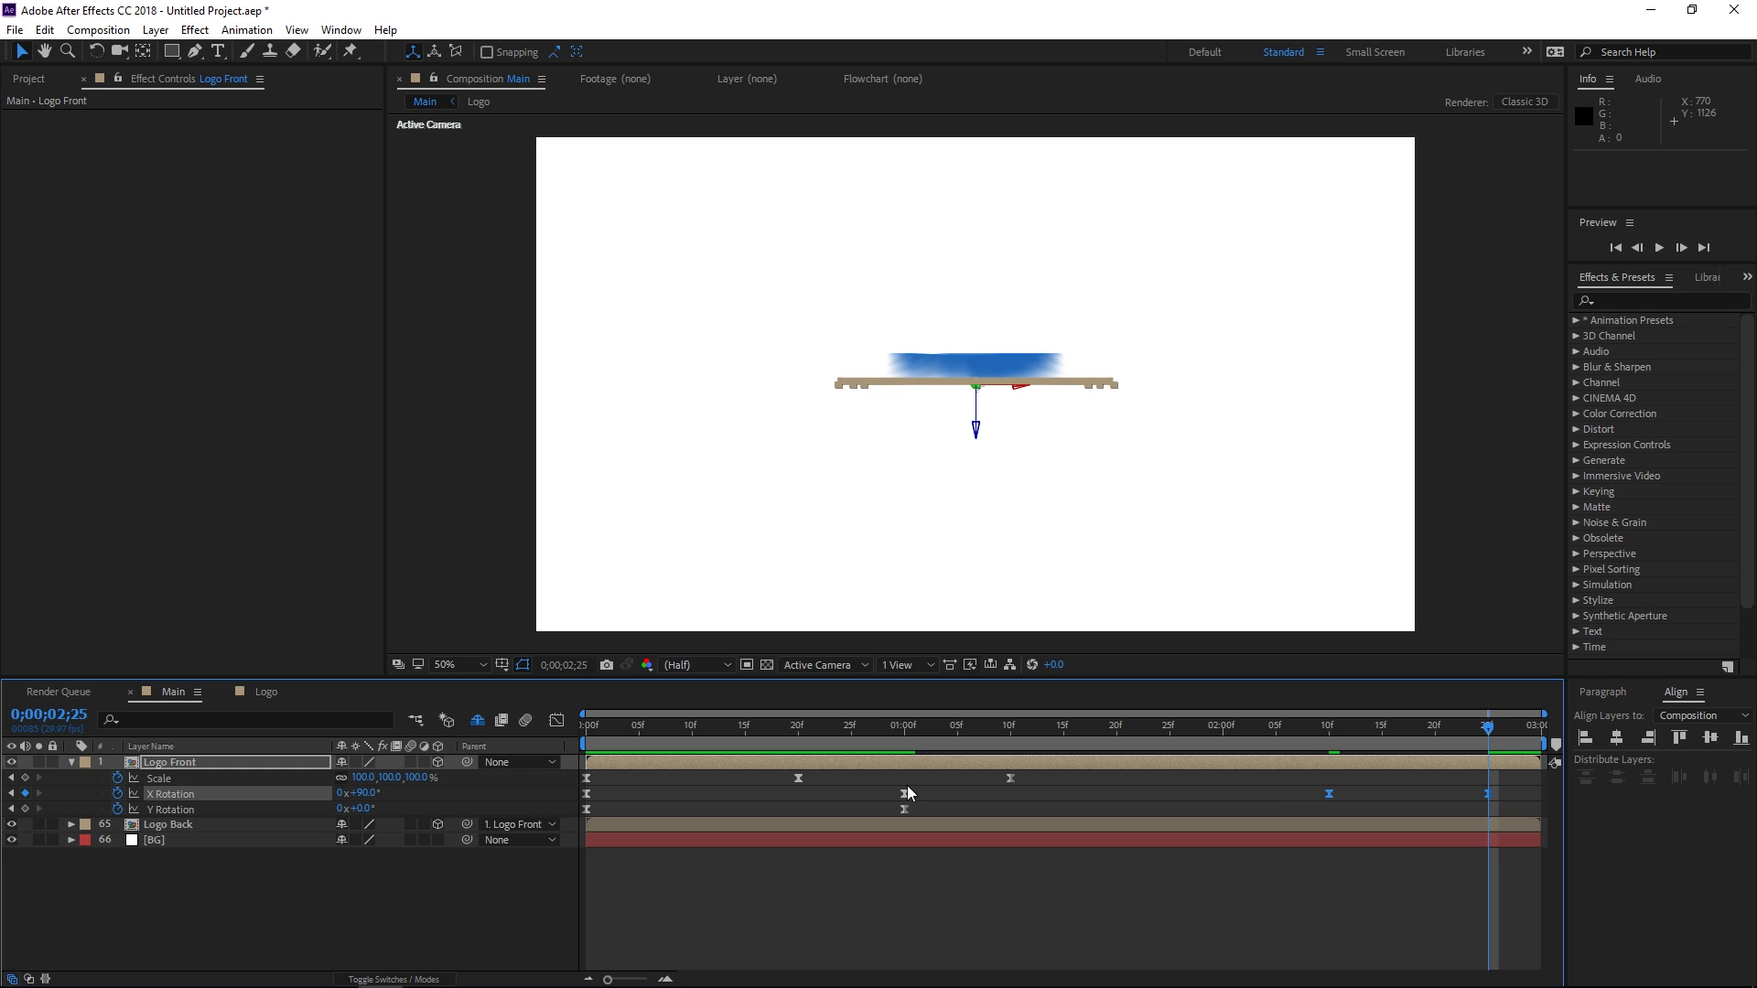
pyautogui.click(556, 721)
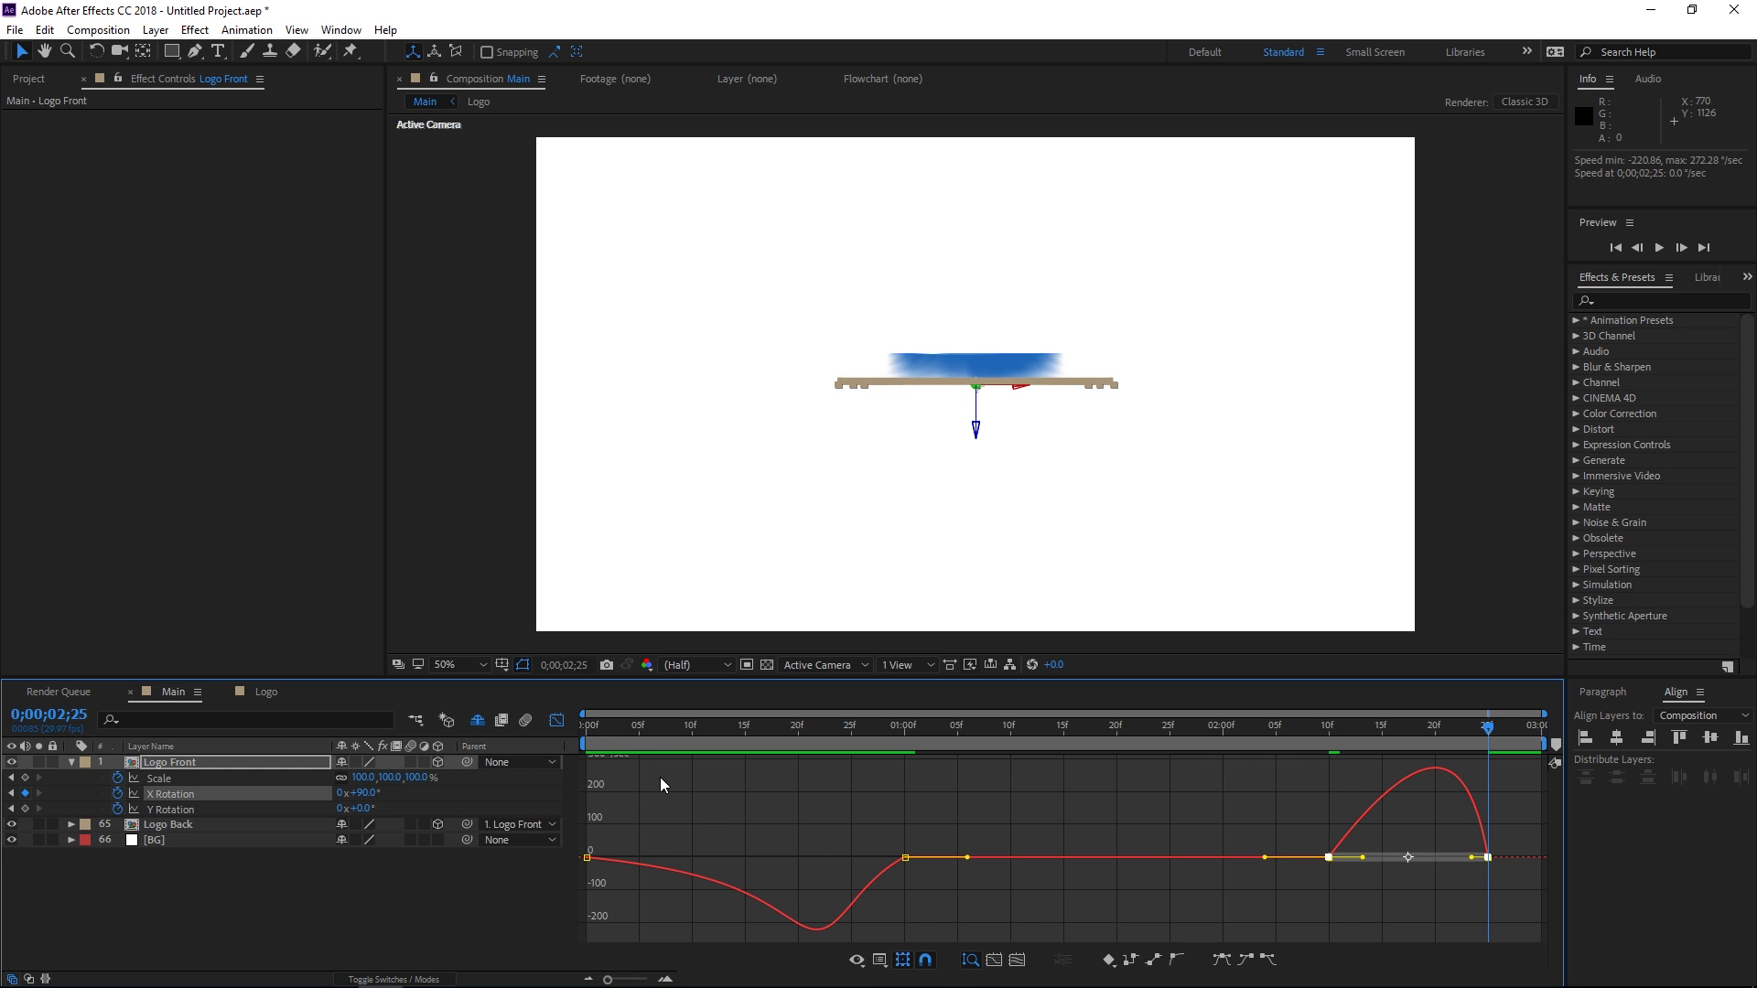
pyautogui.click(1329, 857)
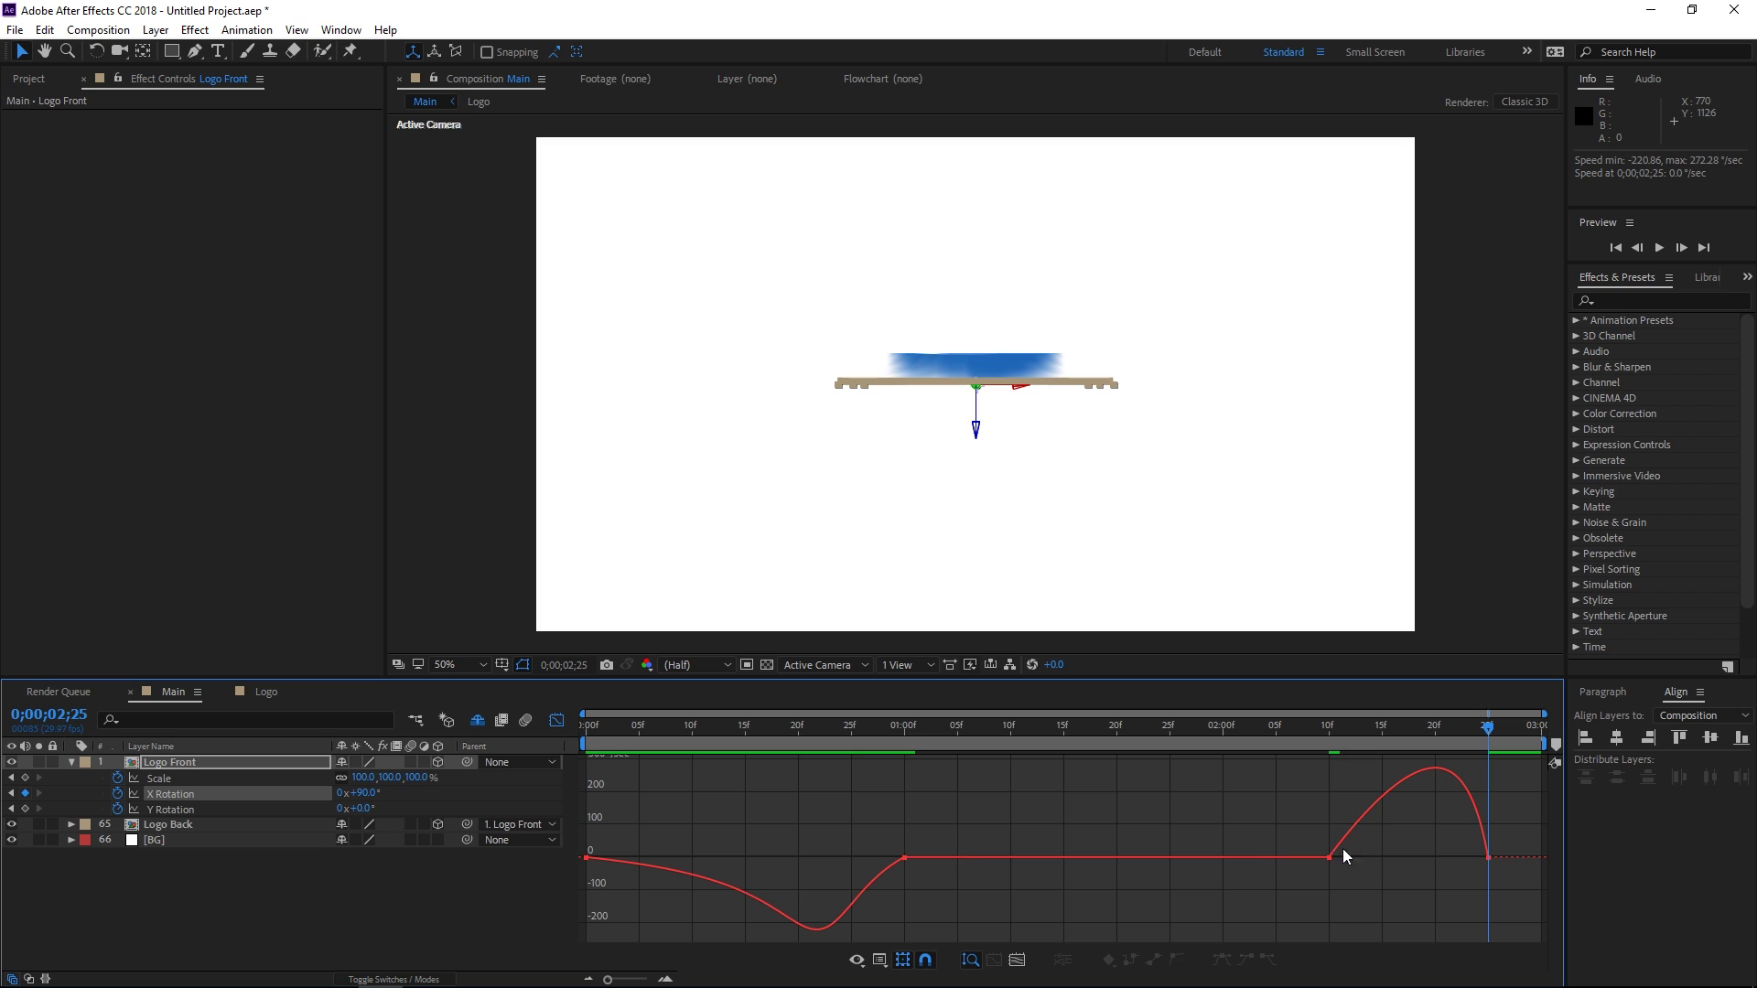
pyautogui.moveTo(1363, 858); pyautogui.dragTo(1389, 860)
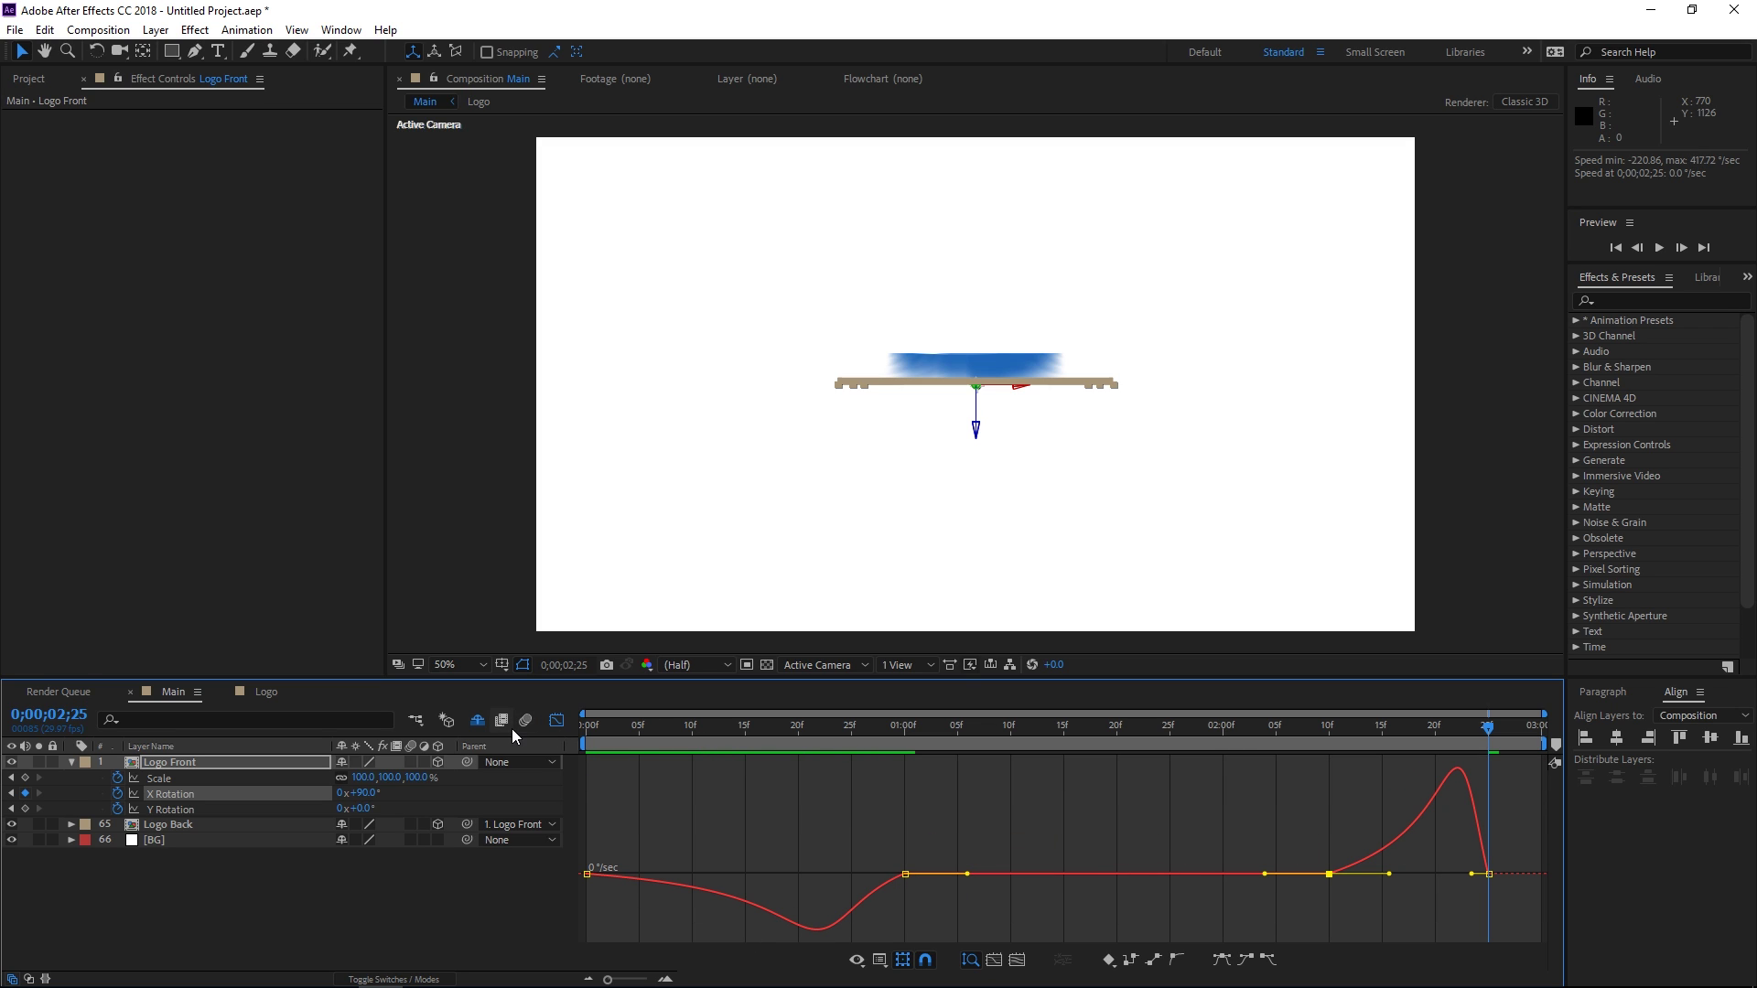
pyautogui.click(554, 722)
pyautogui.click(1293, 739)
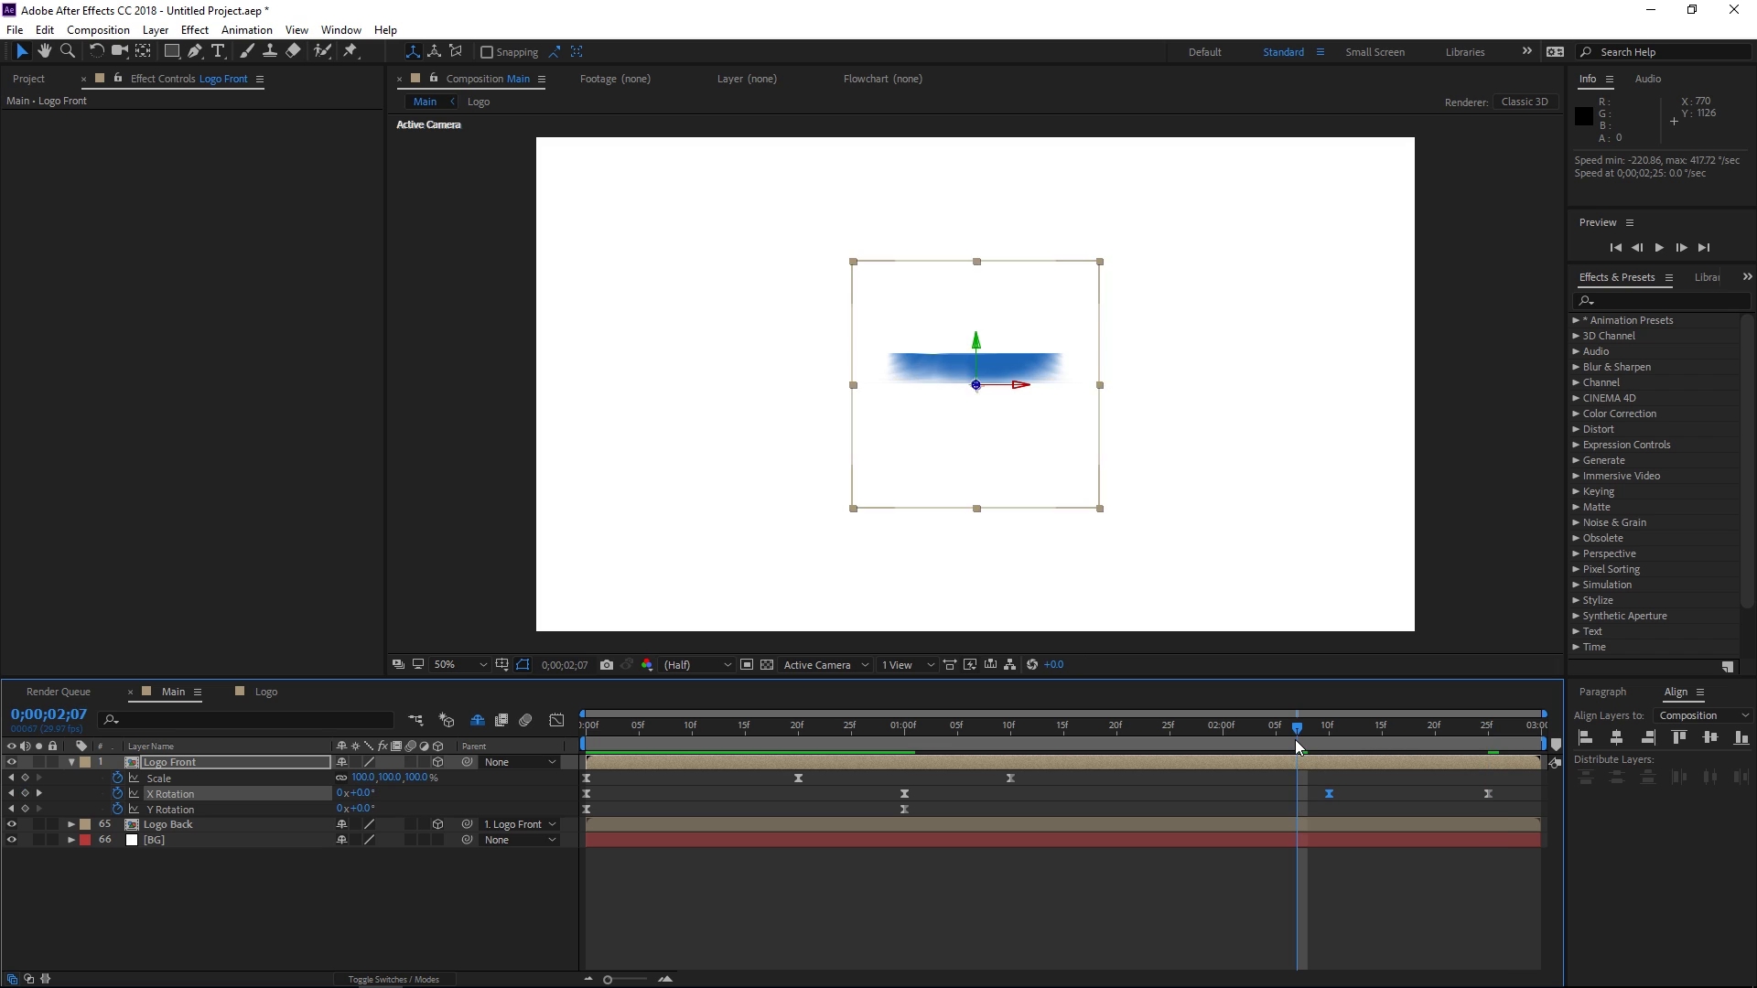
pyautogui.press('space')
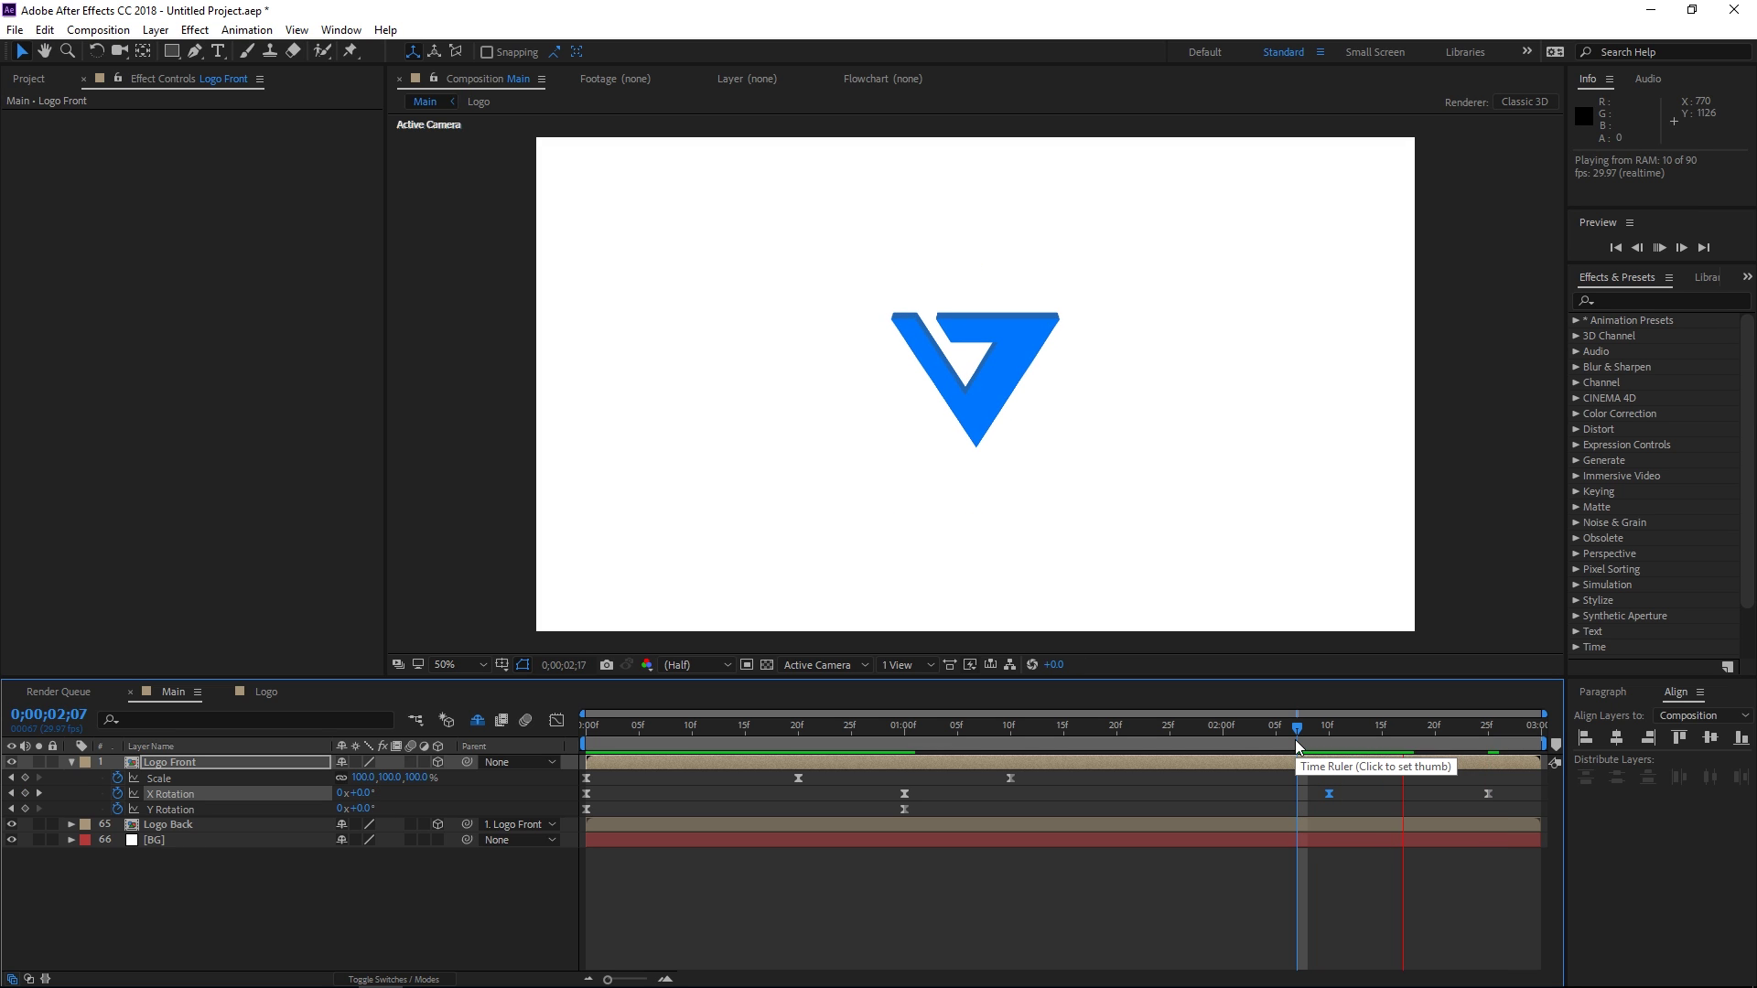
pyautogui.press('space')
pyautogui.press('space')
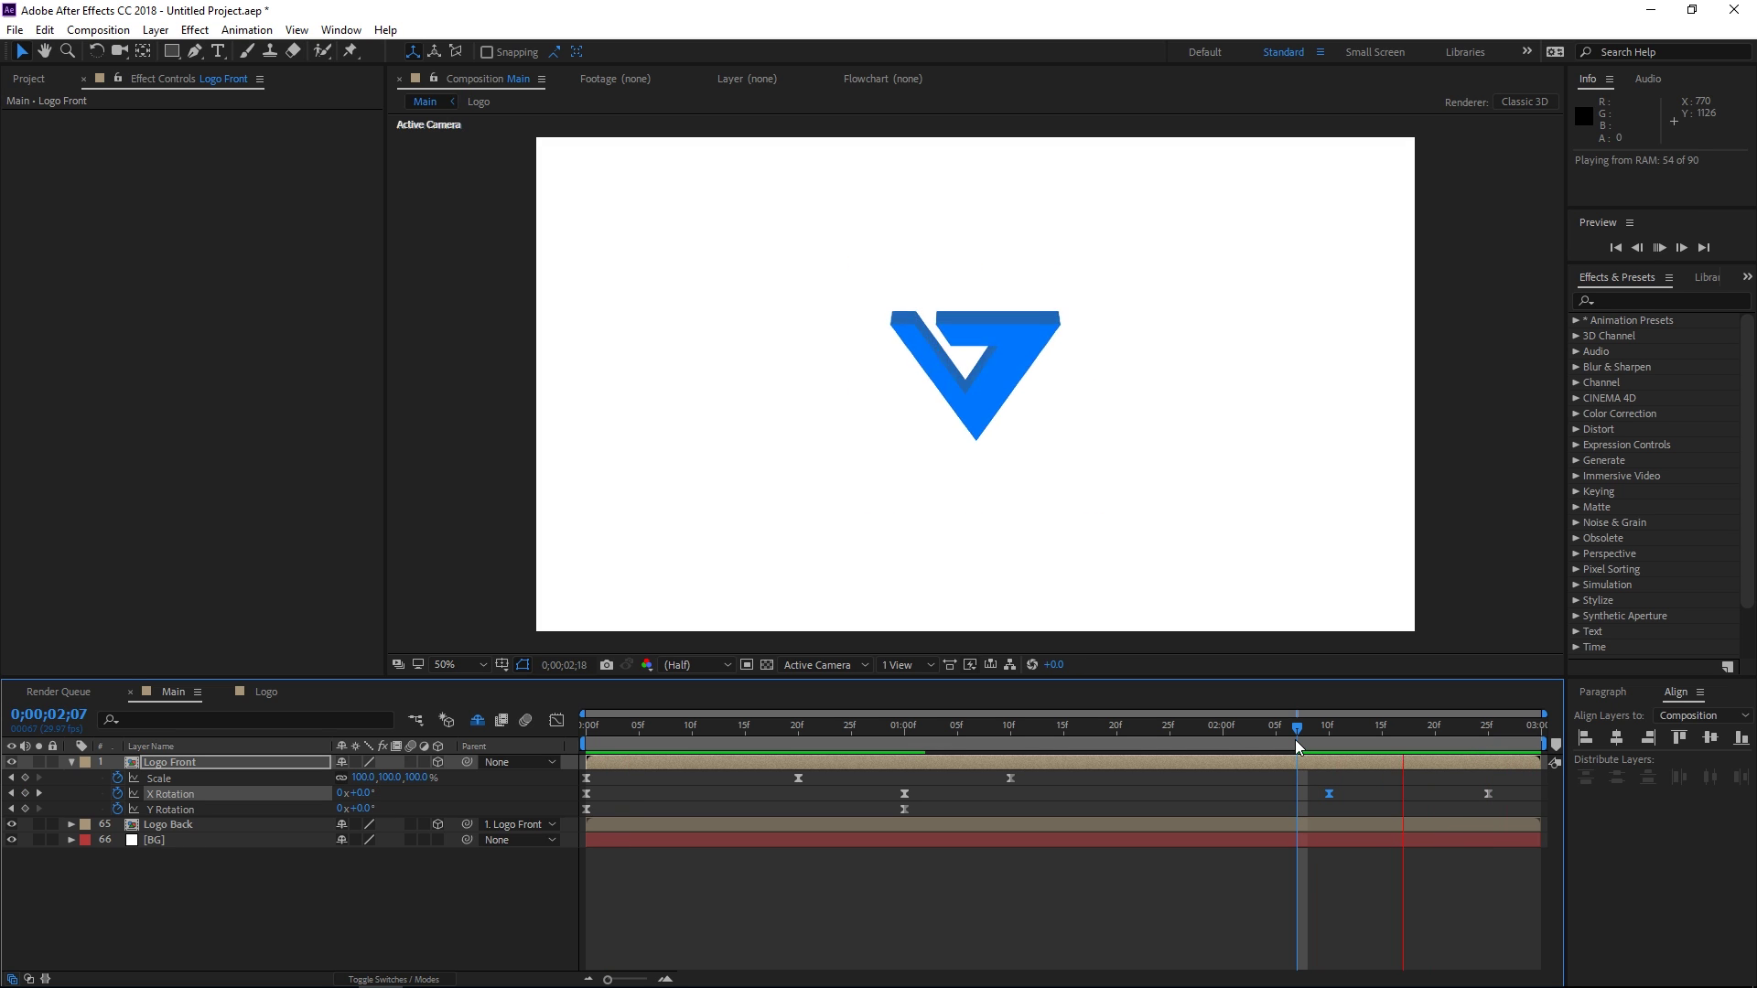
pyautogui.press('space')
# Step: Add a black 1920 × 1080 px solid above Logo Front and trim its start to 0;00;02;20
pyautogui.rightClick(735, 875)
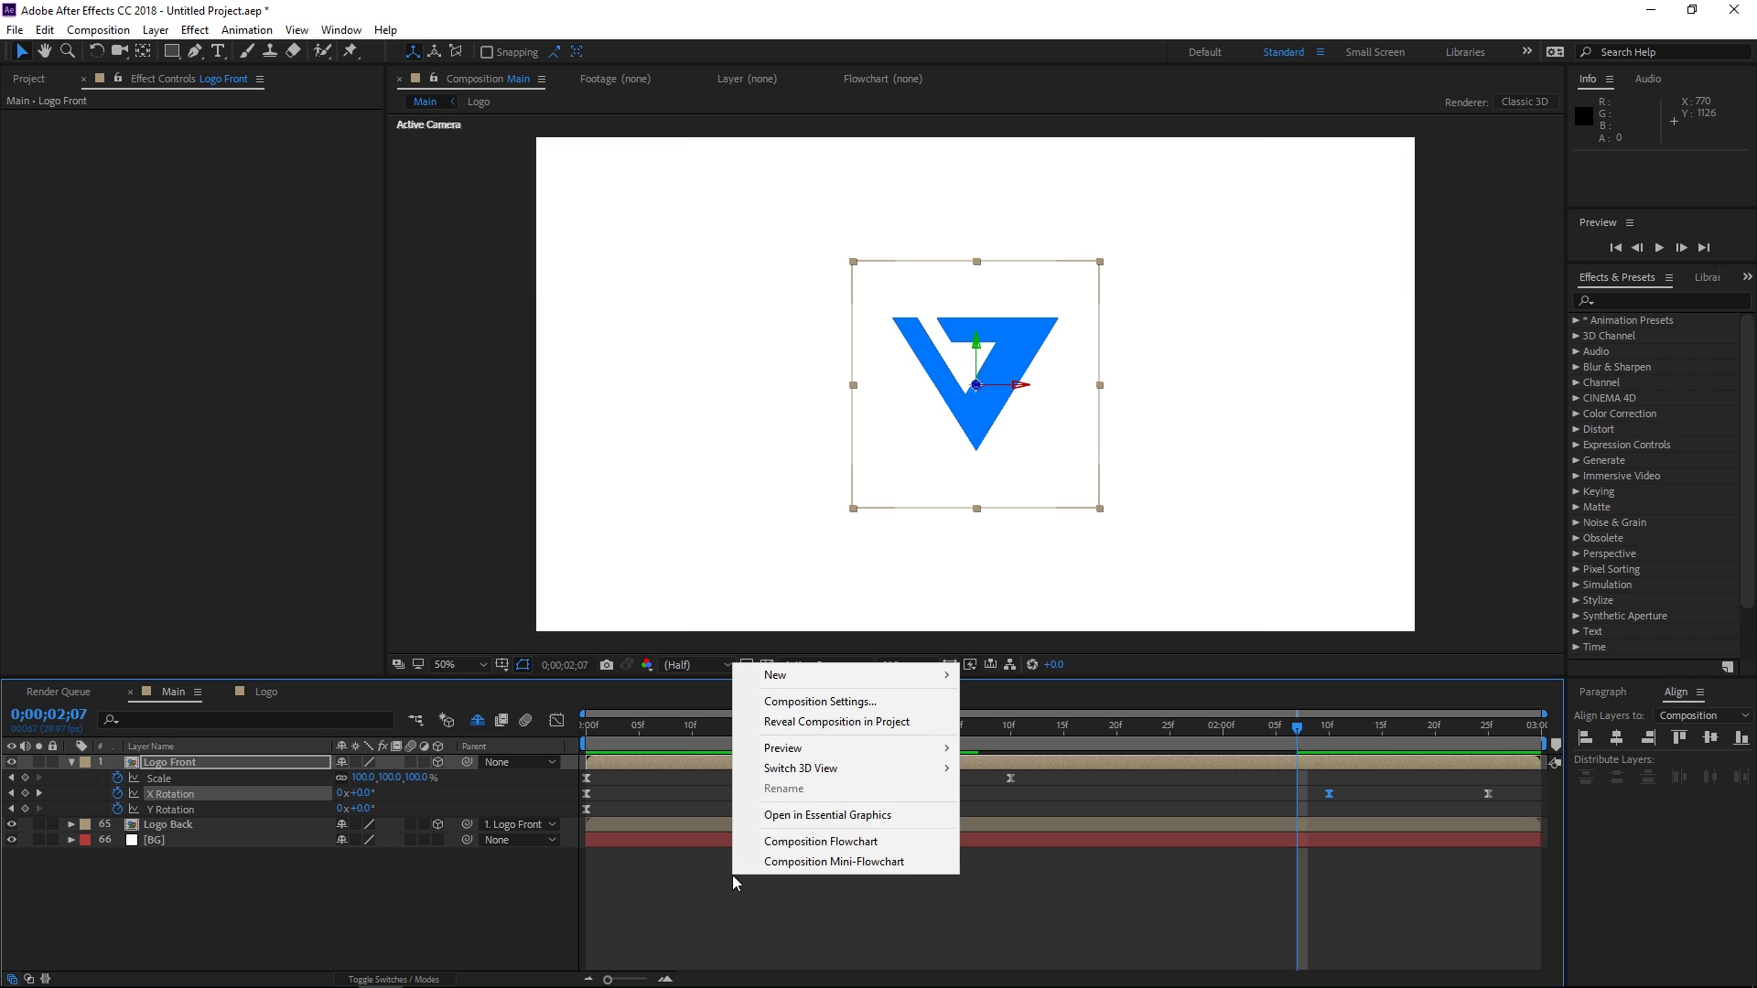
pyautogui.moveTo(915, 677)
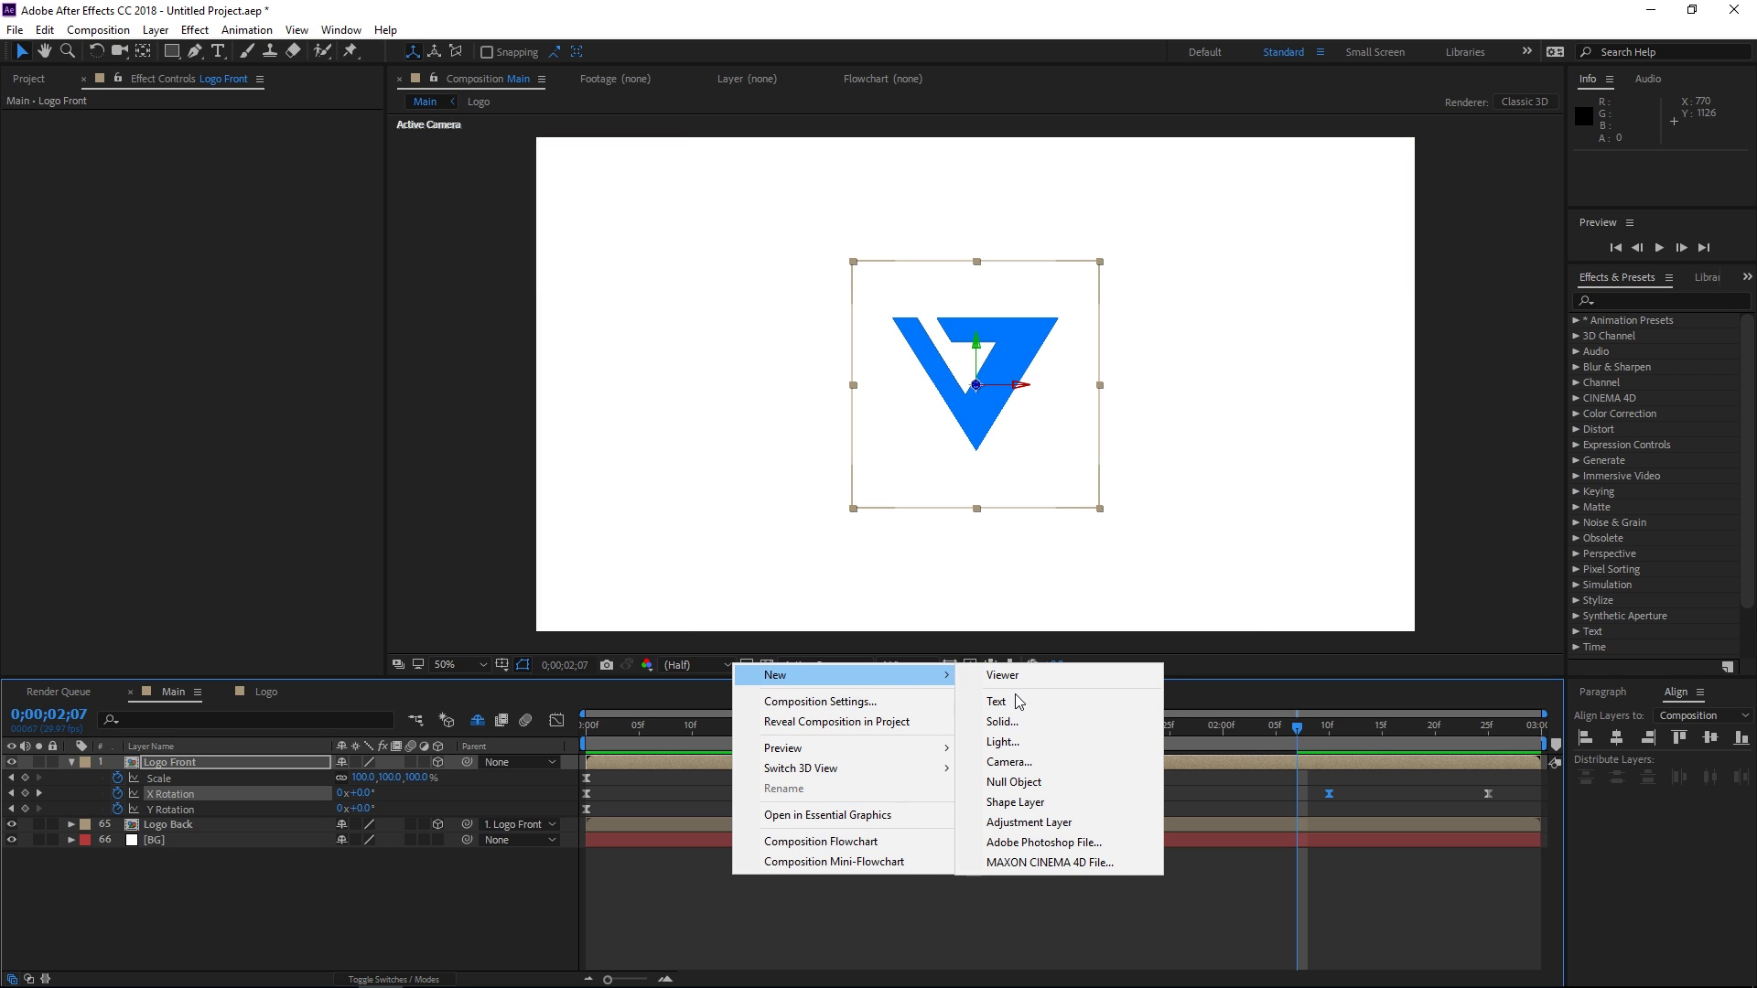
pyautogui.click(1002, 722)
pyautogui.click(855, 595)
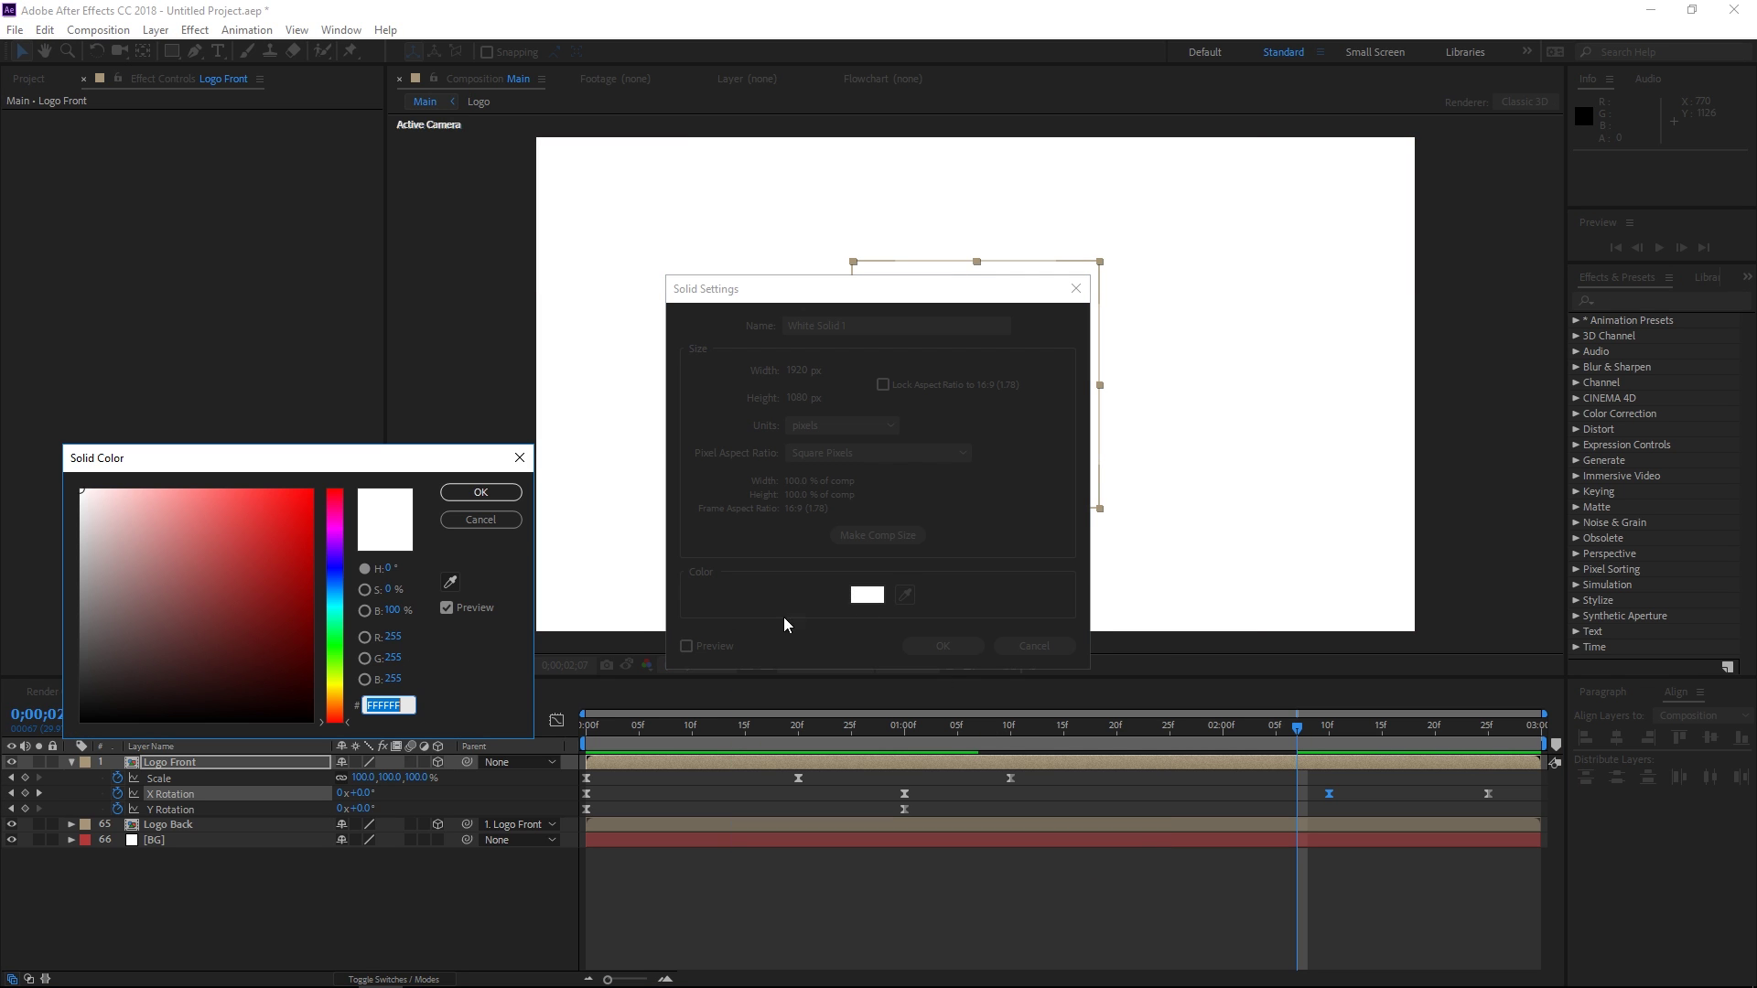
pyautogui.click(75, 734)
pyautogui.click(485, 498)
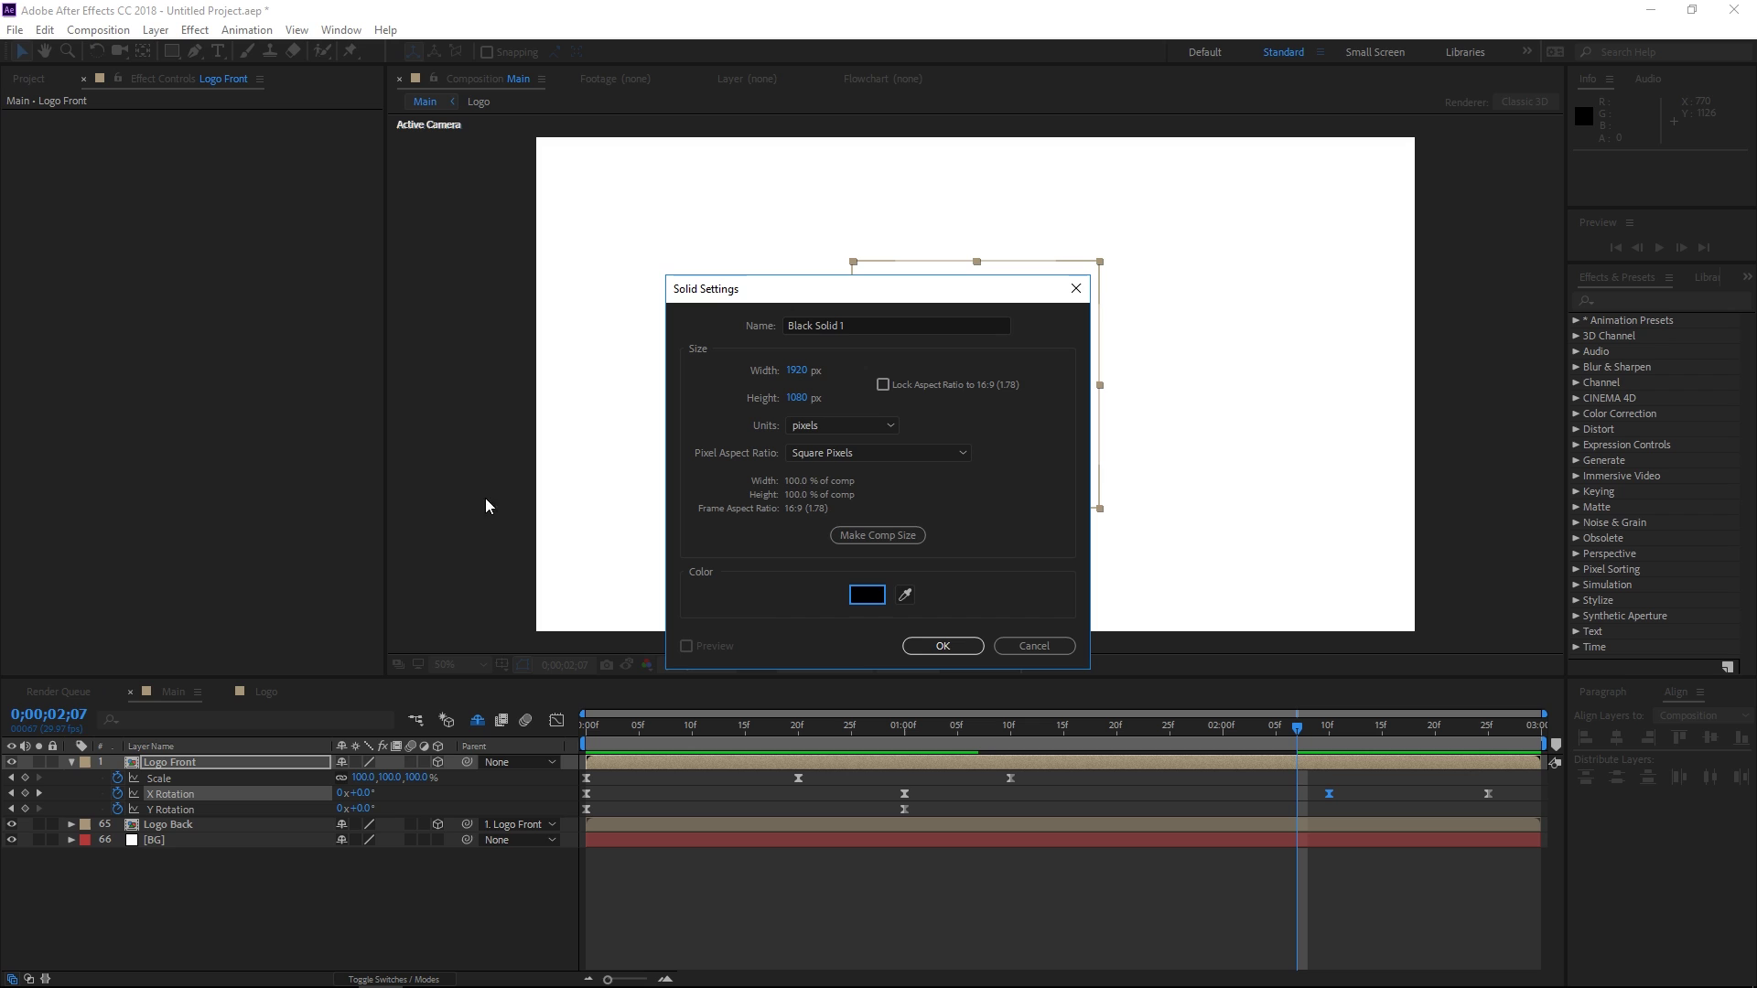
pyautogui.click(942, 646)
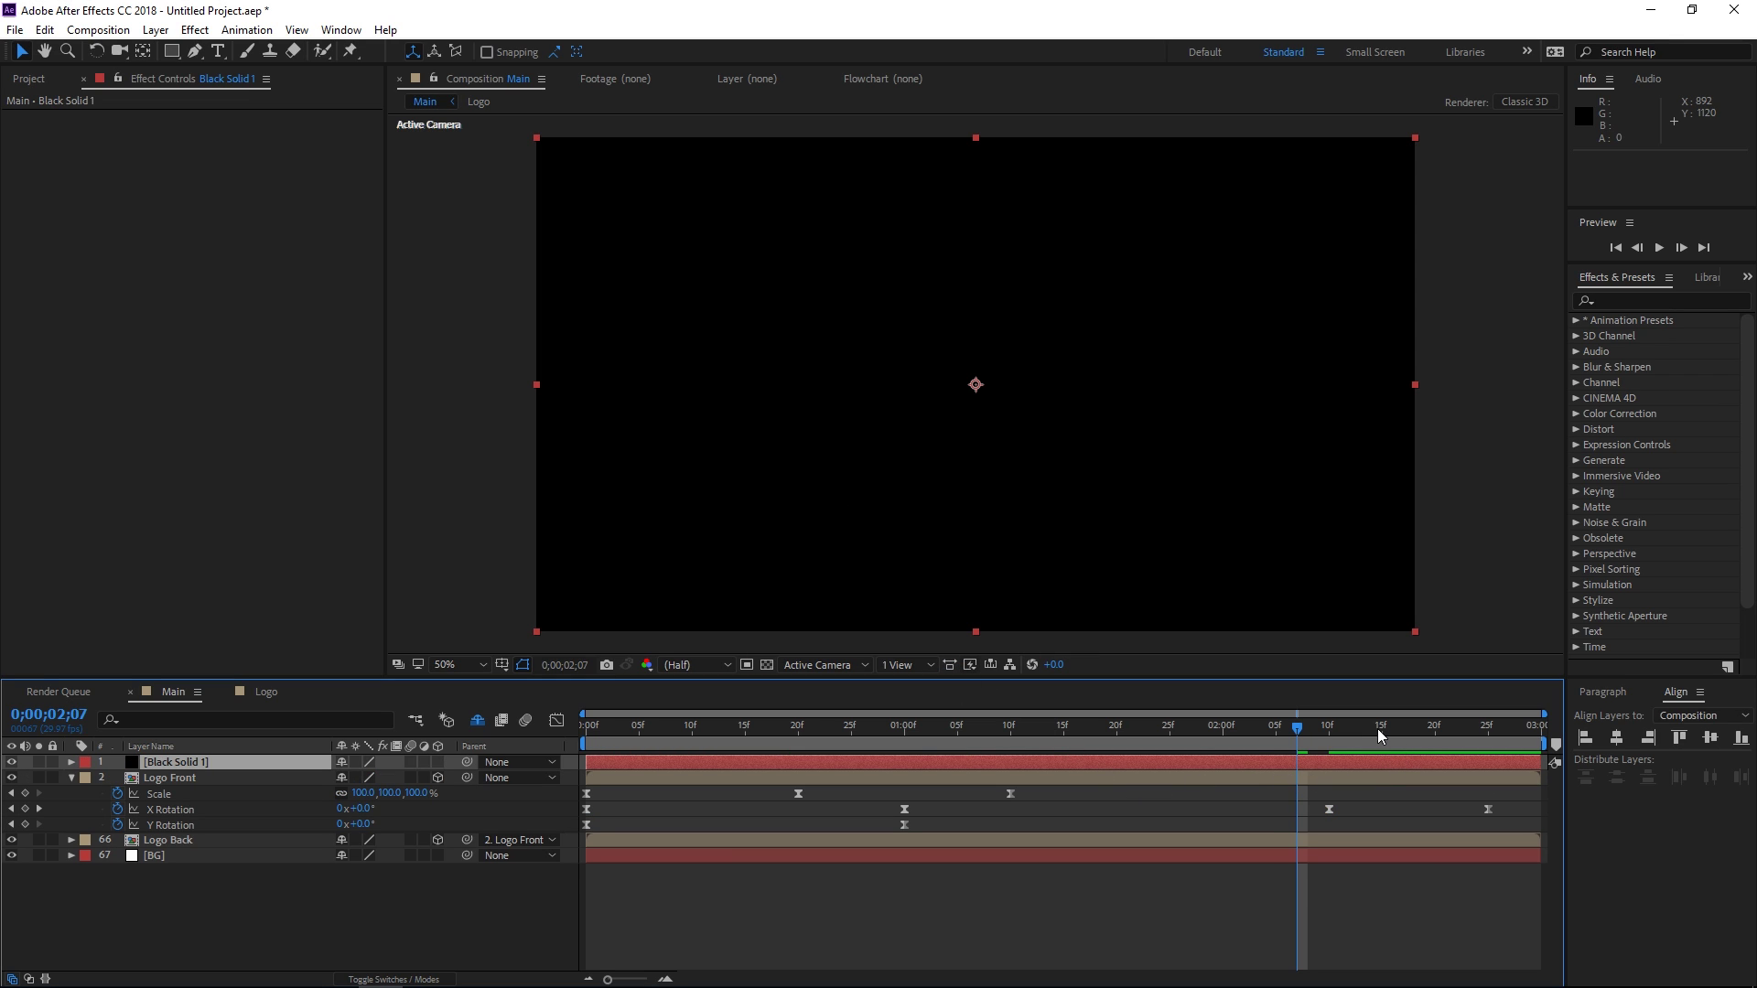
pyautogui.moveTo(1378, 729); pyautogui.dragTo(1435, 729)
pyautogui.moveTo(589, 761); pyautogui.dragTo(1435, 764)
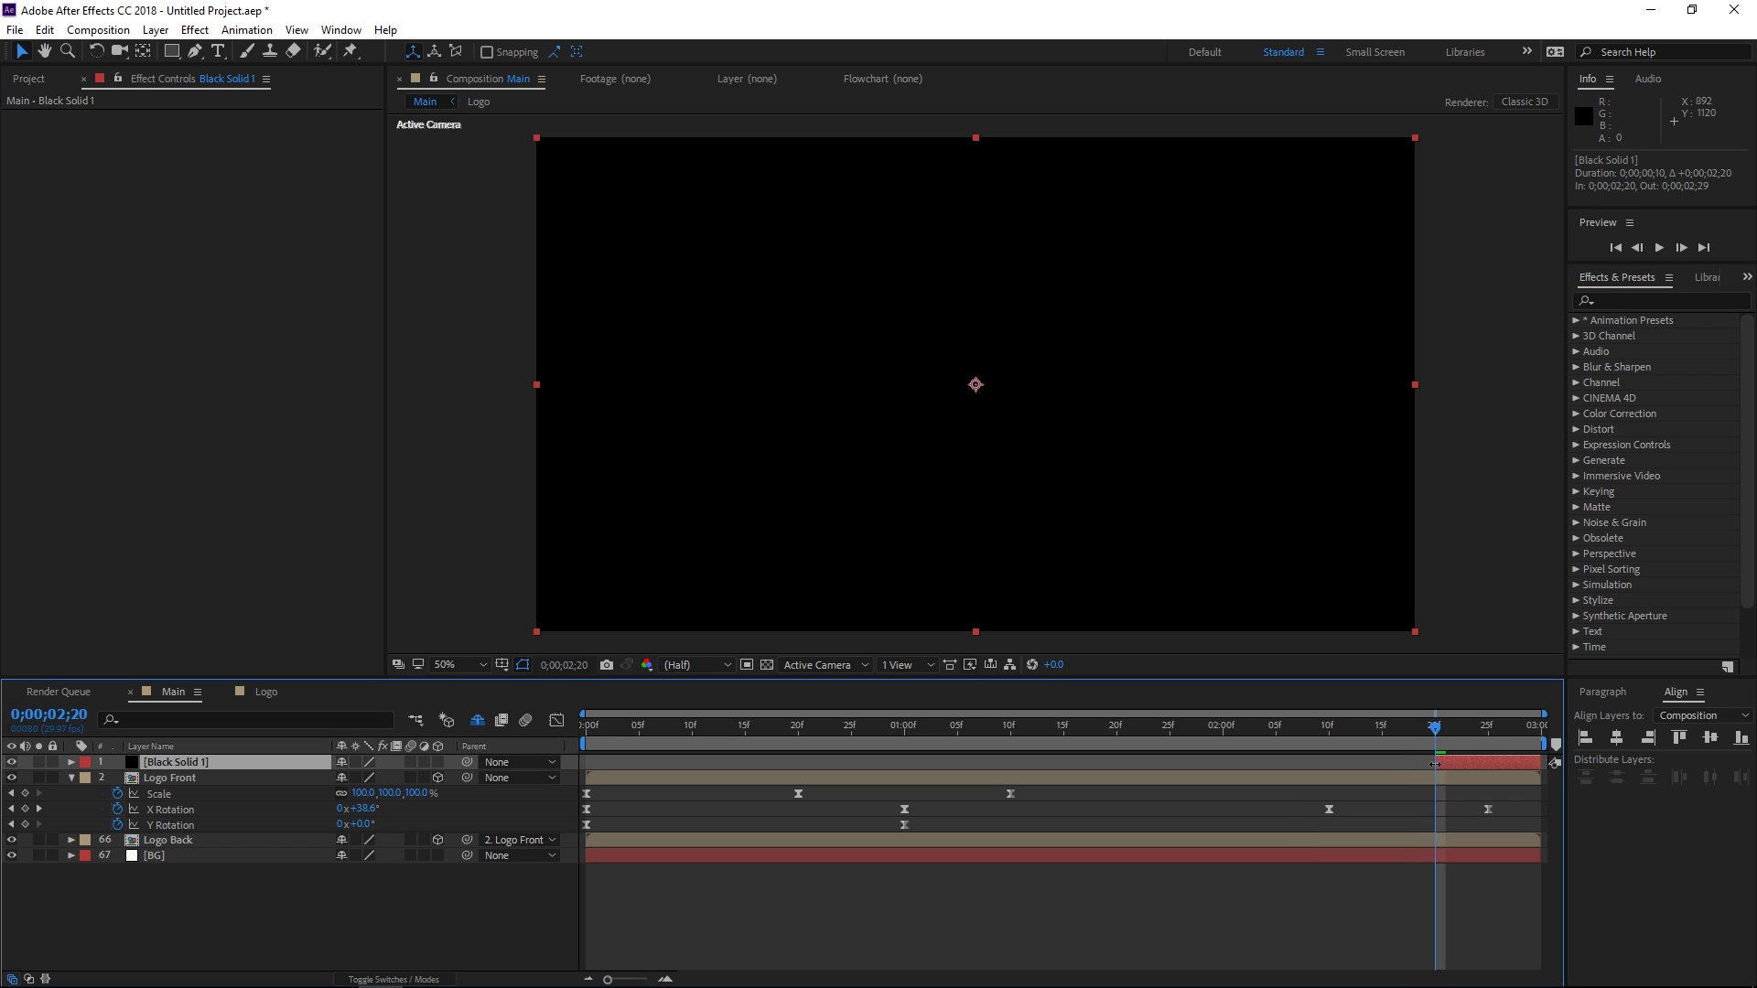
# Step: Apply the Linear Wipe transition effect to the black solid
pyautogui.click(1618, 299)
pyautogui.write('linear')
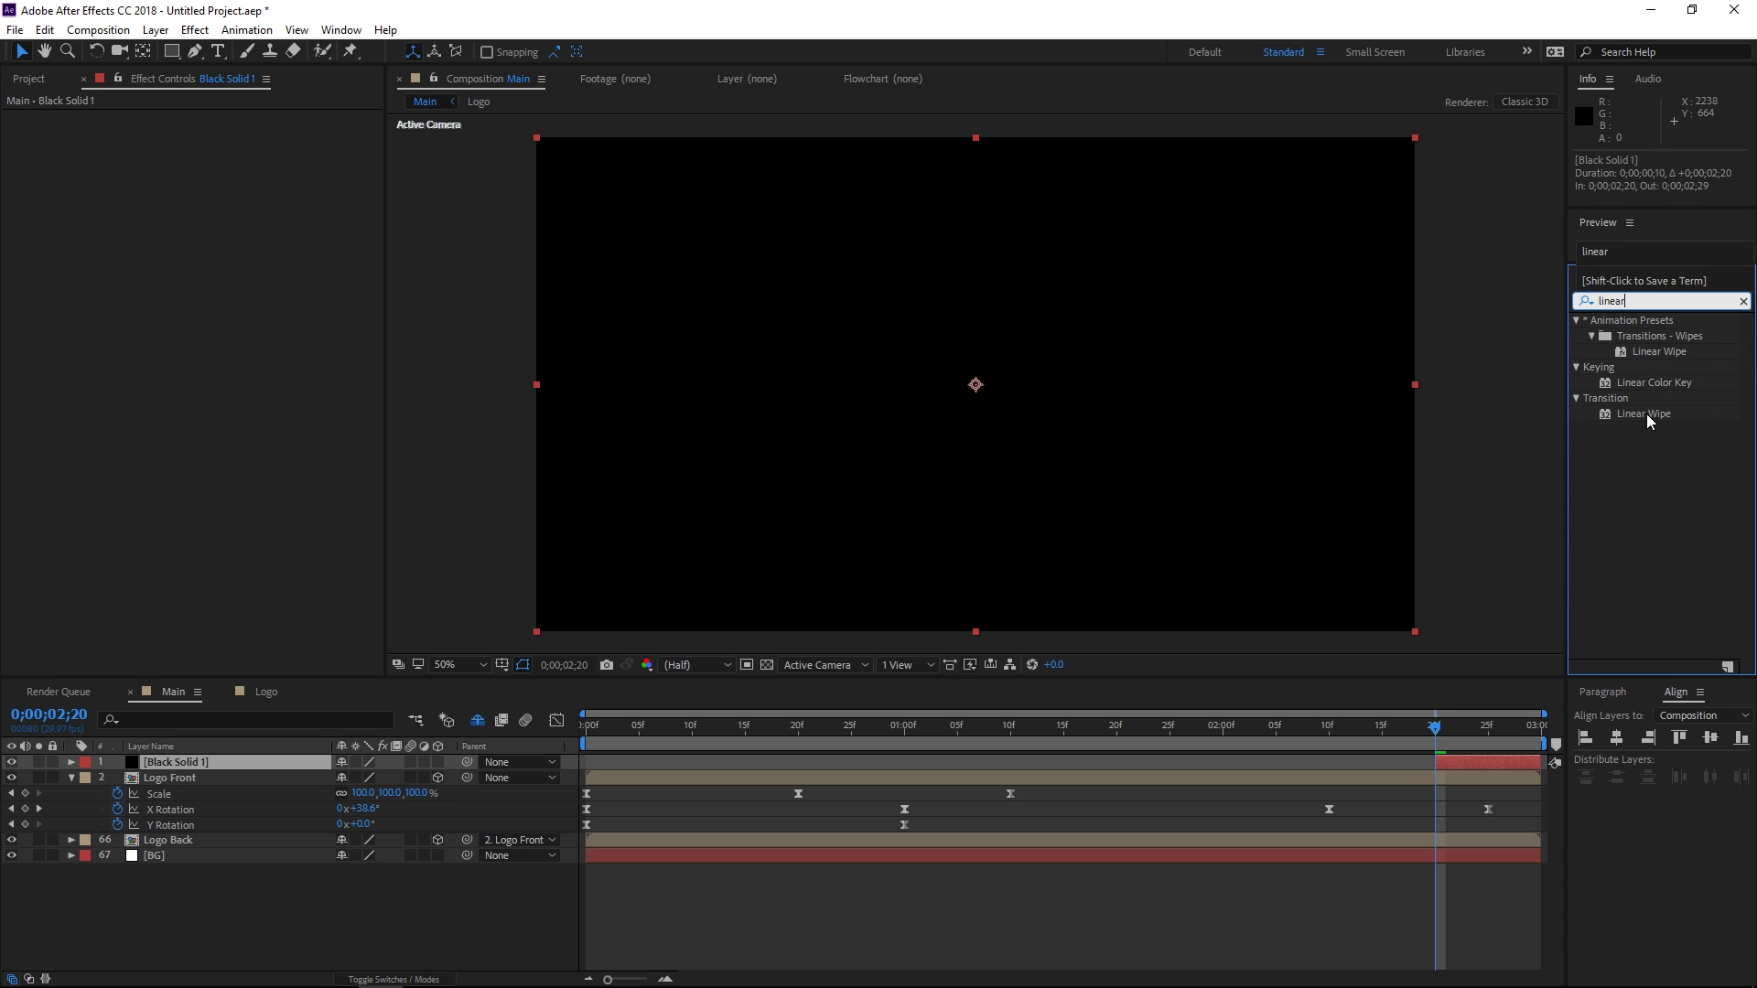
pyautogui.moveTo(1644, 413); pyautogui.dragTo(1458, 767)
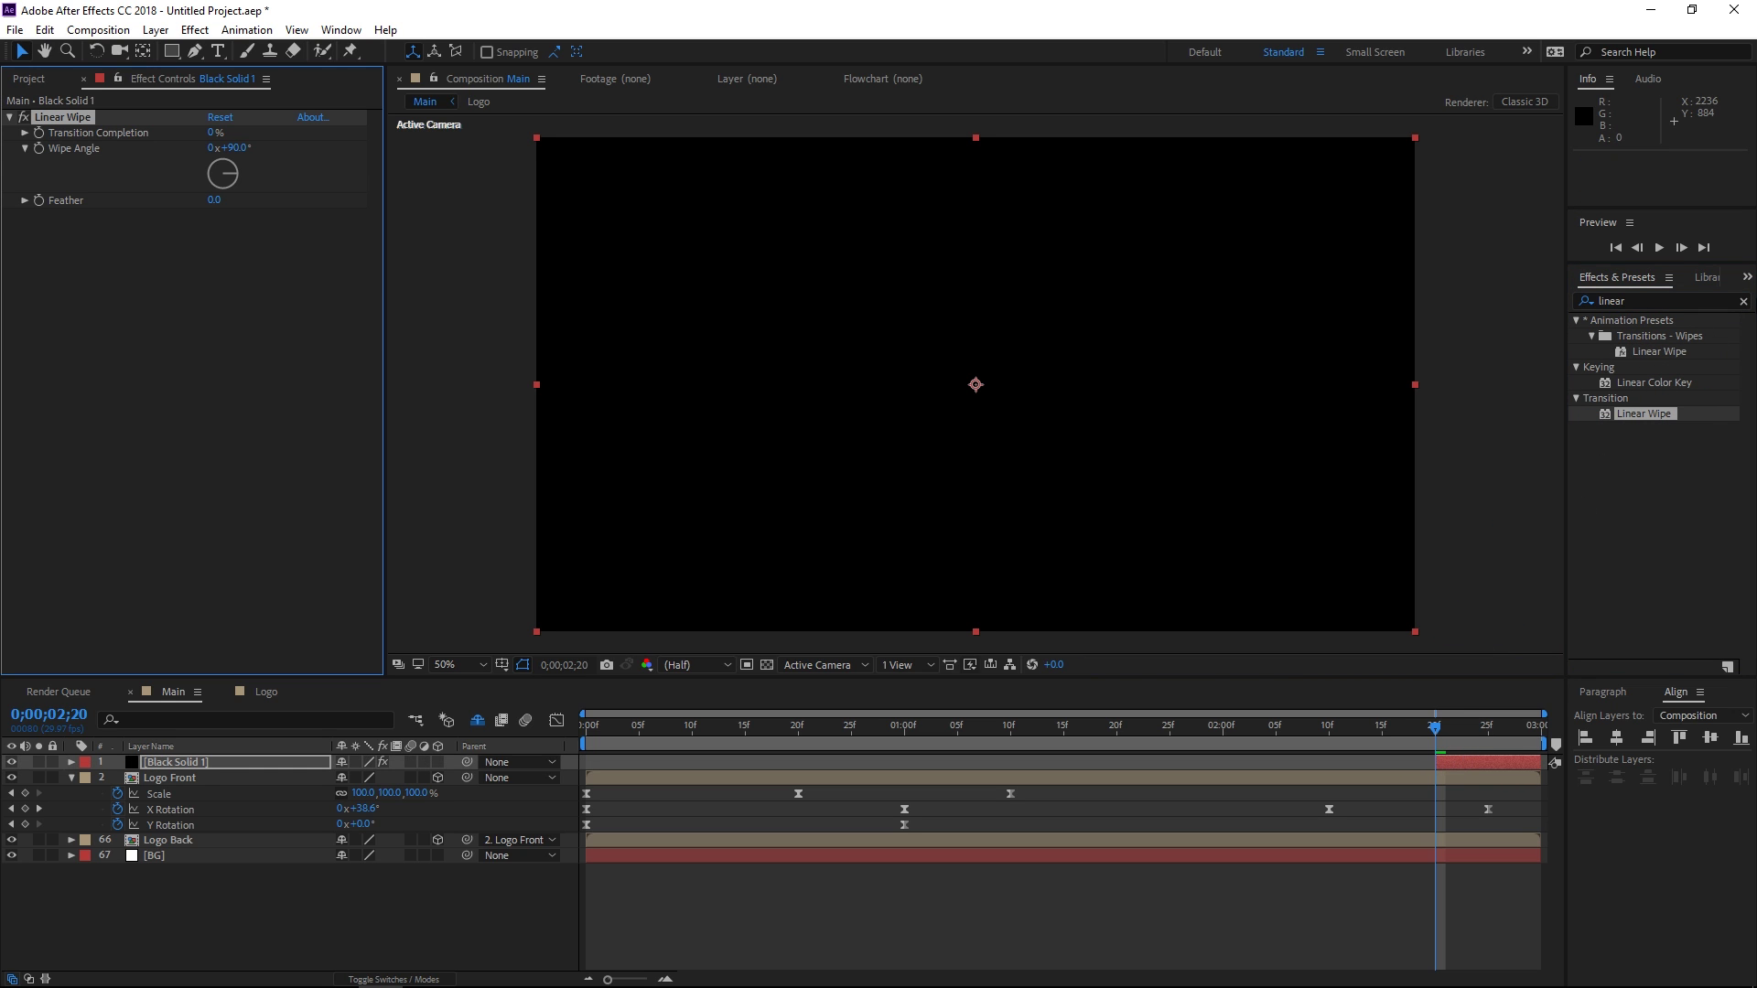
pyautogui.click(1743, 302)
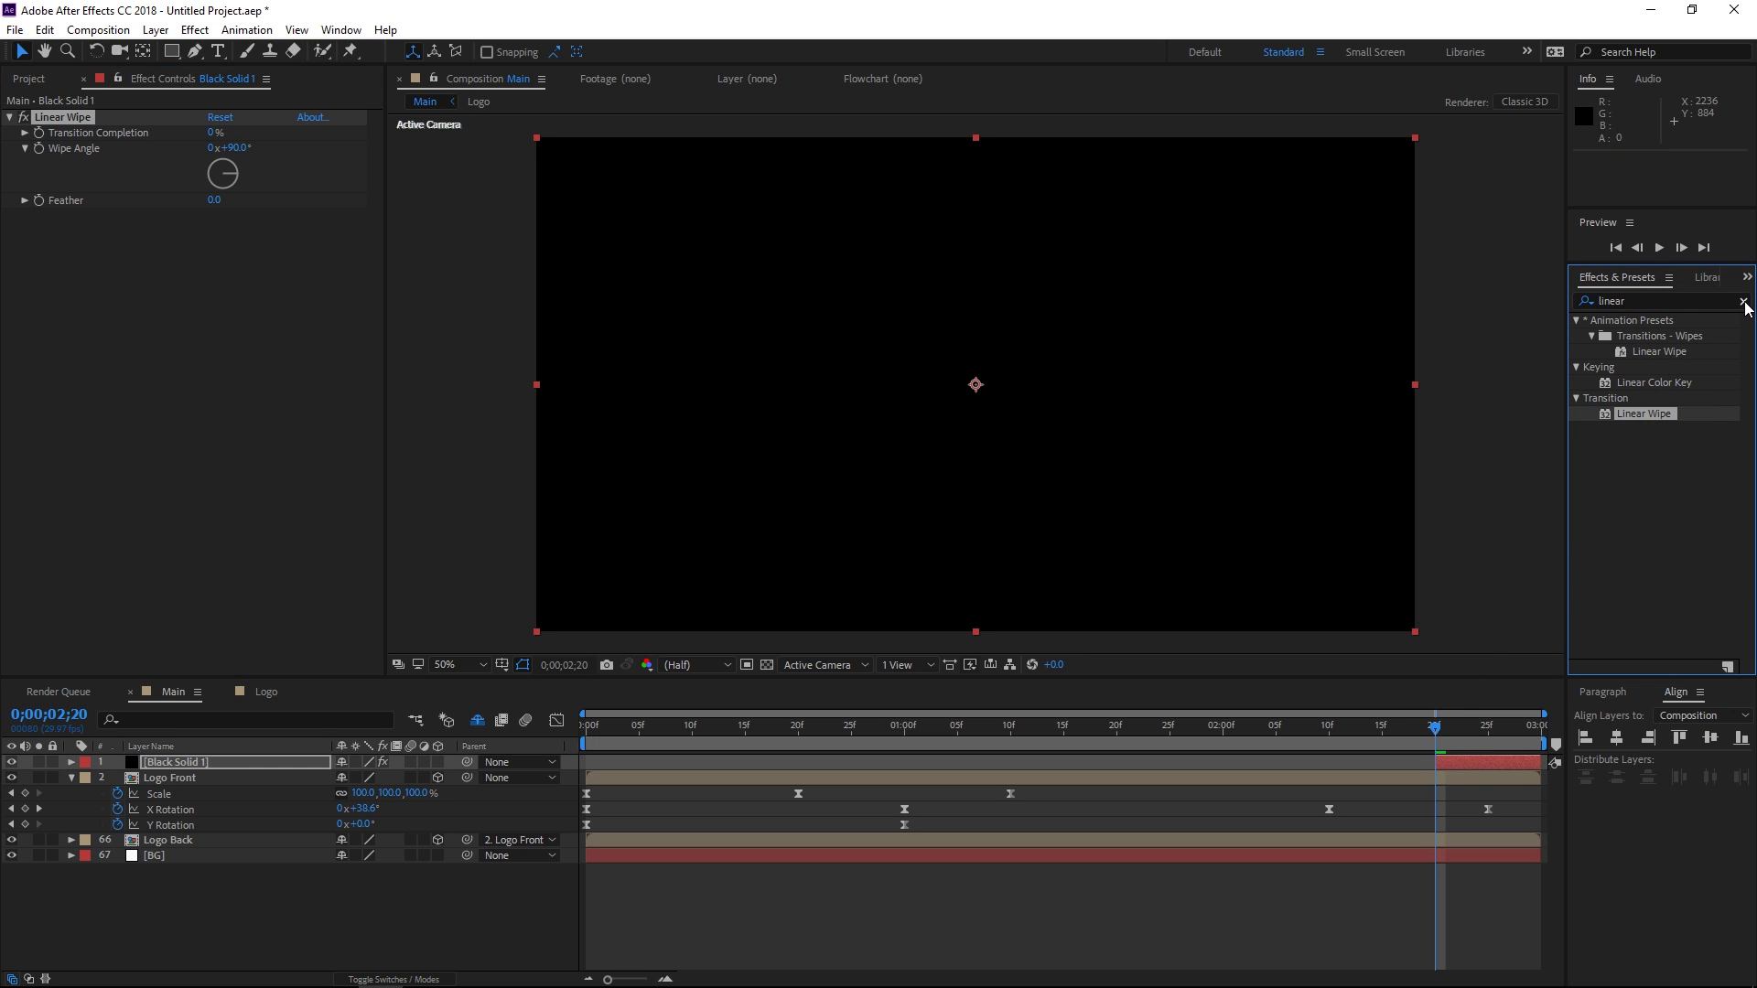
# Step: Set the black solid's Linear Wipe angle to 0° so that it wipes vertically
pyautogui.moveTo(216, 132)
pyautogui.mouseDown()
pyautogui.moveTo(271, 135)
pyautogui.moveTo(223, 157)
pyautogui.mouseUp()
pyautogui.click(234, 147)
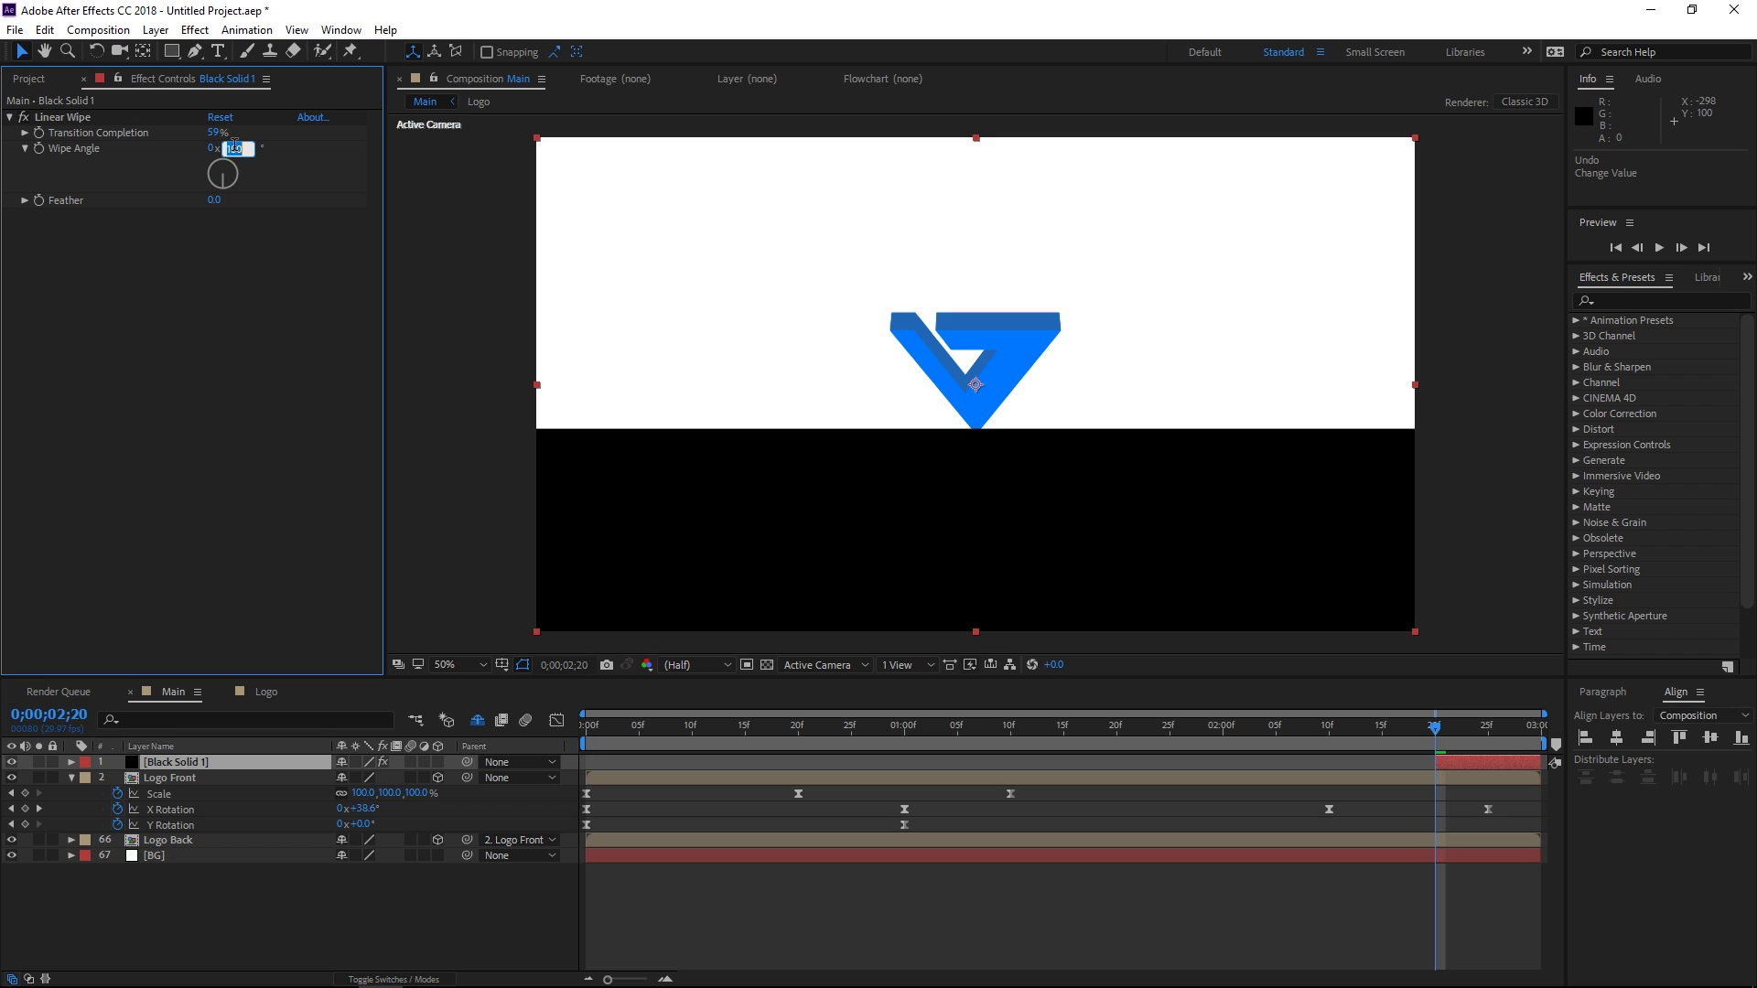
pyautogui.write('0')
pyautogui.press('Return')
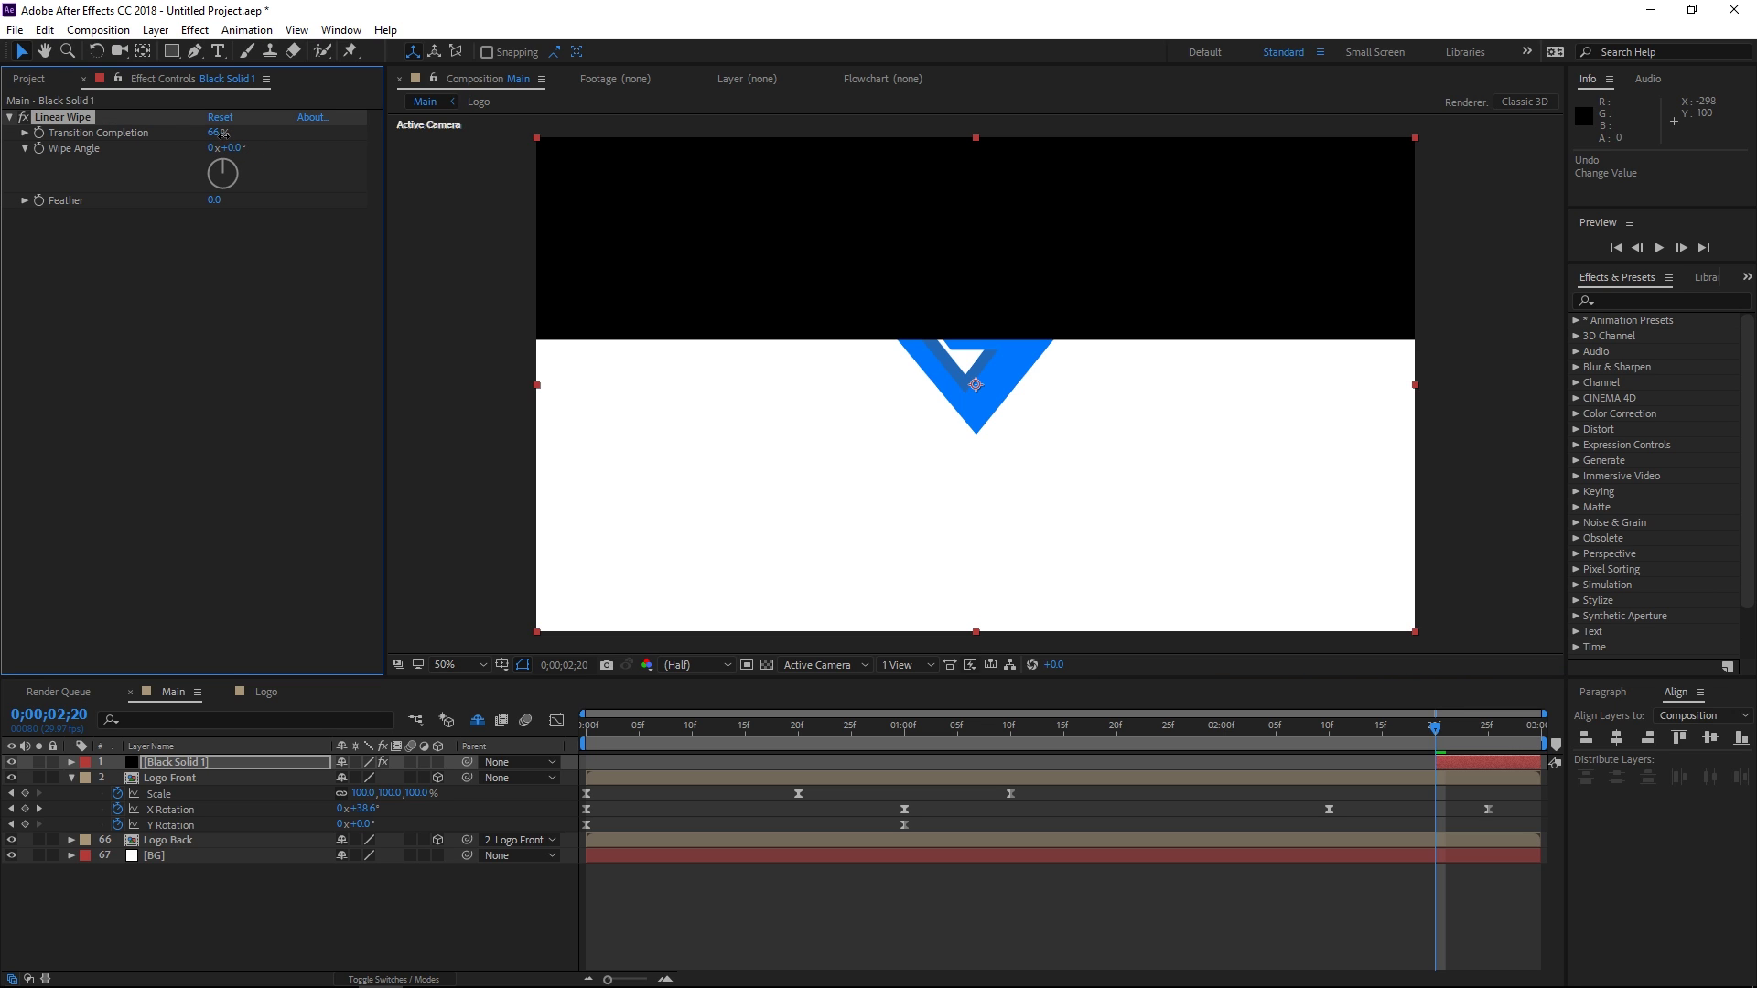
# Step: Keyframe the wipe's Transition Completion at 100% at 0;00;02;20 and 0% at 0;00;02;29
pyautogui.moveTo(218, 133); pyautogui.dragTo(294, 147)
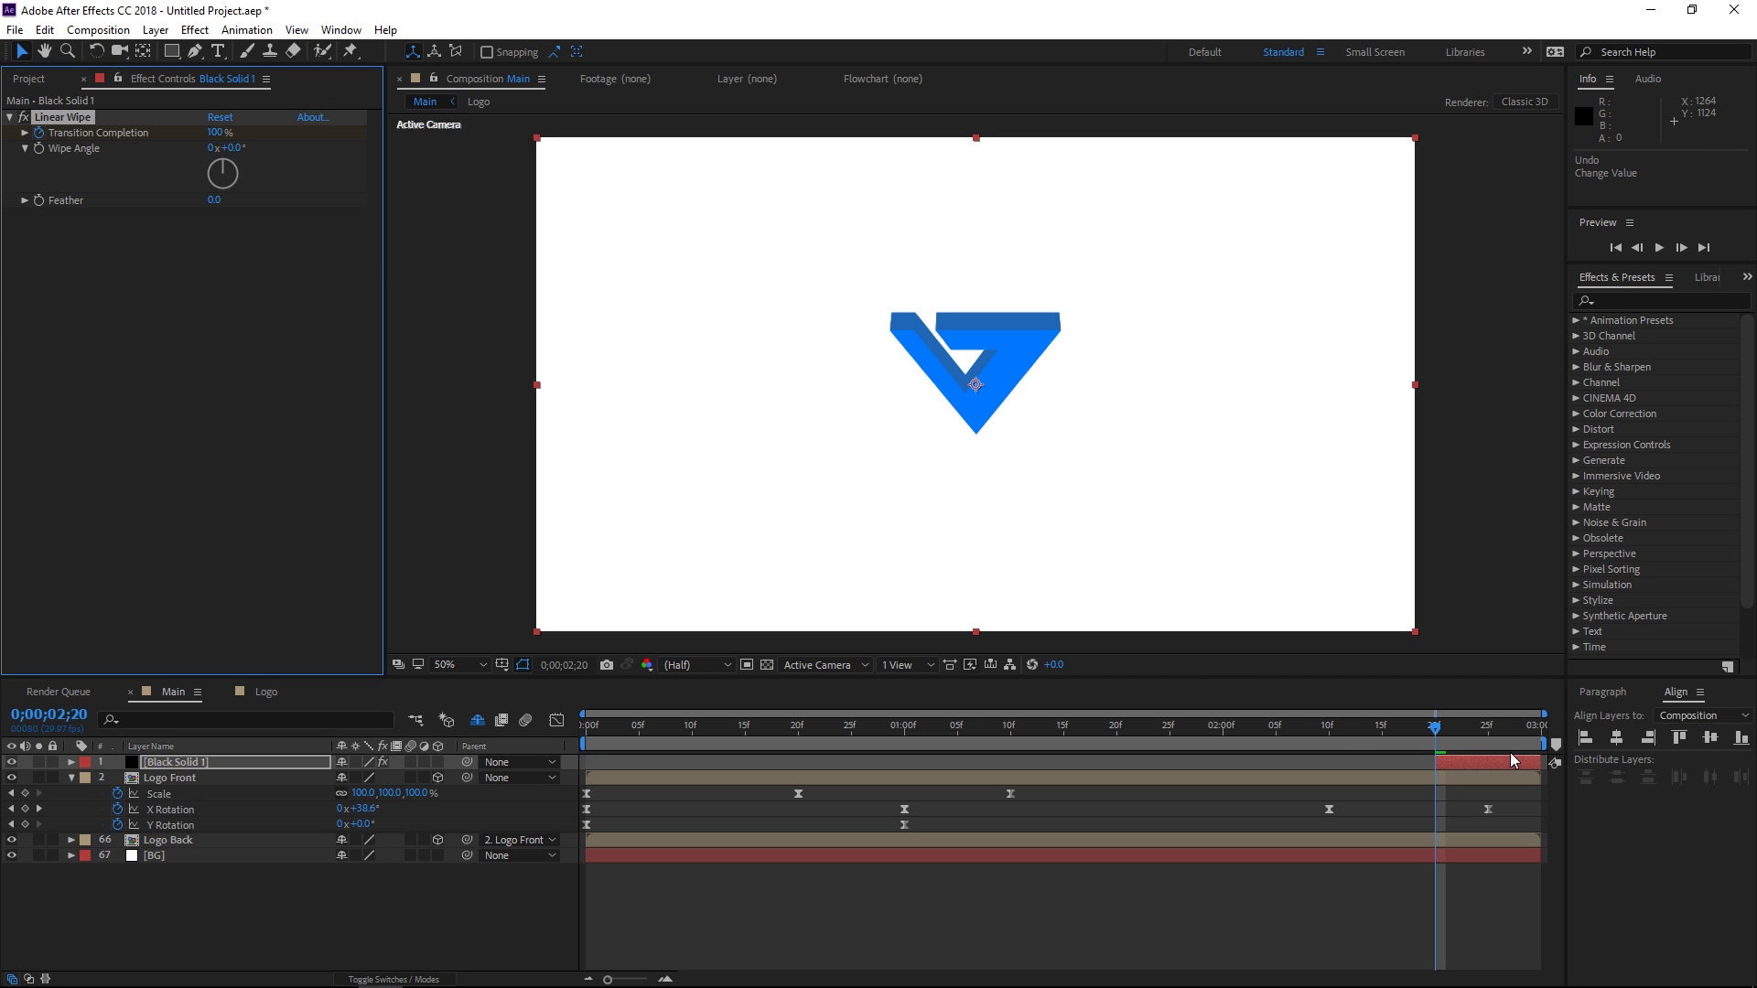
pyautogui.click(1537, 732)
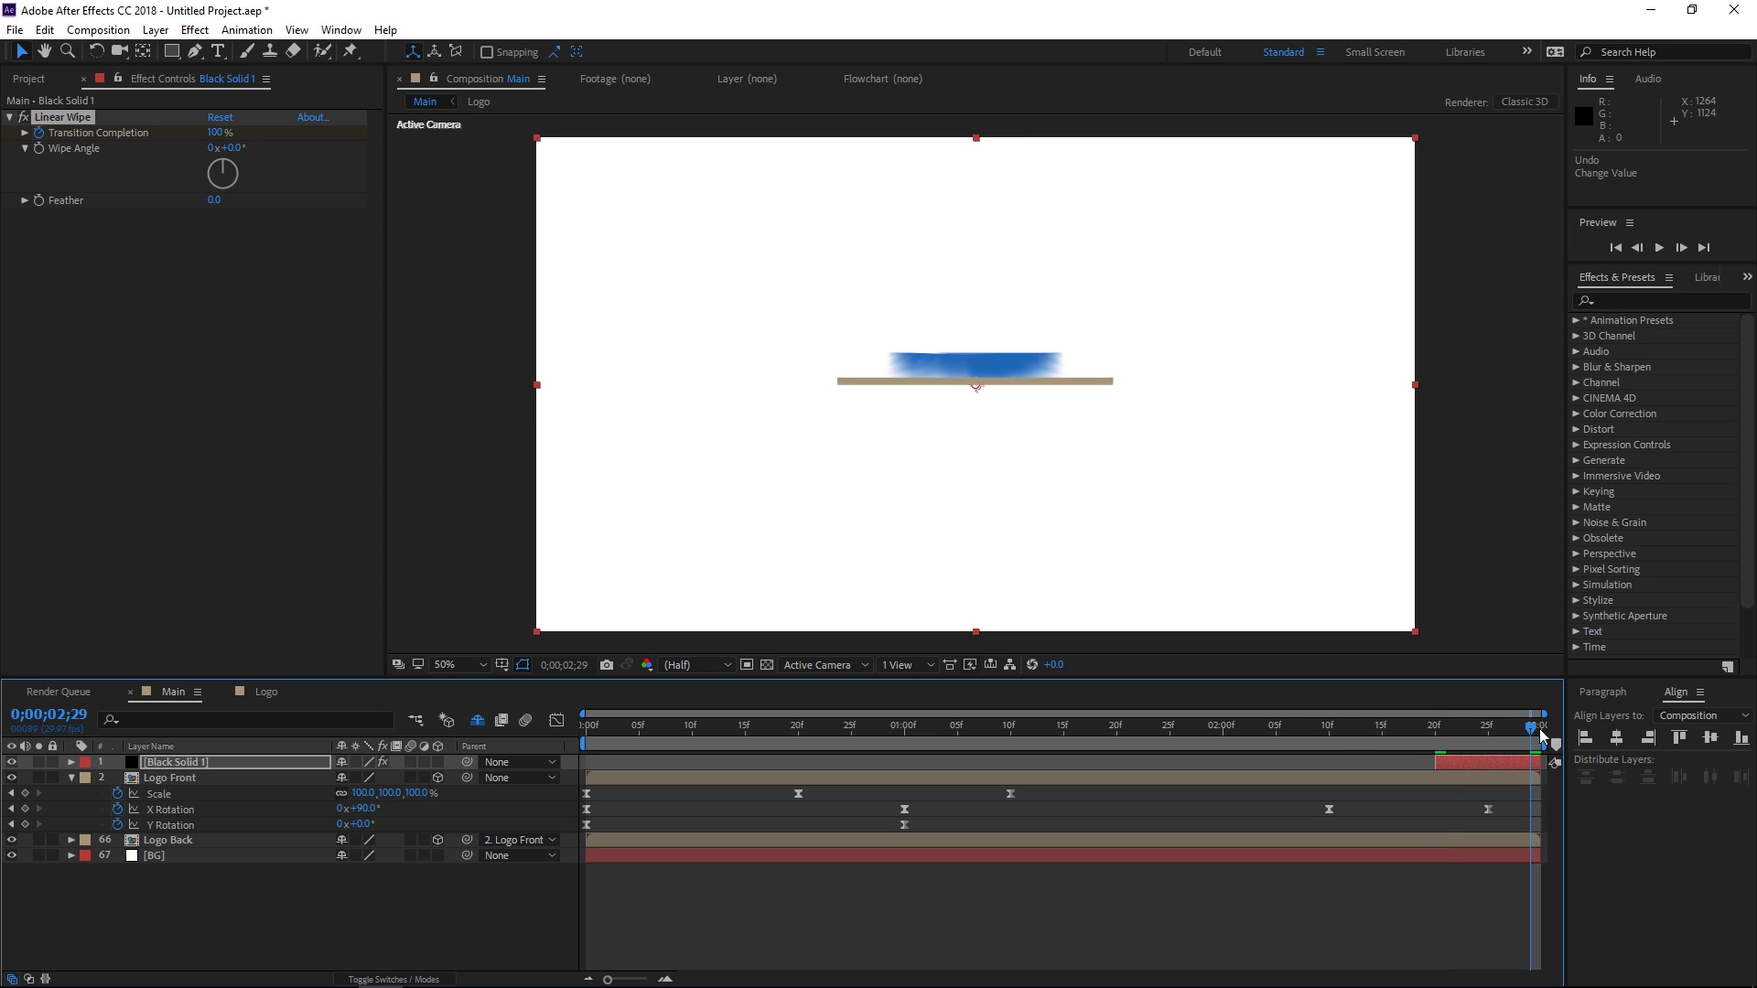
pyautogui.click(213, 131)
pyautogui.write('0')
pyautogui.press('Return')
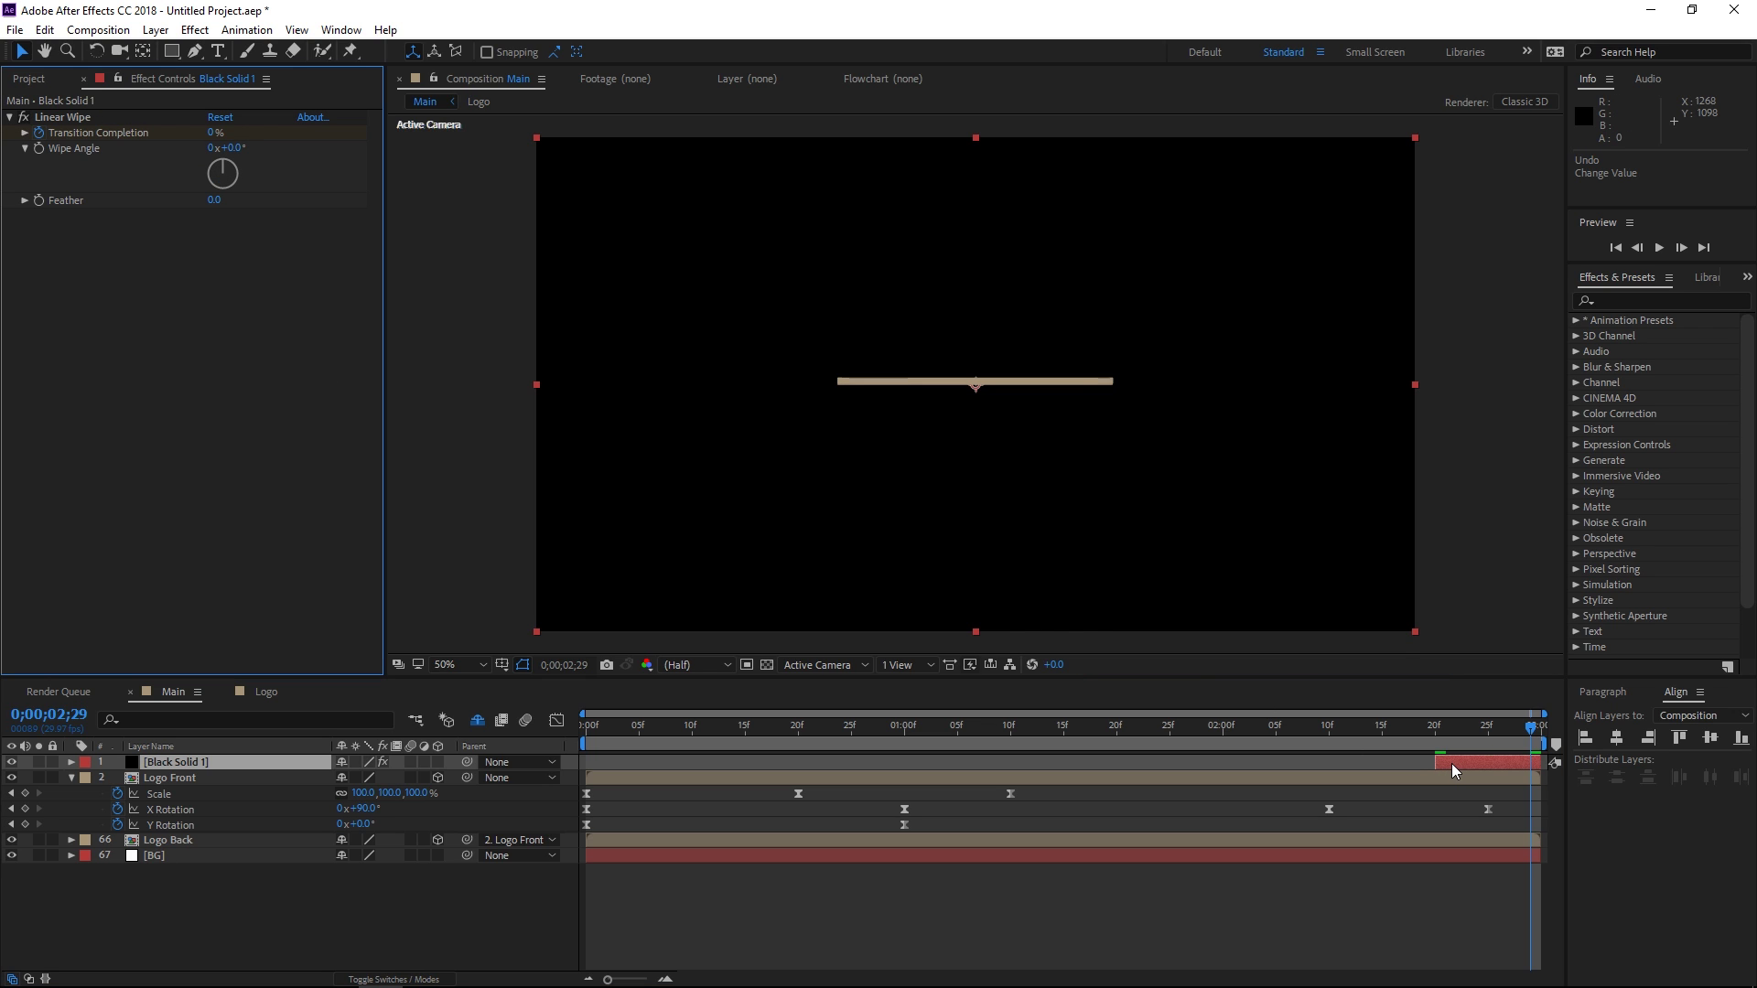
# Step: Reveal the black solid's Transition Completion keyframes, apply Easy Ease to both, and preview the wipe from 0;00;02;15
pyautogui.press('u')
pyautogui.click(1530, 794)
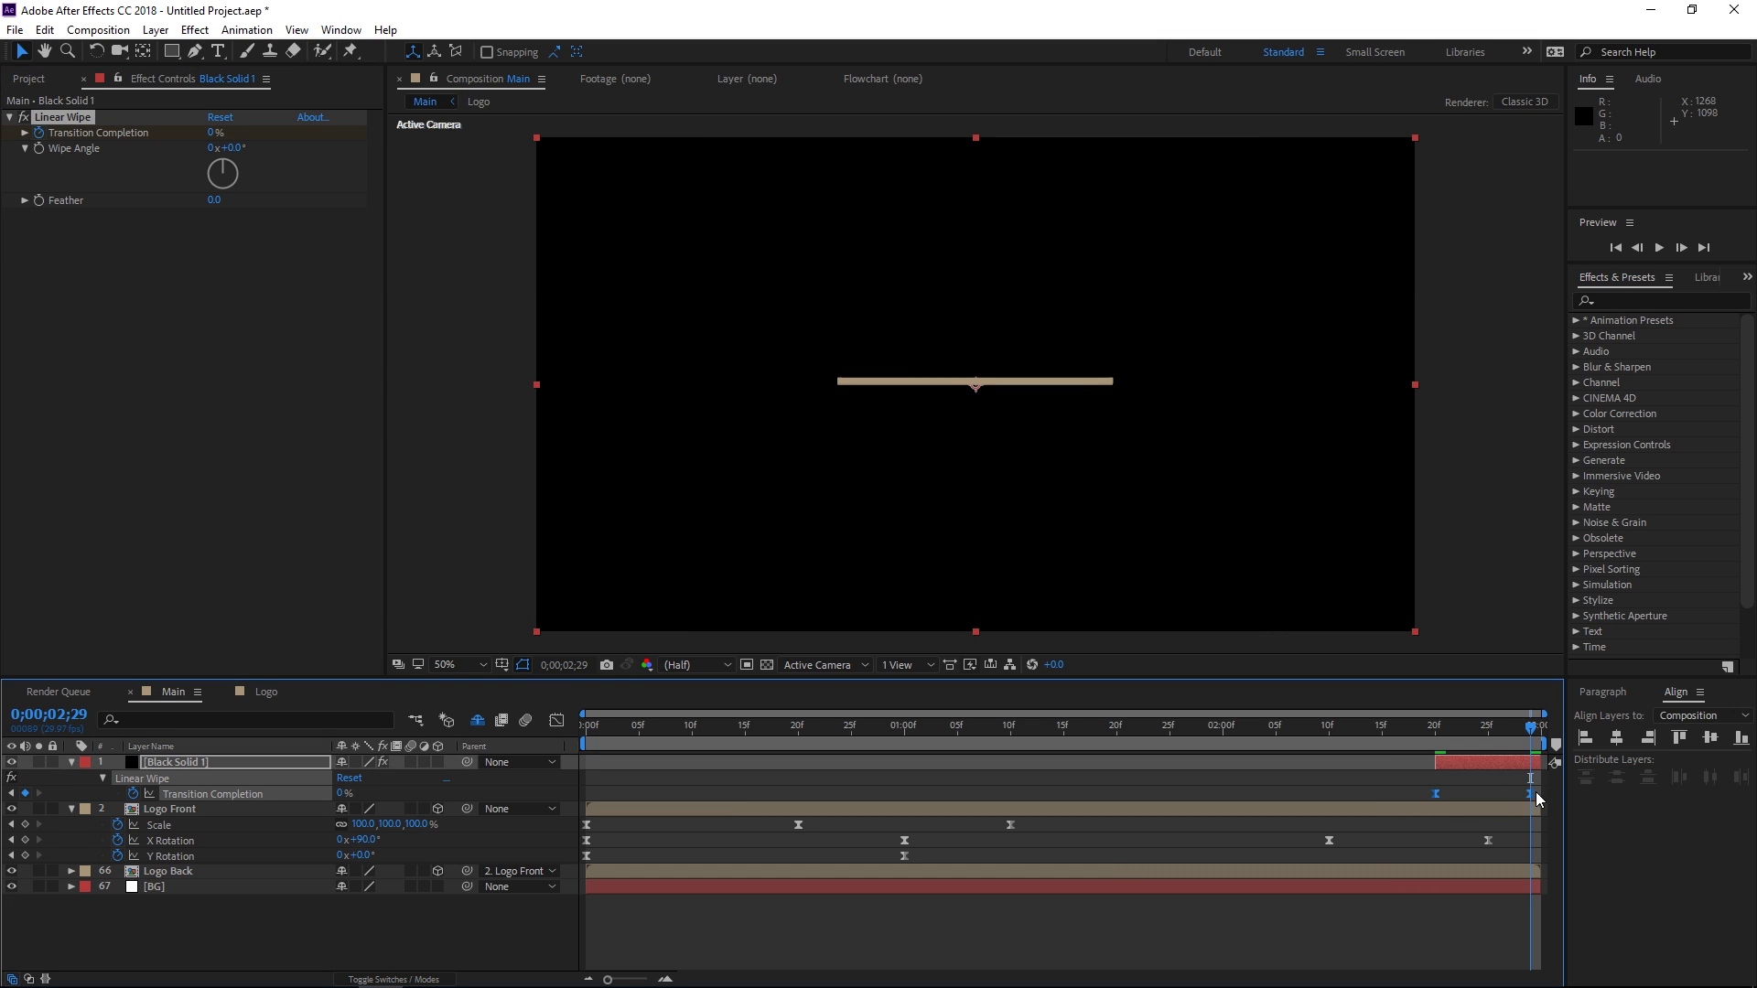
pyautogui.click(1387, 725)
pyautogui.press('space')
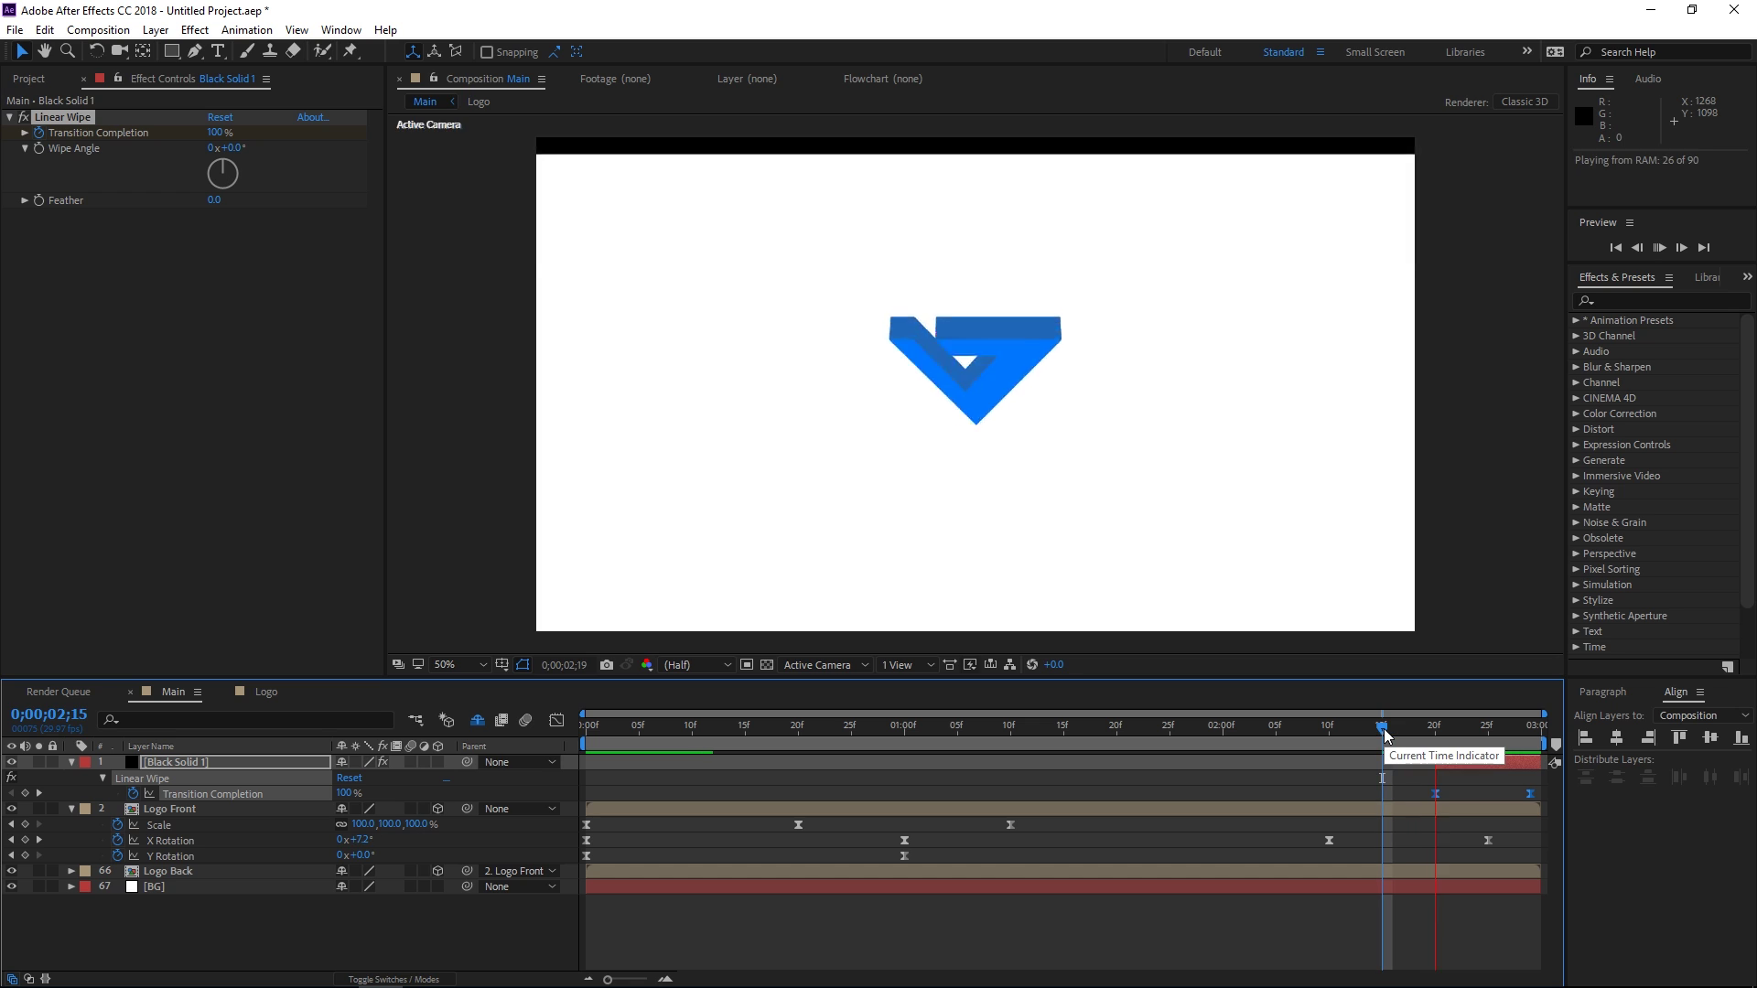
pyautogui.click(1383, 728)
# Step: Preview the complete logo intro from the beginning and check the frame at 0;00;01;12
pyautogui.click(586, 732)
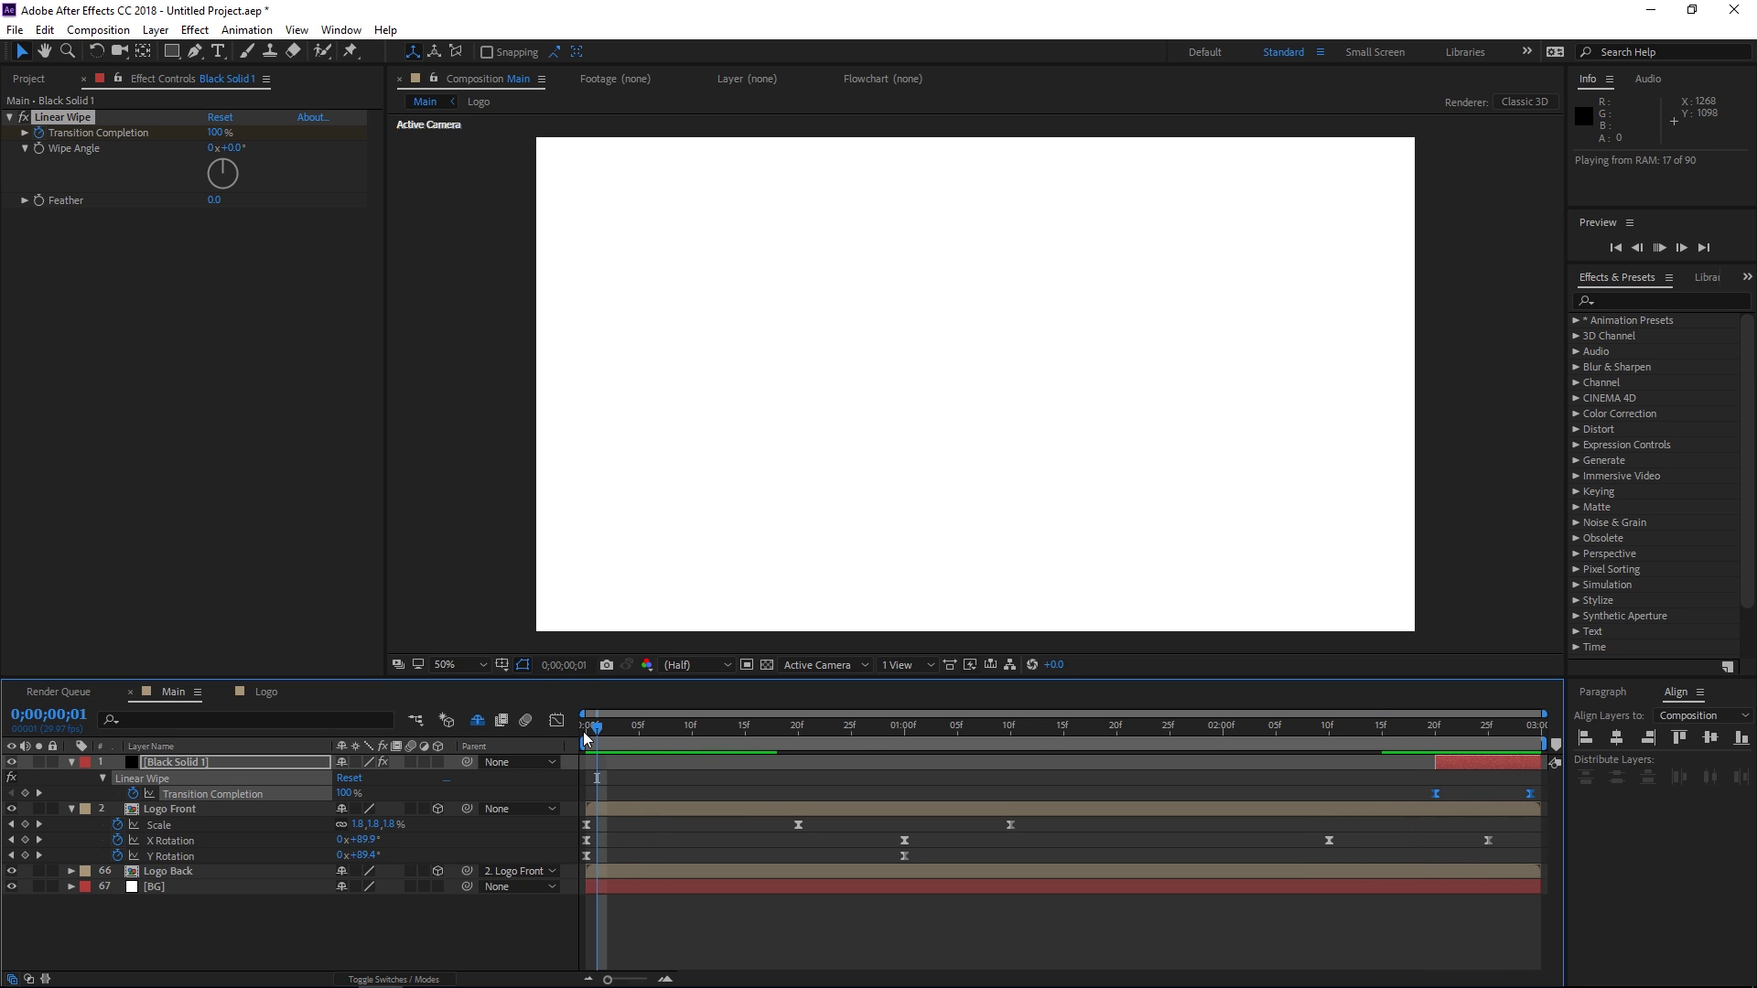
pyautogui.press('space')
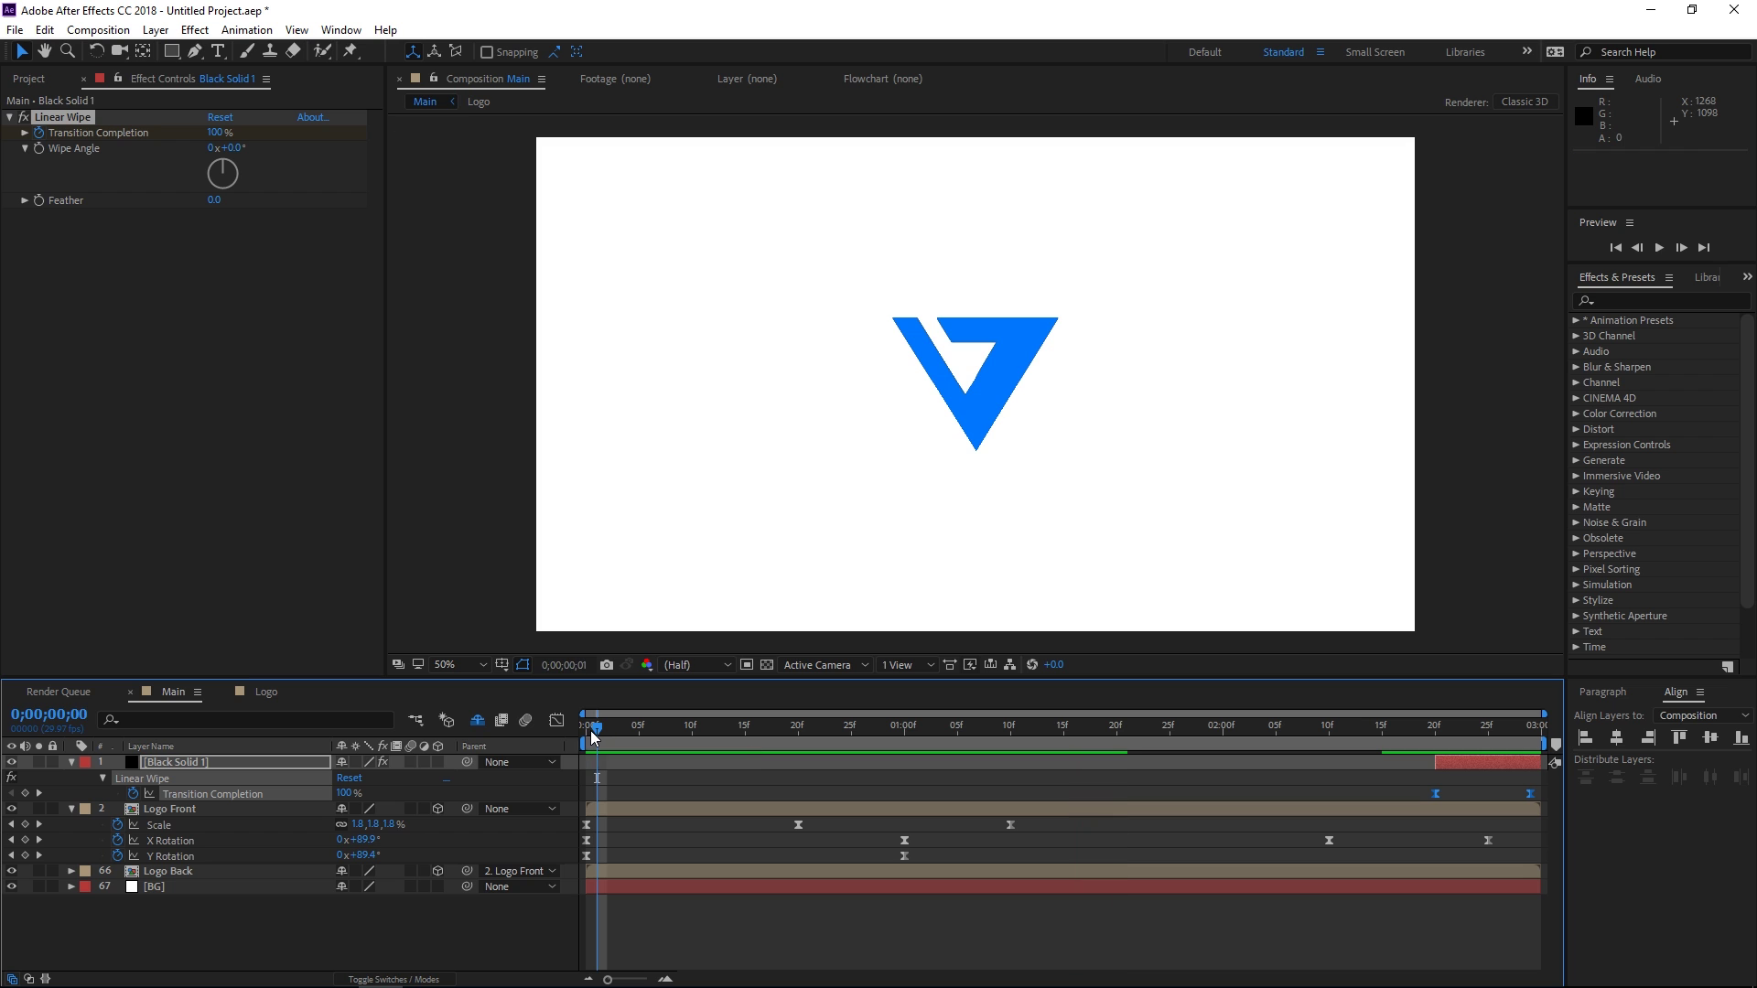
pyautogui.click(591, 738)
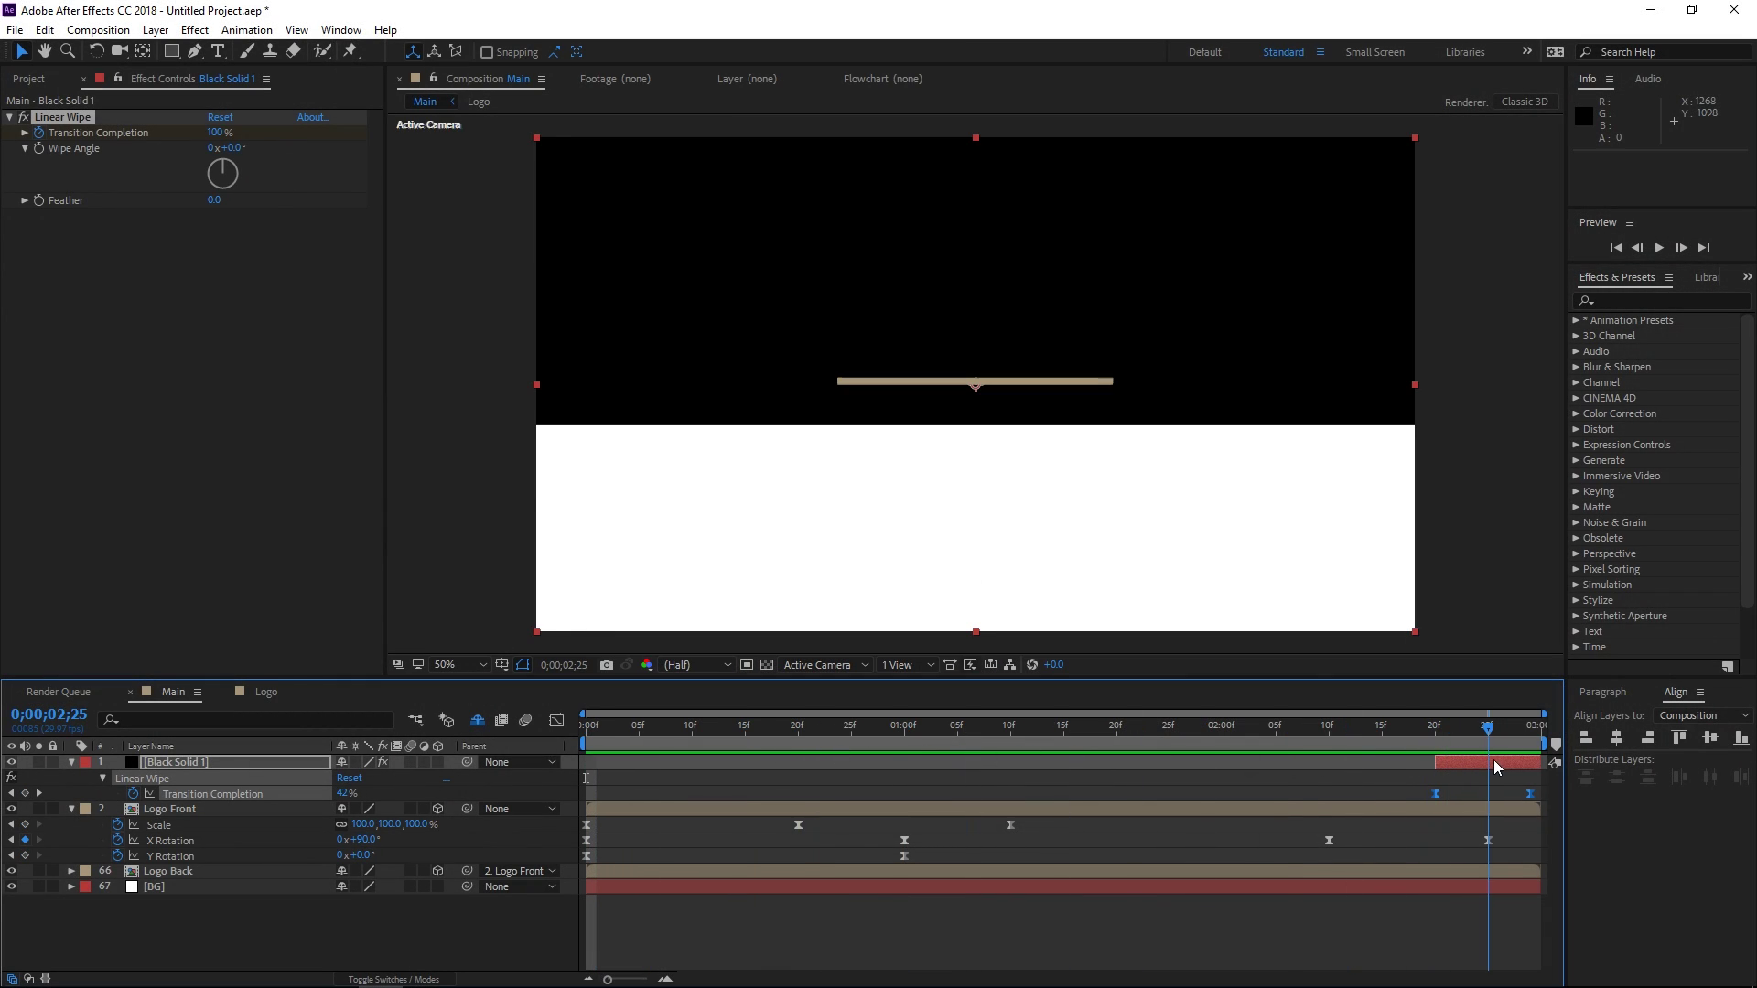
pyautogui.click(1030, 727)
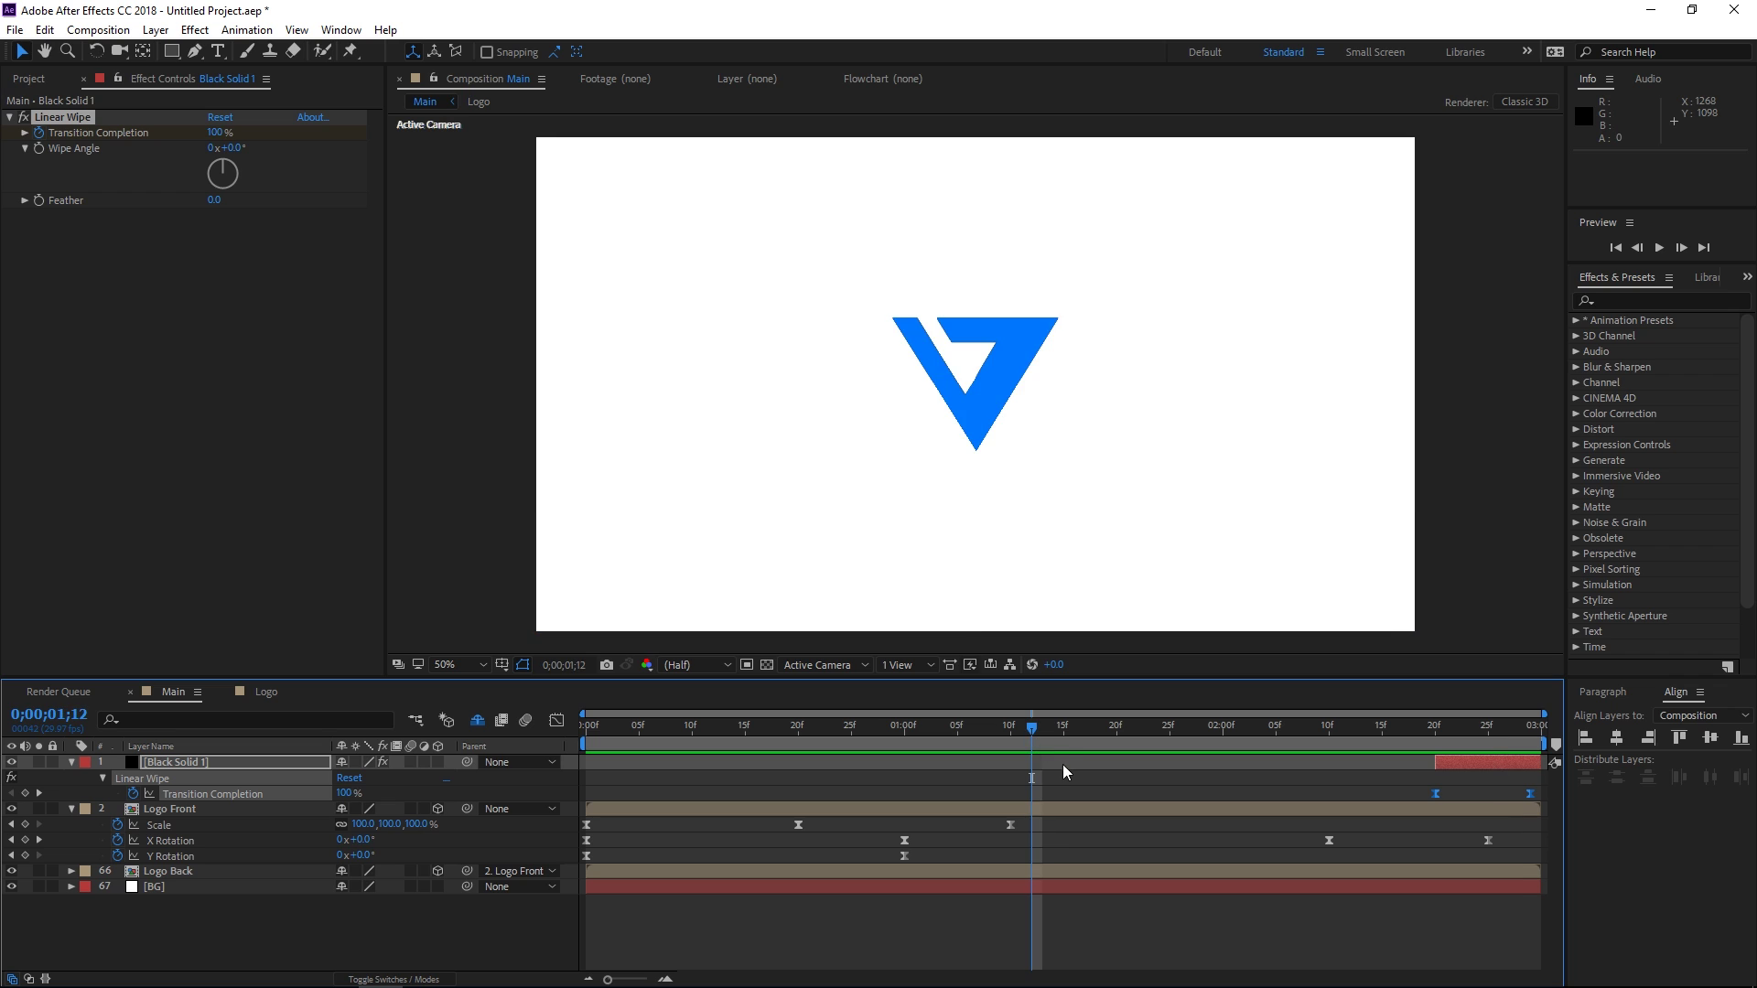
pyautogui.click(1065, 770)
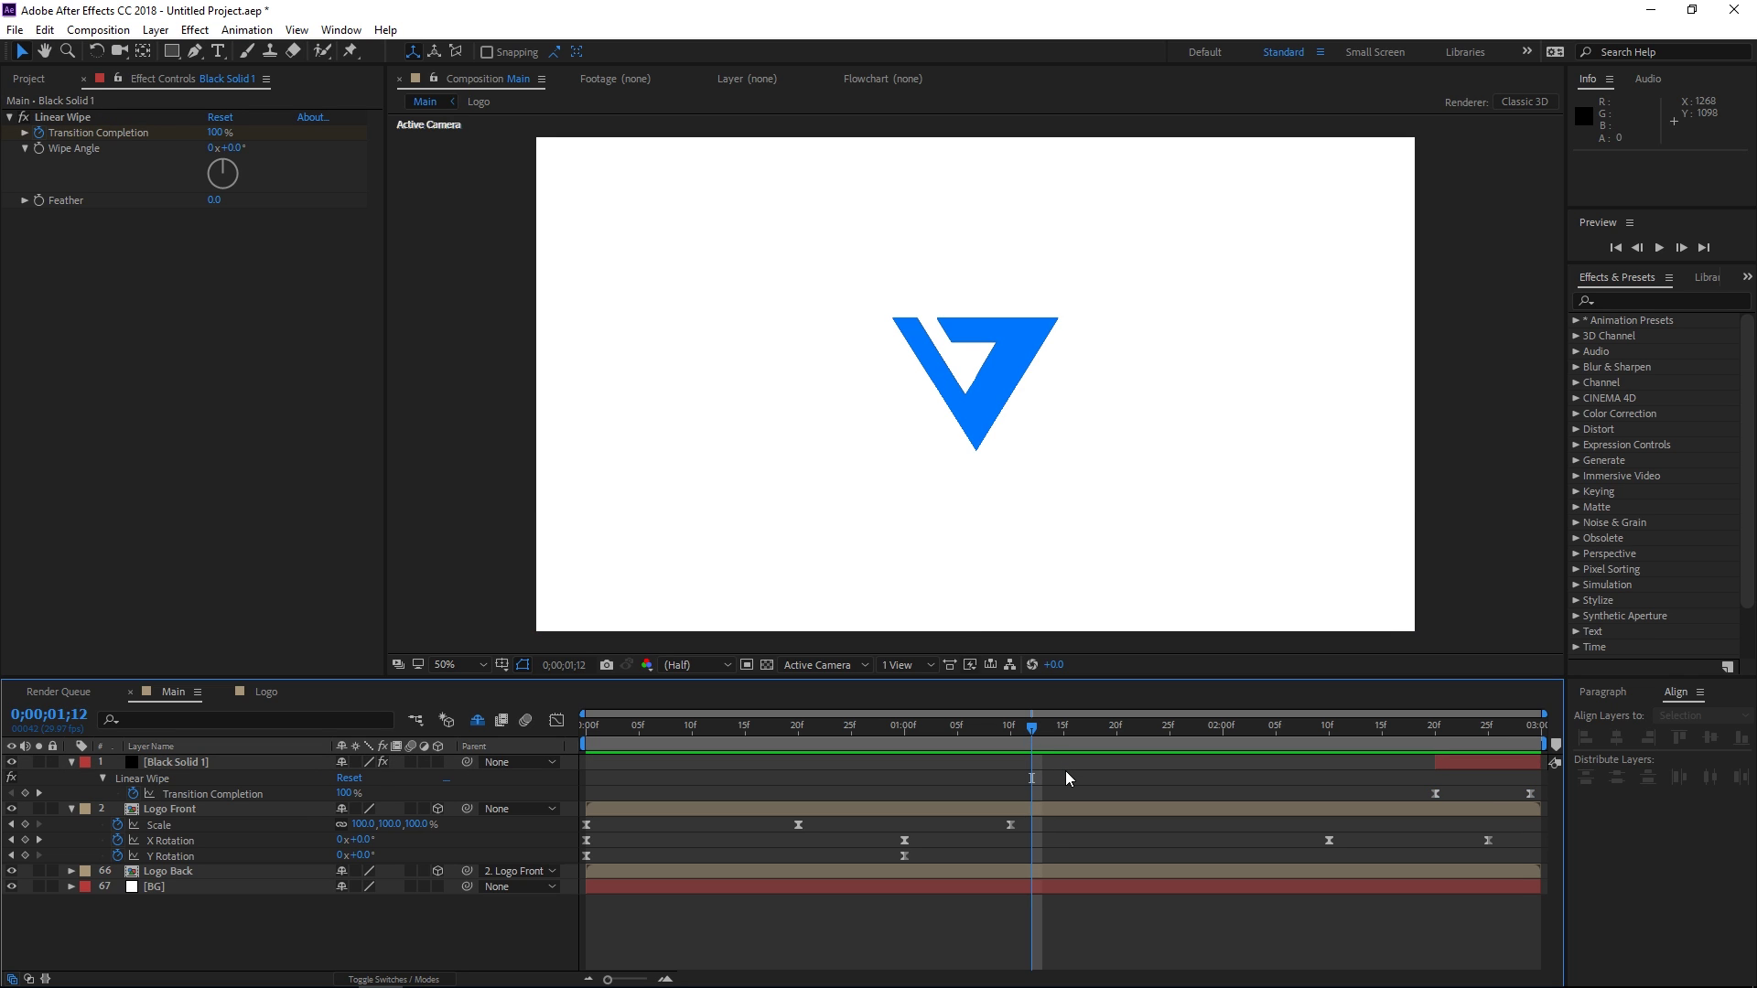